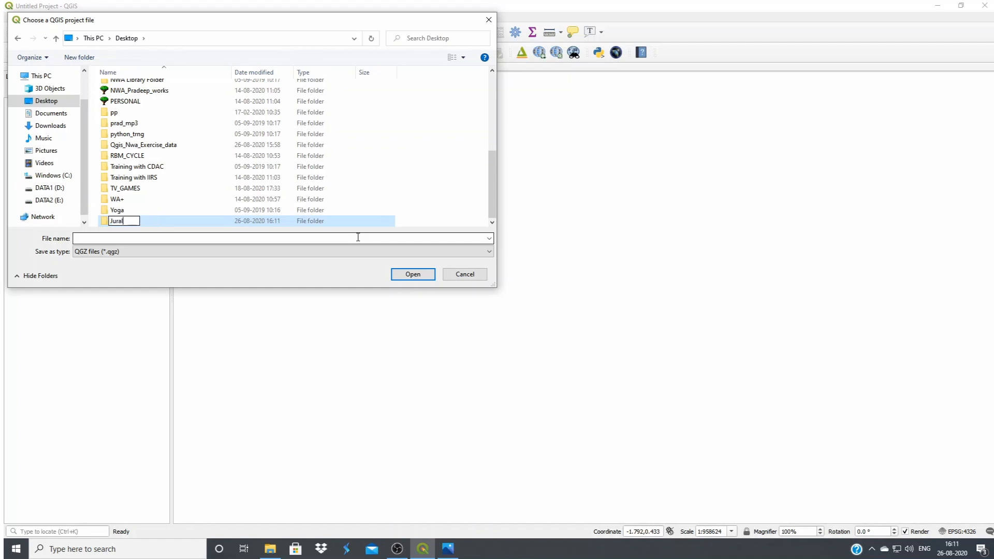
Name the new Desktop folder Jurala_Irrigation_project and open it as the project's save location
type("a_Irrigation_project")
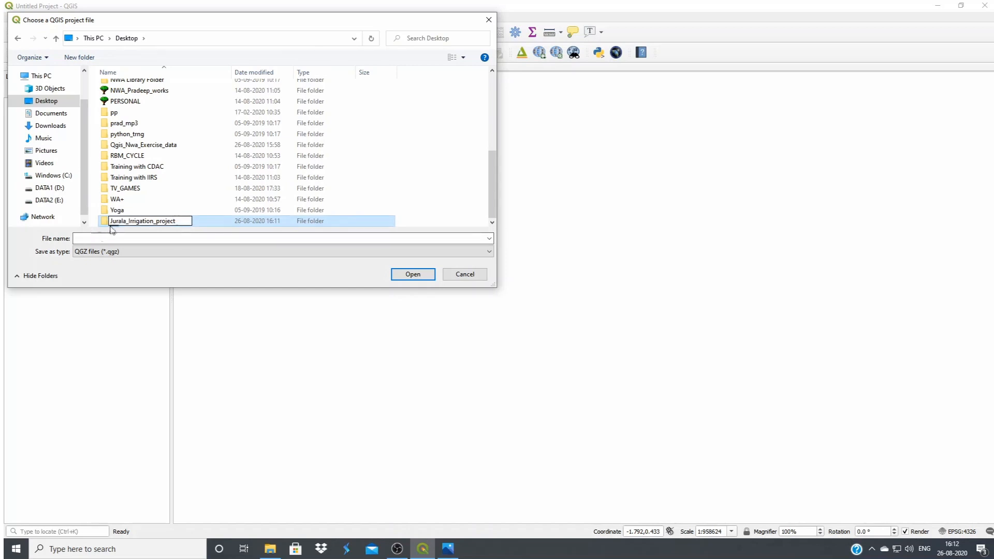
left_click(115, 224)
double_click(116, 222)
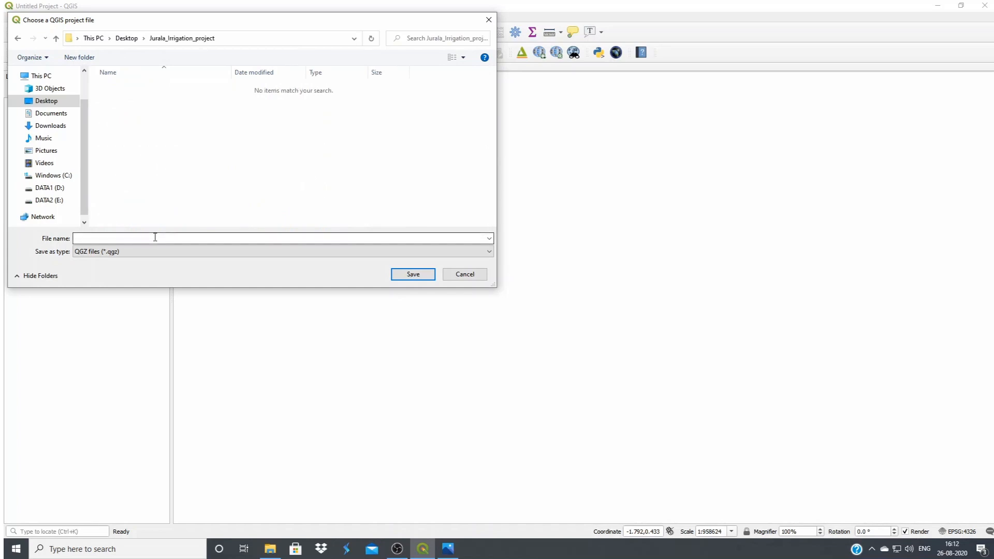
Save the project in this folder under the file name proj1_digitisation as a QGZ file
type("proje")
key("BackSpace")
type("1")
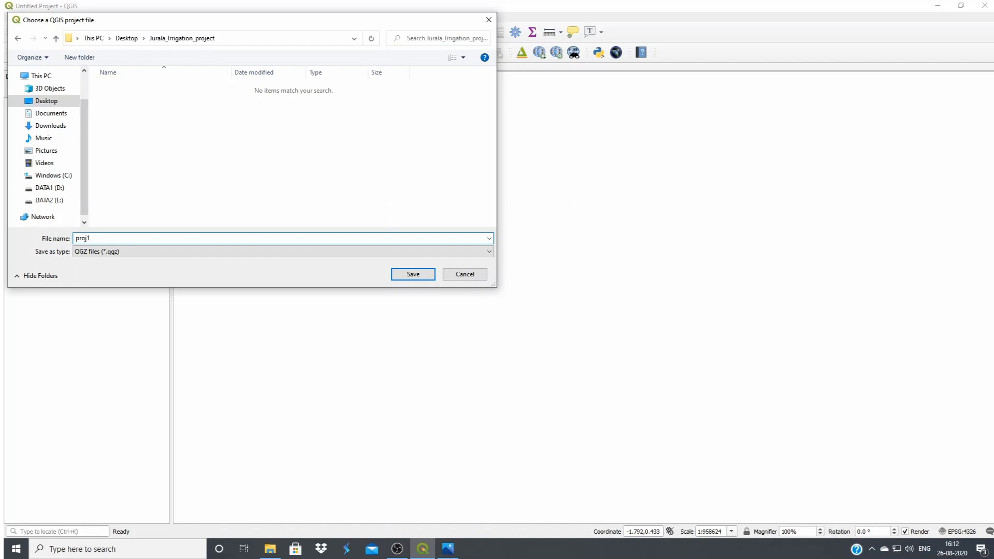
type("_digitia")
key("BackSpace")
type("sation")
left_click(412, 277)
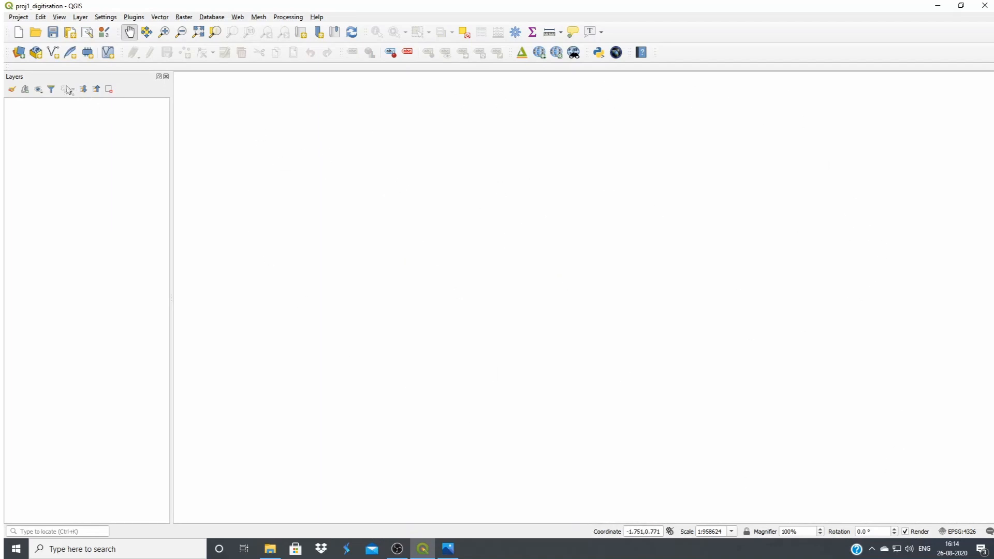
Start adding a file-based raster layer and browse to Qgis_Nwa_Exercise_data > PM_GIS_DATA_JURALA > Jurala_satalte_image
left_click(20, 54)
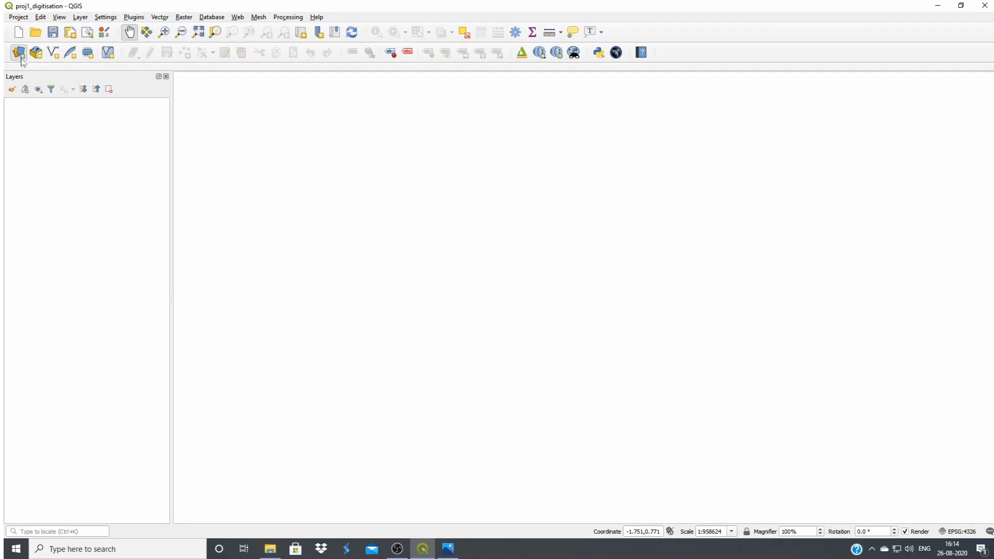
left_click_drag(356, 188, 370, 152)
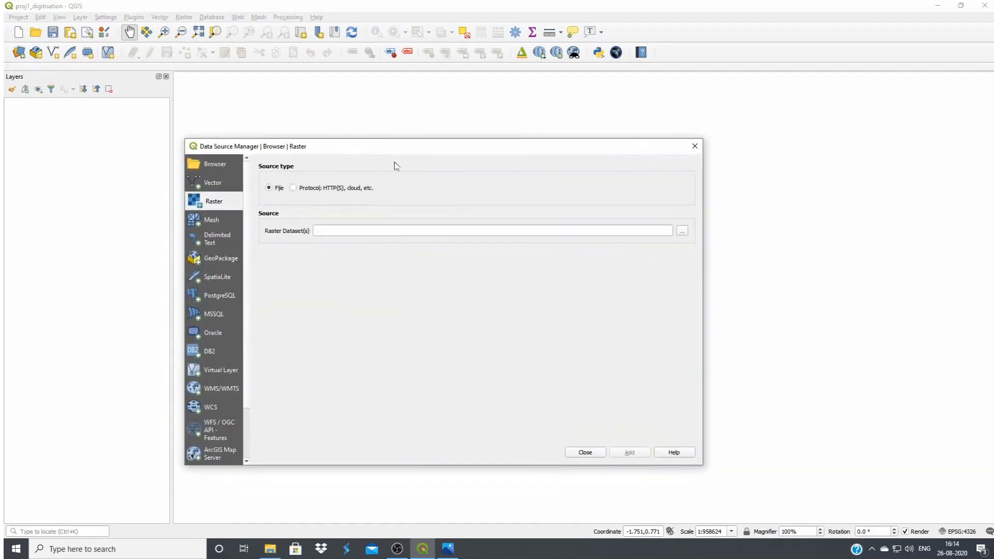
left_click(213, 185)
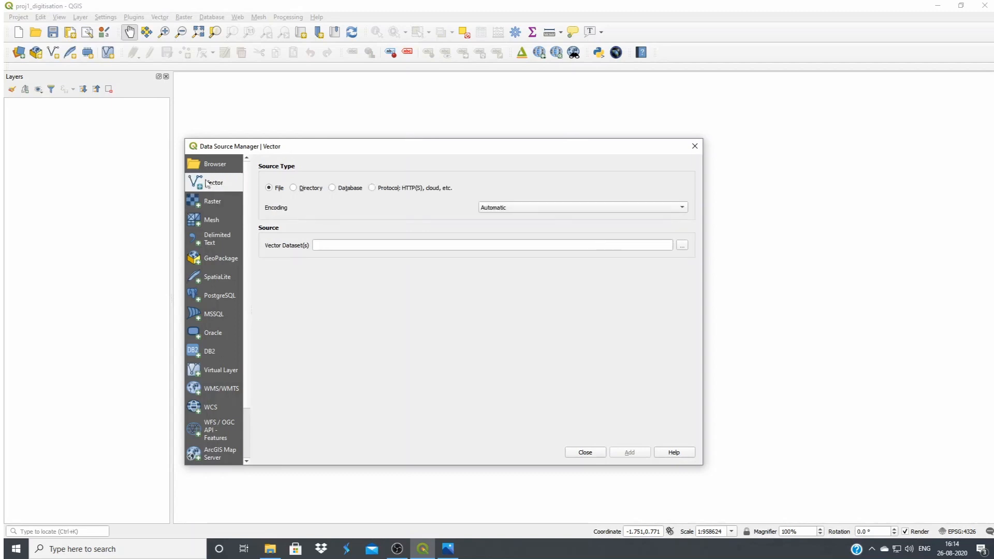
left_click(209, 203)
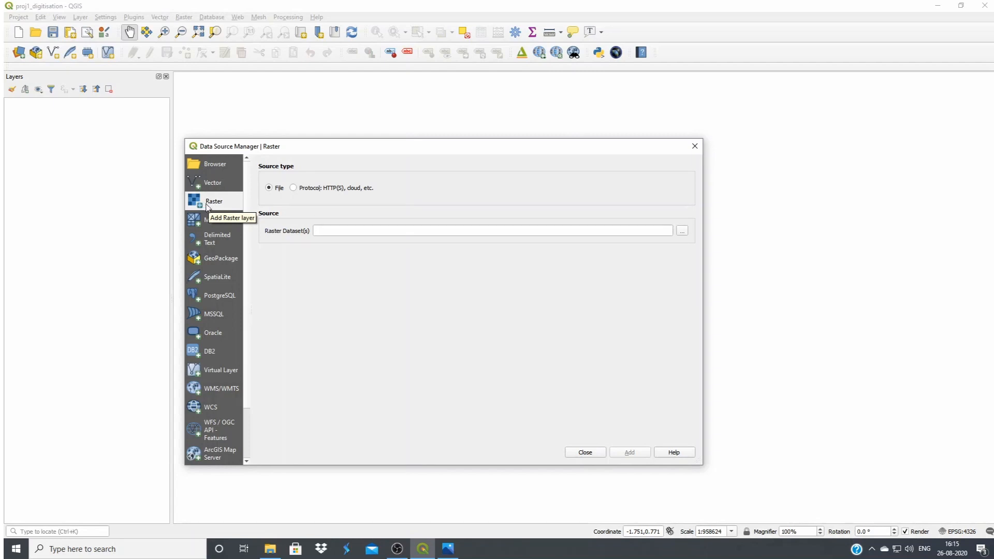
left_click(683, 231)
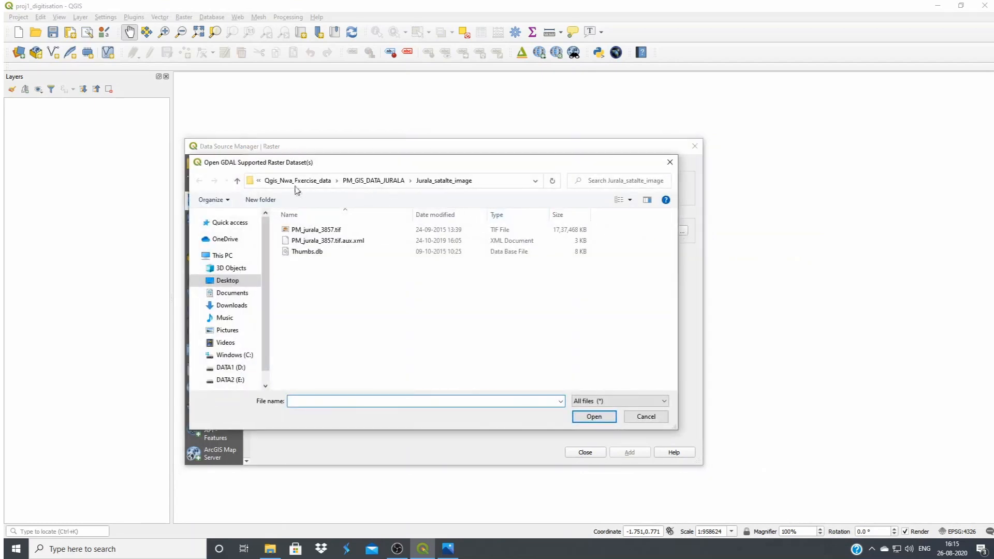
left_click(292, 181)
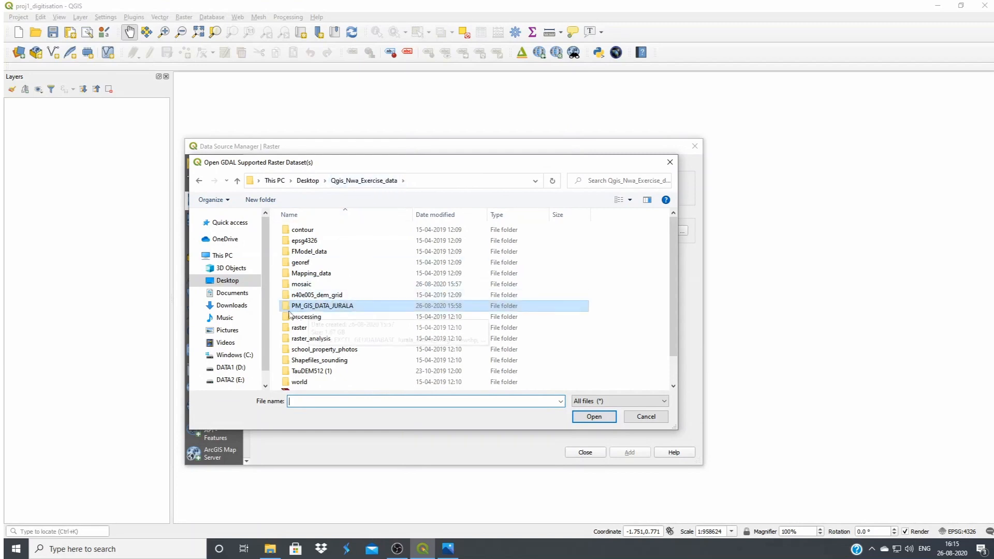
double_click(342, 310)
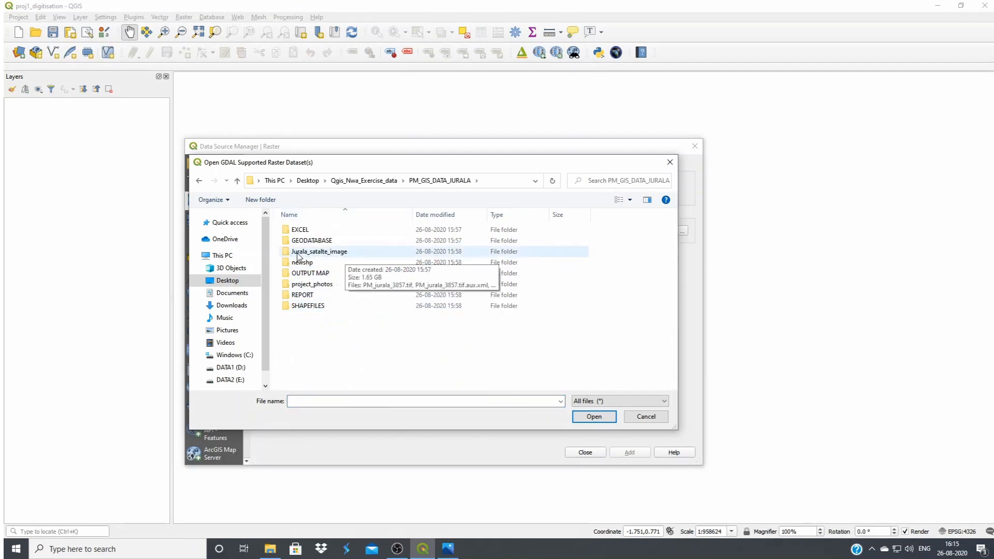
double_click(315, 252)
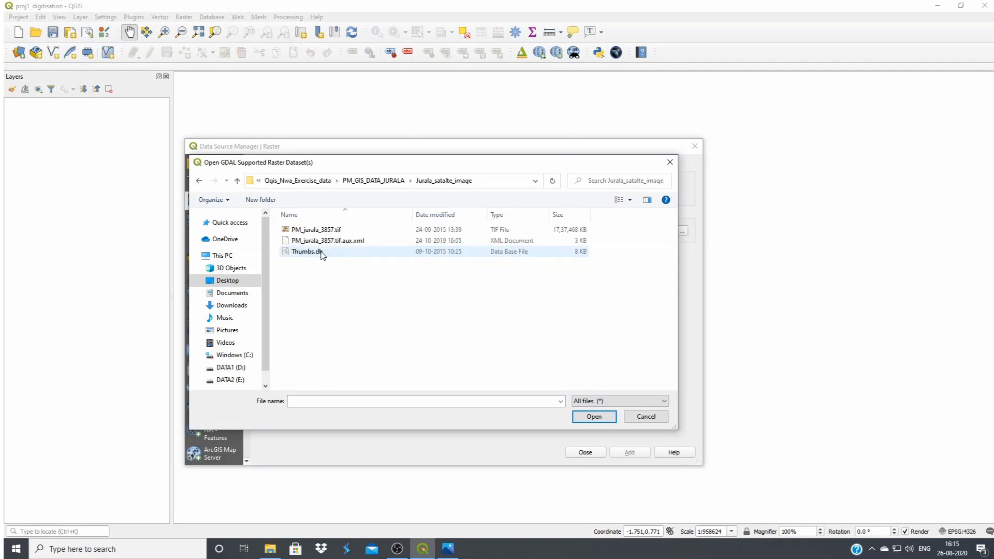
Add PM_jurala_3857.tif to the project as a raster layer and close the Data Source Manager
left_click(304, 231)
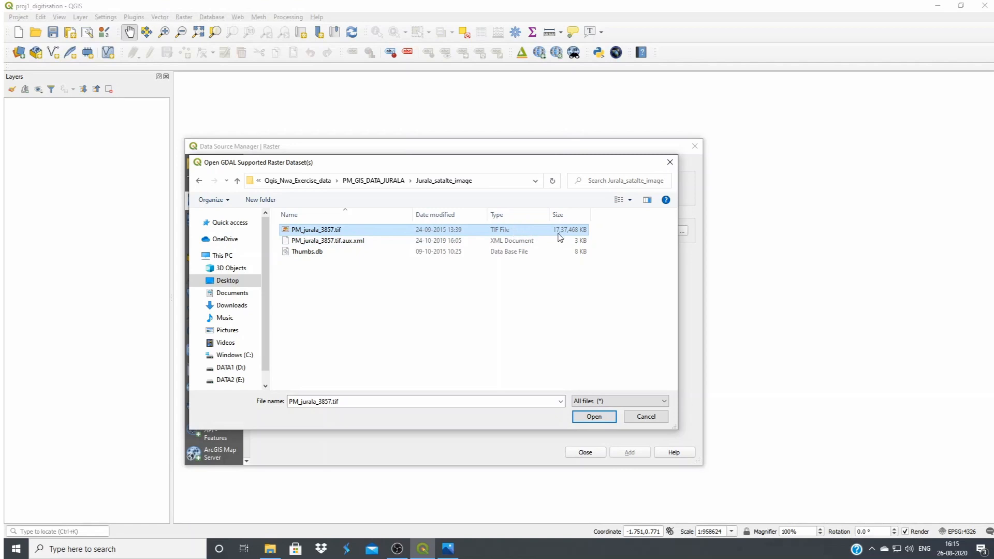
left_click(325, 231)
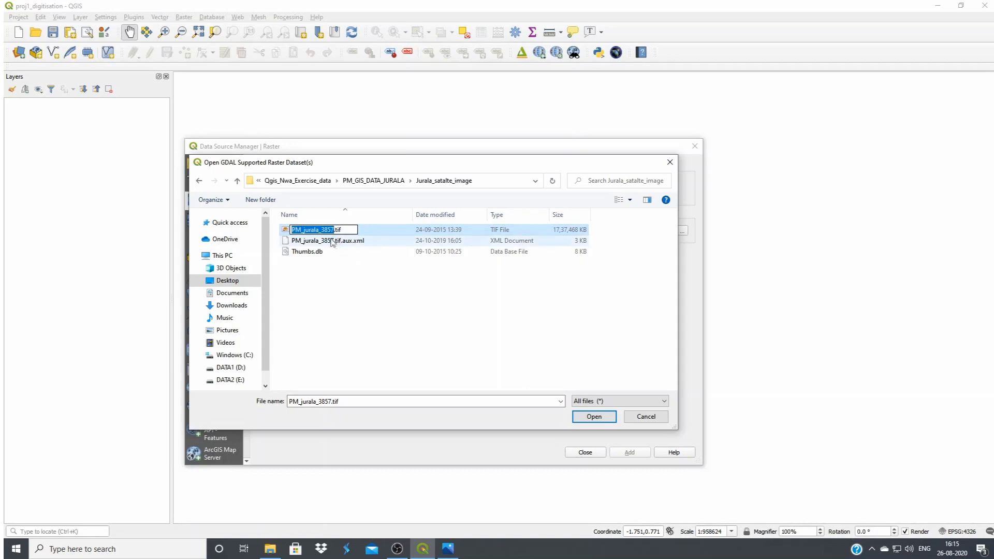
key("Escape")
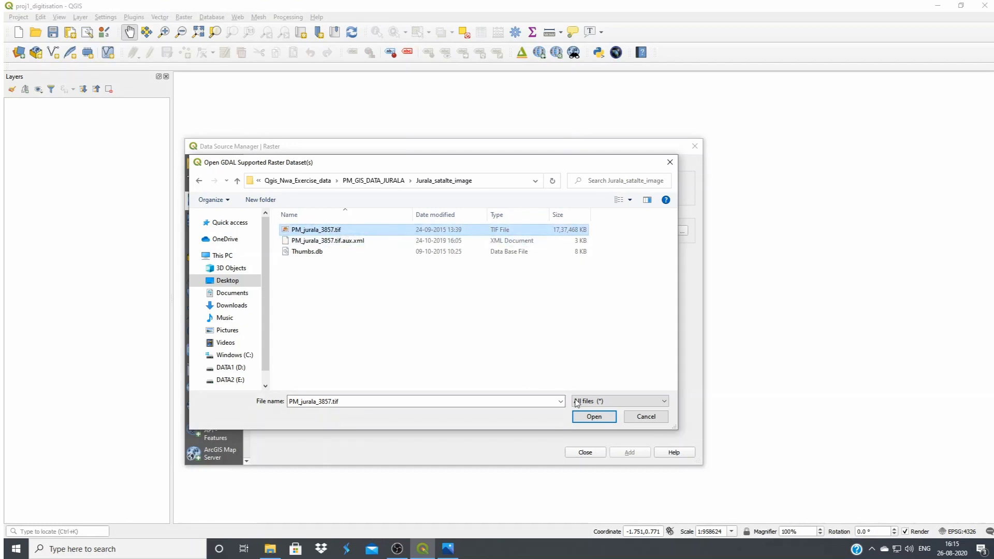
left_click(592, 416)
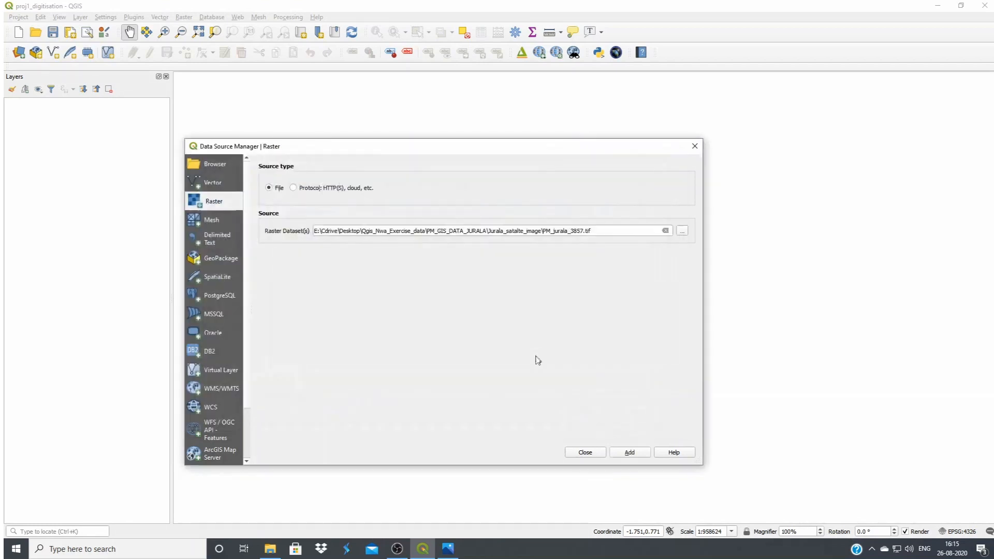
left_click(627, 452)
left_click(586, 453)
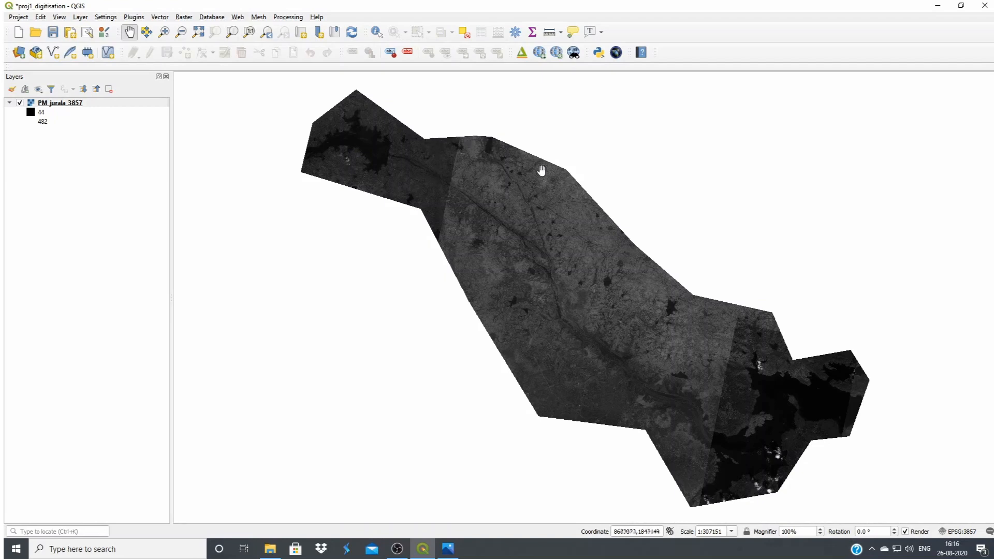
Review the provider information in the PM_jurala_3857 layer's properties, including its CRS, extent and pixel size
left_click(60, 104)
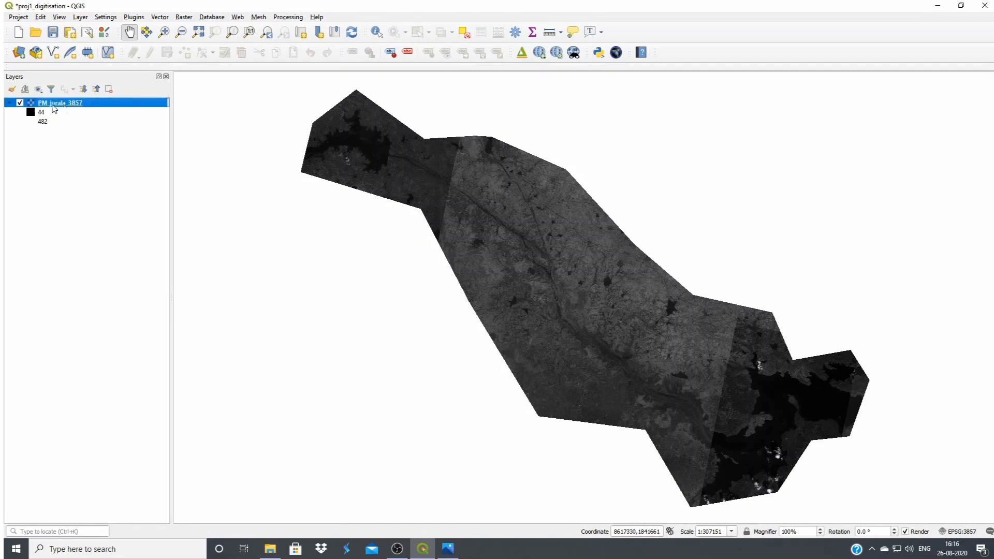
right_click(76, 106)
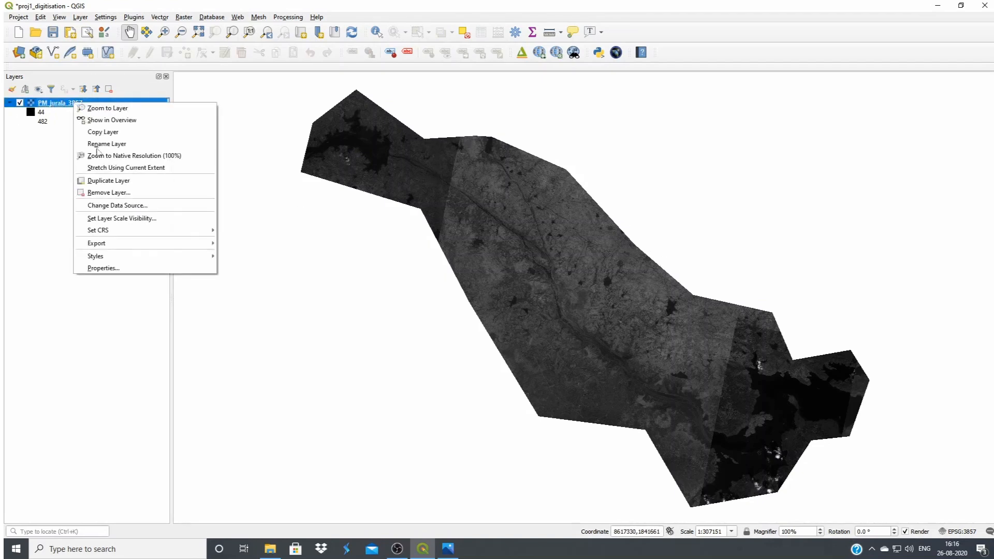
left_click(131, 269)
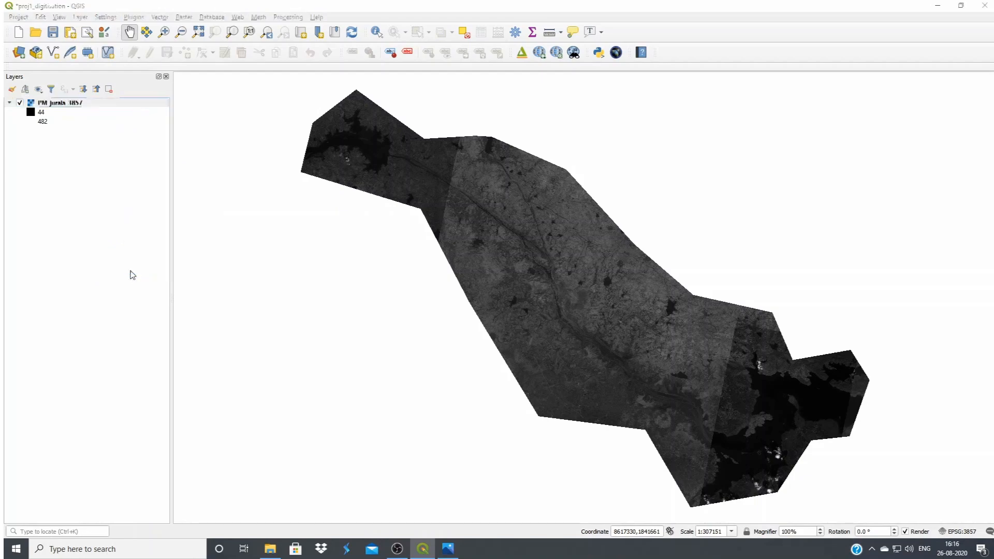
left_click(403, 175)
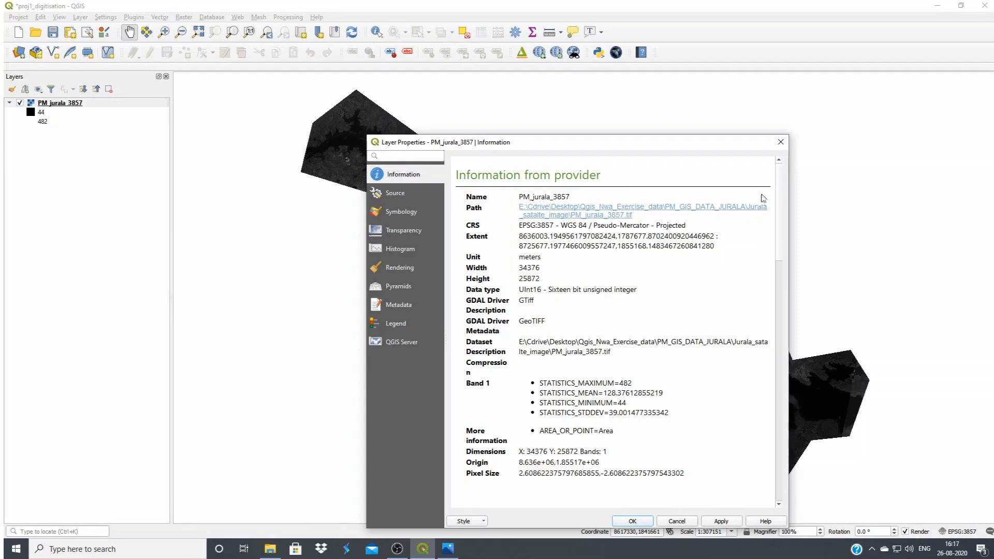
left_click(782, 149)
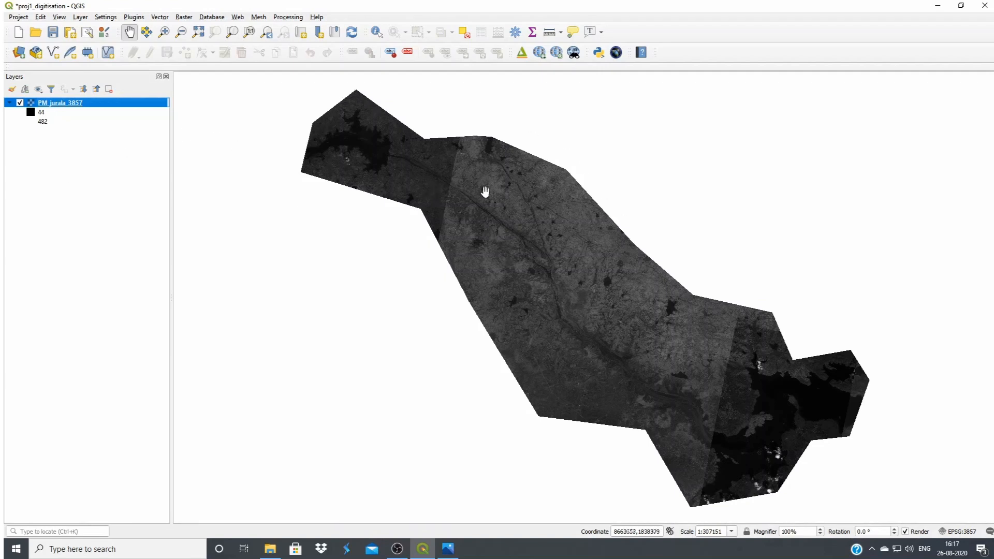
Zoom in on the satellite image to examine the dam between the large reservoir and the river
left_click(165, 33)
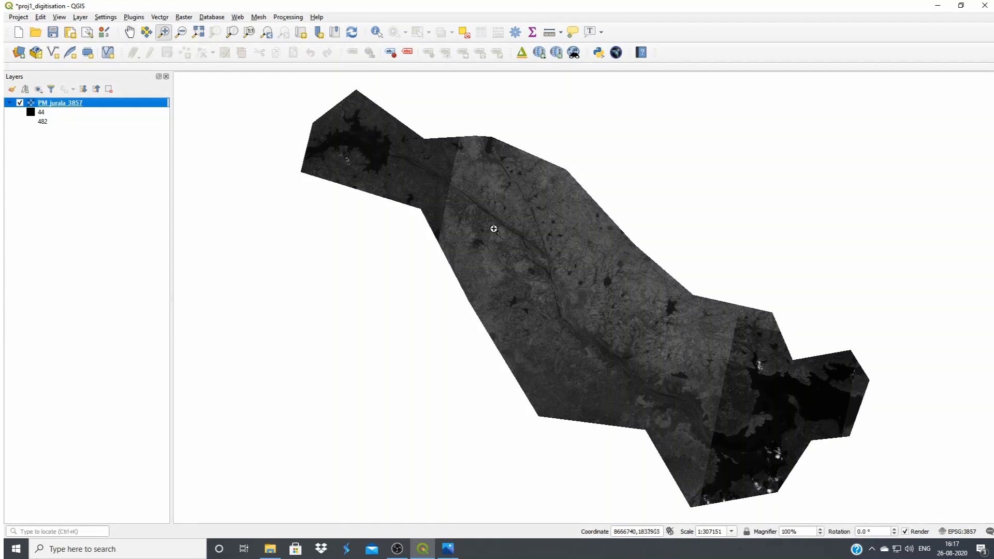
left_click(443, 211)
left_click(457, 195)
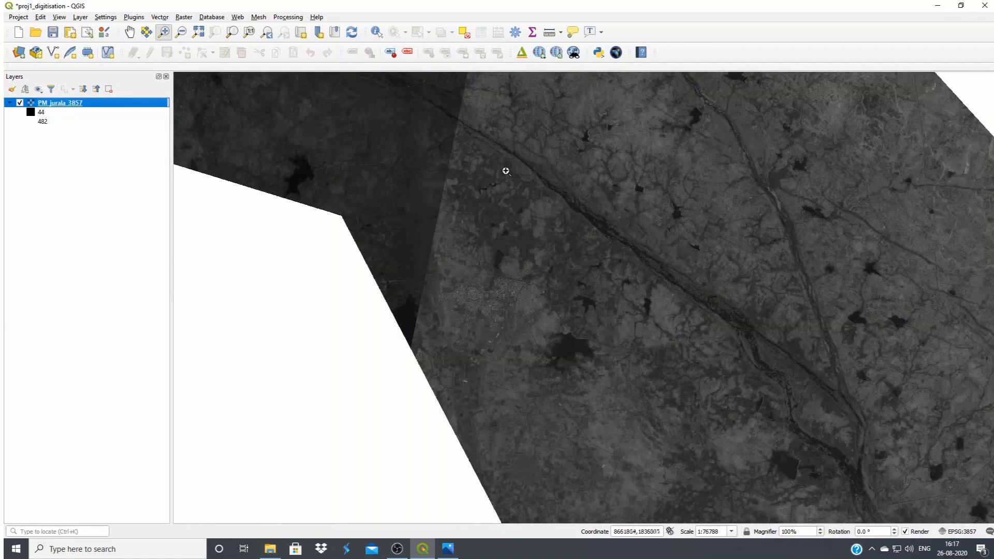
left_click(556, 224)
scroll(599, 297, "down", 2)
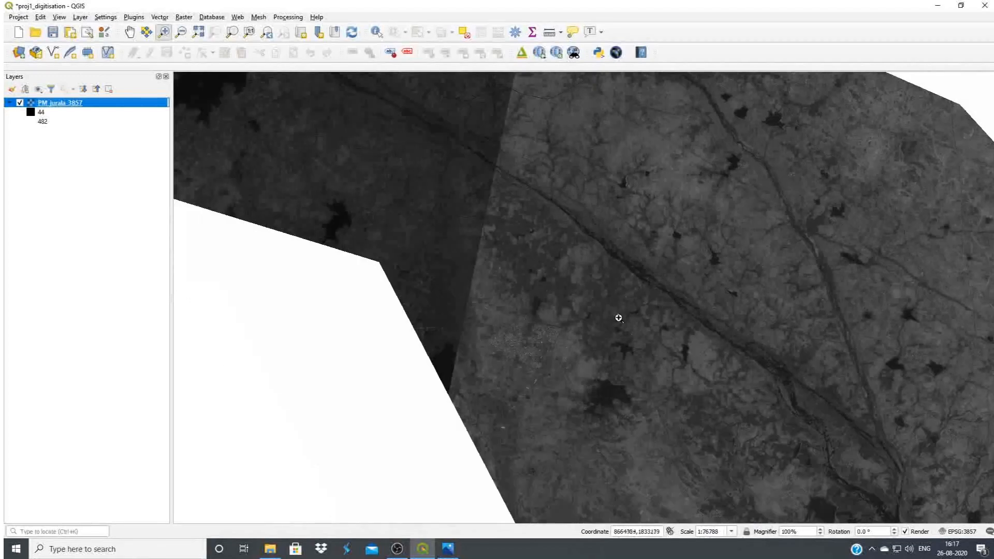
scroll(427, 161, "up", 2)
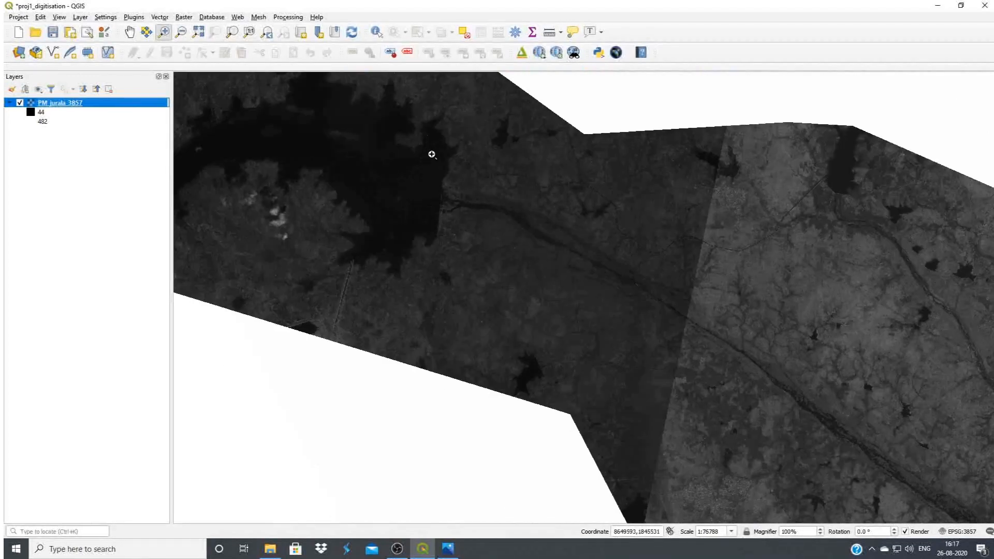
scroll(466, 275, "up", 1)
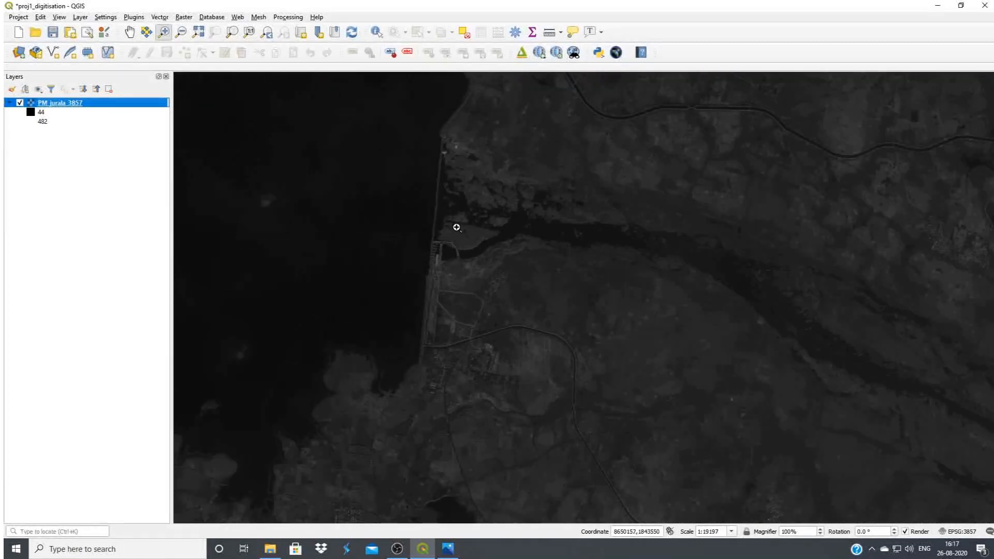
scroll(456, 226, "up", 1)
scroll(509, 262, "down", 1)
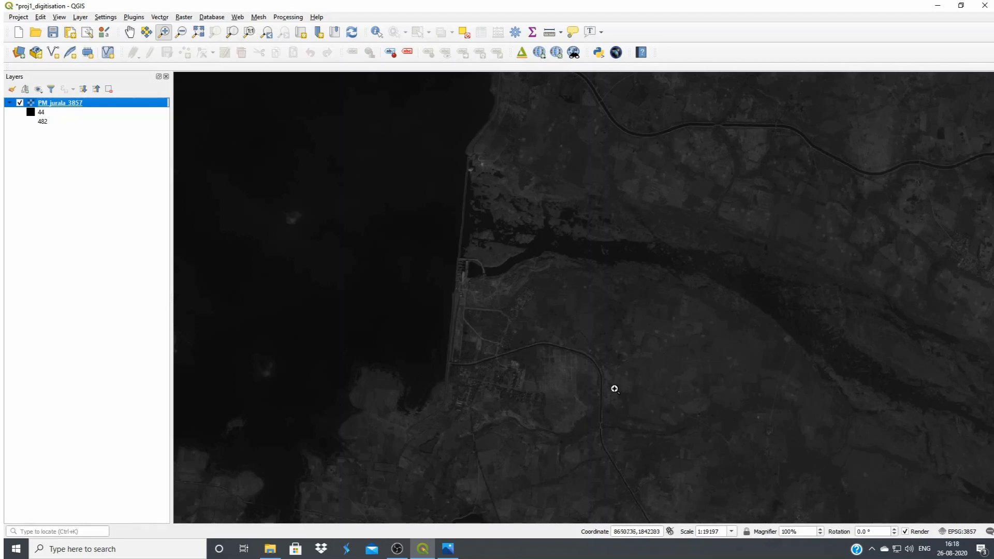
Display the Raster Toolbar and apply a local cumulative cut stretch to PM_jurala_3857 using the current extent
left_click(59, 19)
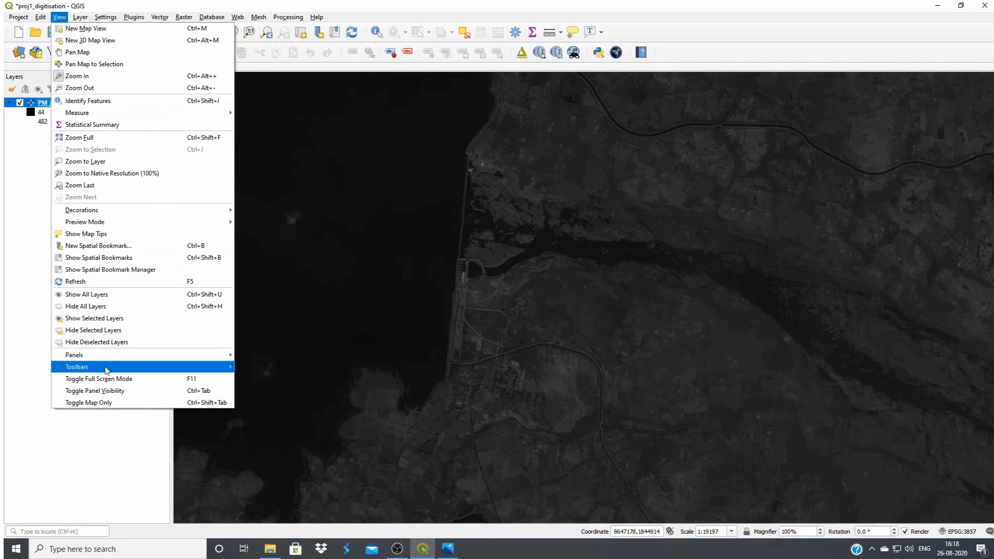
mouse_move(107, 369)
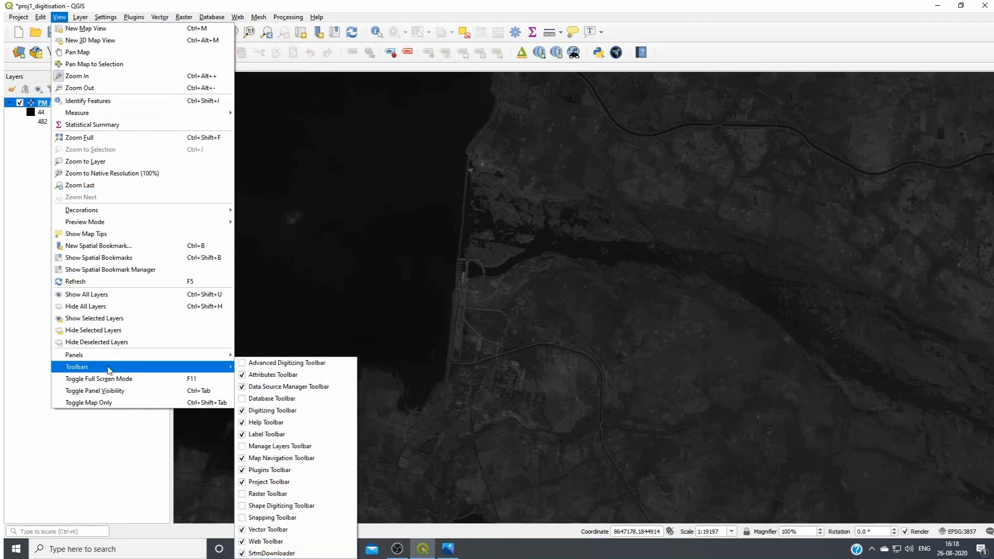
left_click(243, 495)
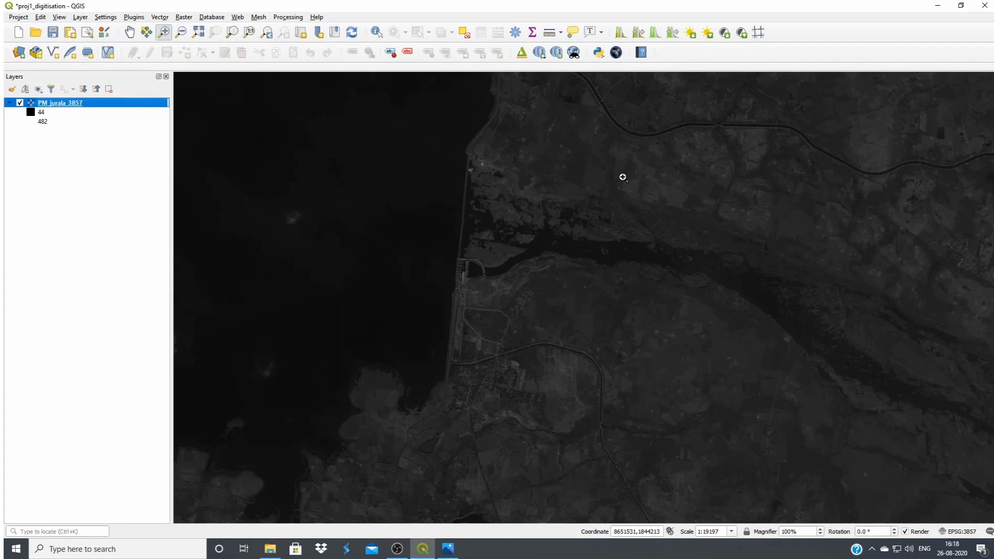
left_click(620, 34)
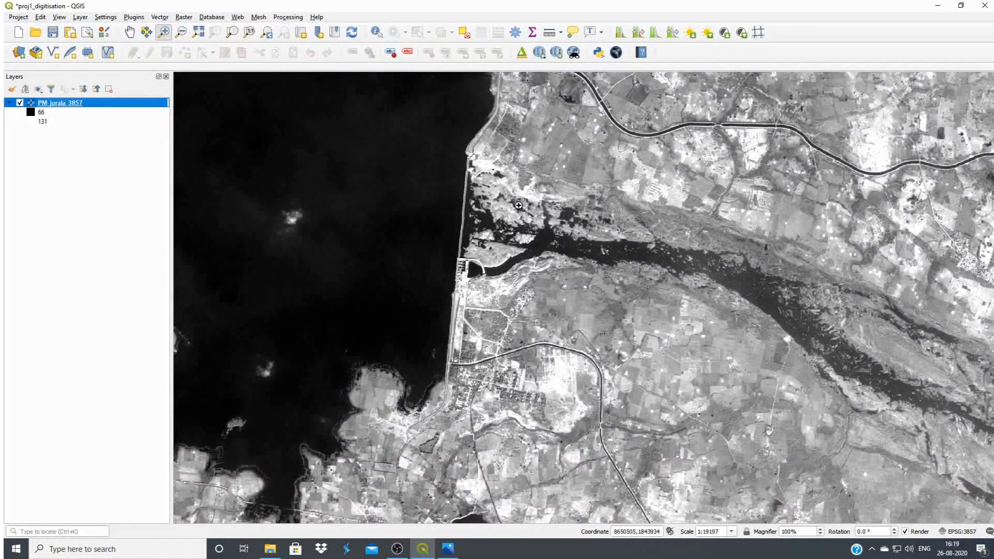
Apply the local cumulative cut stretch to PM_jurala_3857 over the overexposed area downstream, where the river leaves the dark image section
scroll(596, 233, "down", 1)
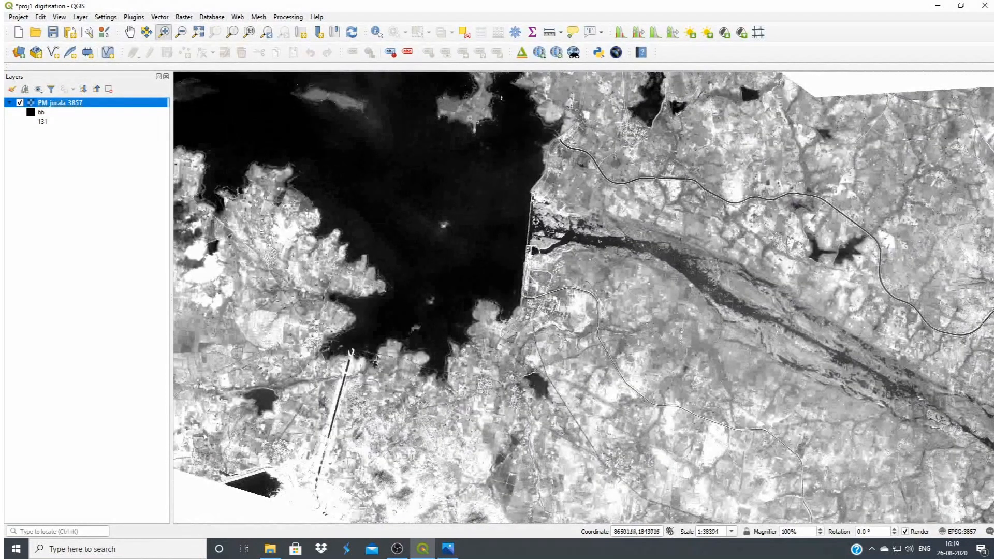
left_click(129, 32)
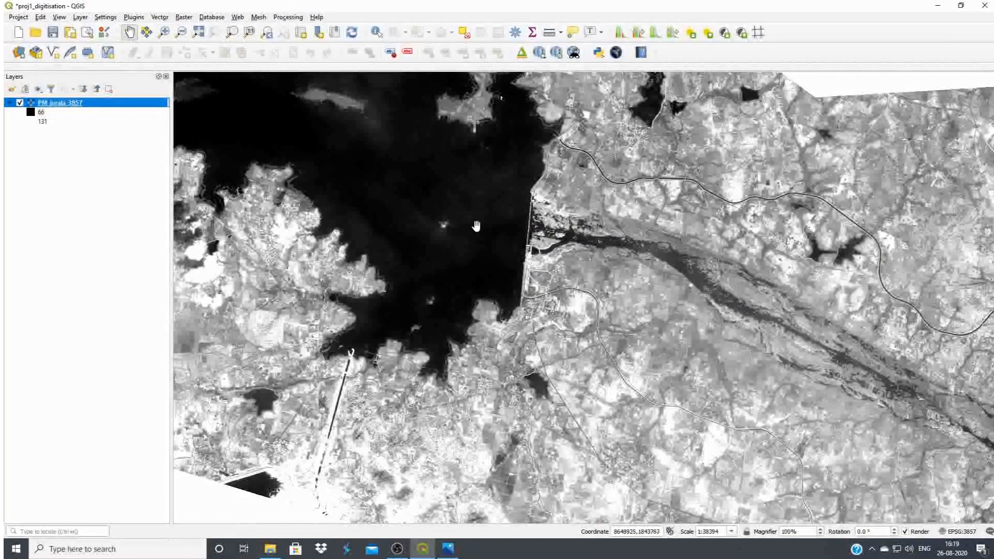
left_click_drag(533, 237, 332, 175)
left_click_drag(640, 320, 470, 284)
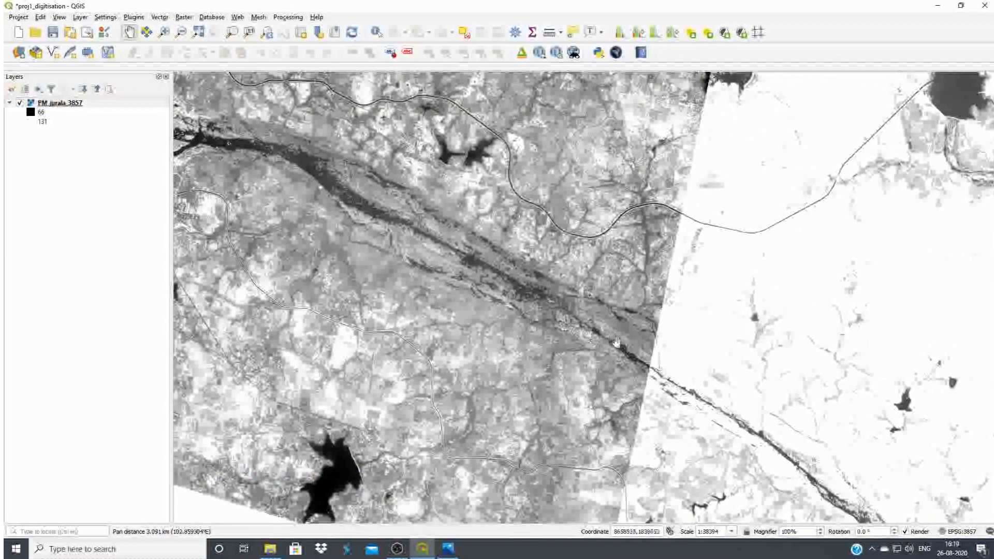
left_click_drag(646, 342, 340, 271)
left_click_drag(576, 365, 477, 300)
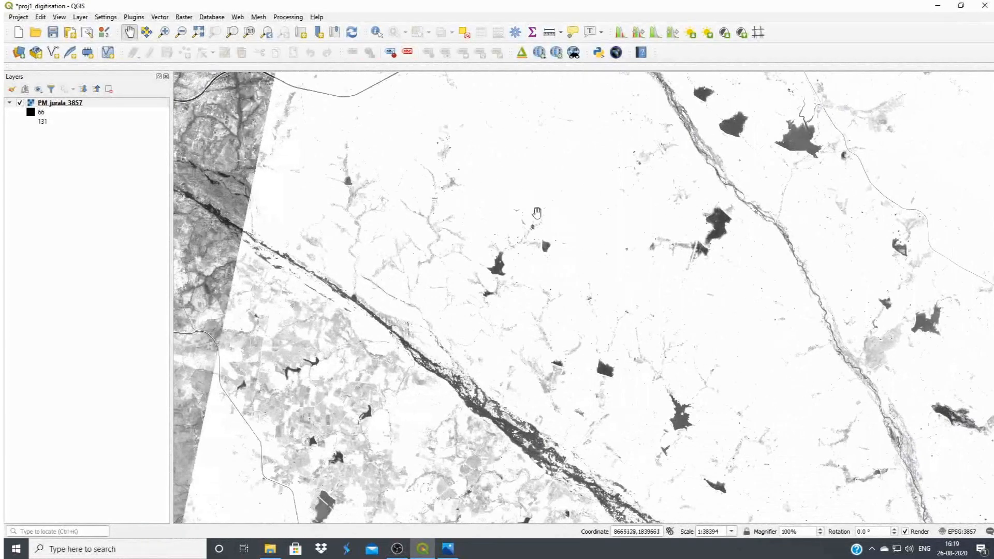
left_click(617, 36)
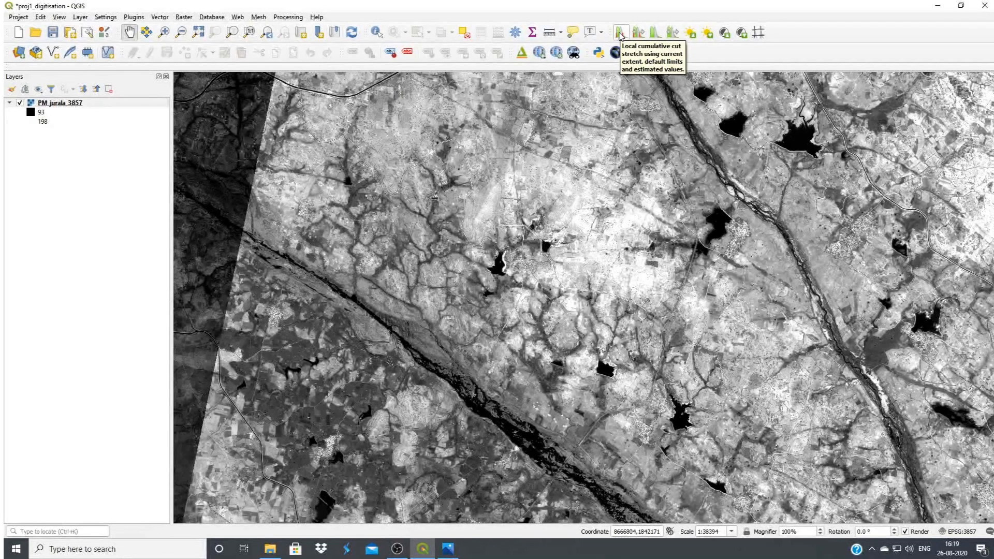
left_click(619, 34)
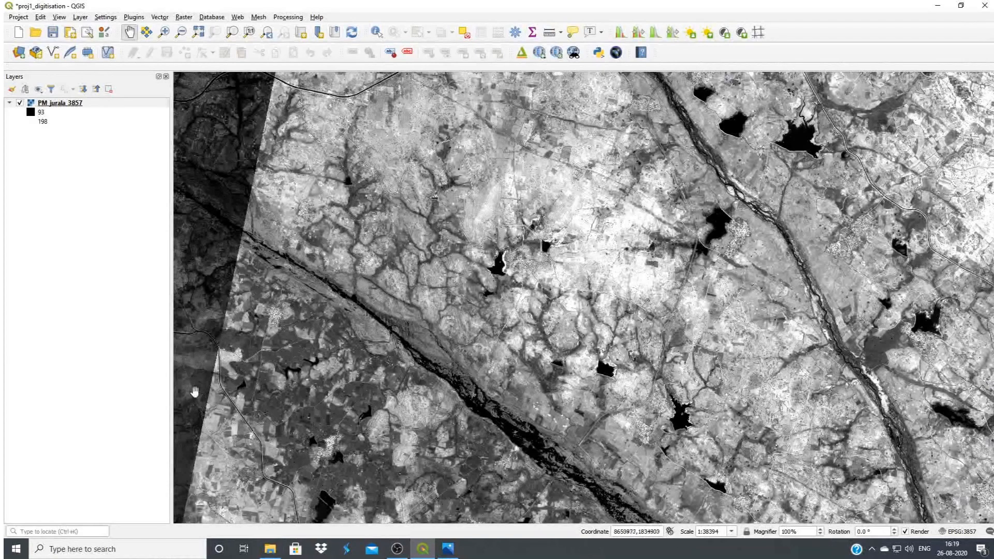
left_click_drag(694, 149, 665, 146)
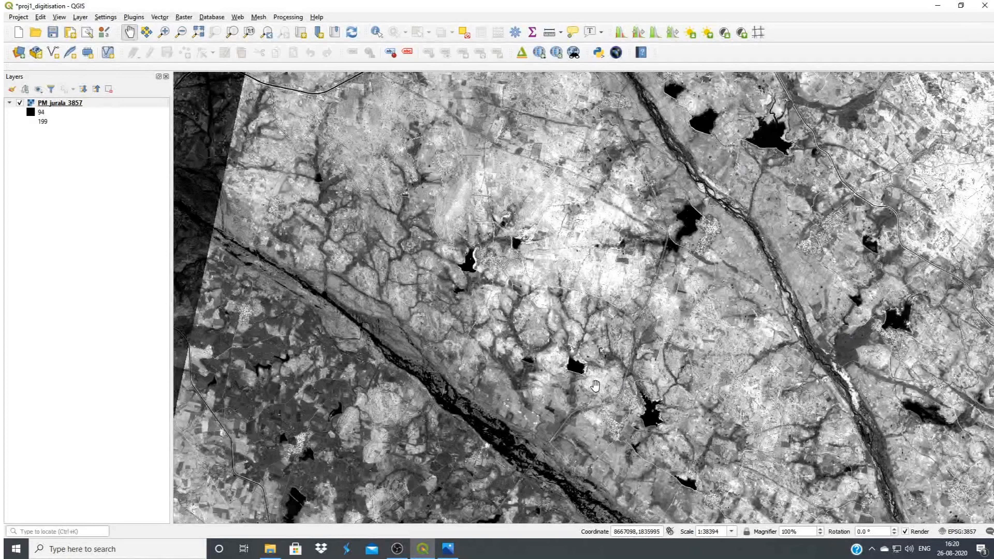
Try the full-dataset histogram stretch on PM_jurala_3857 and reapply the local cumulative cut stretch
left_click(672, 34)
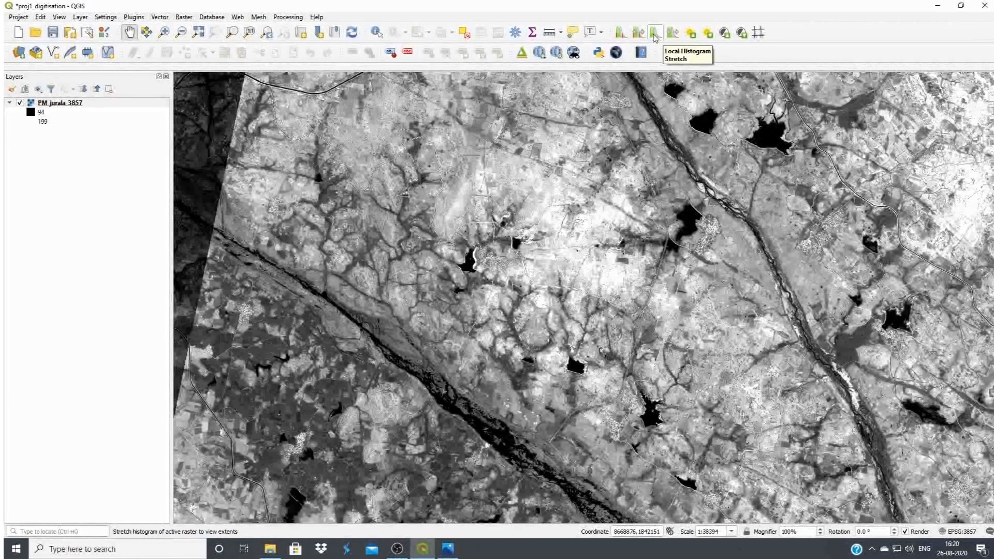
left_click(673, 34)
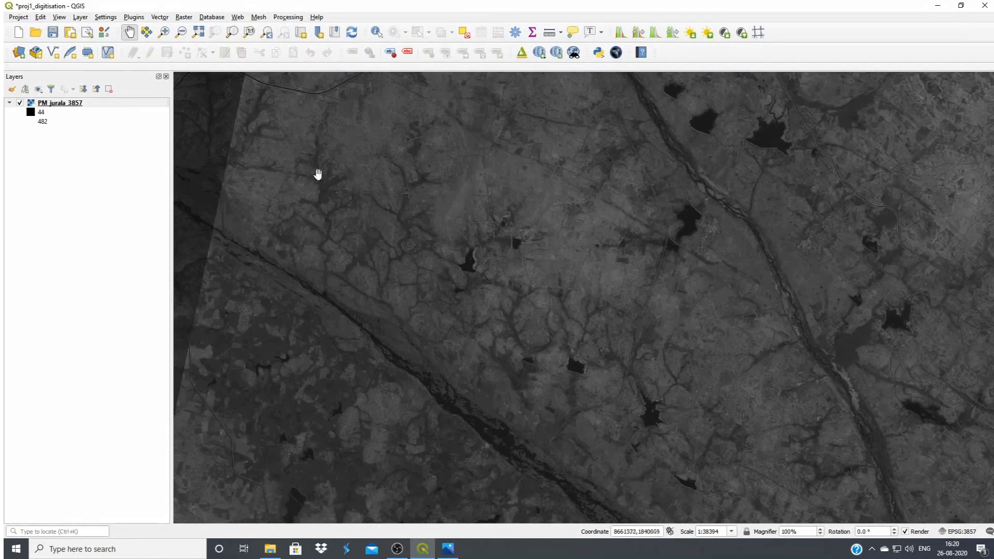
left_click(620, 34)
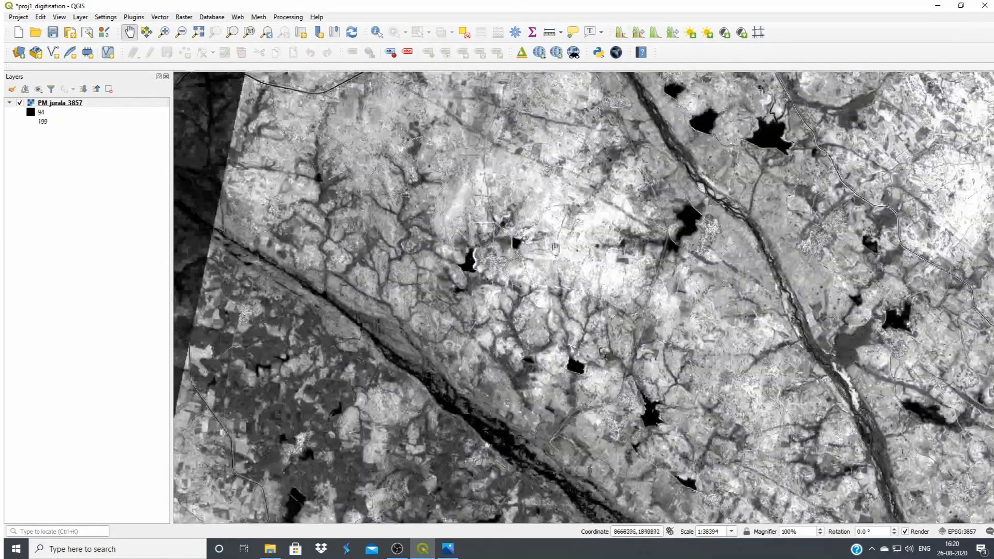
Return to the reservoir and dam and apply the local cumulative cut stretch to that extent
left_click_drag(369, 222, 738, 322)
left_click_drag(413, 255, 779, 457)
left_click_drag(525, 338, 581, 356)
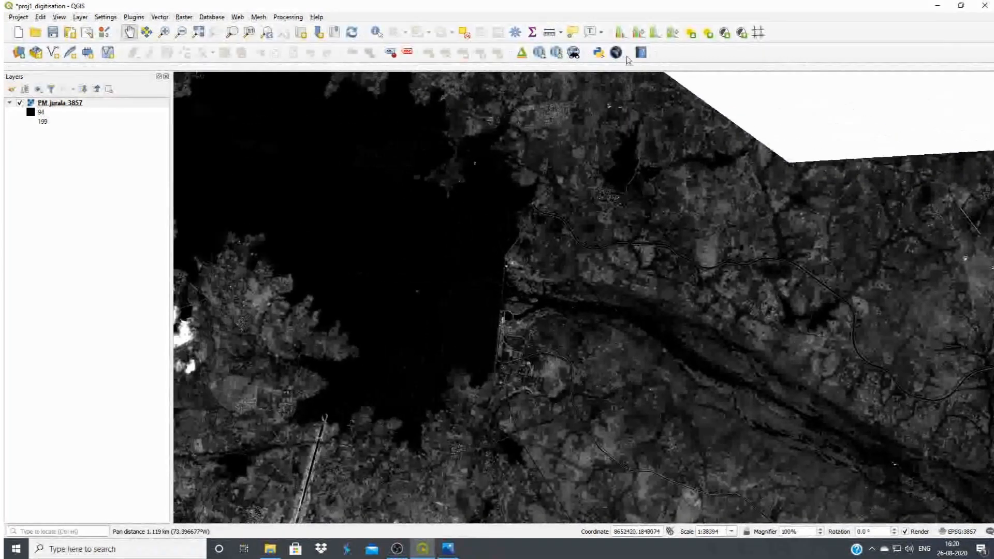
left_click(620, 32)
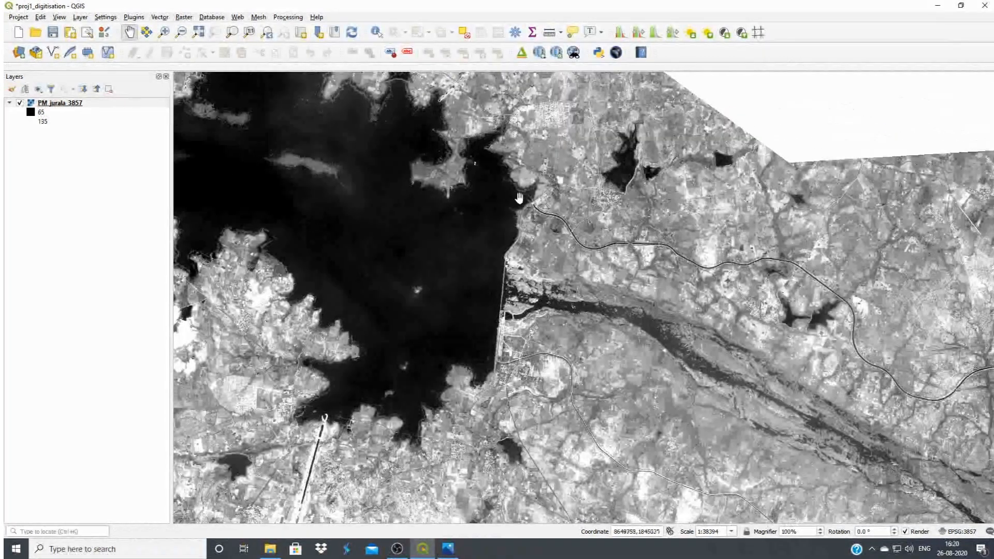
Apply the local cumulative cut stretch at the full image extent, and again at 1:19197 around the dam
left_click(201, 35)
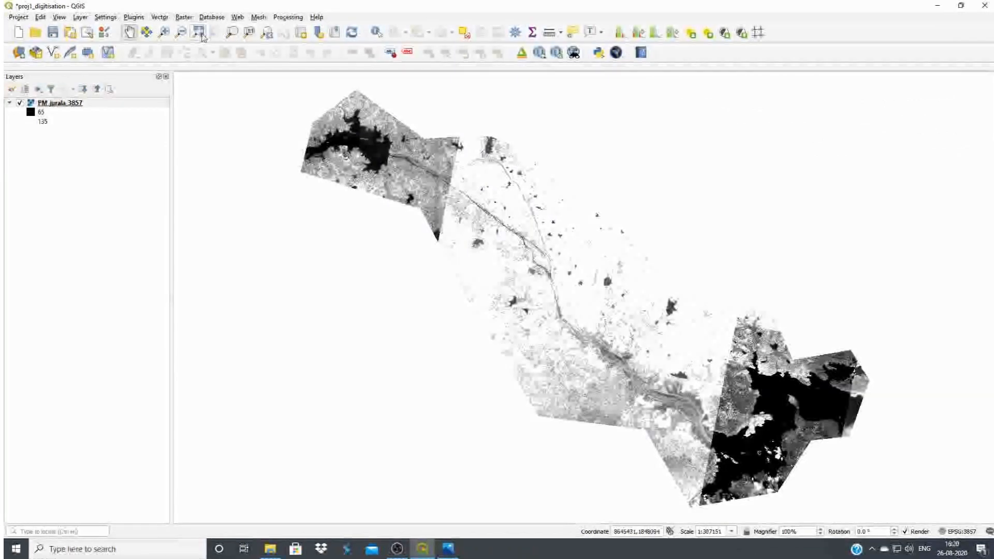
left_click(620, 33)
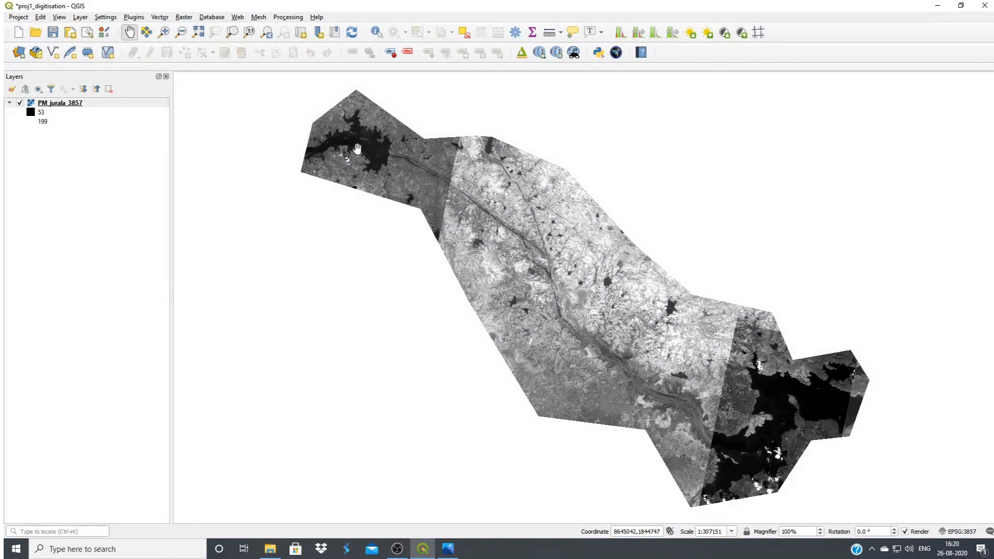
scroll(357, 149, "up", 3)
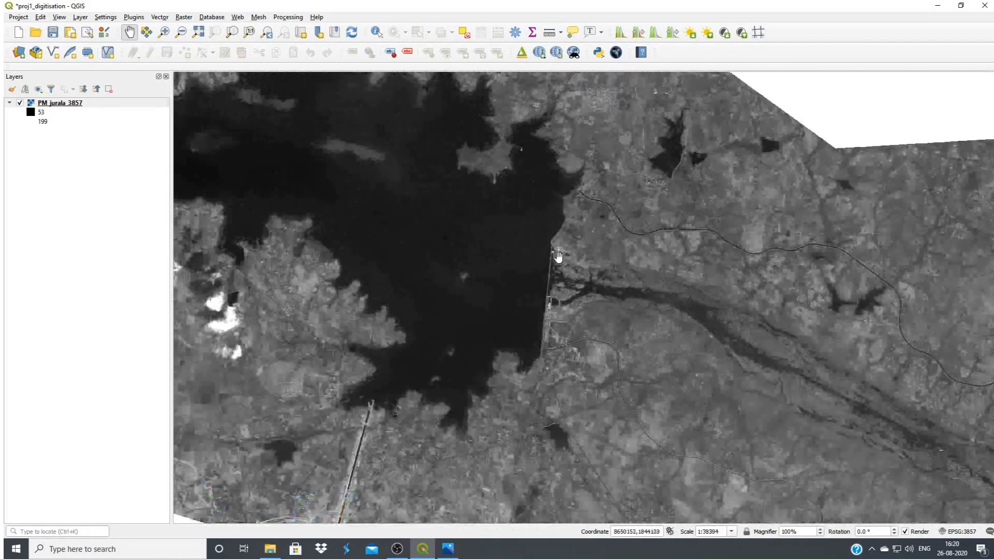
scroll(558, 256, "up", 1)
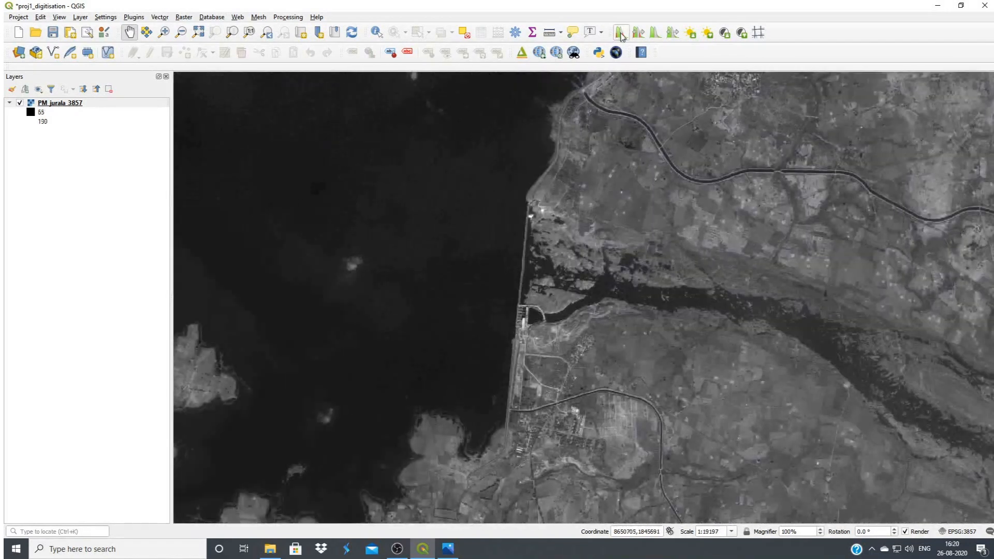
left_click(621, 33)
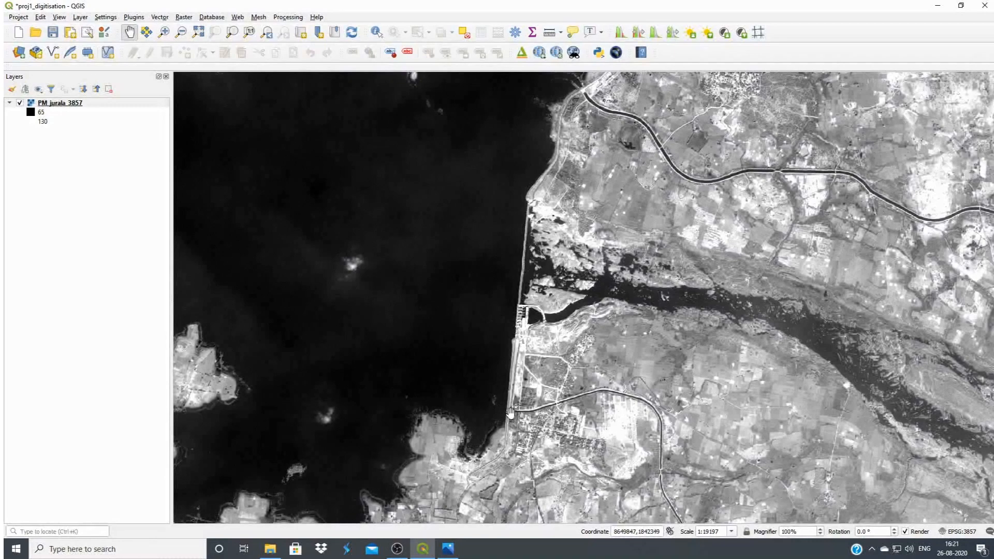
Follow the canal south of the river from the dam downstream, examining its bends and crossings up close
left_click_drag(626, 435, 485, 295)
scroll(485, 295, "up", 1)
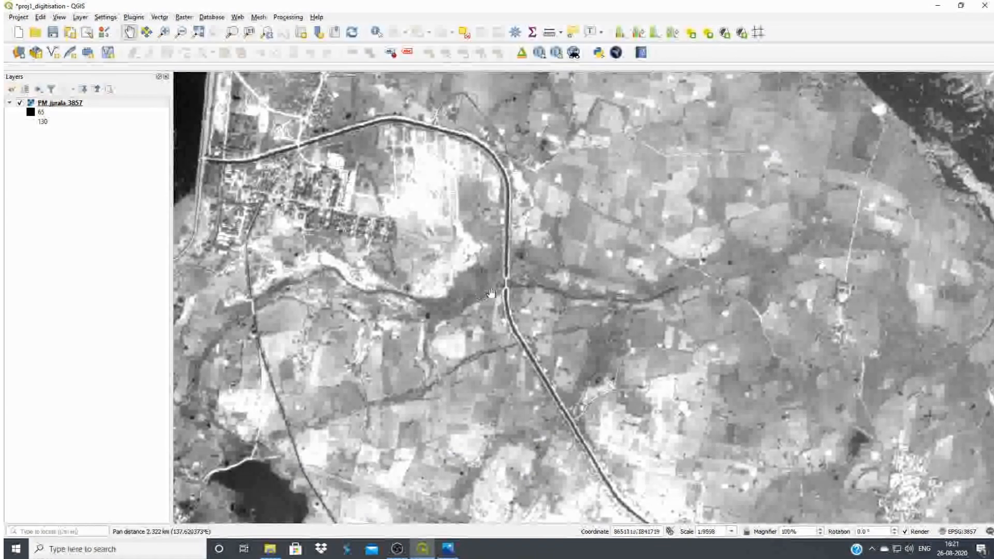
scroll(485, 294, "up", 1)
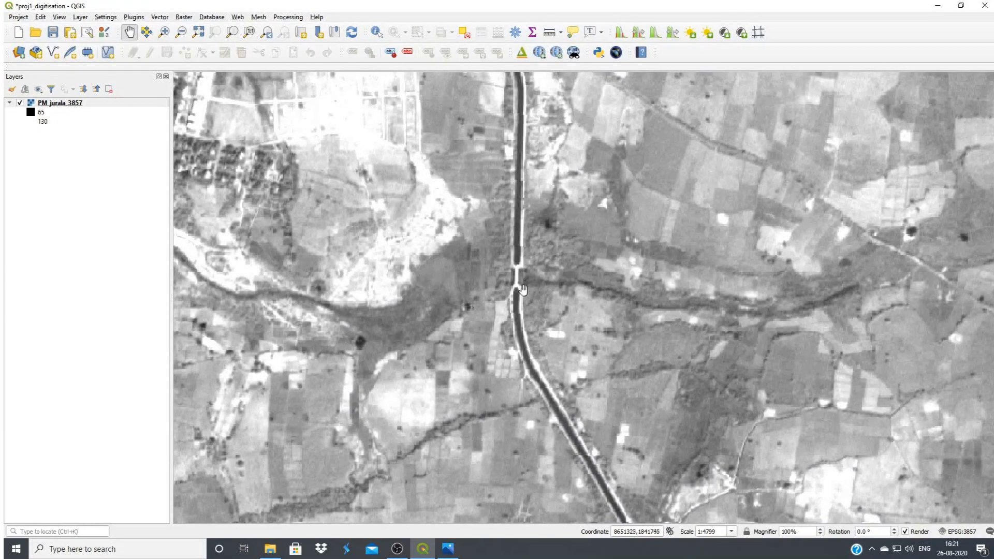
scroll(512, 254, "down", 1)
left_click_drag(602, 409, 536, 365)
left_click_drag(569, 409, 527, 356)
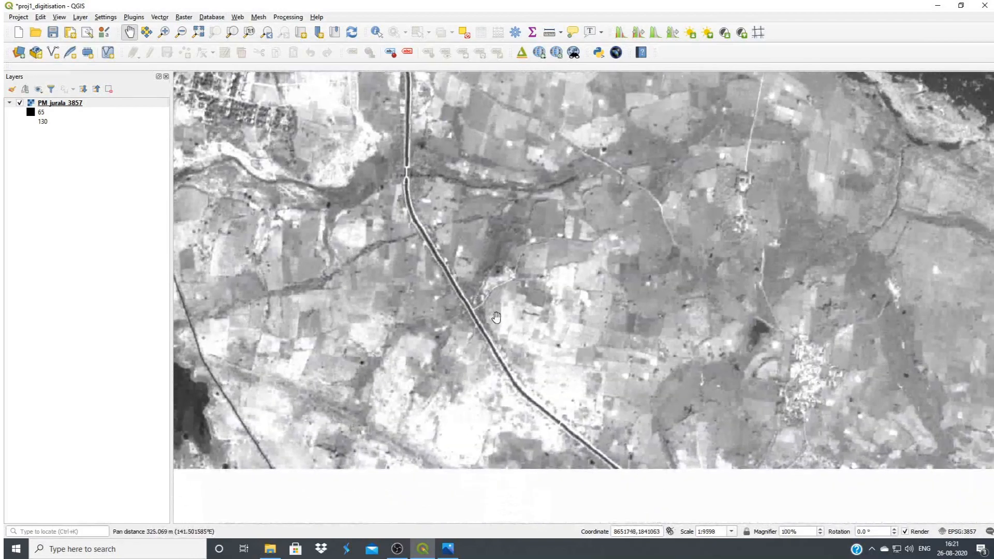
left_click_drag(616, 427, 565, 387)
left_click_drag(624, 405, 547, 375)
scroll(547, 376, "up", 1)
scroll(492, 324, "up", 1)
left_click_drag(613, 368, 511, 324)
left_click_drag(581, 358, 492, 272)
scroll(595, 320, "down", 1)
left_click_drag(893, 451, 692, 383)
scroll(691, 382, "down", 1)
left_click_drag(809, 387, 699, 380)
Trace the southern canal back upstream to where it leaves the dam
left_click_drag(575, 382, 697, 405)
left_click_drag(411, 323, 639, 448)
left_click_drag(478, 310, 610, 423)
left_click_drag(506, 284, 595, 421)
left_click_drag(586, 331, 594, 409)
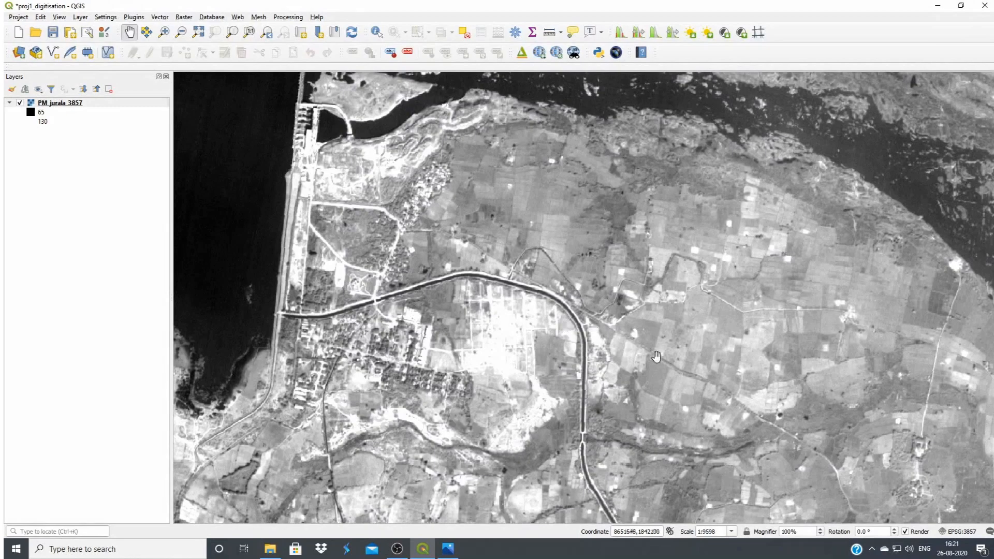
Examine the canals on both sides of the river and their starting points at the reservoir
left_click_drag(658, 364, 558, 234)
scroll(621, 305, "down", 1)
left_click_drag(752, 403, 421, 331)
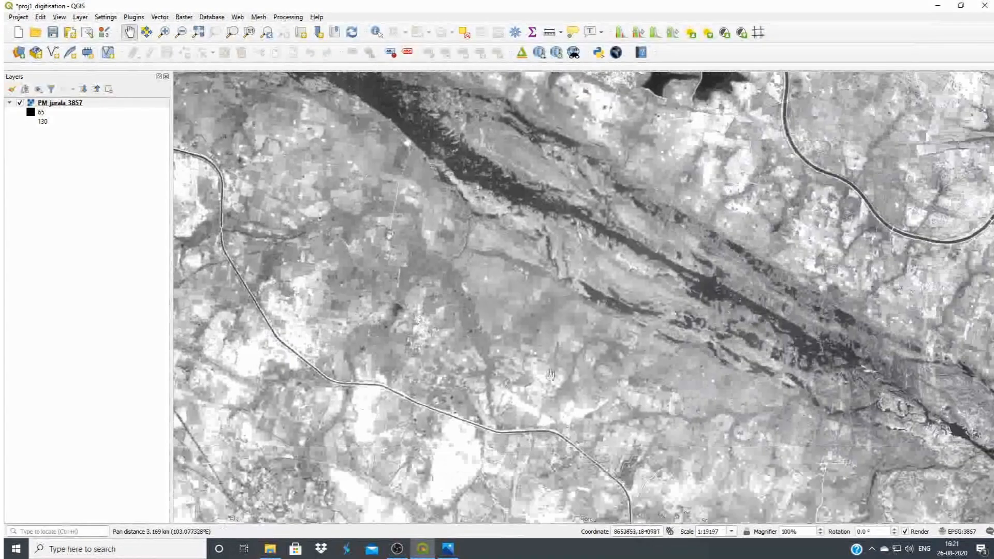
left_click_drag(673, 413, 687, 372)
scroll(662, 356, "down", 1)
left_click_drag(580, 228, 640, 370)
left_click_drag(531, 270, 571, 324)
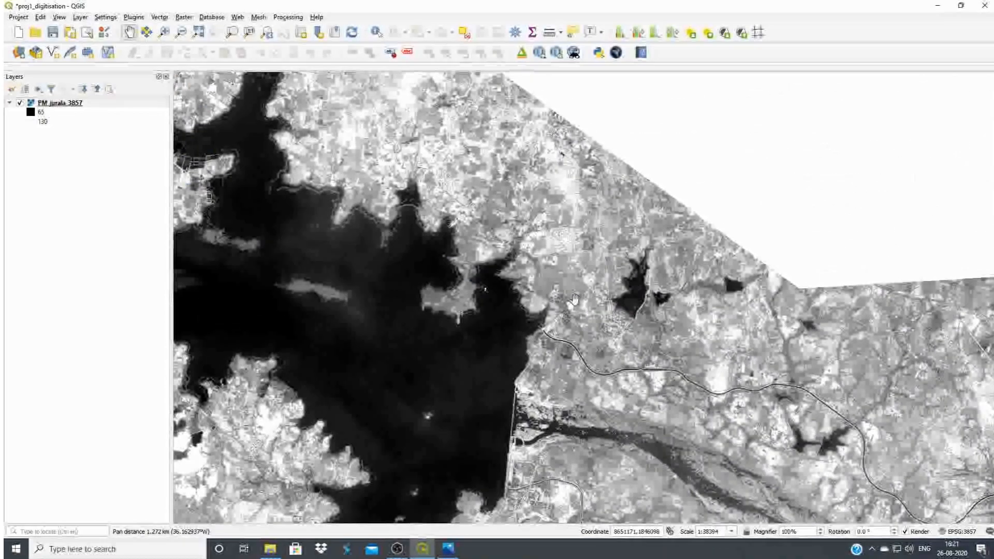
left_click_drag(625, 367, 671, 326)
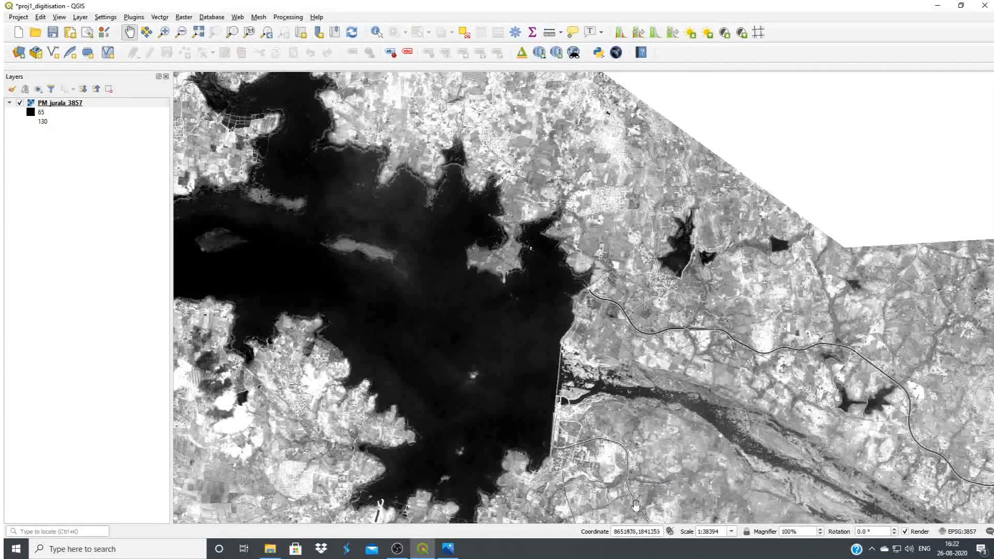
left_click_drag(637, 503, 603, 461)
scroll(602, 442, "up", 1)
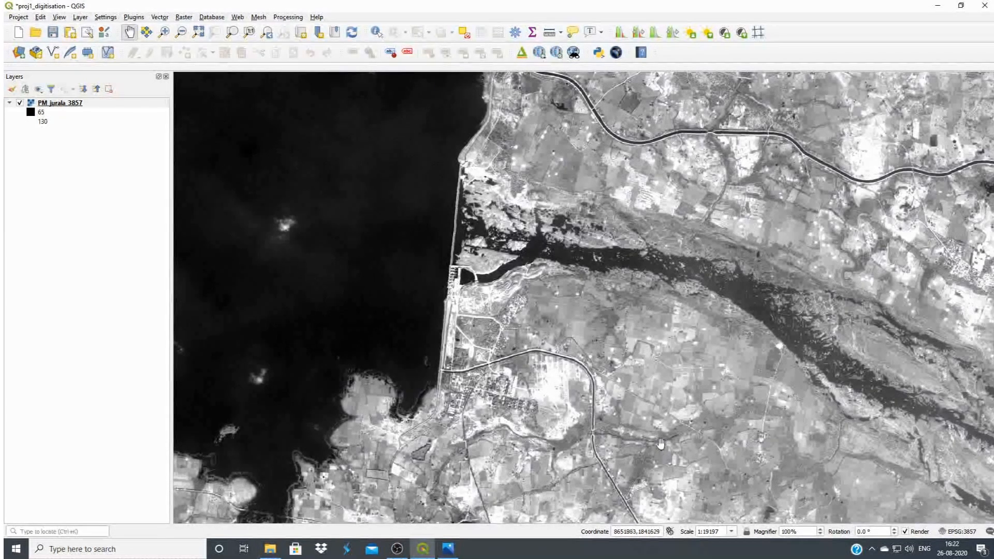
scroll(606, 406, "down", 1)
left_click_drag(652, 381, 540, 335)
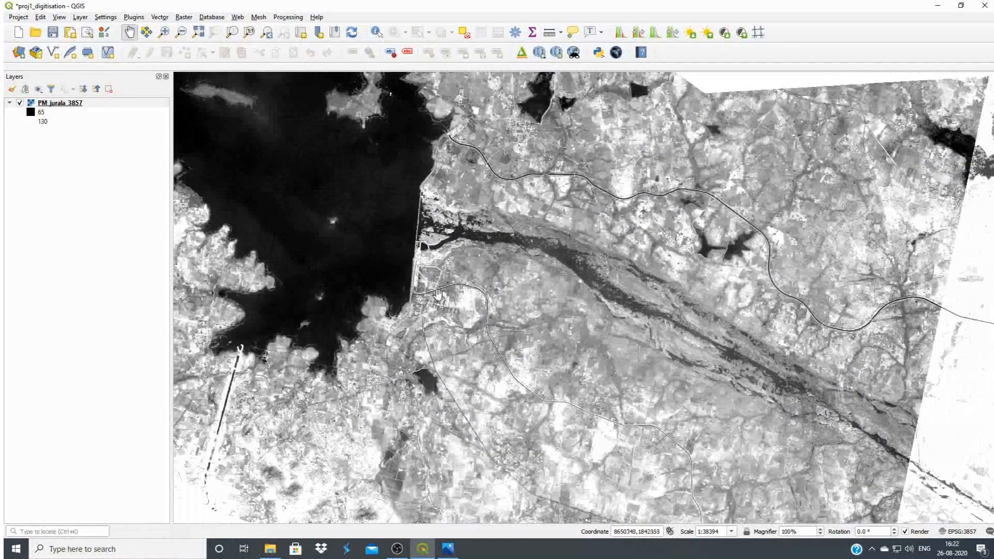
Measure the southern canal along its course from the dam to the first side branch, in ellipsoidal meters
scroll(428, 303, "up", 2)
scroll(428, 303, "up", 1)
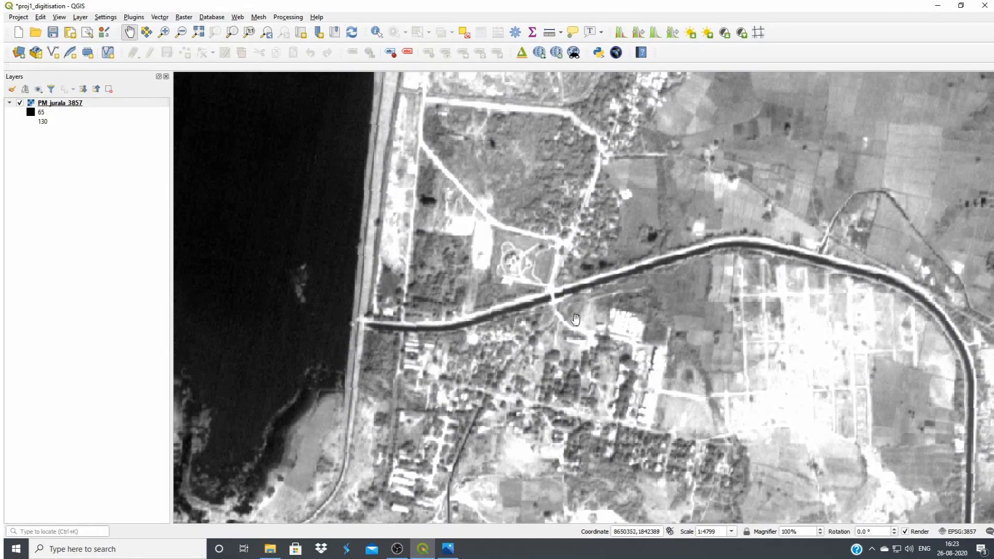
left_click(550, 34)
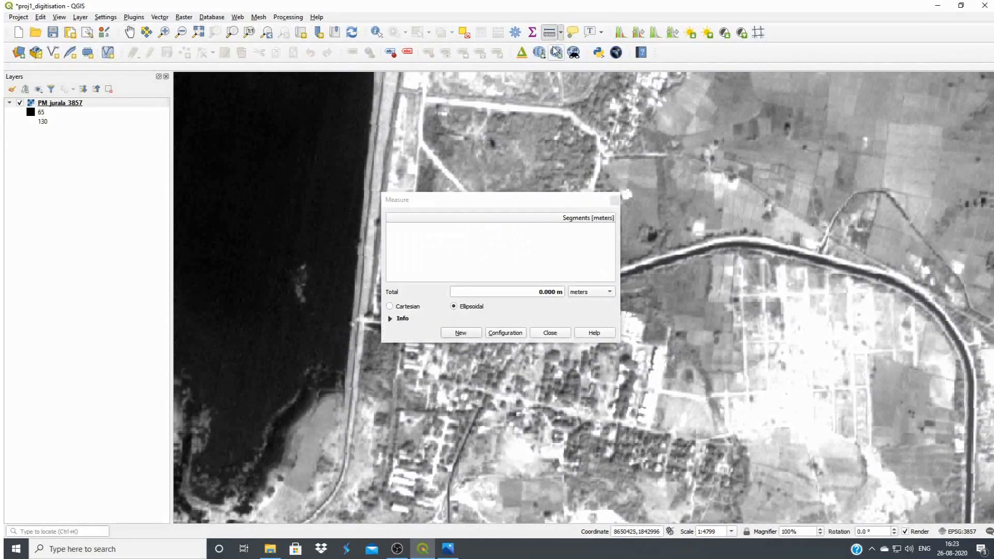
left_click_drag(544, 209, 611, 104)
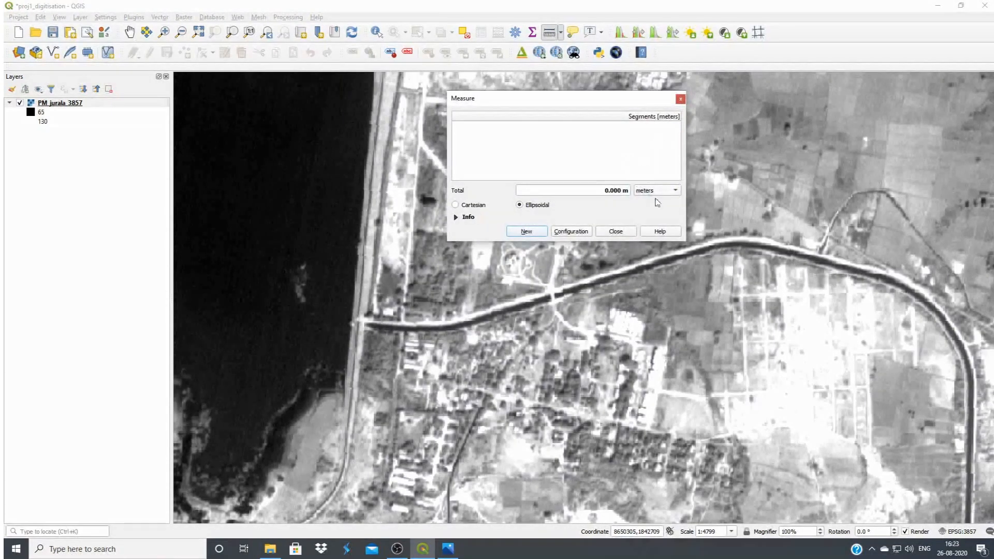
left_click(358, 323)
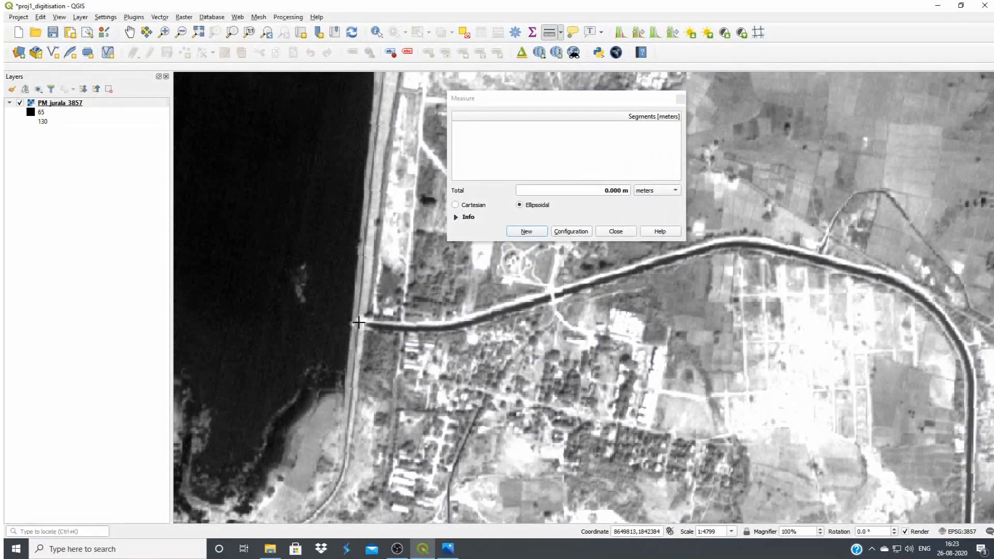
left_click(430, 325)
left_click(512, 308)
left_click(584, 288)
left_click(648, 263)
left_click(704, 250)
left_click(747, 239)
left_click(797, 252)
left_click(820, 258)
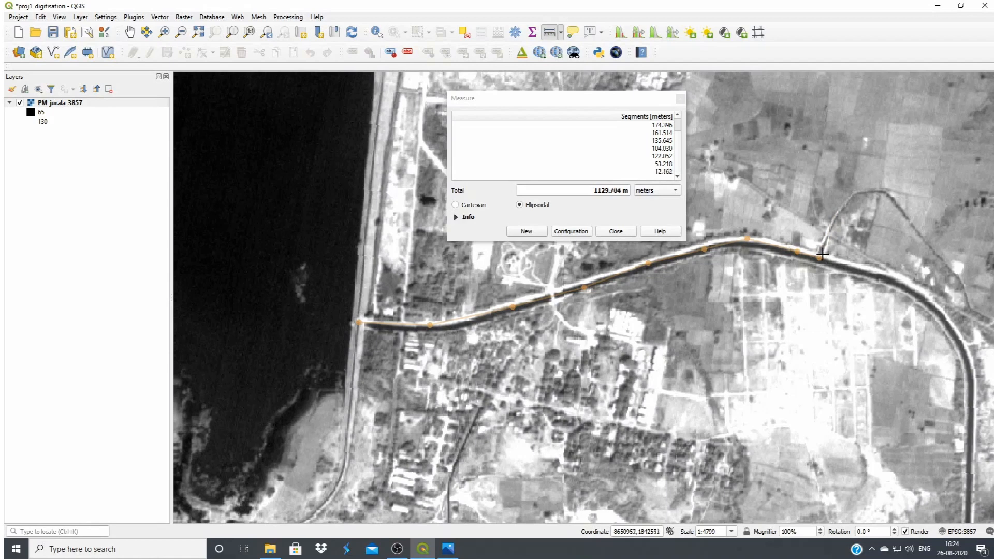
left_click(617, 232)
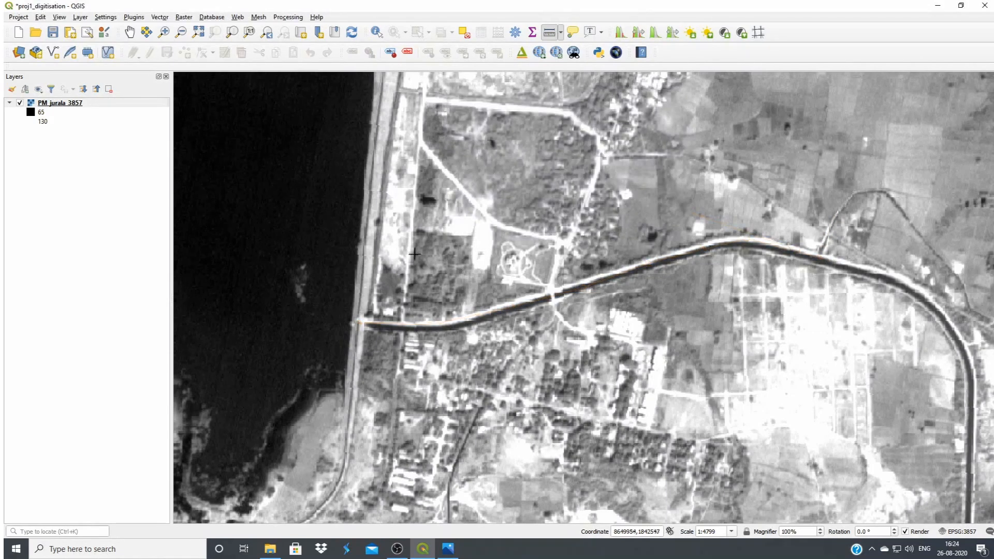
Start a new shapefile layer, stored as canal_network in the Jurala_Irrigation_project folder on the Desktop
scroll(337, 259, "down", 1)
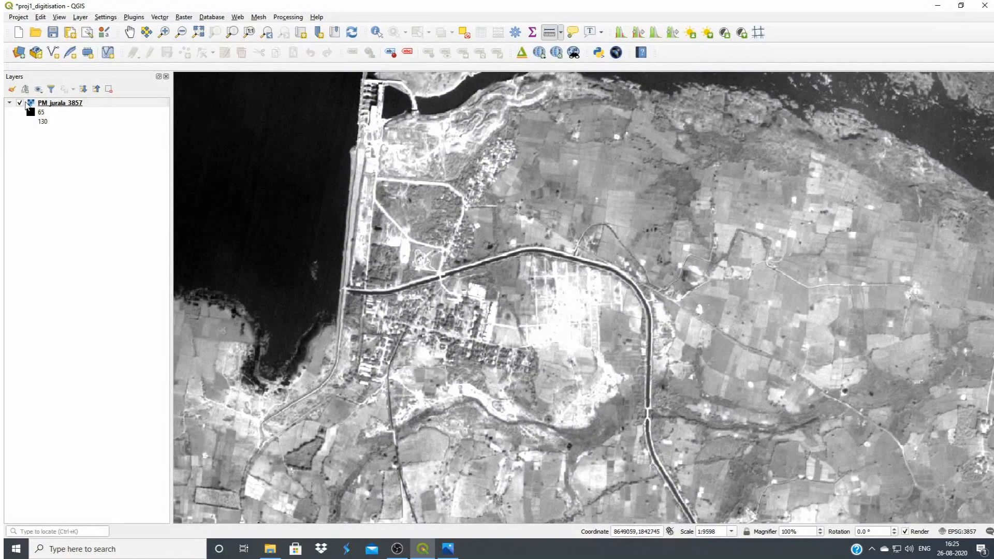
left_click(53, 53)
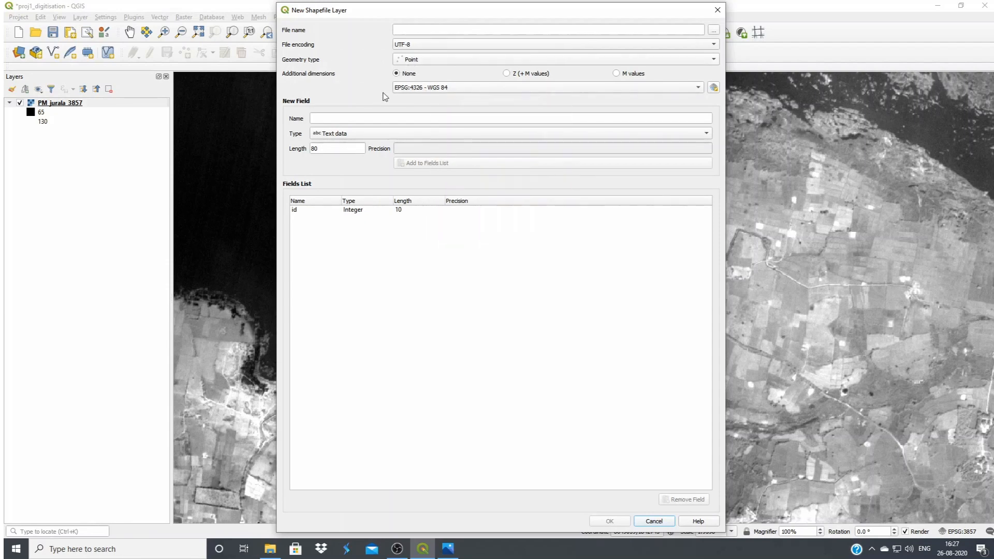
left_click(710, 33)
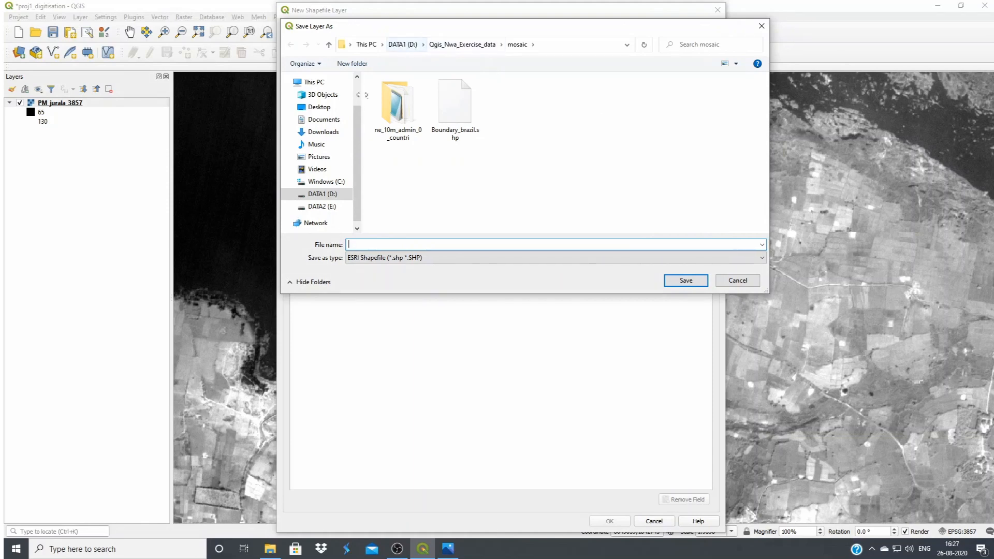
scroll(359, 109, "up", 1)
scroll(359, 108, "up", 1)
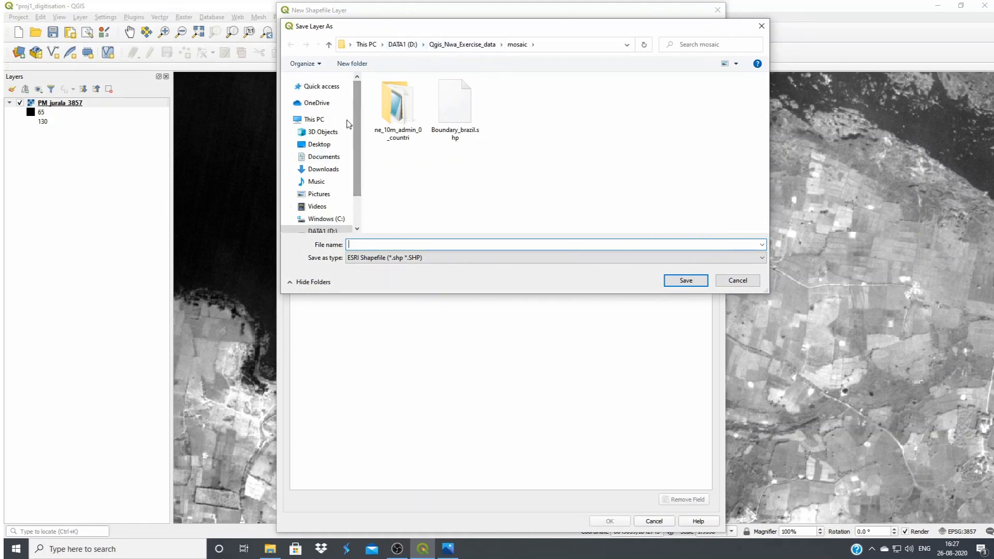
left_click(319, 144)
scroll(472, 152, "down", 1)
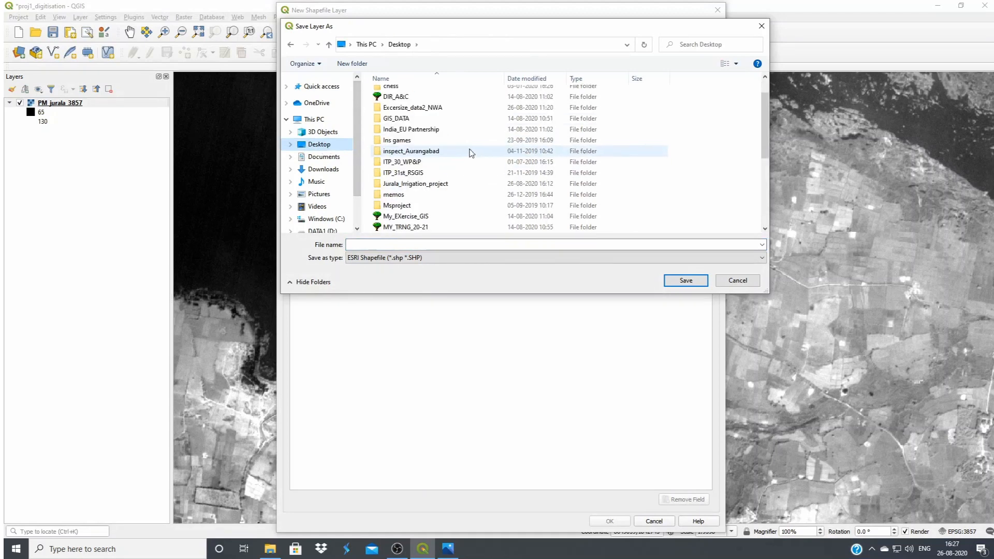
left_click(422, 186)
double_click(421, 187)
left_click(402, 244)
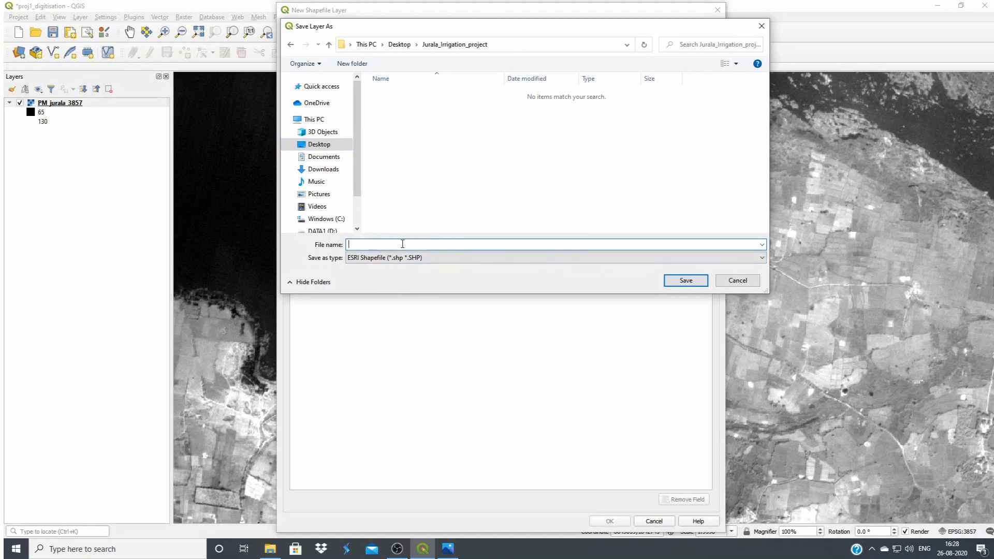
type("canal_network")
left_click(685, 280)
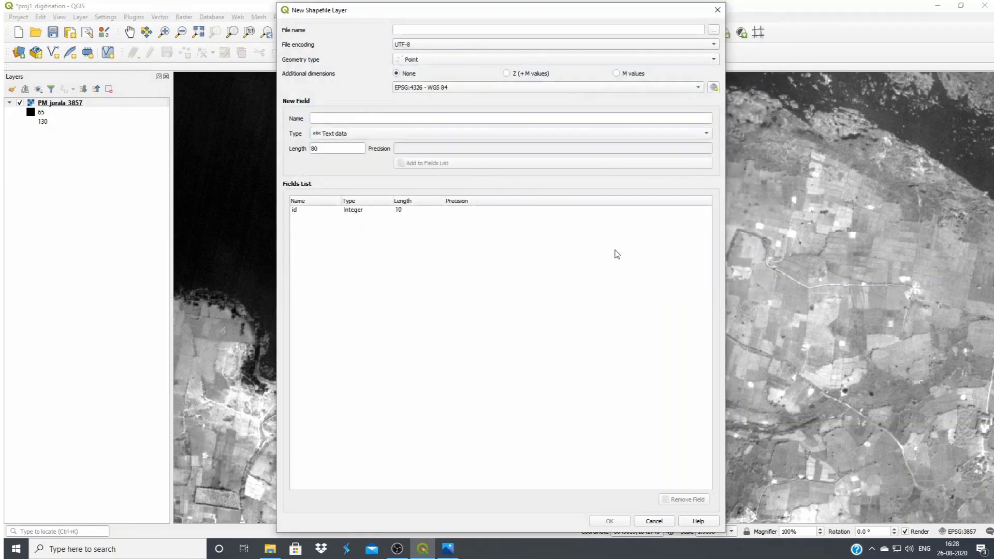
Set the new layer's geometry type to Line and its coordinate system to EPSG:3857 - WGS 84 / Pseudo-Mercator
left_click(465, 61)
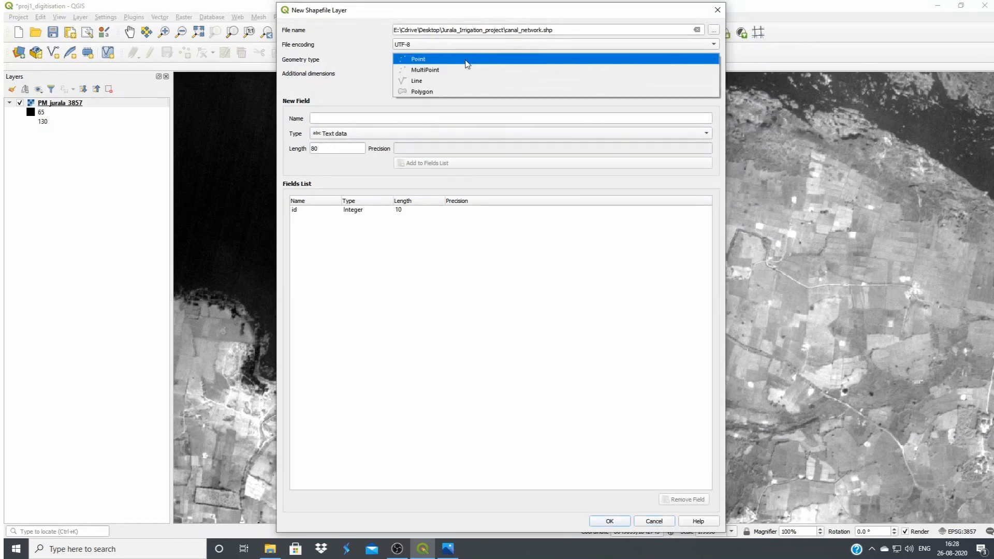
left_click(436, 80)
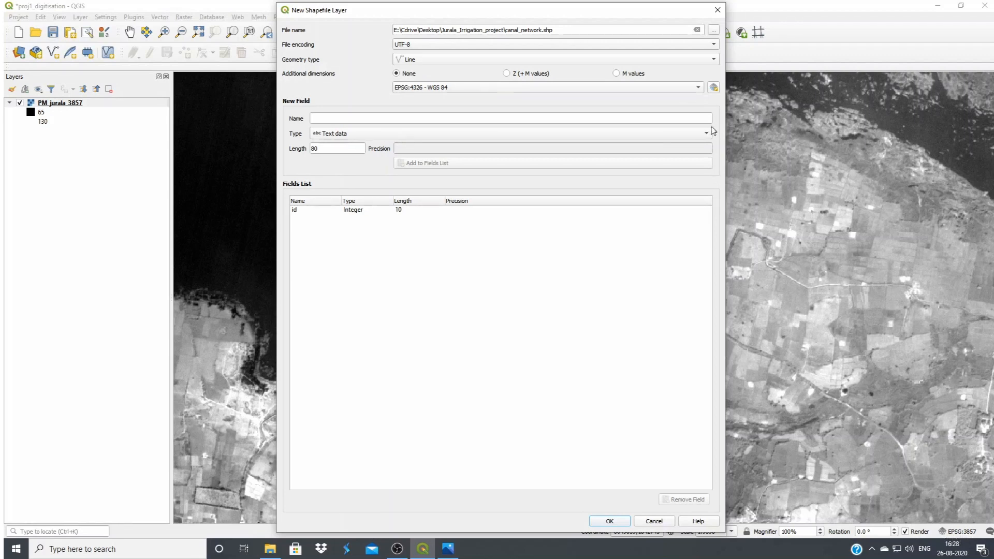
left_click(714, 88)
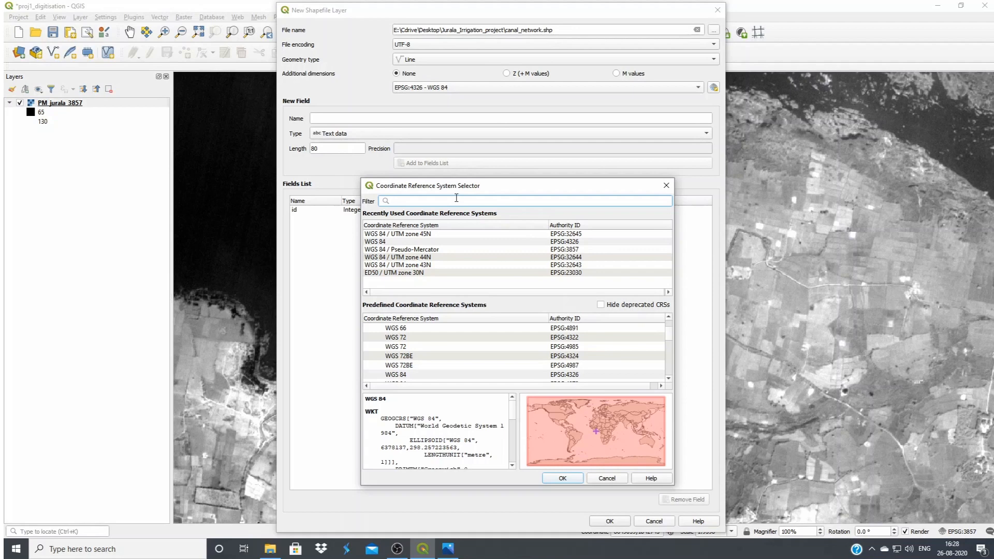
type("3")
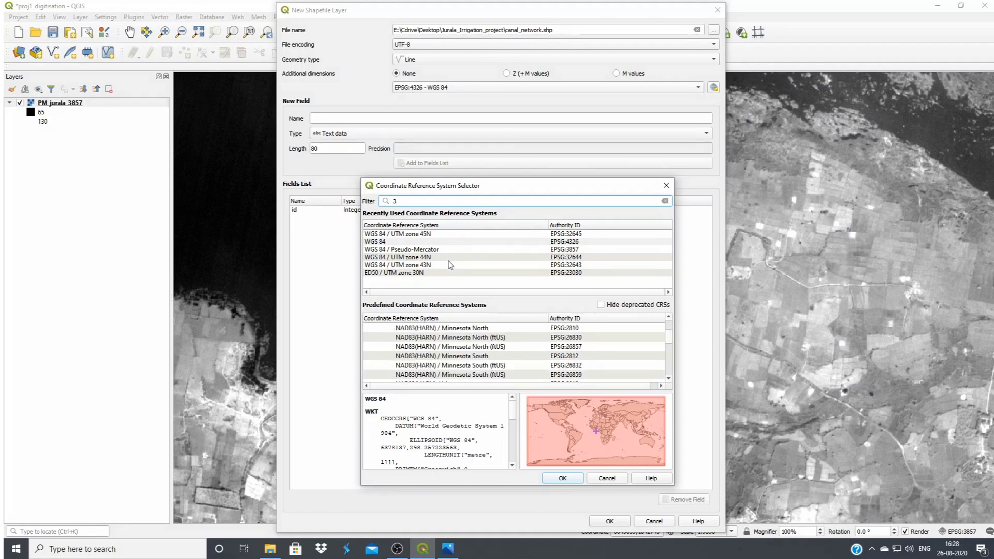
type("8")
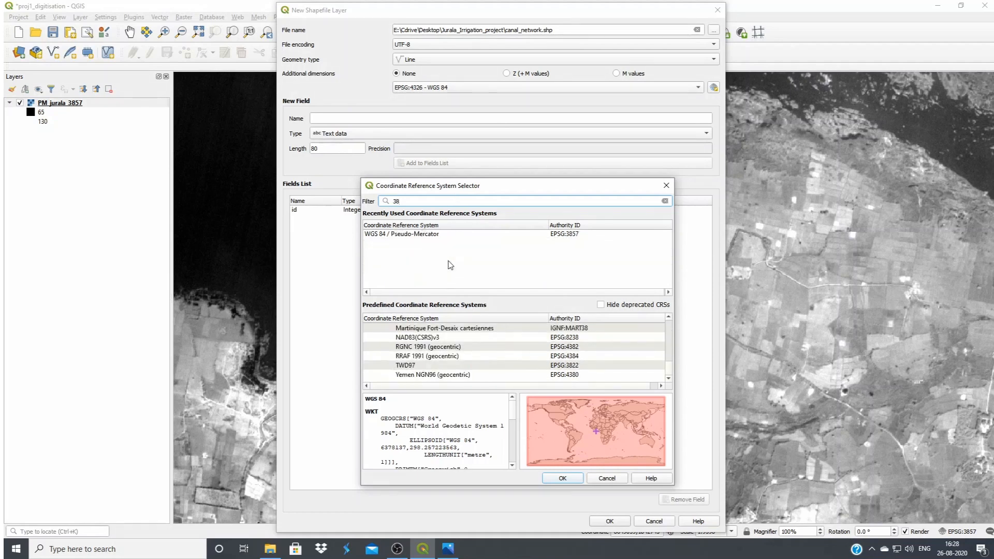
type("57")
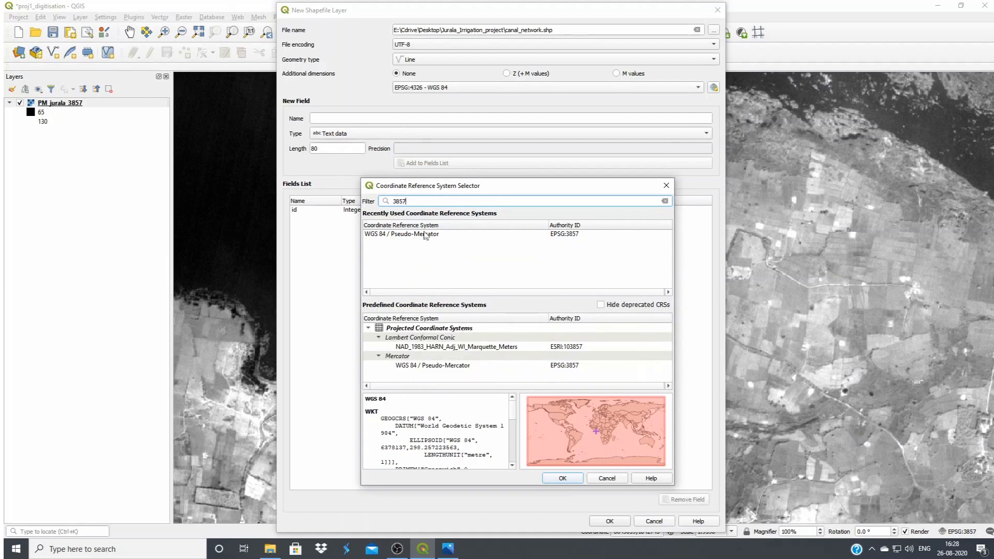
left_click(425, 235)
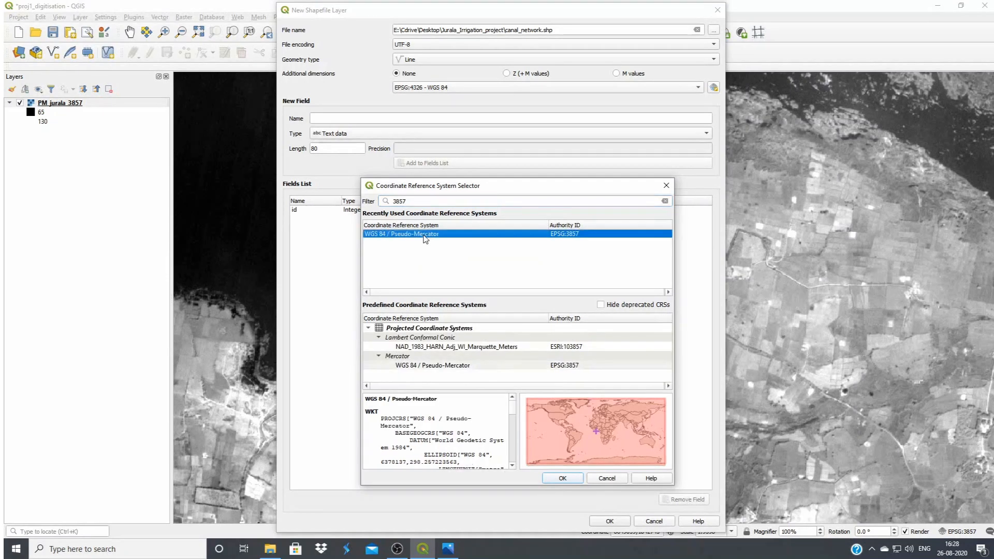
left_click(572, 479)
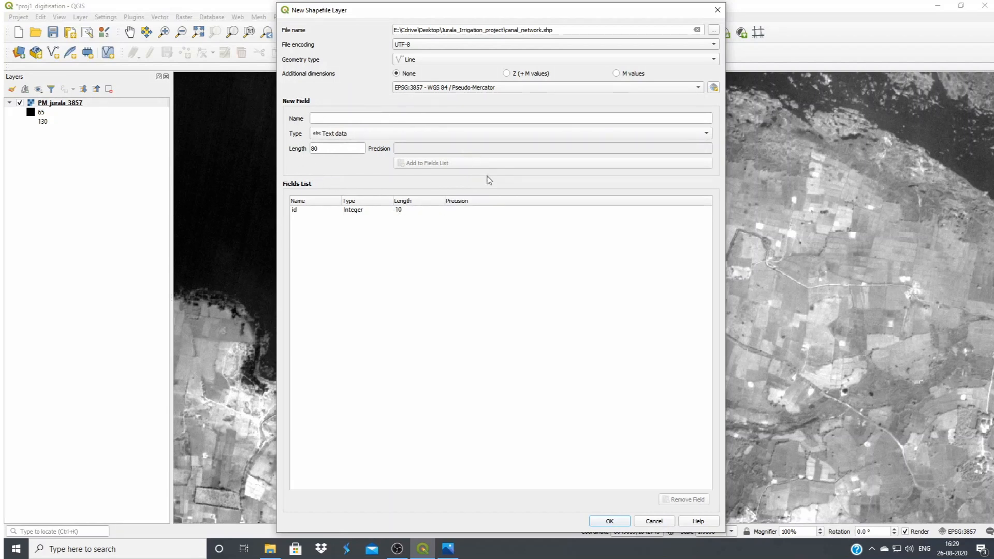
Add a text data field called Name with length 80 to the new layer's fields
left_click(364, 119)
type("Name")
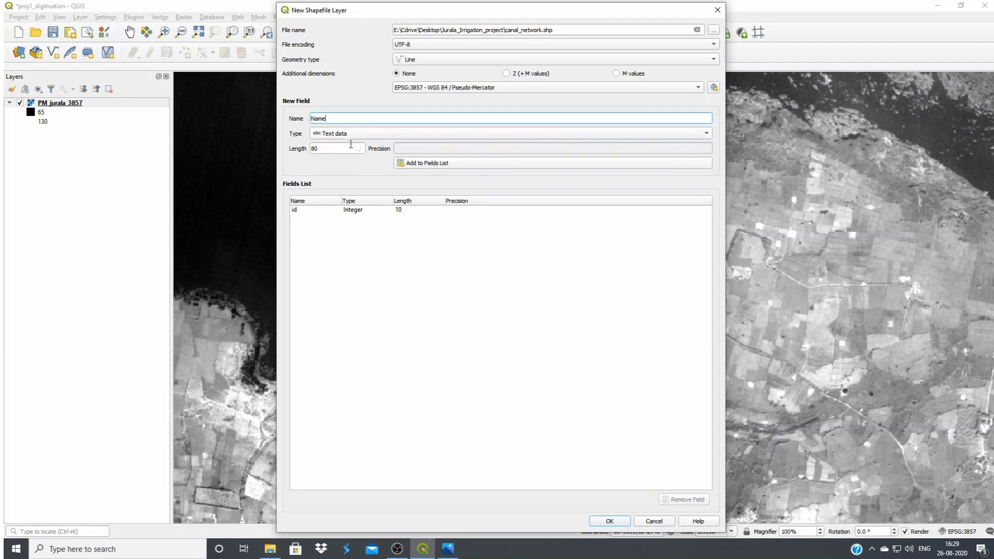
left_click(438, 166)
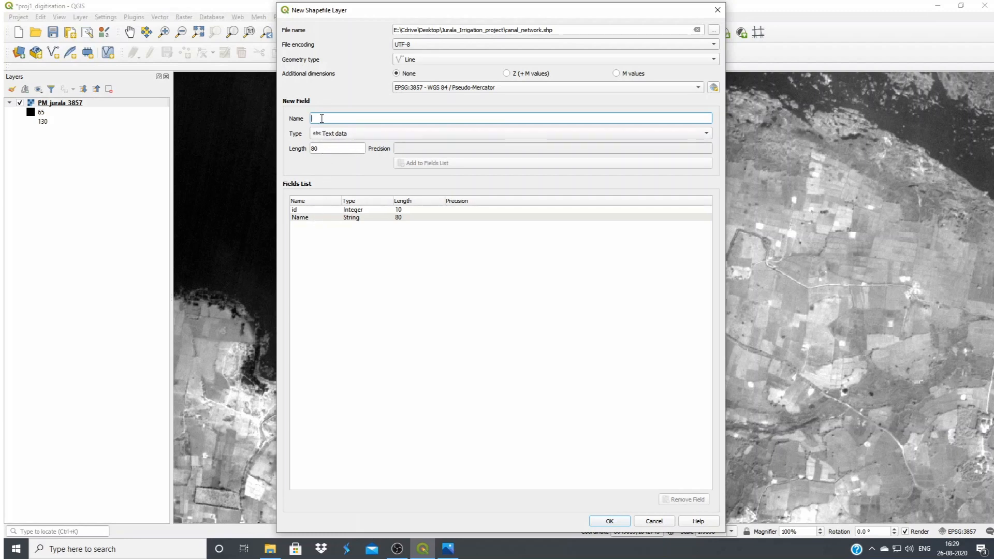
Add a decimal number field called Lenght with length 20 to the new layer's fields
type("LE")
left_click(355, 135)
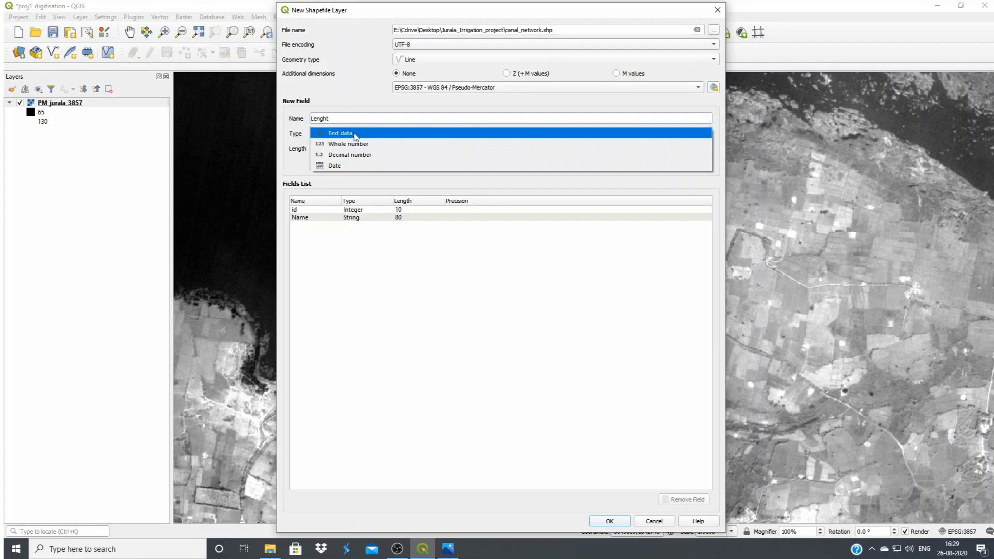
left_click(350, 154)
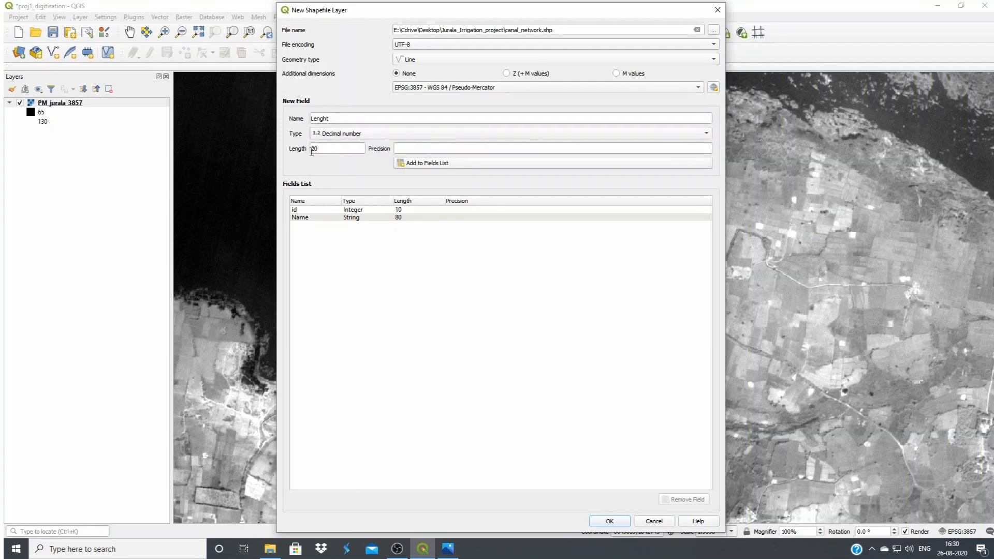
left_click(429, 163)
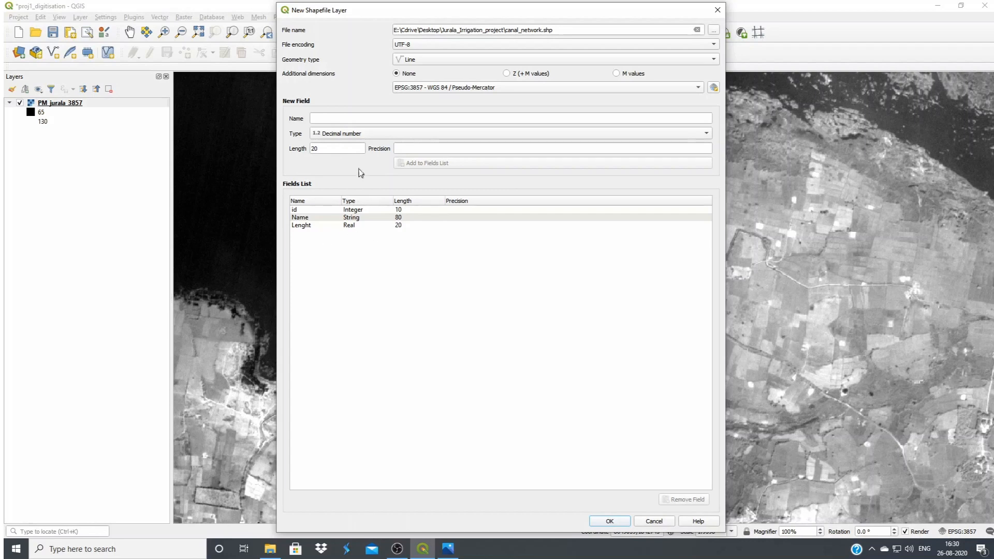
Add a decimal number field called Status with length 20 to the new layer's fields
left_click(325, 119)
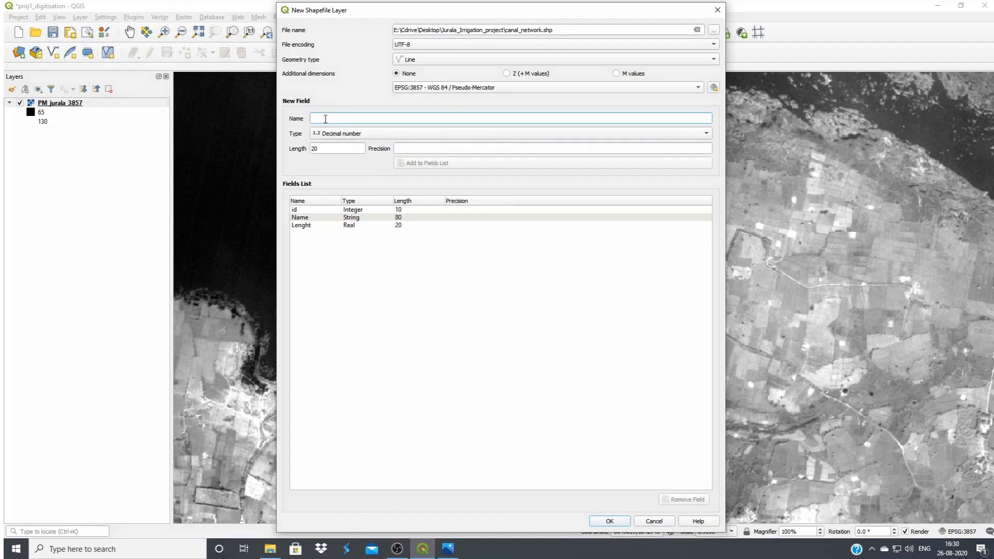
type("Stutus")
key("BackSpace")
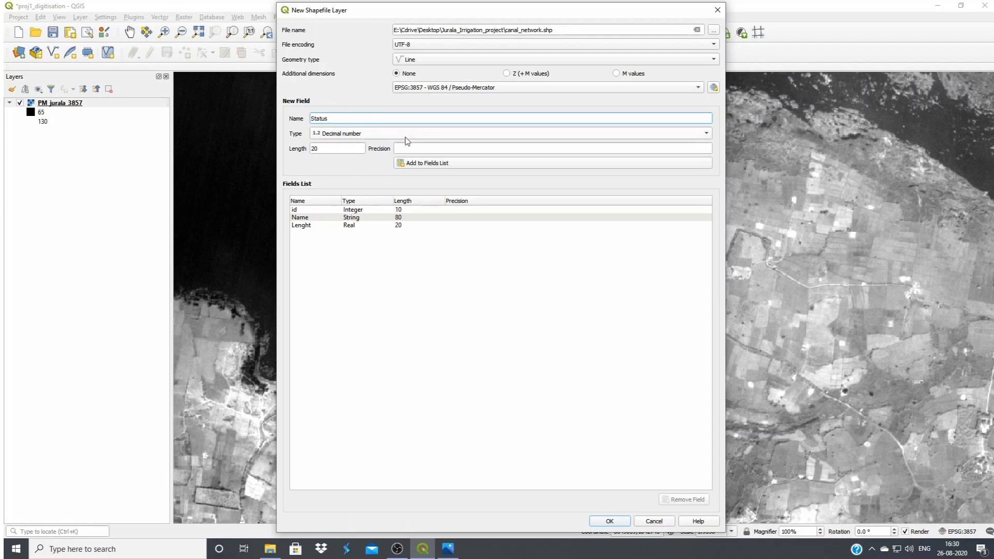
left_click(429, 164)
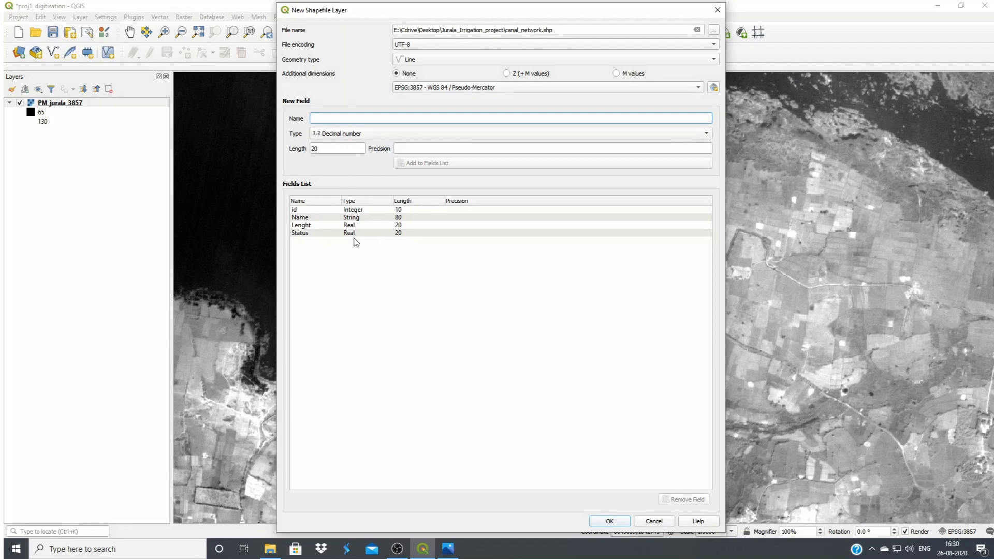
Remove the misspelled Lenght field from the new layer's fields
left_click(462, 226)
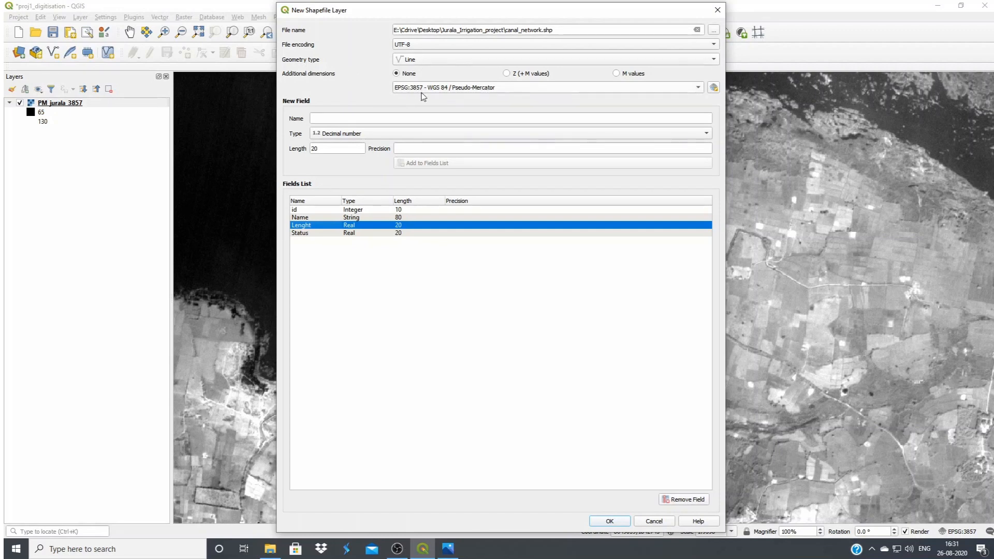
mouse_move(521, 91)
left_click(682, 502)
Add a decimal number field called Length with length 20 and create the canal_network shapefile layer
left_click(353, 119)
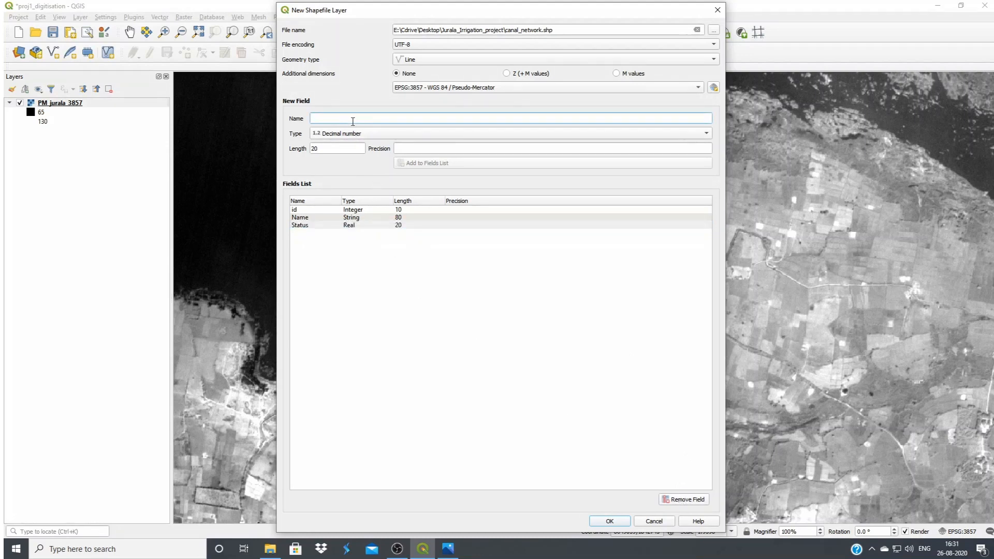
type("Length")
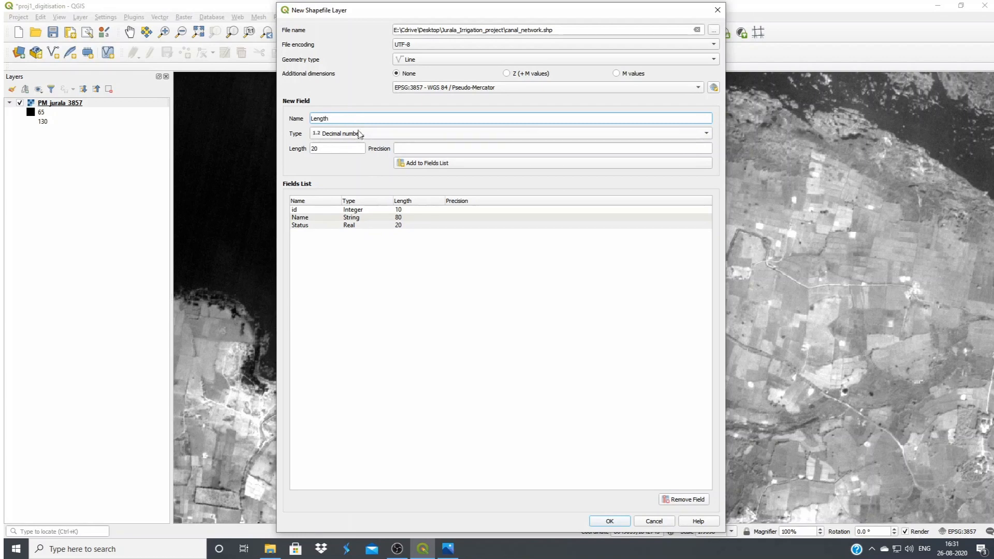
left_click(361, 134)
left_click(346, 112)
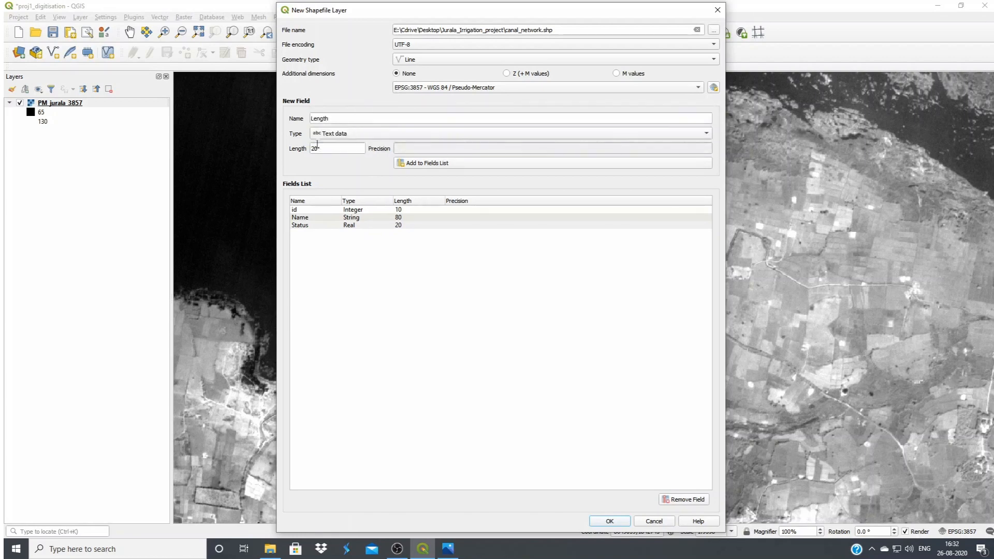
left_click(347, 136)
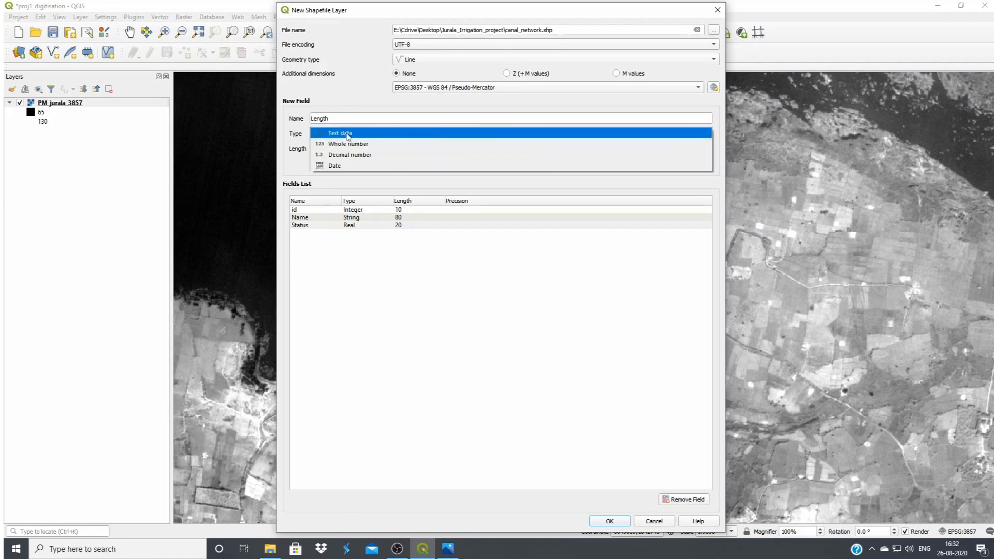
left_click(356, 156)
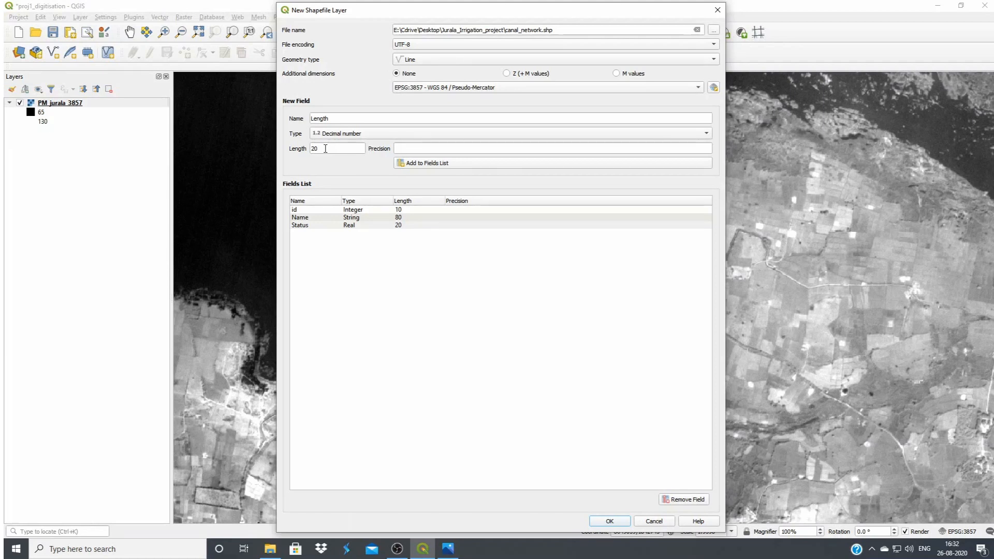
left_click(448, 163)
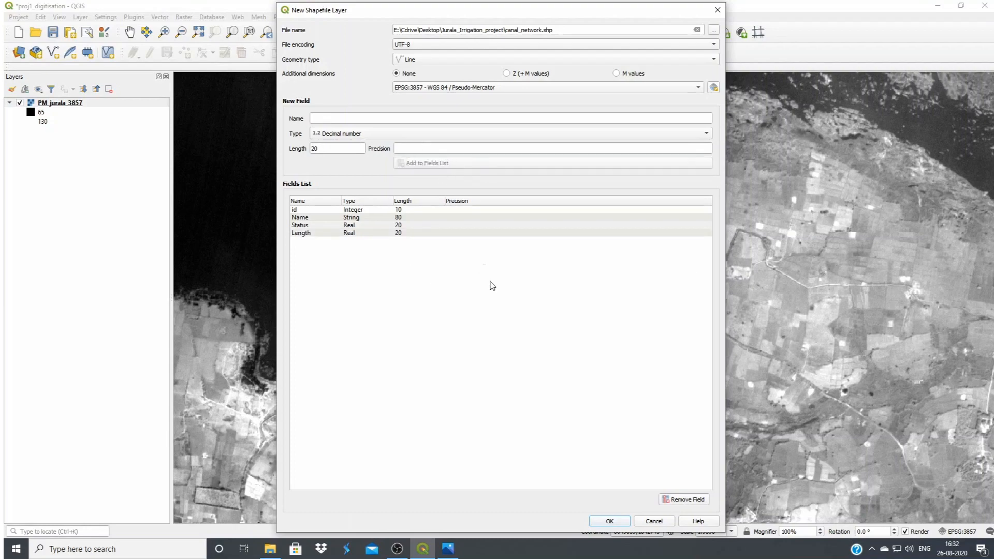
left_click(610, 521)
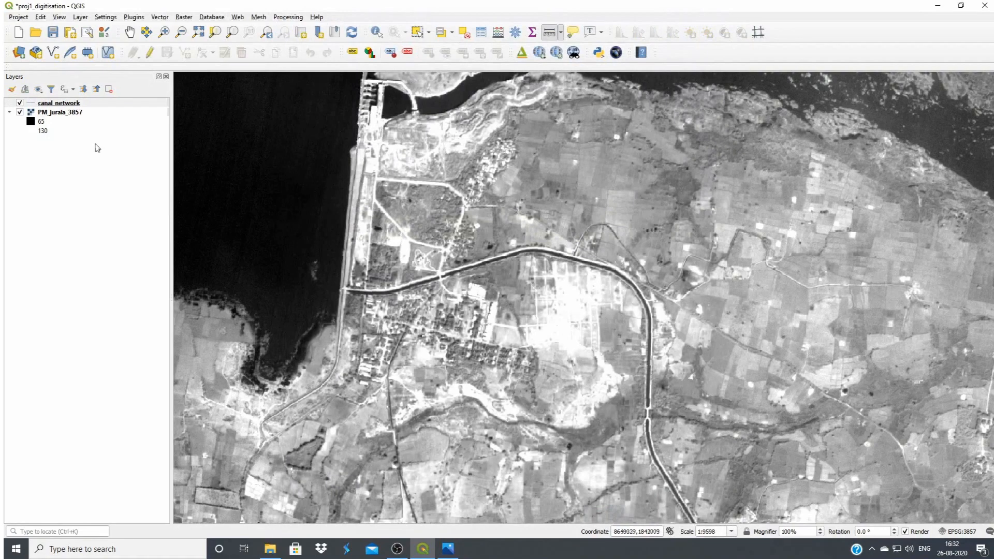
Switch the canal_network layer to editing mode and activate the Add Line Feature tool
left_click(55, 106)
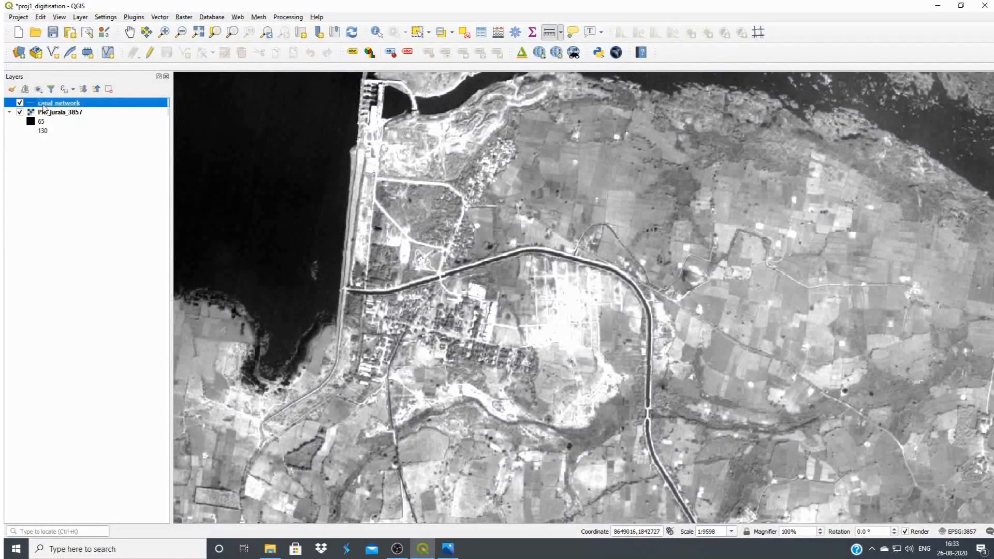
left_click(149, 56)
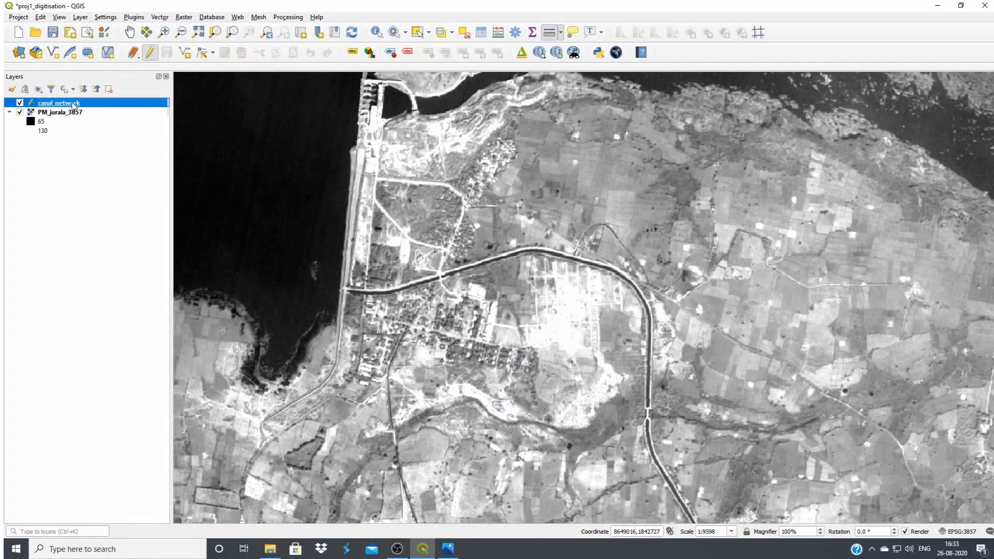
left_click(185, 53)
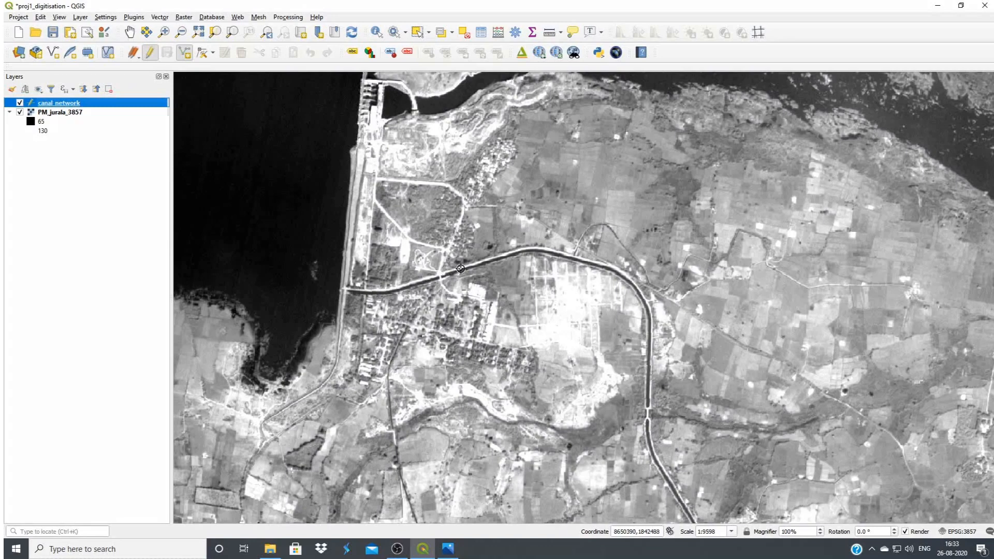
Digitise the main canal from the reservoir's dam eastward over the settlement, around the wide bend and southward
left_click(344, 292)
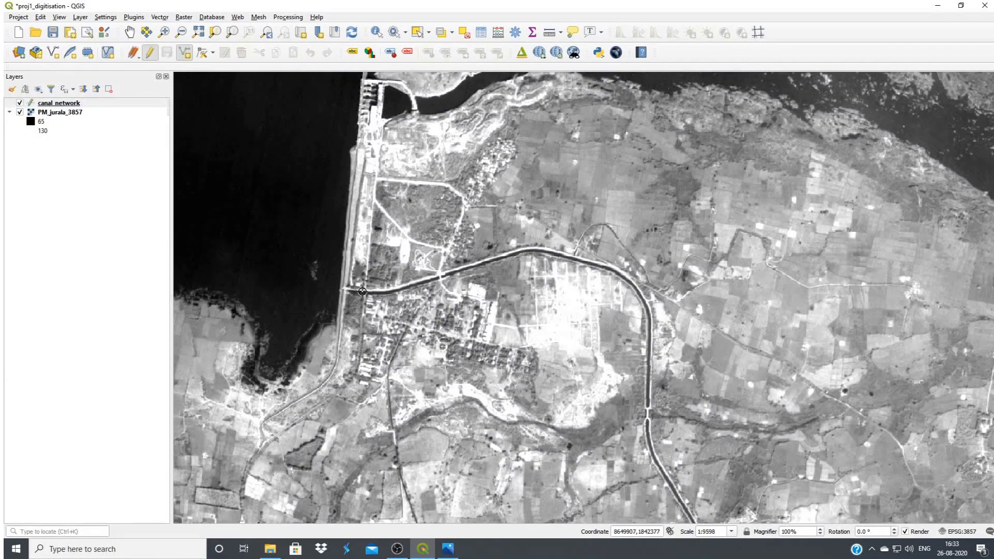
left_click(389, 292)
left_click(441, 278)
left_click(529, 250)
left_click(584, 262)
left_click(620, 274)
left_click(636, 287)
left_click(647, 303)
left_click(651, 353)
left_click(649, 412)
left_click_drag(690, 518, 620, 317)
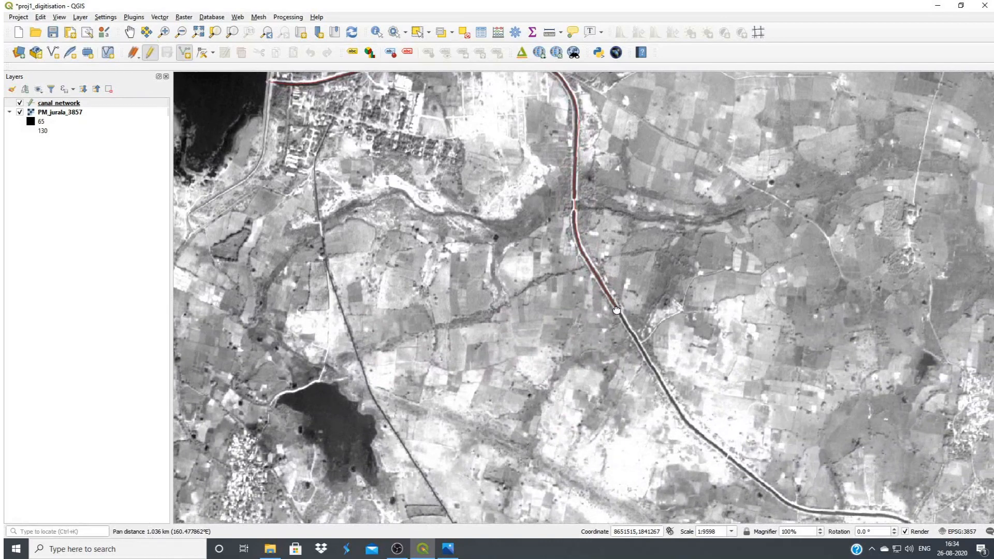
Continue the canal line southeast through the farmland, following each bend of the canal
left_click_drag(616, 309, 360, 92)
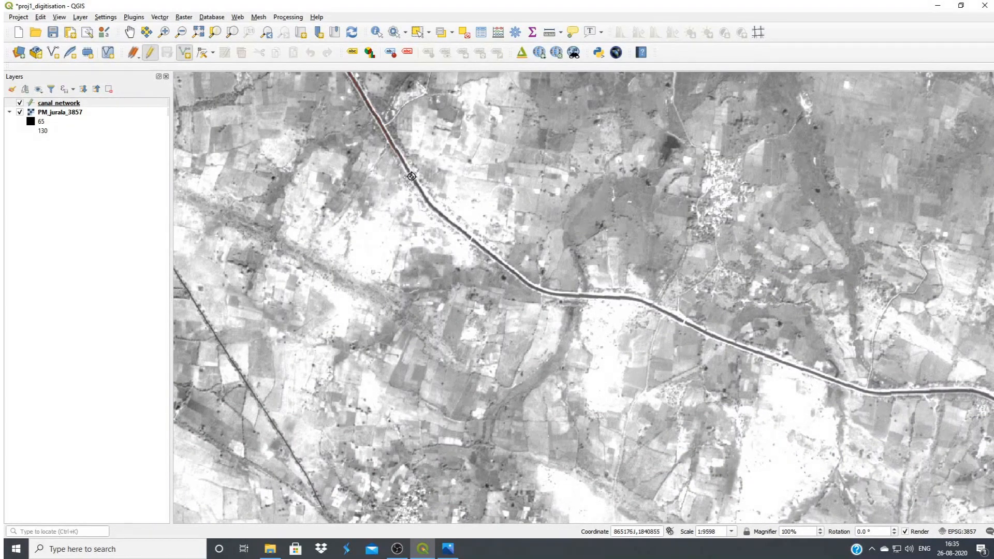
left_click(431, 202)
left_click(533, 289)
left_click(634, 299)
left_click(681, 321)
left_click(781, 361)
left_click(887, 392)
left_click(972, 392)
left_click_drag(989, 398, 214, 63)
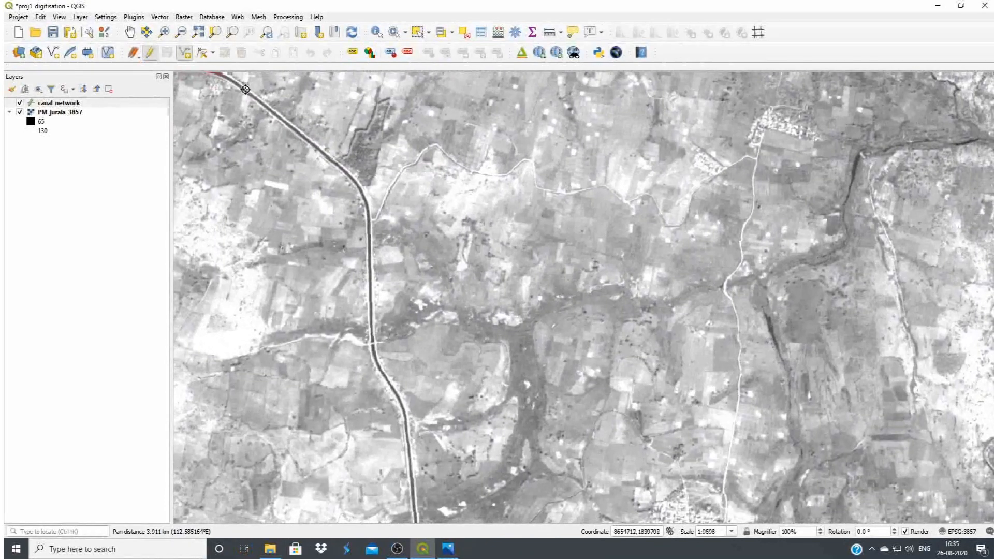
Extend the canal line around the southward bend, past the road crossing and down the following stretch
left_click(320, 154)
left_click(347, 174)
left_click(357, 186)
left_click(368, 200)
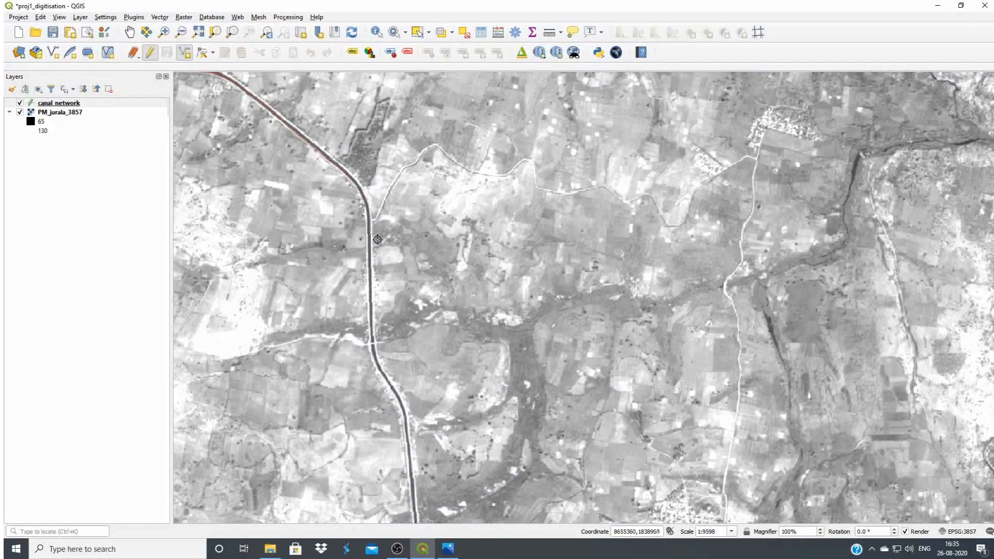
left_click(373, 249)
left_click(372, 341)
left_click(376, 365)
left_click(395, 392)
left_click(407, 419)
left_click(411, 459)
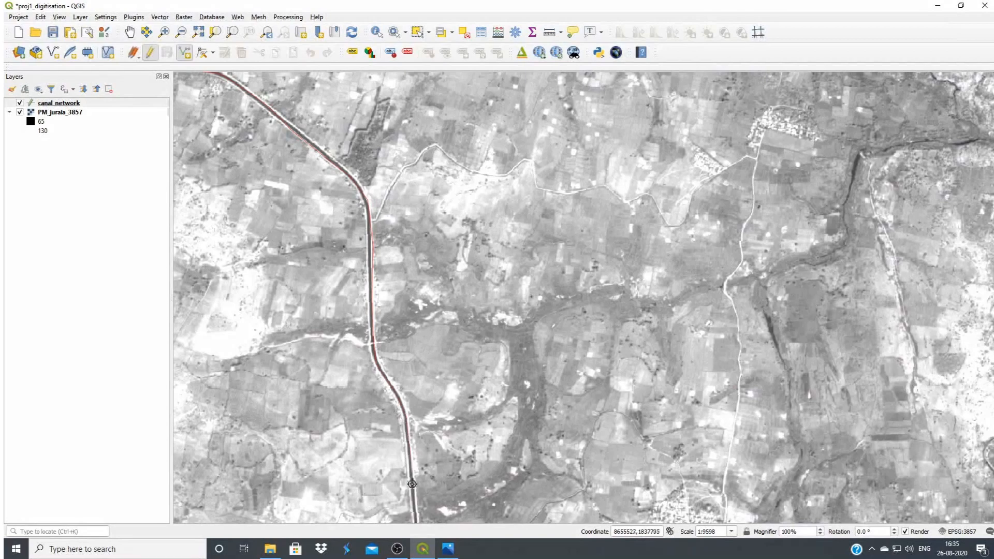
left_click(418, 517)
Extend the canal line around the eastward turn and through the S-curve south of the village
left_click_drag(418, 517, 446, 94)
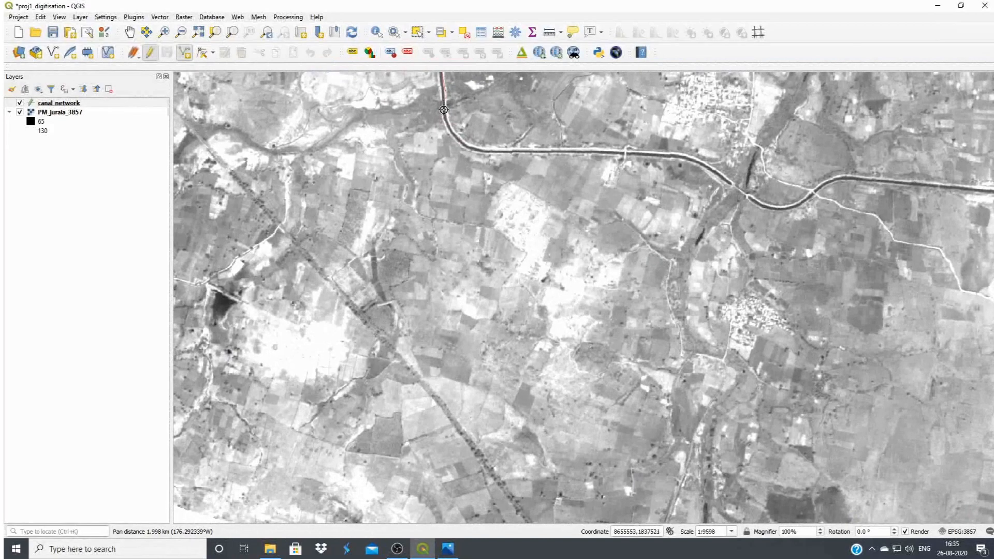
left_click(451, 130)
left_click(460, 145)
left_click(483, 151)
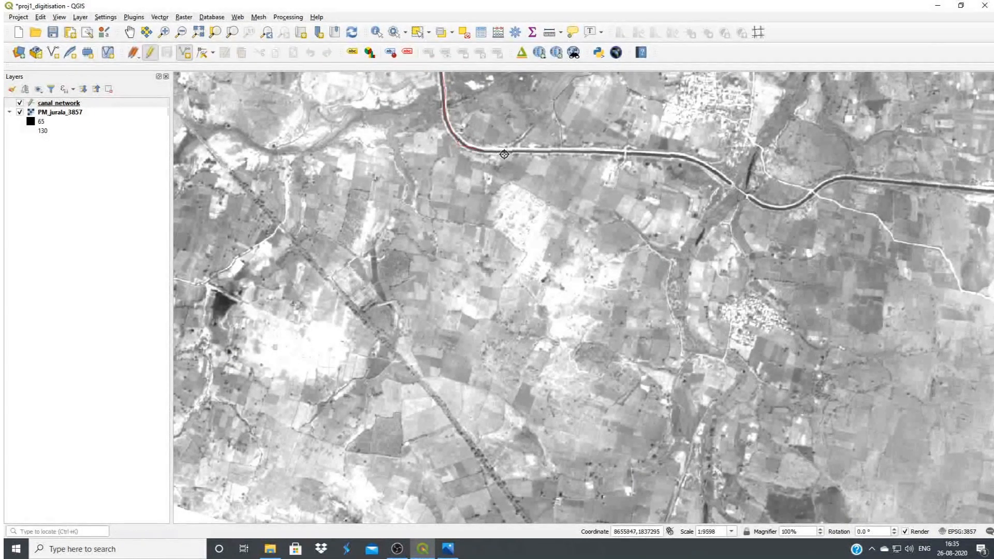
left_click(609, 150)
left_click(657, 155)
left_click(724, 178)
left_click(759, 205)
left_click(784, 209)
left_click(811, 193)
left_click(850, 179)
left_click(903, 182)
left_click(963, 188)
left_click(989, 191)
Extend the canal line past the canal junction and around the curve to the seam with the brighter image
left_click_drag(990, 191, 298, 147)
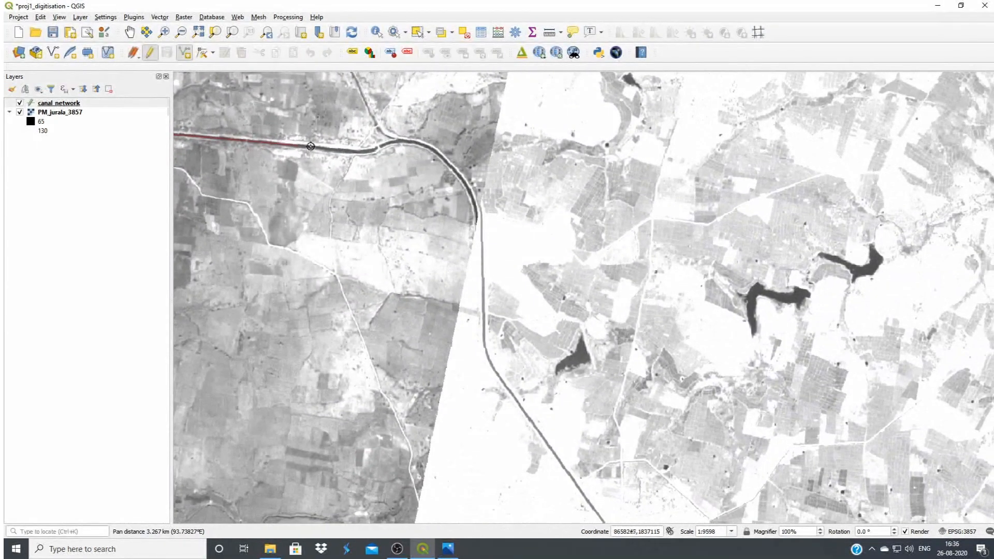
left_click(381, 148)
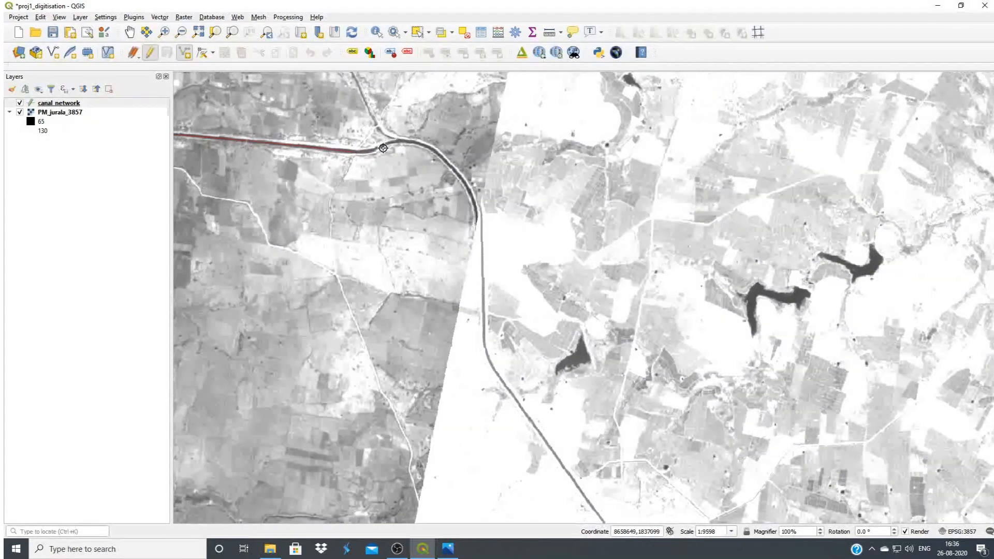
left_click(415, 142)
left_click(444, 159)
left_click(469, 194)
left_click_drag(477, 219, 455, 188)
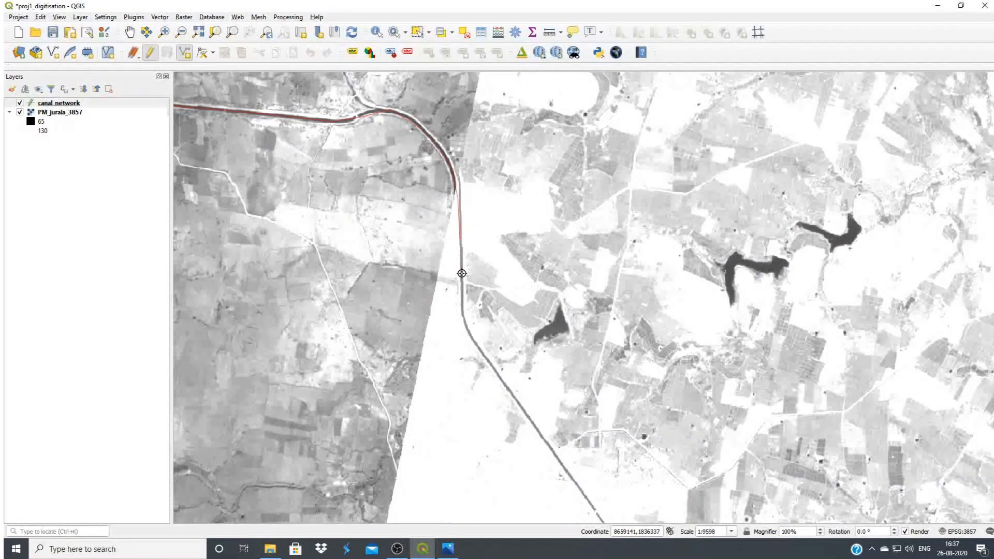
Trace the canal southeast across the bright image to just beyond its sharp southward bend and finish the line
left_click(463, 316)
left_click(472, 341)
left_click_drag(599, 516, 361, 168)
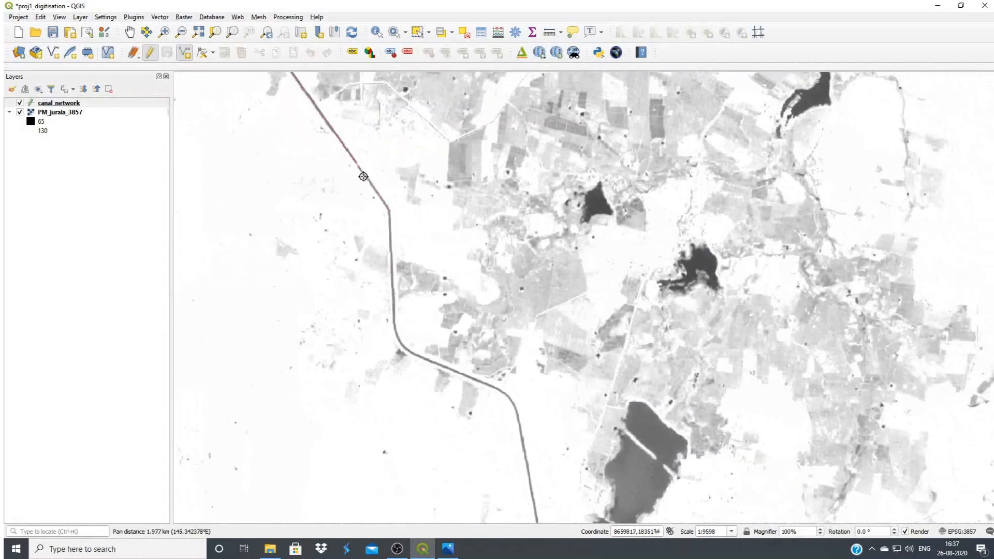
left_click(389, 211)
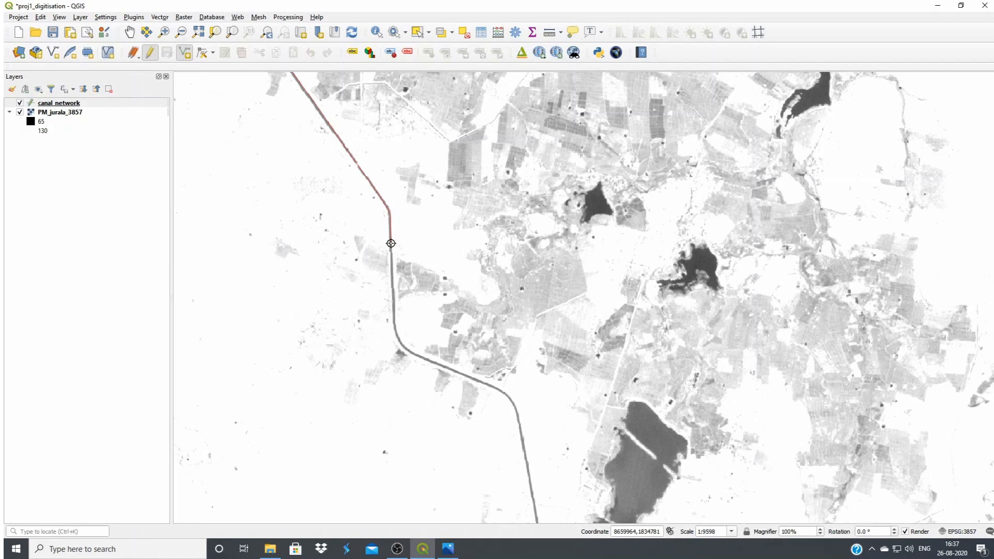
right_click(391, 244)
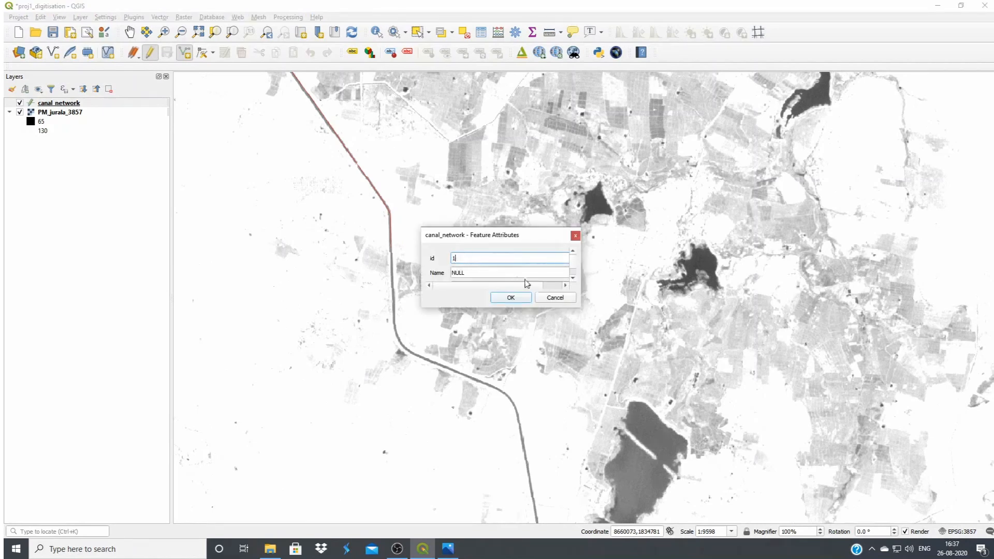
Save the new line with id 1 and the name Right Main Canal, leaving Status and Length empty
left_click_drag(581, 309, 645, 386)
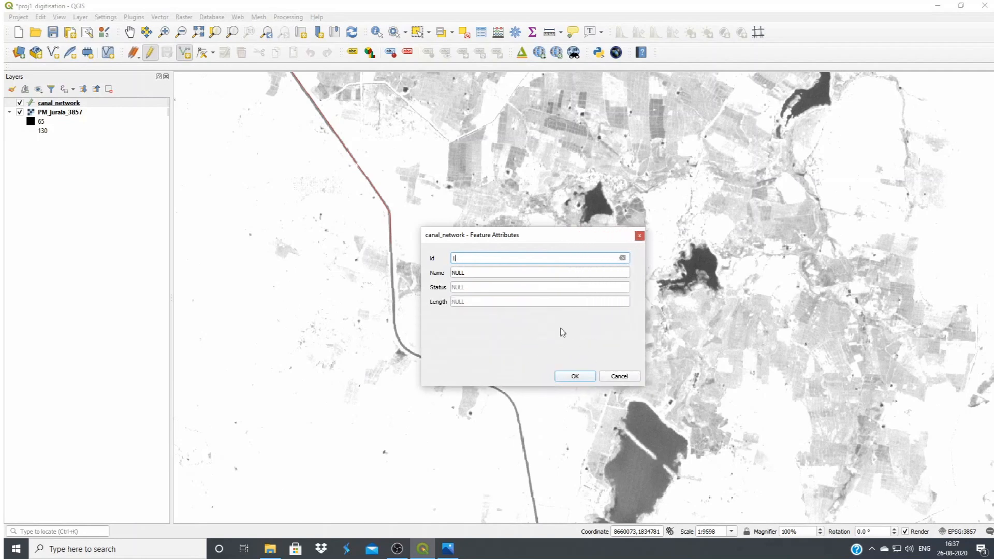
left_click(453, 272)
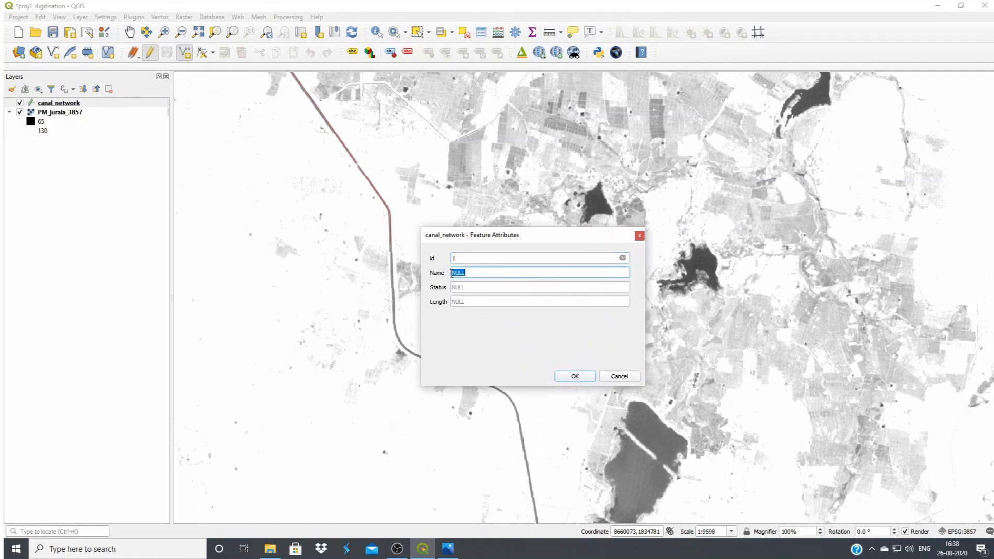
type("Right Main Canal")
left_click(490, 285)
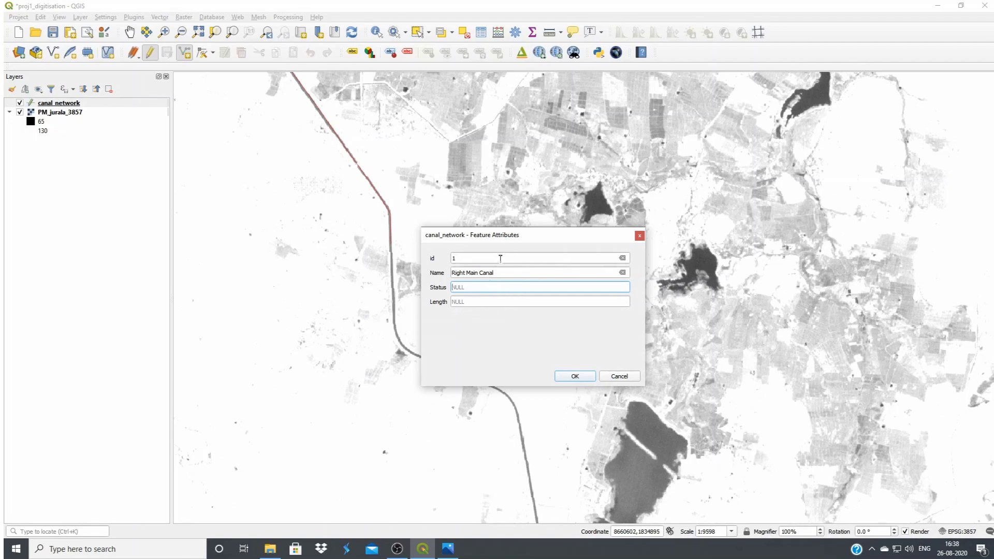
left_click(575, 376)
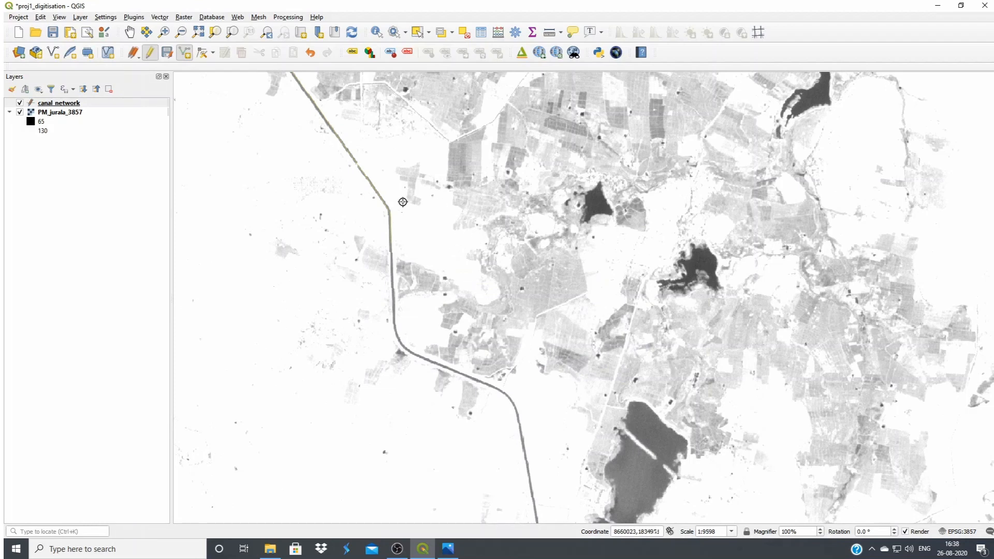
Stretch the PM_jurala_3857 raster's contrast to the close-up view and reselect the canal_network layer
left_click(53, 113)
left_click(624, 36)
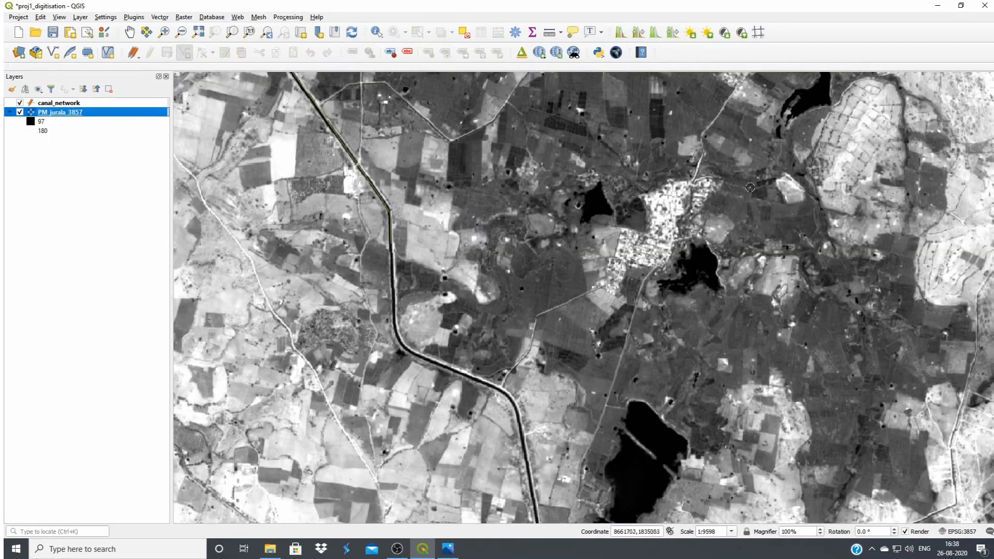
key("Up")
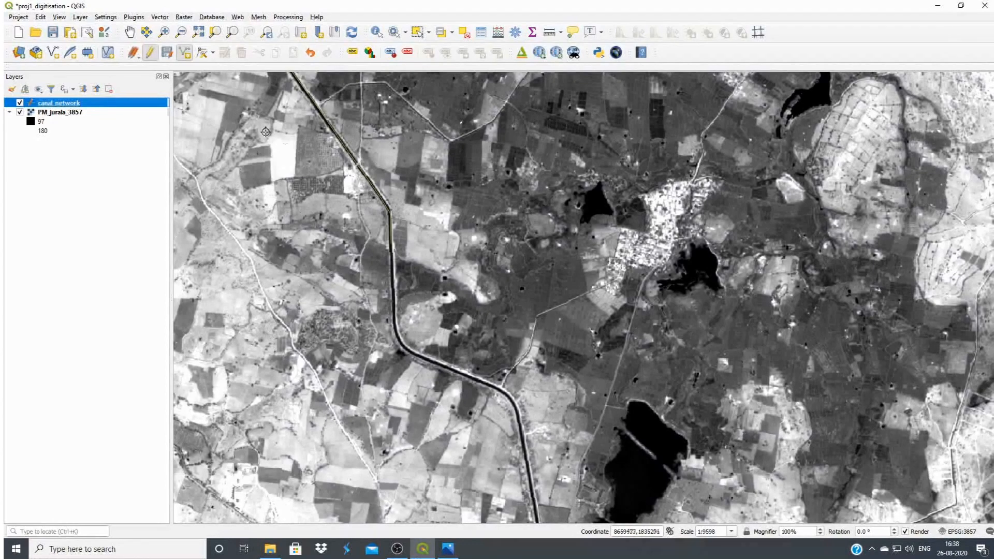
Show the whole digitised canal and stretch the PM_jurala_3857 raster's contrast for that wider extent
left_click(130, 32)
left_click_drag(321, 199, 683, 425)
scroll(581, 347, "down", 1)
scroll(524, 327, "down", 1)
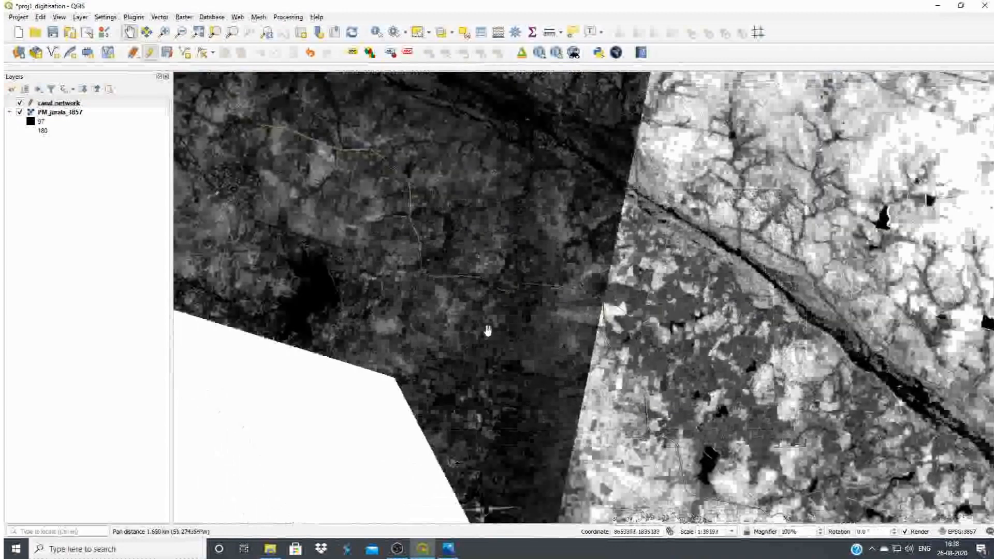
left_click_drag(499, 333, 581, 389)
scroll(444, 312, "down", 1)
left_click_drag(444, 312, 472, 346)
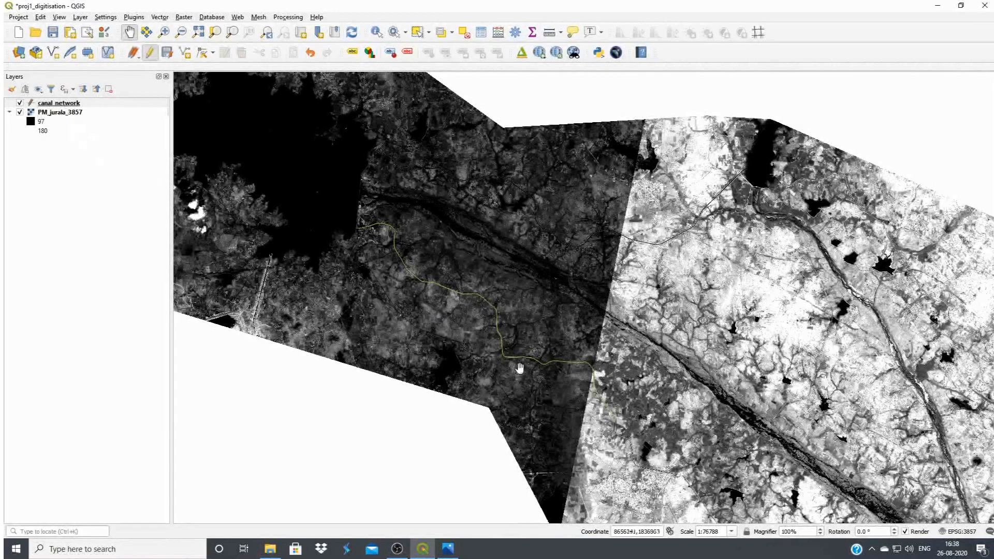
left_click(67, 112)
left_click(660, 34)
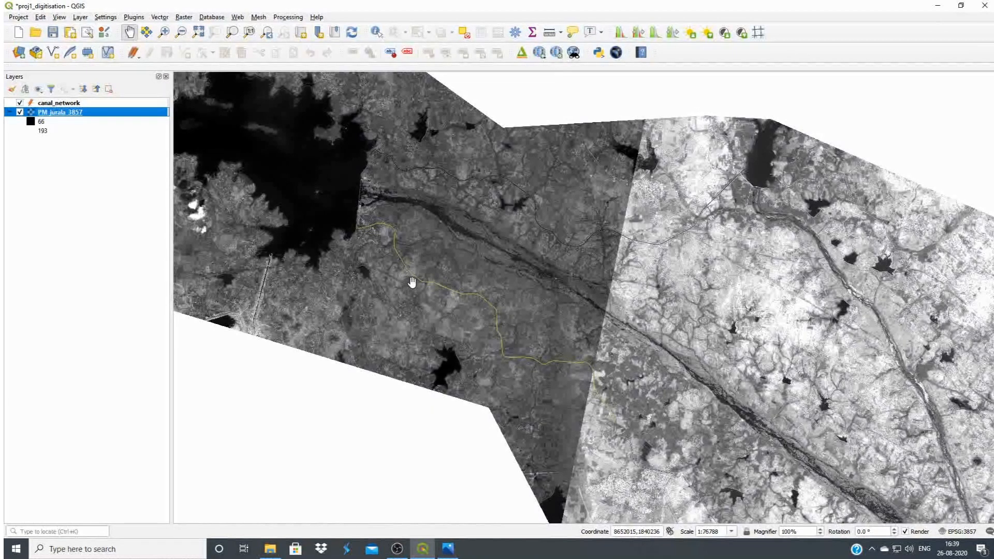
Stop editing the canal_network layer and save its changes
left_click(53, 103)
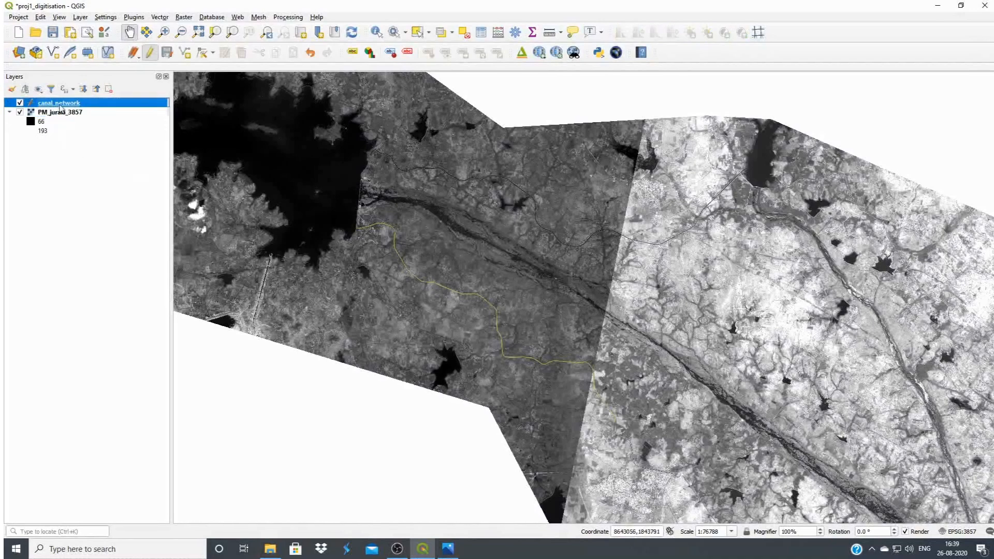
left_click(150, 54)
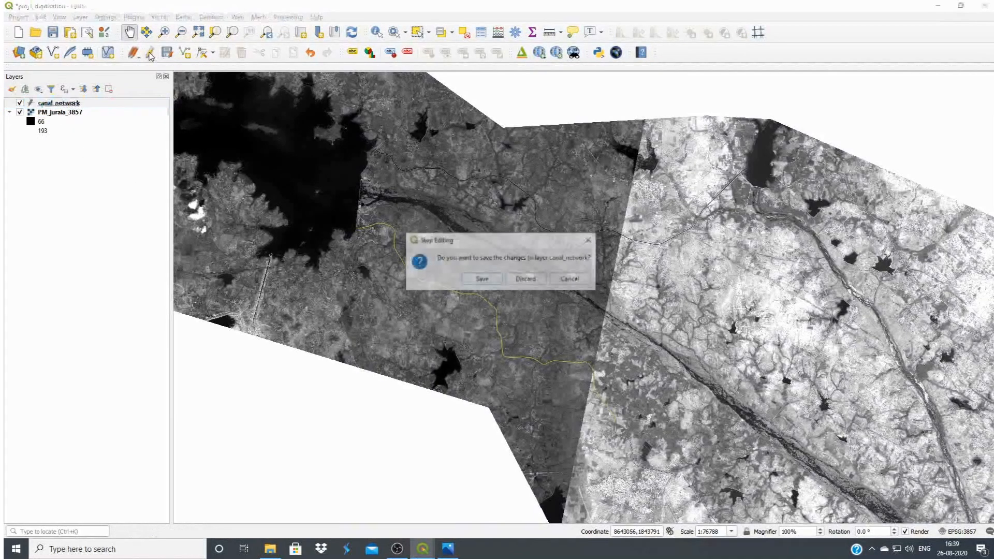
left_click(483, 280)
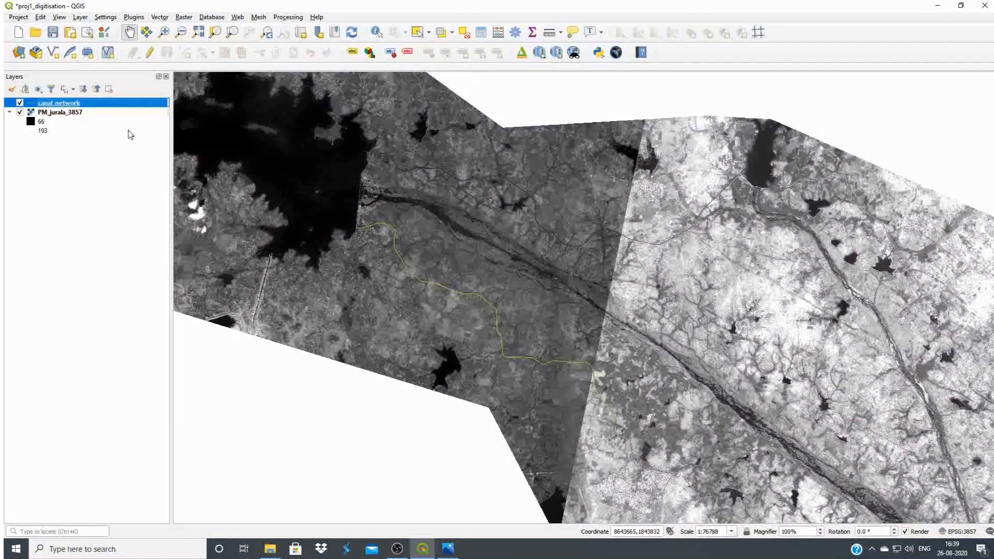
Change the canal_network line colour to blue (#584fcf) in the layer's symbology
right_click(64, 103)
left_click(155, 303)
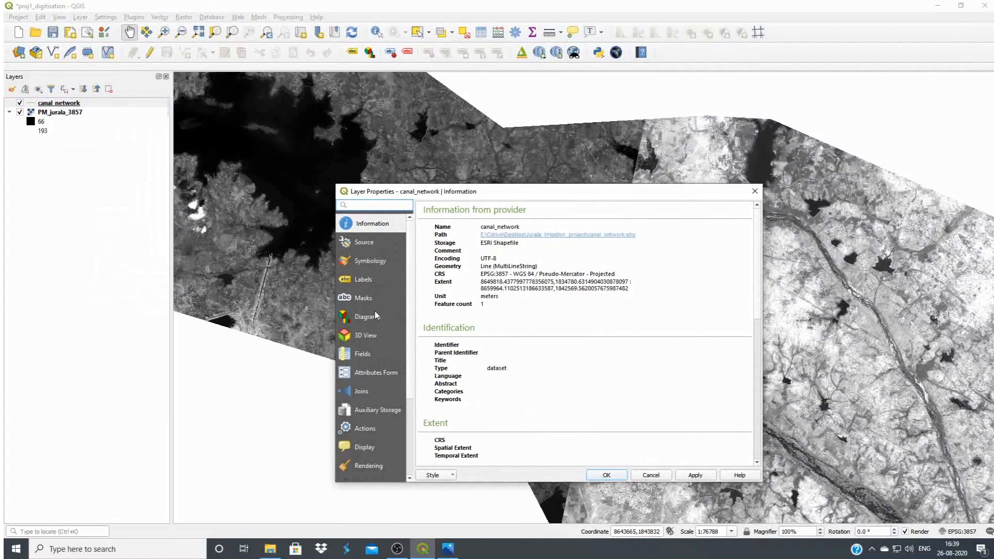
left_click(370, 261)
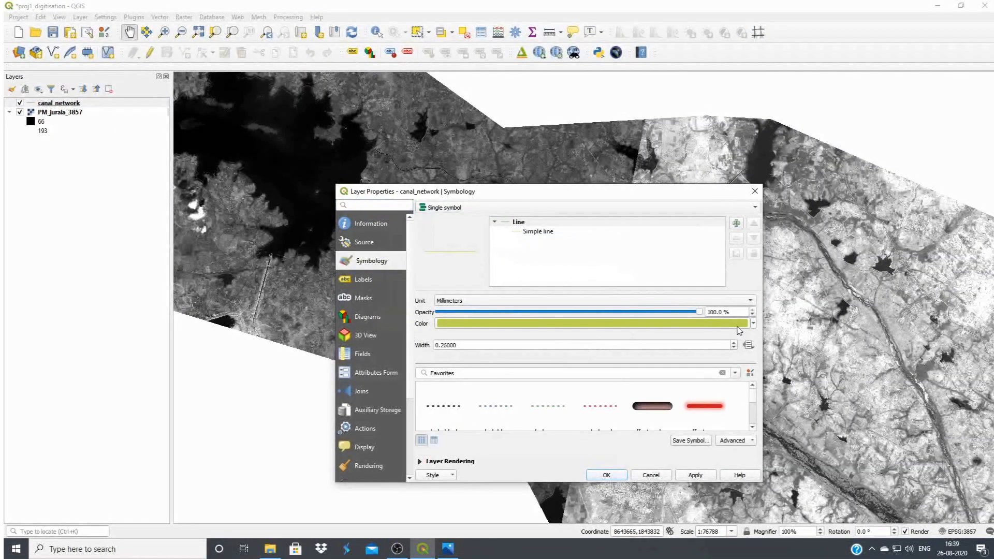
left_click(738, 326)
left_click(601, 268)
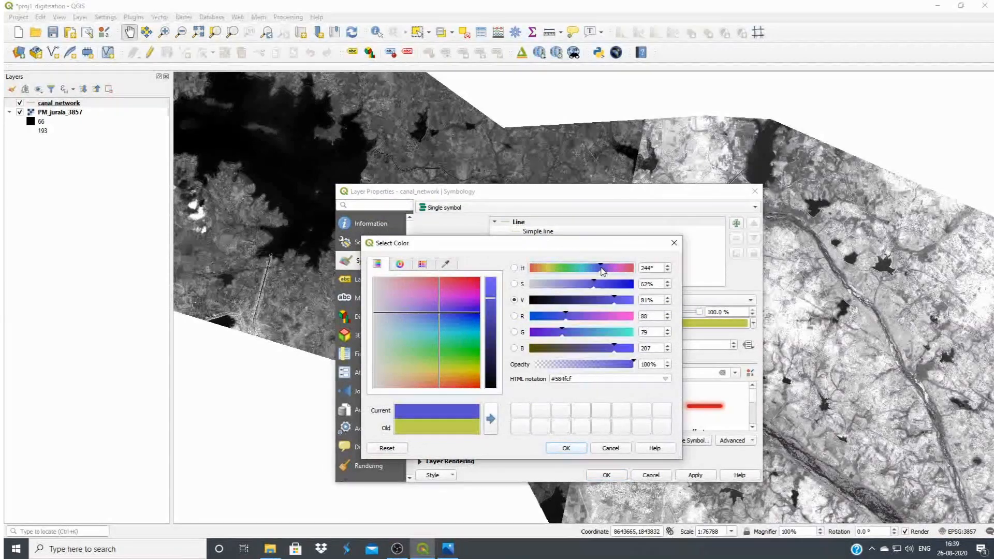
left_click(566, 448)
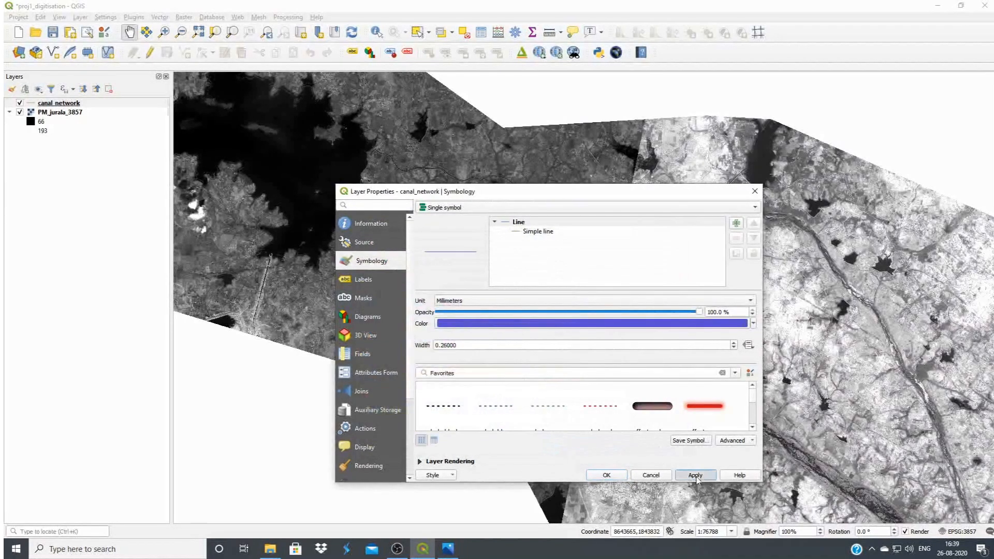
left_click(607, 475)
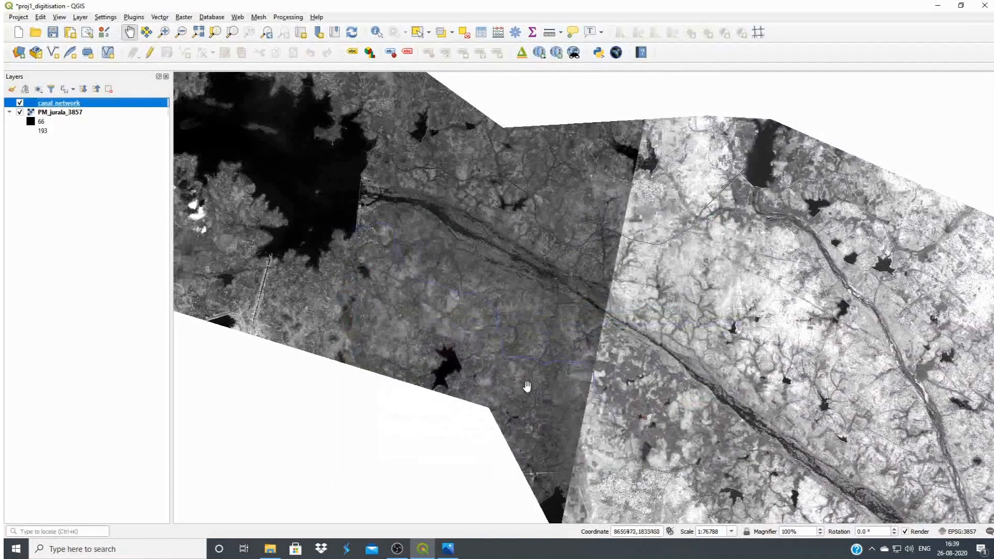
Increase the canal_network line width by one increment in the layer's symbology and apply it
right_click(116, 103)
left_click(148, 304)
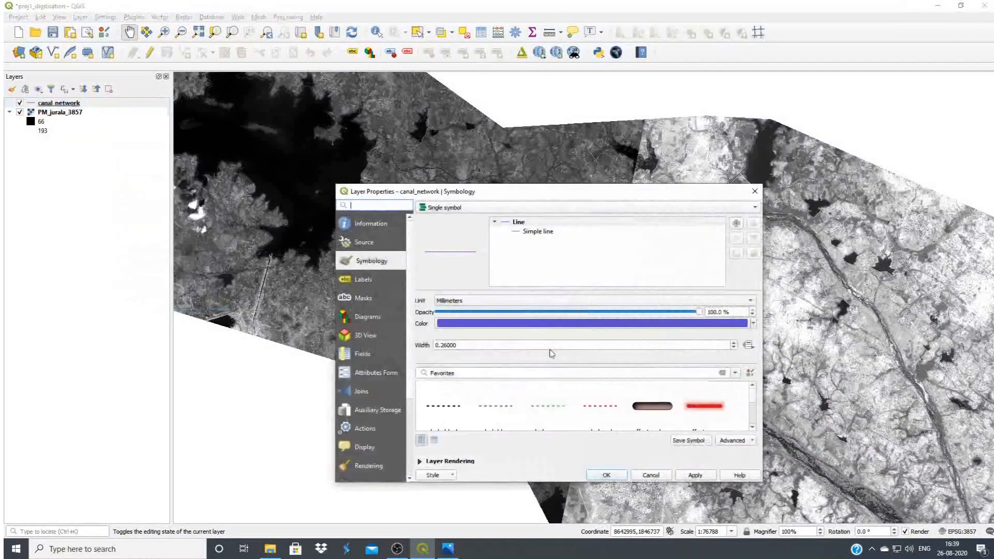
left_click(734, 343)
left_click(697, 475)
left_click(618, 476)
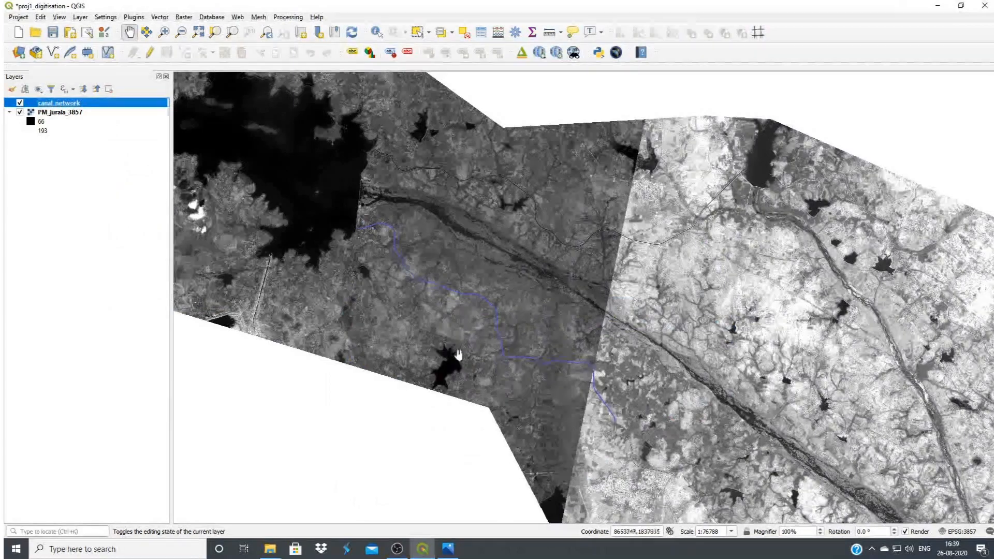
Examine the digitised main canal along its whole course back to the dam and its first branch canal
scroll(493, 311, "up", 1)
scroll(437, 235, "up", 1)
left_click_drag(573, 299, 500, 335)
left_click_drag(619, 450, 541, 319)
left_click_drag(580, 392, 512, 296)
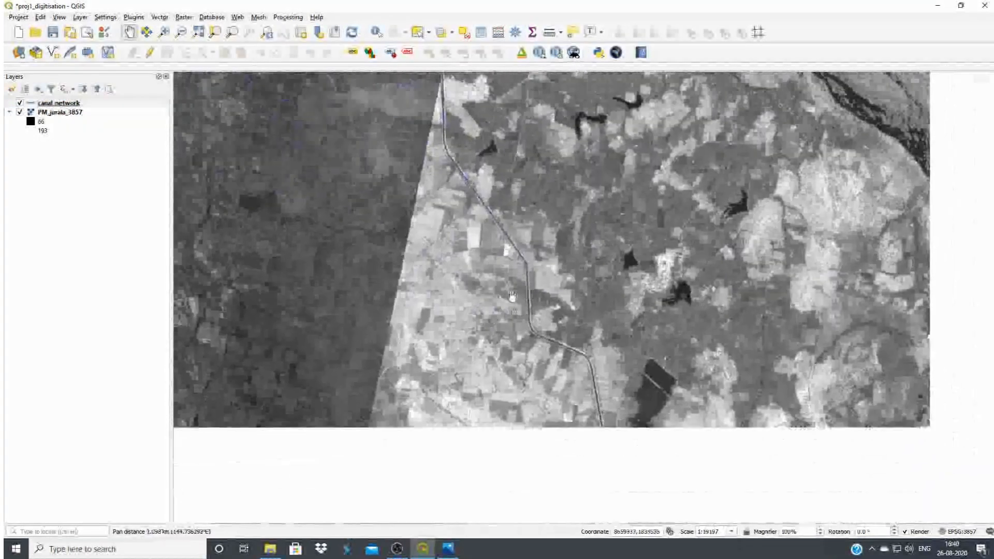
left_click_drag(341, 235, 546, 419)
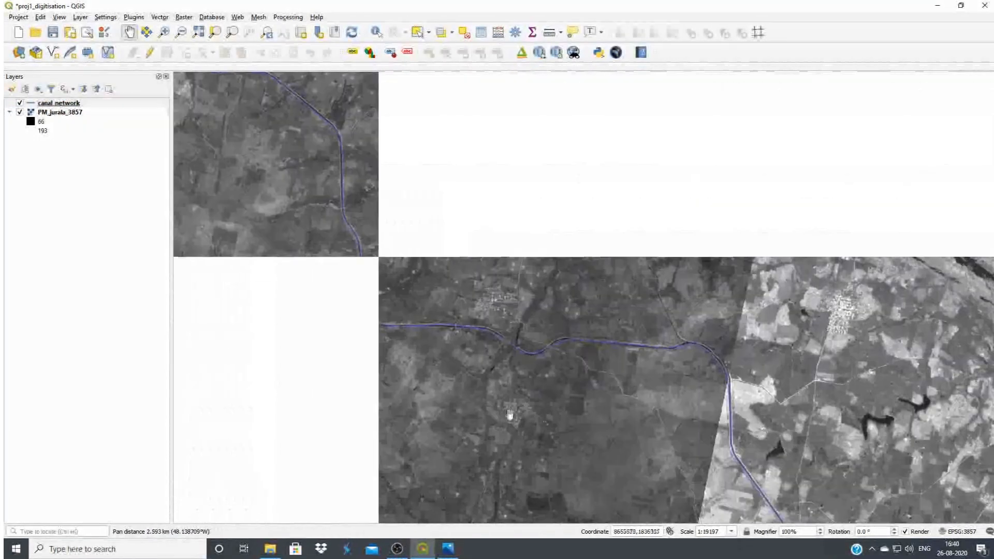
left_click_drag(493, 399, 619, 479)
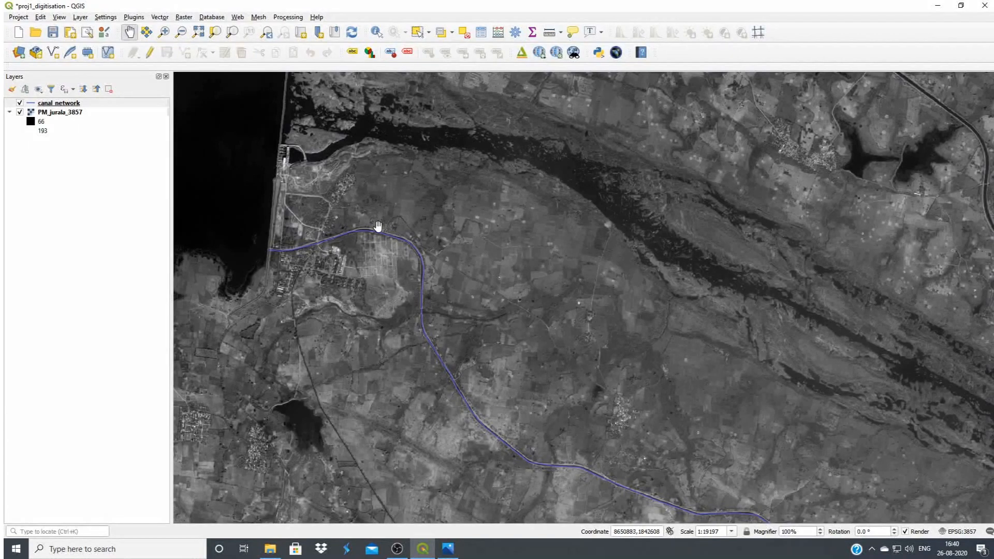
scroll(378, 226, "up", 2)
left_click_drag(477, 298, 426, 299)
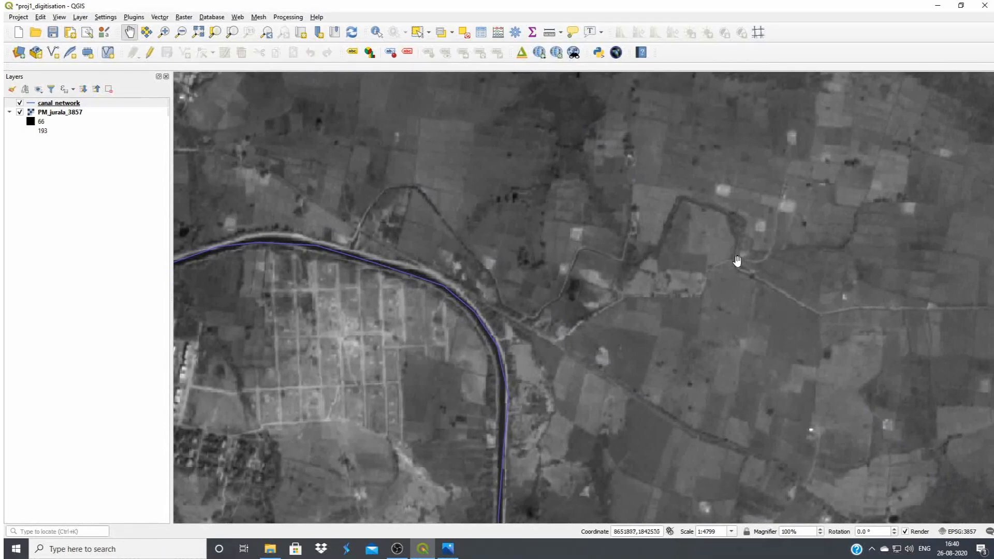
left_click_drag(324, 321, 471, 404)
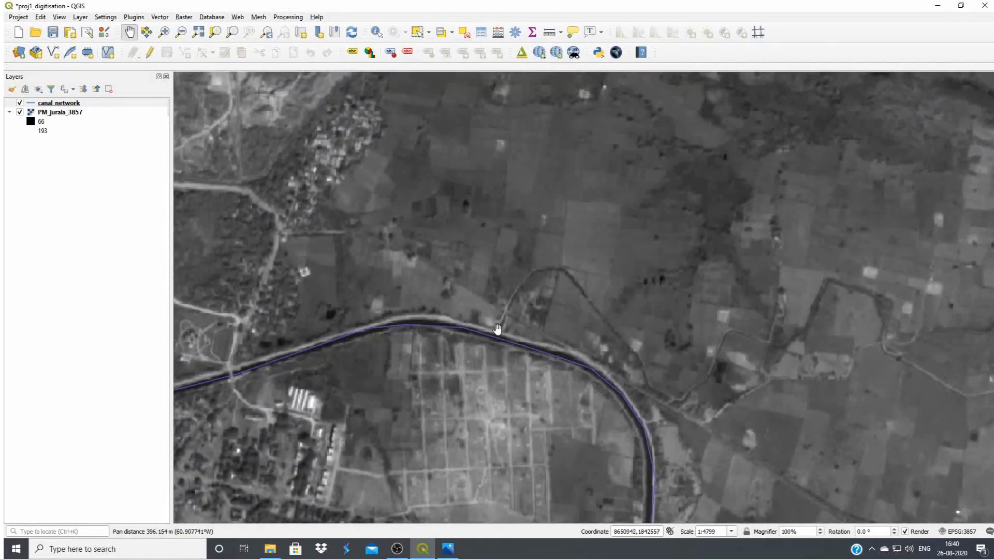
Digitise the branch canal in canal_network as a line from the main canal, around its northern bend and down towards the southeast
scroll(514, 333, "up", 1)
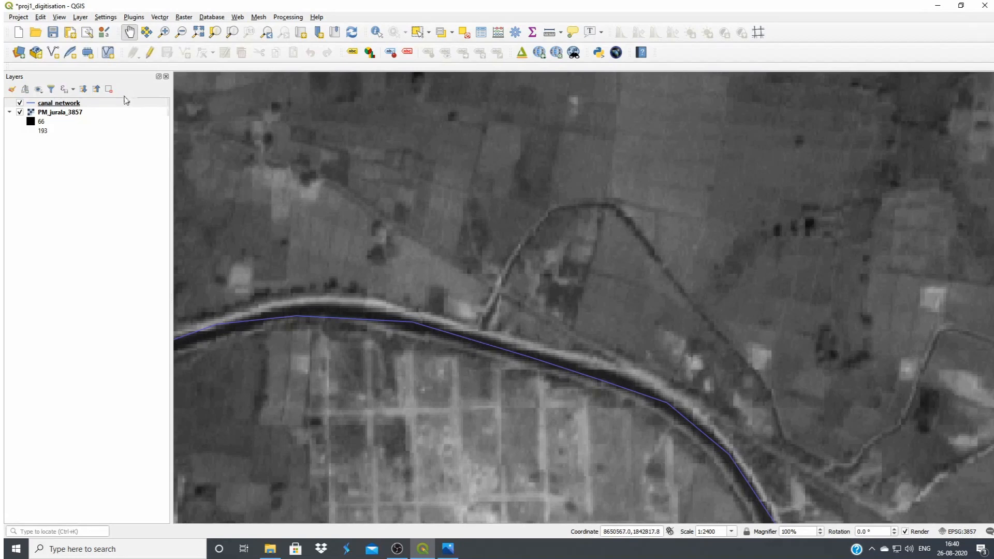
left_click(63, 104)
left_click(150, 52)
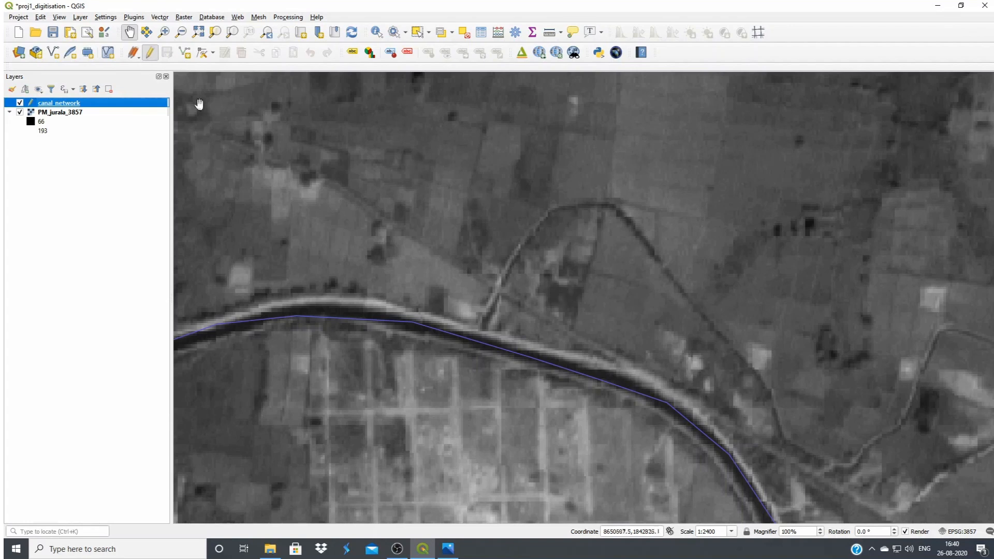
left_click(184, 52)
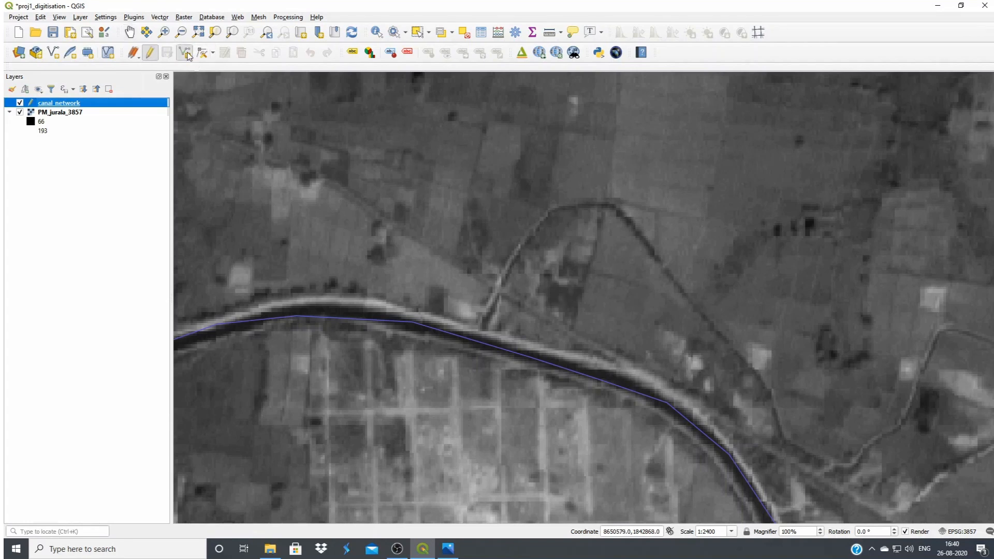
left_click(480, 341)
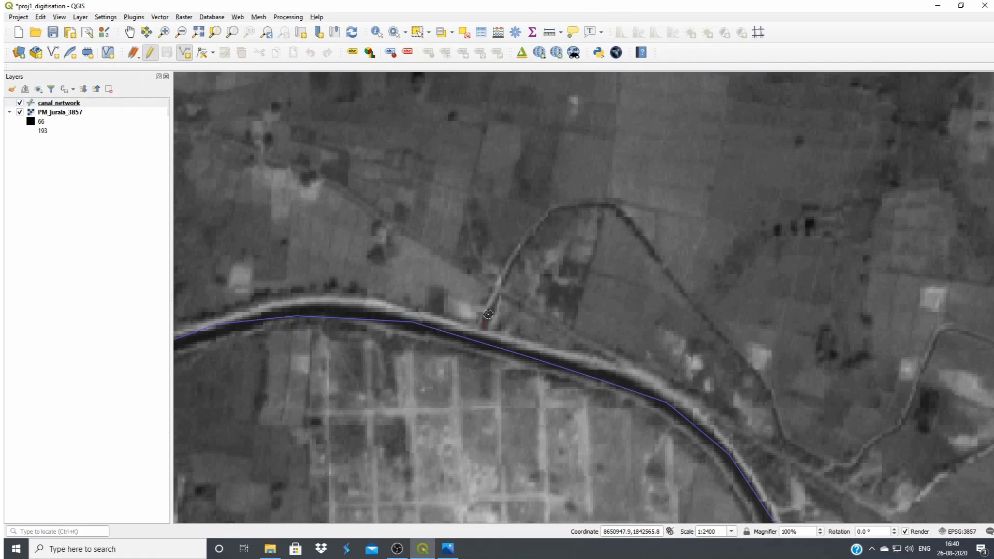
left_click(530, 233)
left_click(549, 216)
left_click(571, 207)
left_click(594, 206)
left_click(623, 209)
left_click(655, 257)
left_click(712, 328)
right_click(745, 359)
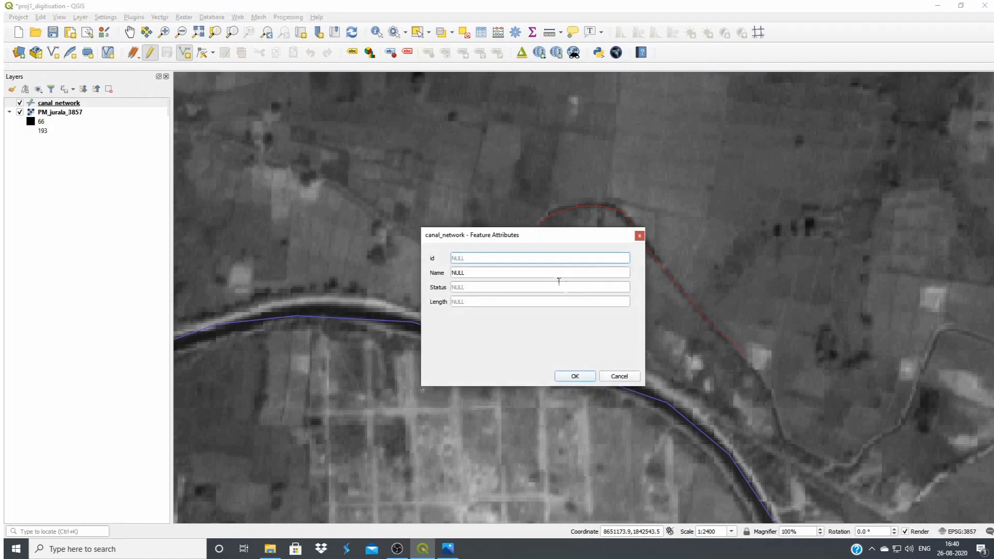
Give the new branch canal feature id 2 and the name D1
left_click(477, 273)
type("bc")
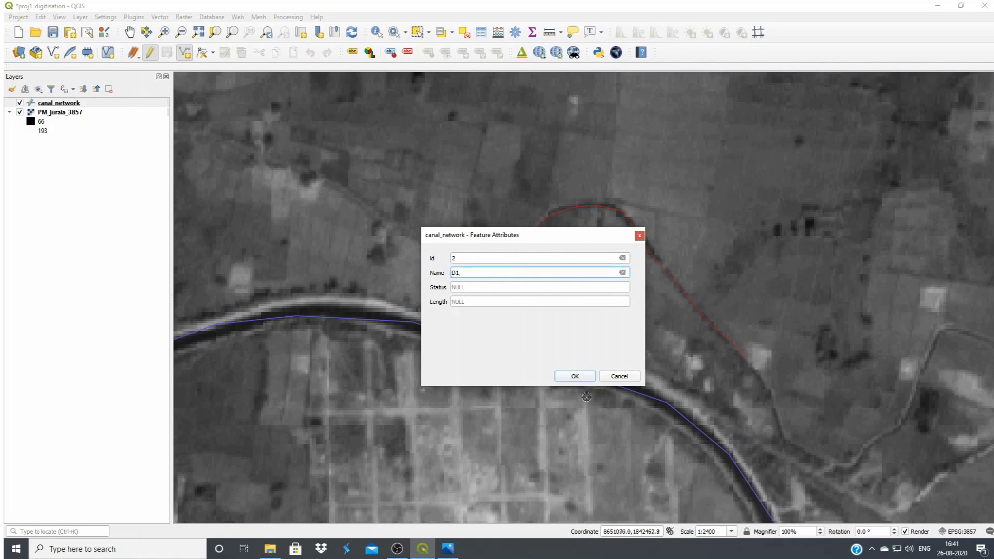
left_click(573, 377)
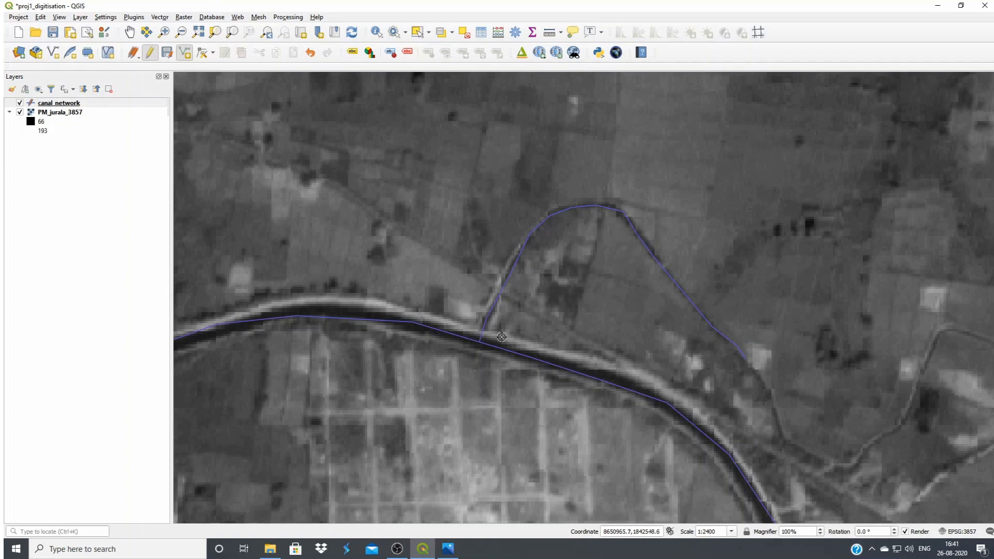
Examine closely whether the branch canal's starting point touches the main canal line
scroll(477, 353, "up", 1)
scroll(484, 346, "up", 3)
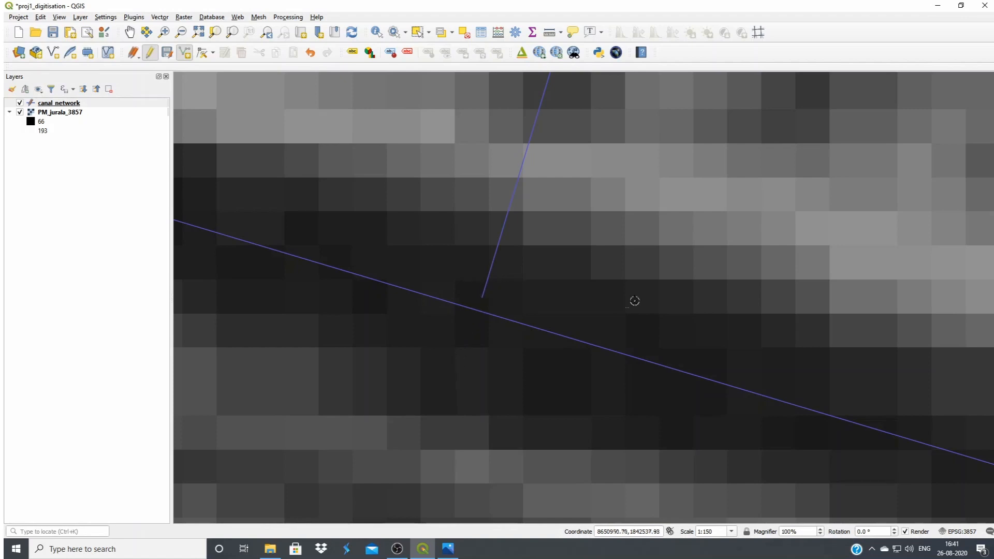
scroll(525, 276, "down", 1)
scroll(550, 268, "down", 1)
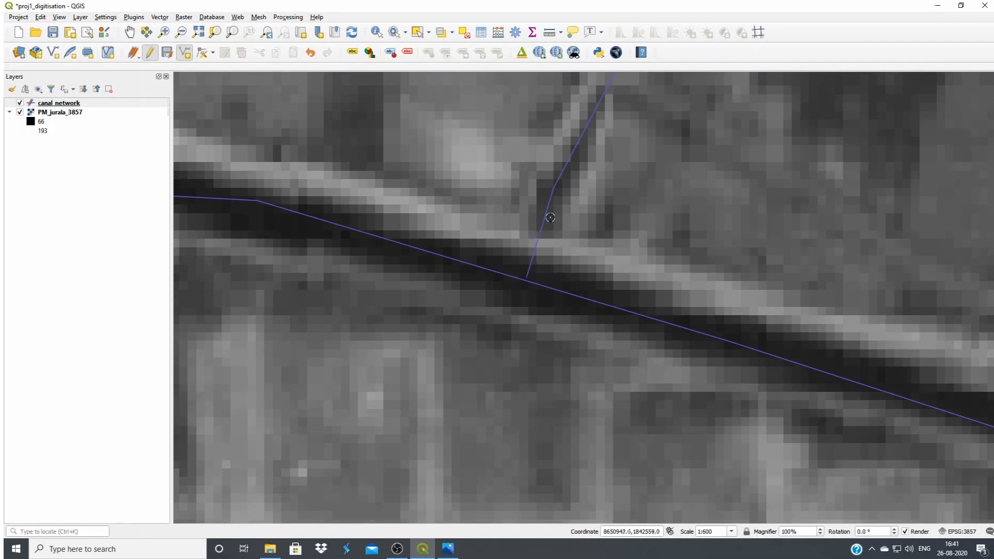
scroll(525, 281, "up", 2)
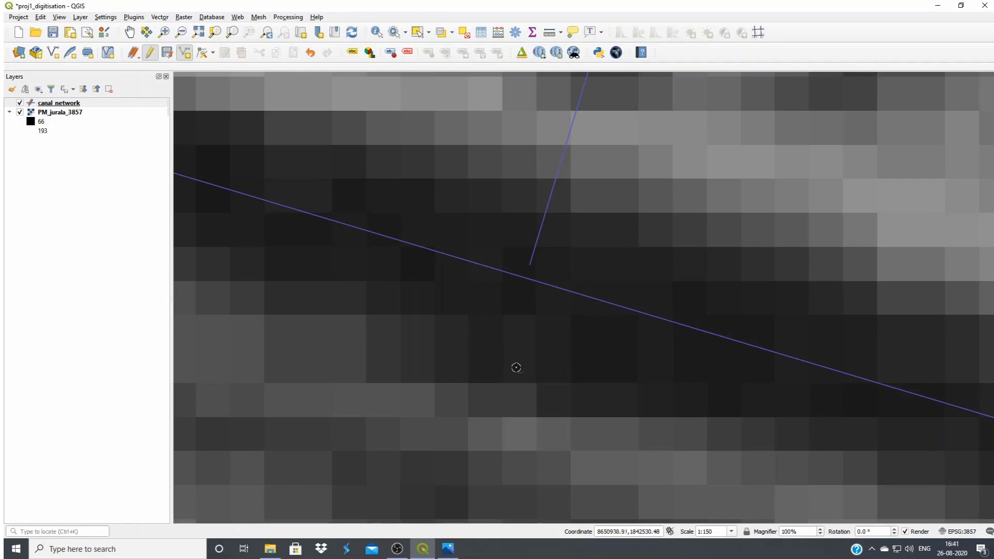
scroll(482, 357, "down", 3)
scroll(526, 321, "down", 1)
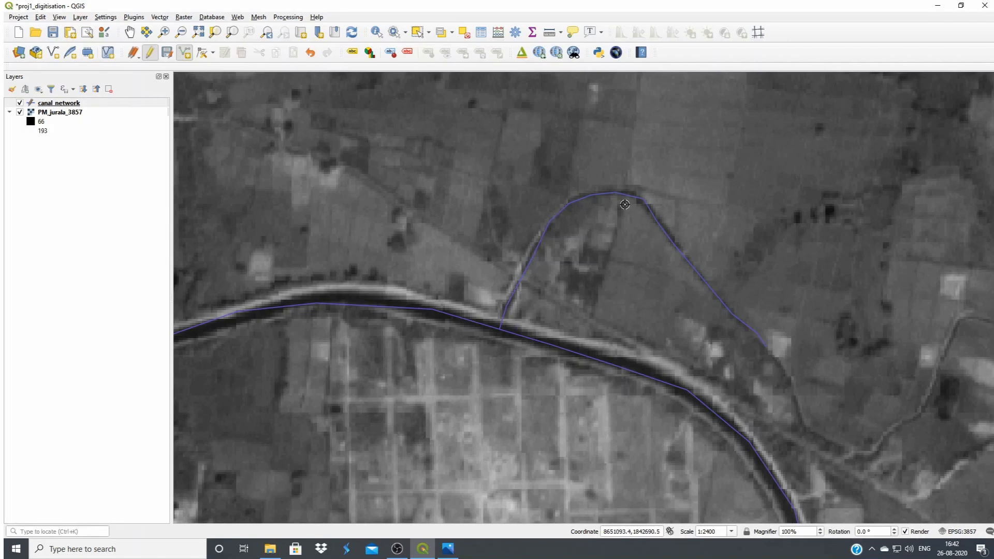
Select the digitised branch canal feature in canal_network and delete it
left_click(63, 104)
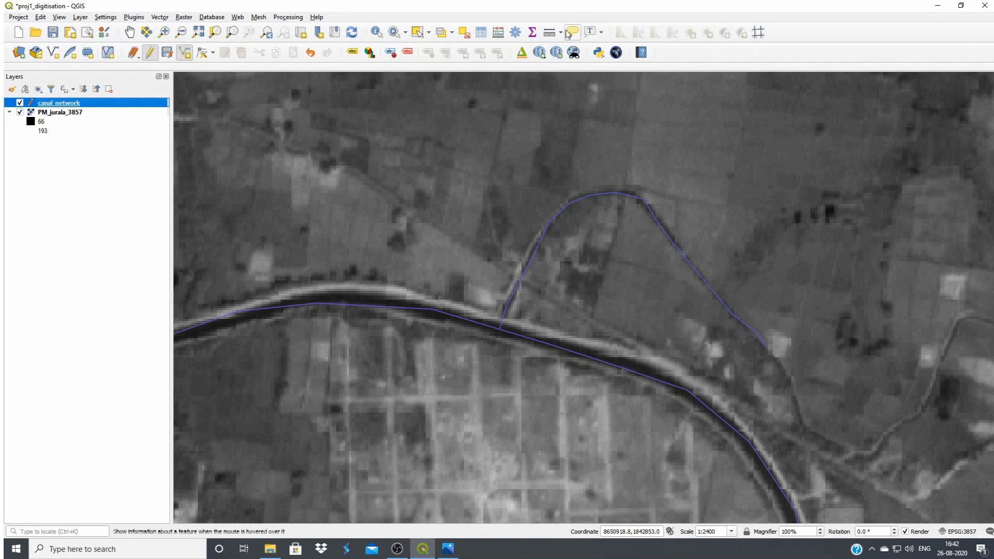
left_click(417, 32)
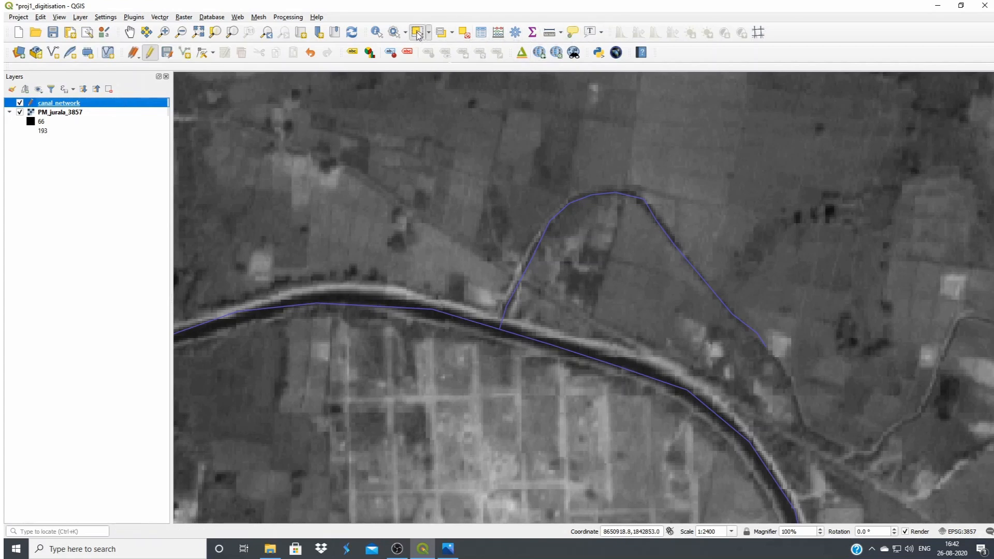
left_click(606, 197)
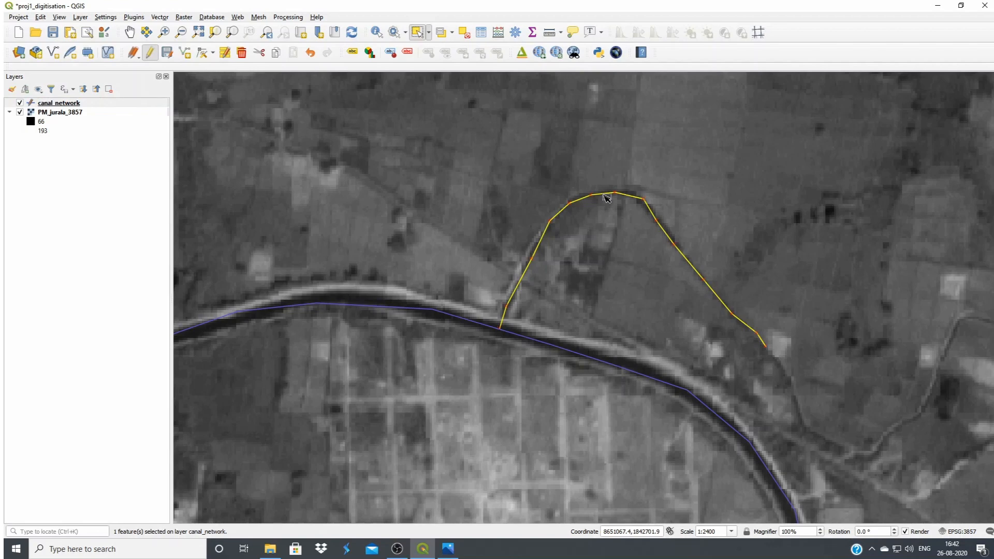
key("Delete")
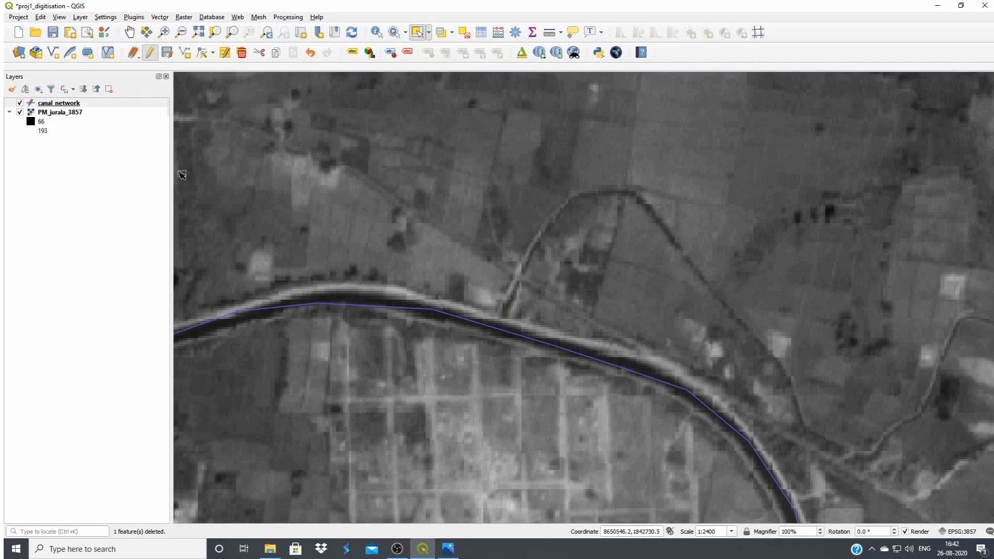
Show the Snapping Toolbar and dock it in the row with the digitizing tools
left_click(60, 18)
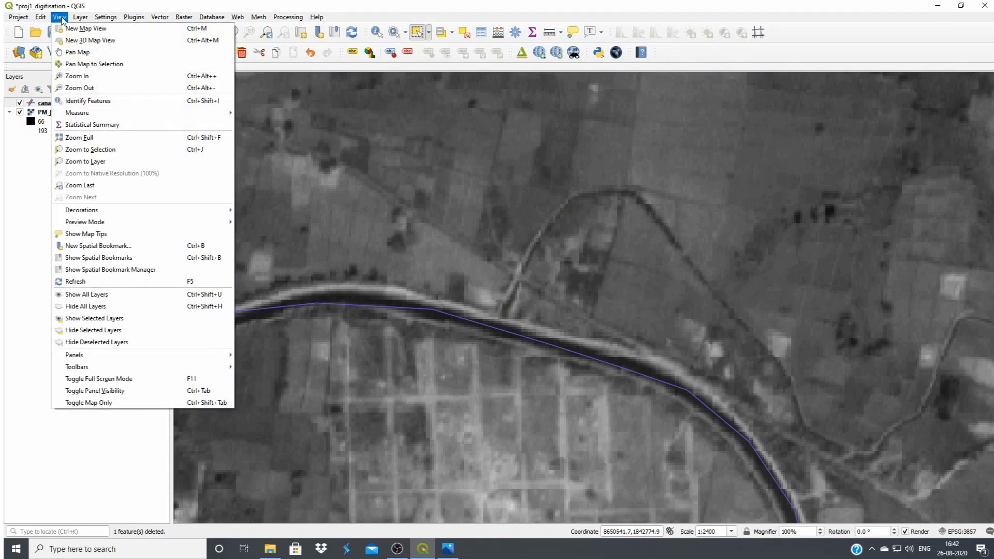
mouse_move(111, 369)
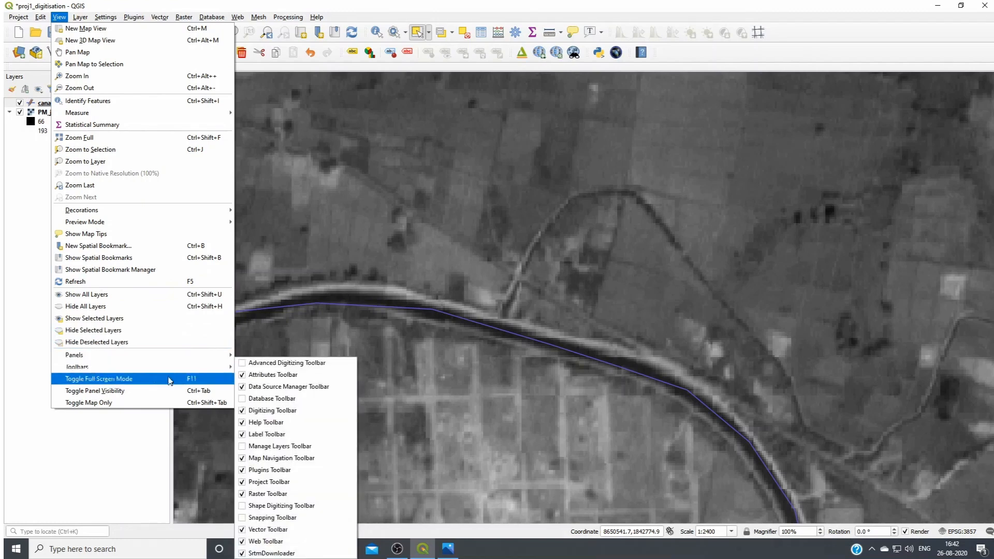
left_click(243, 518)
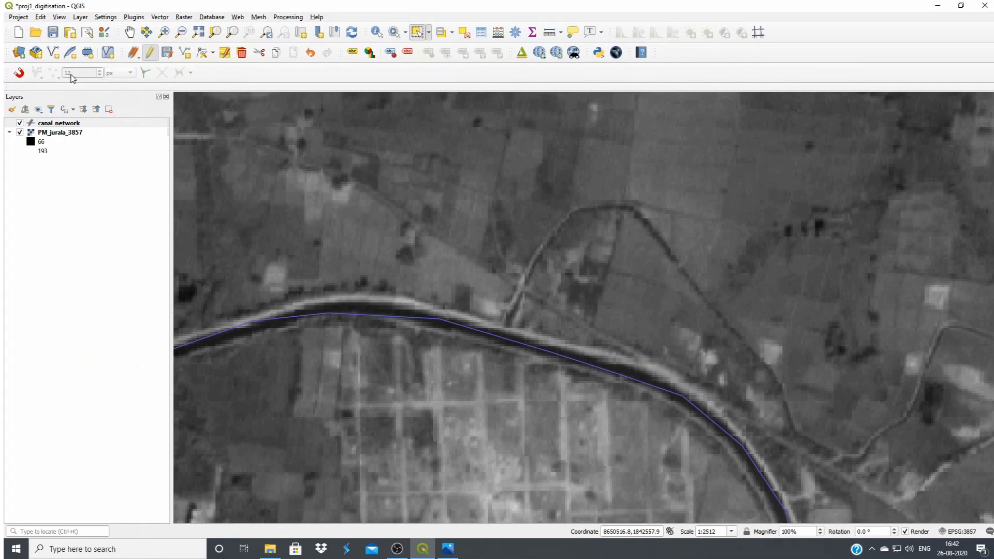
left_click_drag(7, 73, 665, 53)
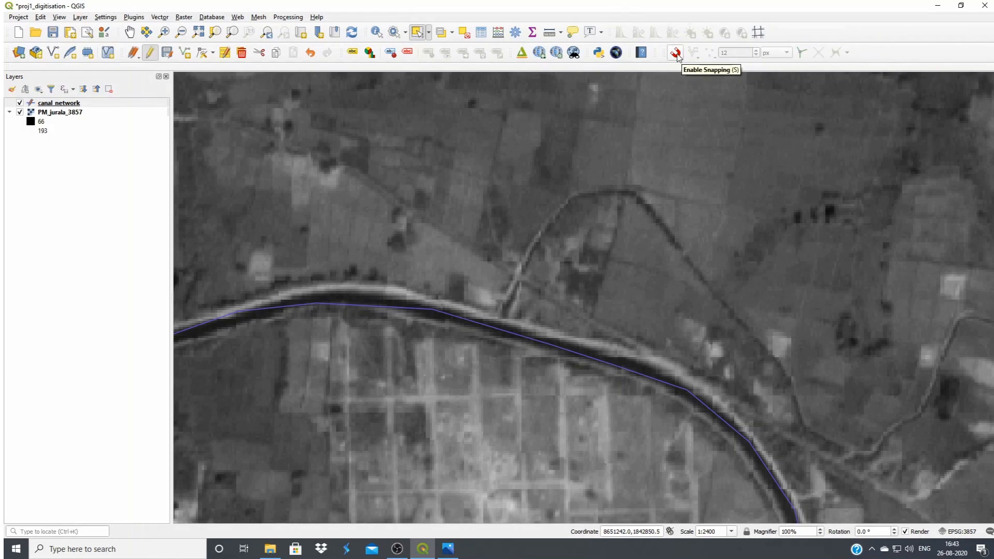
Enable snapping with a tolerance of 20 meters, snapping to Vertex and Segment
left_click(677, 53)
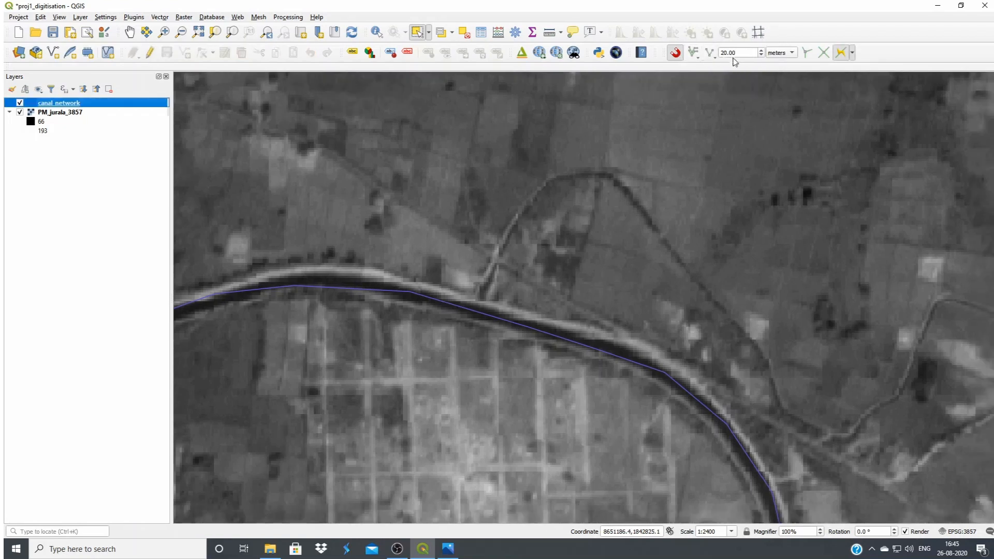
left_click(742, 53)
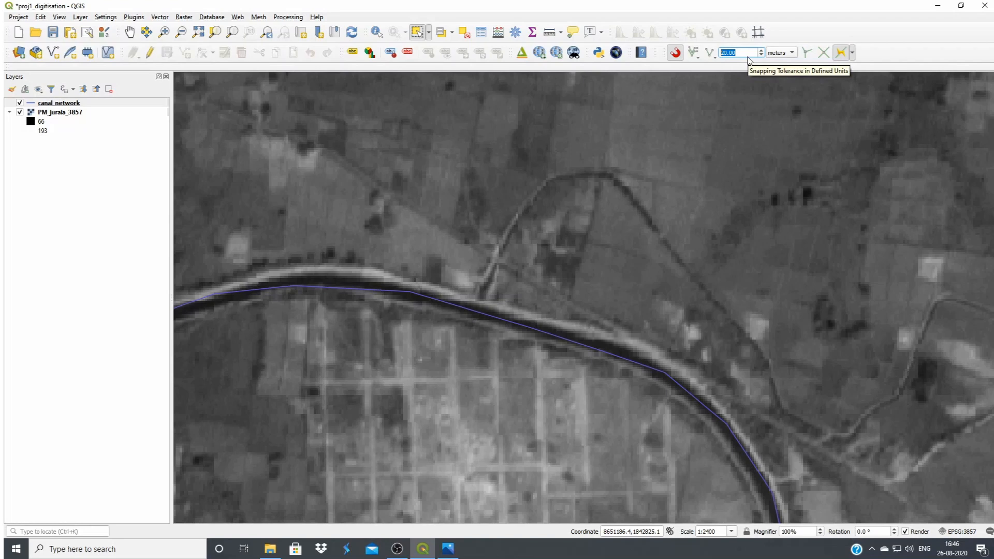
left_click(698, 61)
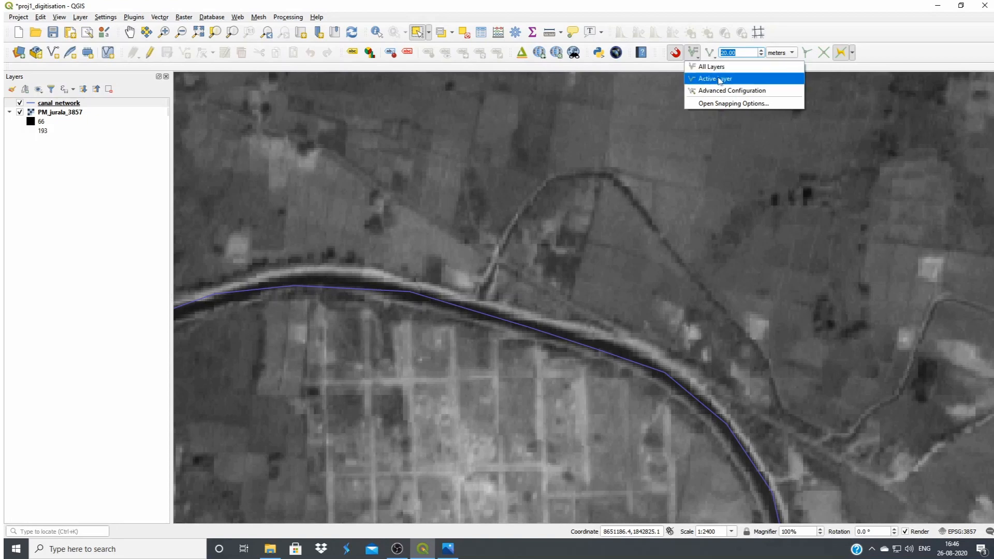
left_click(697, 57)
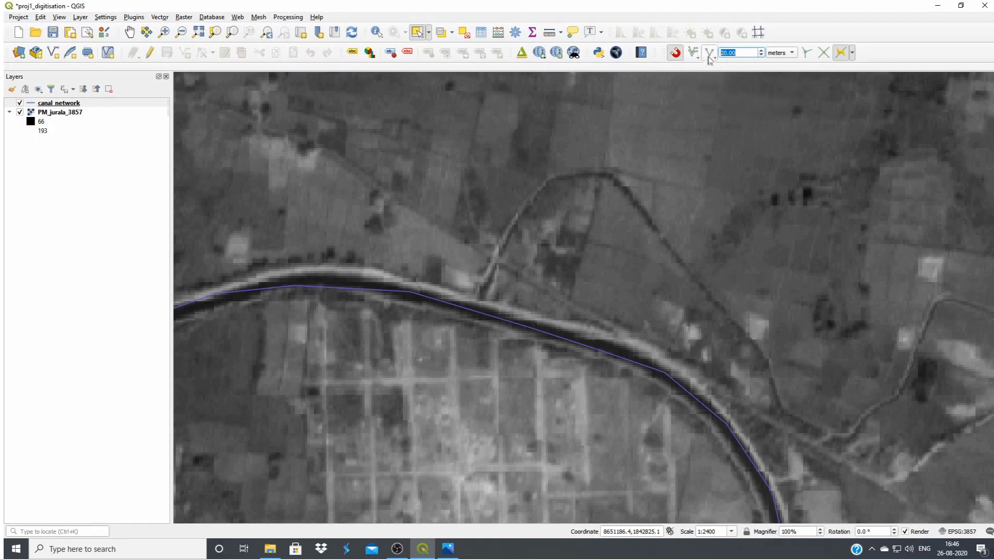
left_click(711, 53)
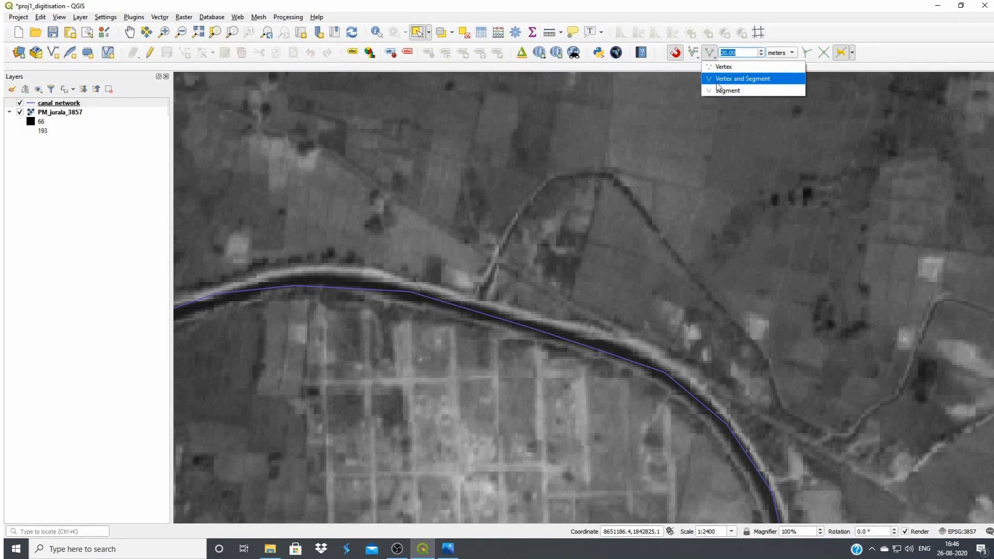
left_click(749, 84)
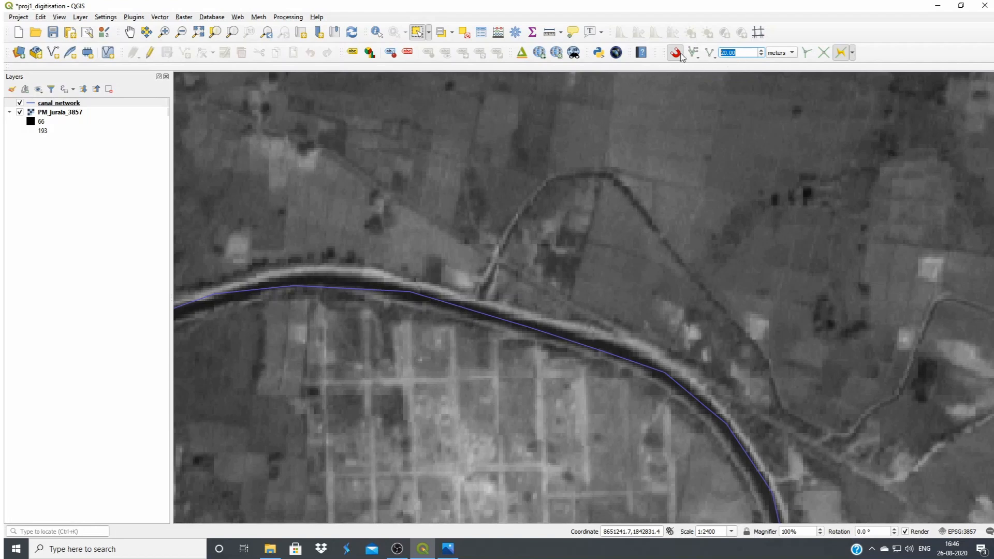
Put the canal_network layer back into editing and activate Add Line Feature for the branch canal
left_click(62, 105)
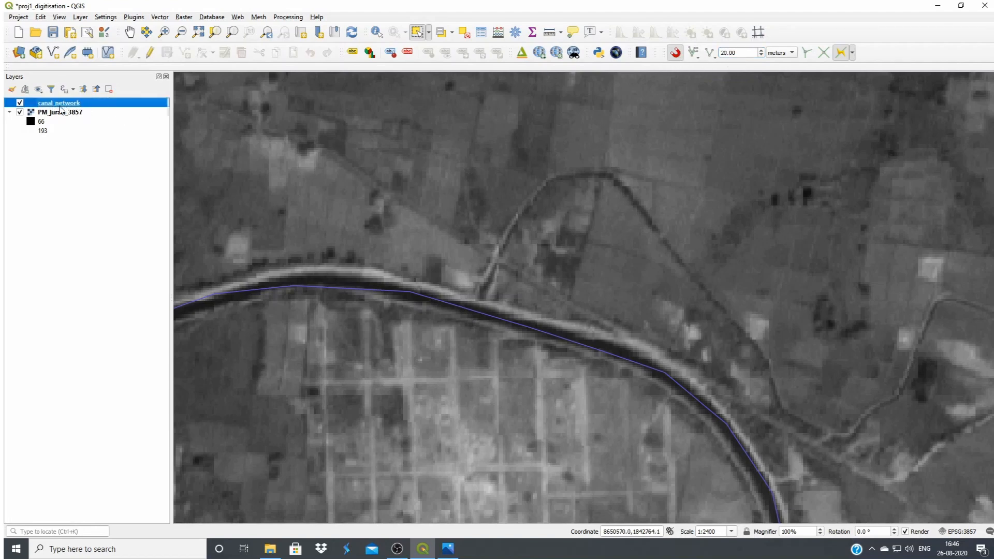
left_click(149, 52)
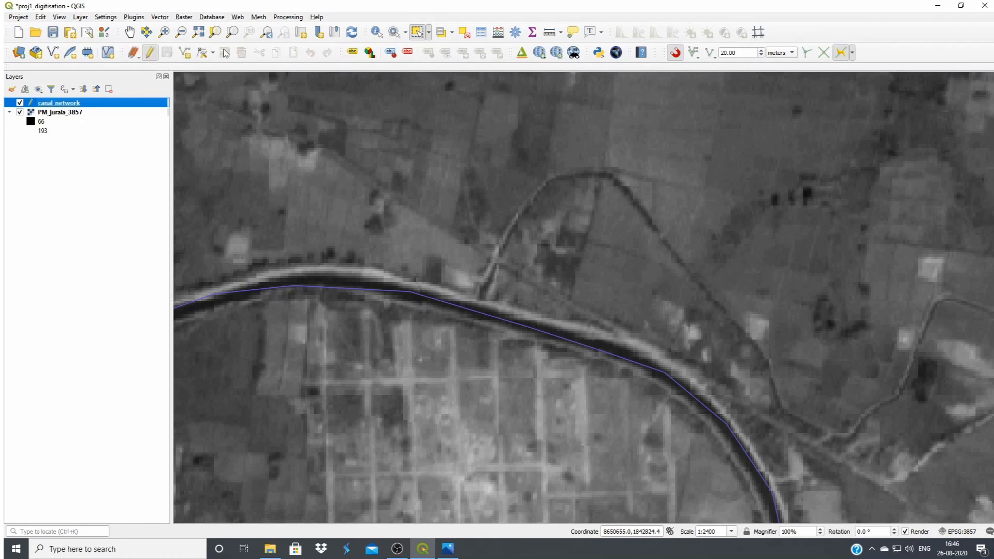
left_click(187, 56)
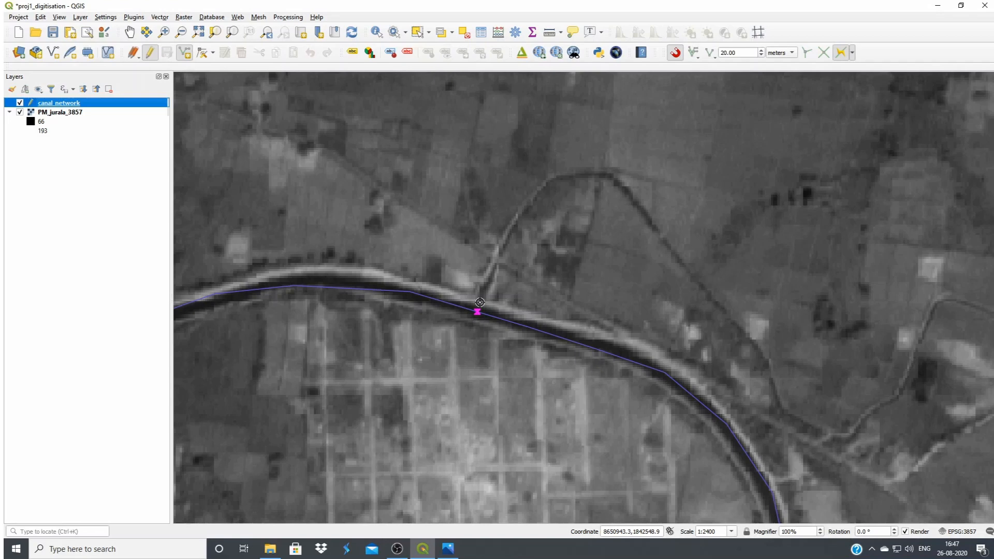
Digitise the branch canal from its snapped start on the main canal, around the northern loop, and up to the next bend eastward
left_click(480, 302)
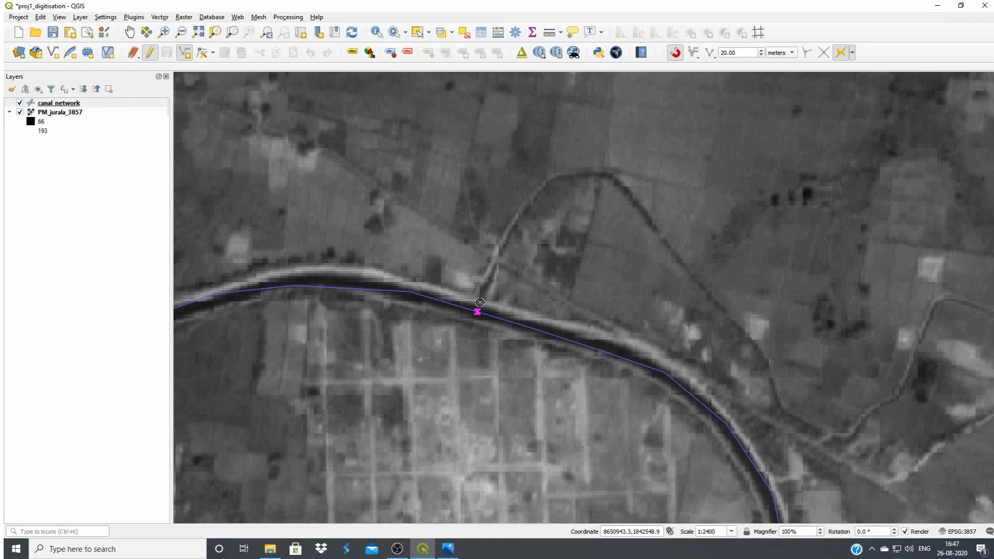
left_click(496, 263)
left_click(514, 229)
left_click(535, 197)
left_click(559, 179)
left_click(590, 175)
left_click(615, 178)
left_click(635, 201)
left_click(663, 241)
left_click(698, 286)
left_click(726, 314)
left_click(748, 339)
left_click(765, 356)
left_click(775, 389)
left_click(782, 408)
left_click(812, 425)
left_click(848, 437)
left_click(899, 396)
left_click(915, 357)
left_click(941, 300)
Continue the branch canal line over the second loop and down along the canal's southeast course
left_click_drag(986, 312, 600, 253)
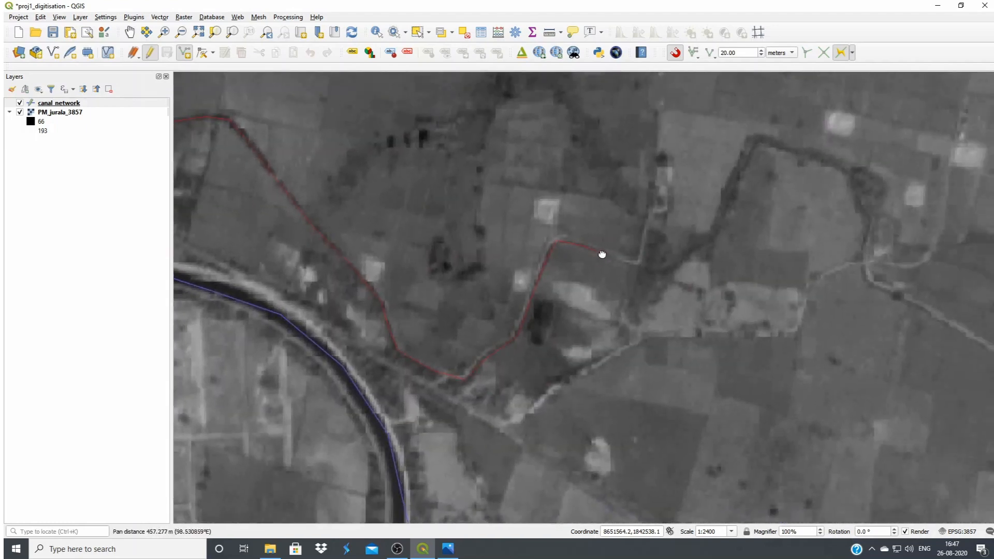
left_click(668, 267)
left_click(700, 246)
left_click(724, 218)
left_click(734, 178)
left_click(760, 143)
left_click(851, 170)
left_click(866, 206)
left_click(873, 223)
left_click(870, 254)
left_click(874, 281)
left_click(910, 299)
left_click(971, 332)
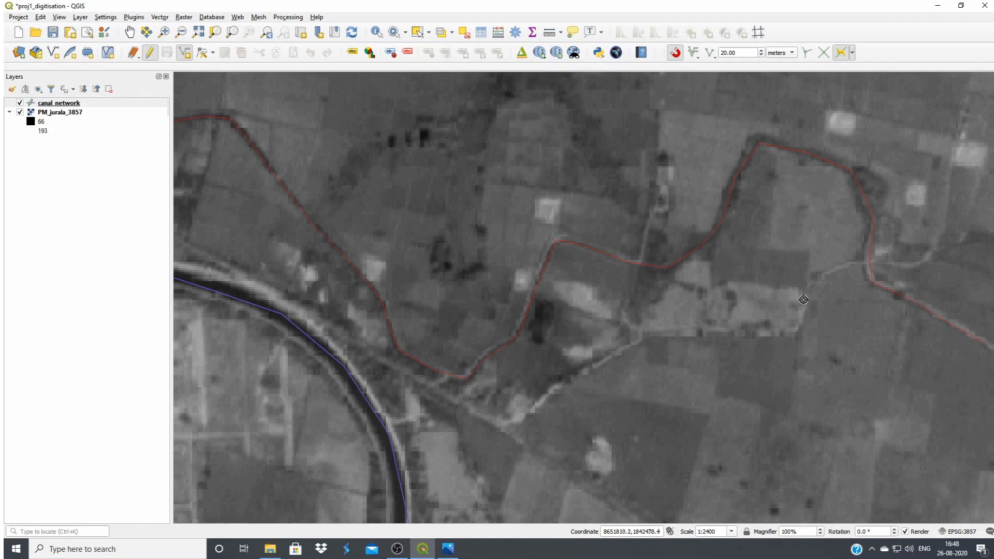
Extend the branch canal line along the straight eastward reach and past the bright settlement patch to the canal's end
left_click_drag(954, 326, 429, 181)
left_click(488, 207)
left_click(537, 206)
left_click(608, 197)
left_click(658, 202)
left_click(714, 201)
left_click(770, 200)
left_click(823, 201)
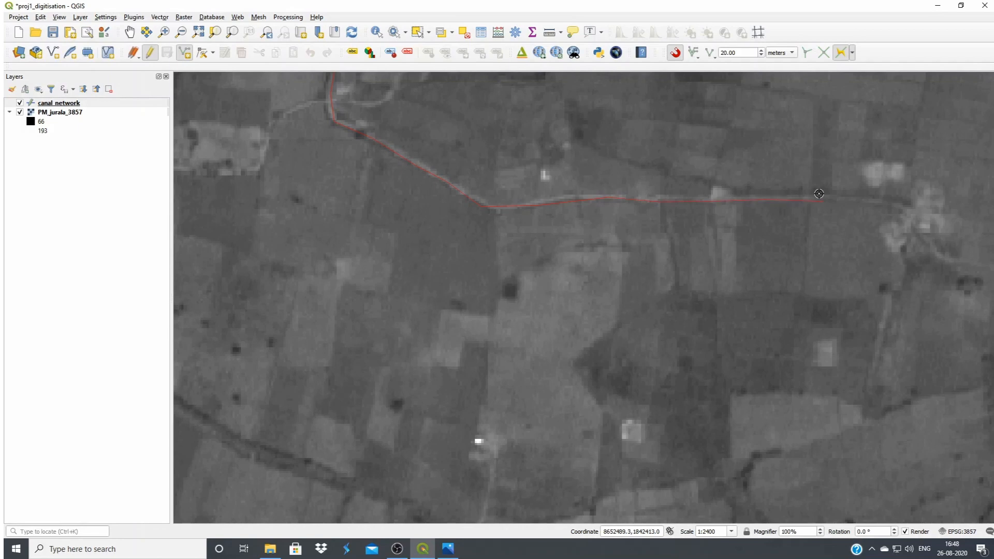
left_click(898, 200)
left_click(916, 220)
left_click(941, 254)
left_click_drag(959, 262, 521, 199)
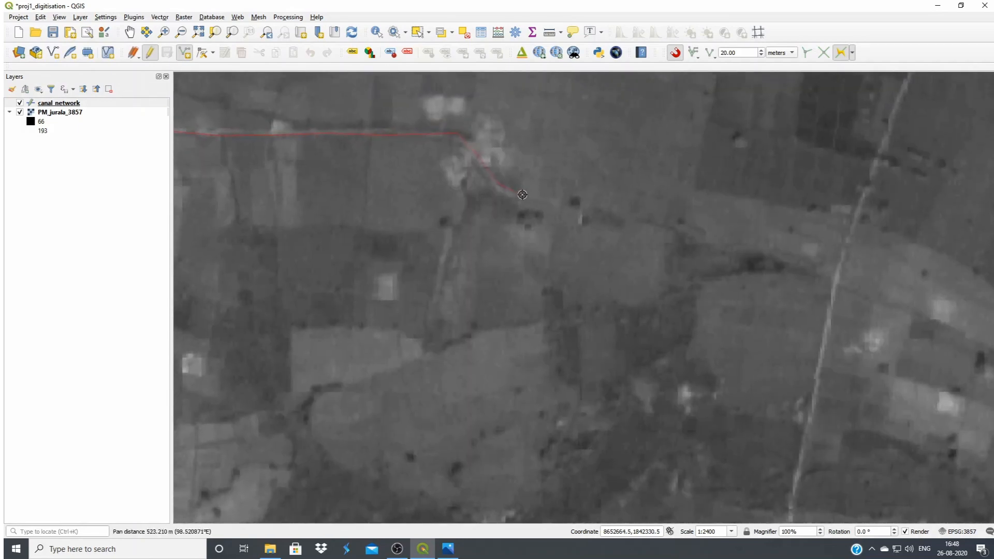
Finish the branch canal line and save its attributes with id 2 and name D
right_click(553, 201)
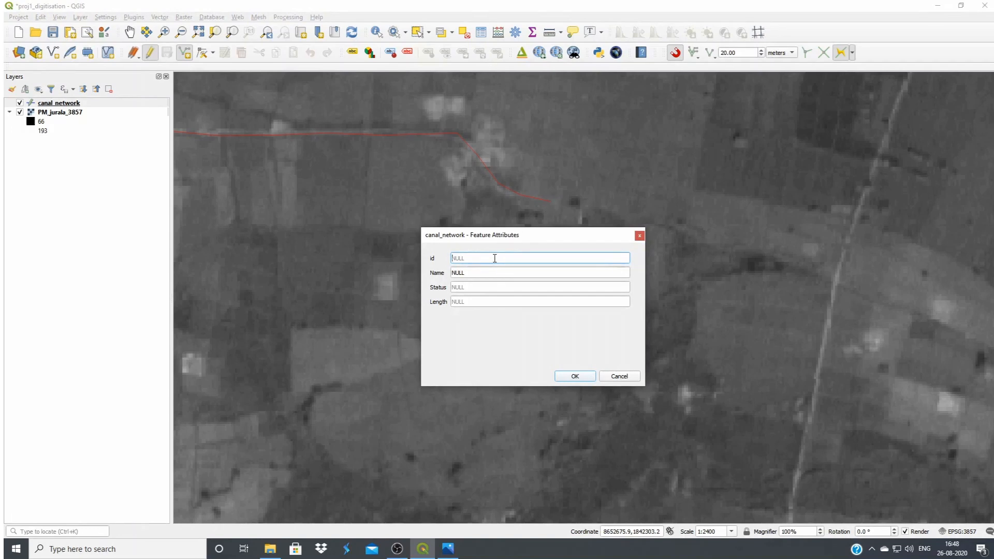
left_click(479, 273)
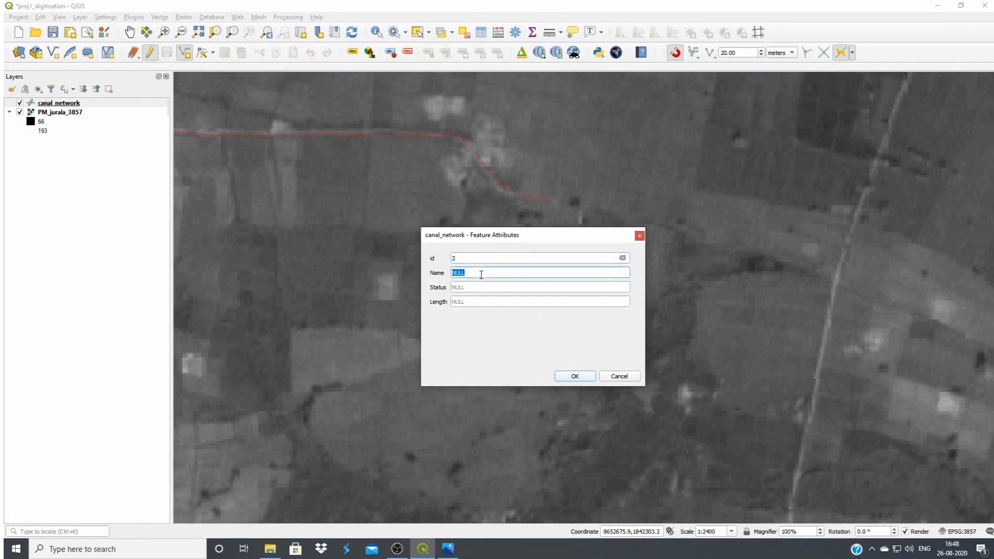
type("D1")
left_click(573, 378)
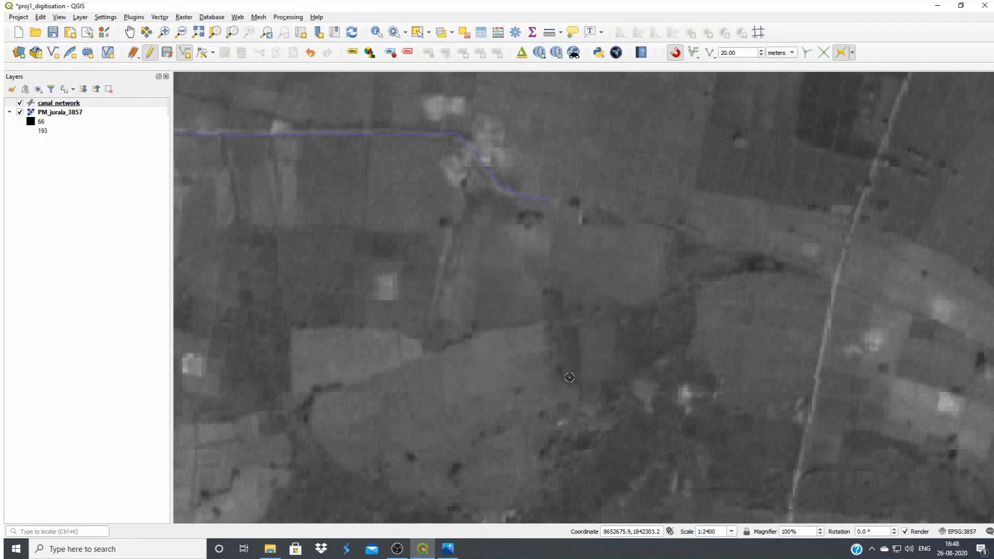
Examine the junction of the branch canal and the main canal closely to check that the lines connect
scroll(719, 331, "down", 1)
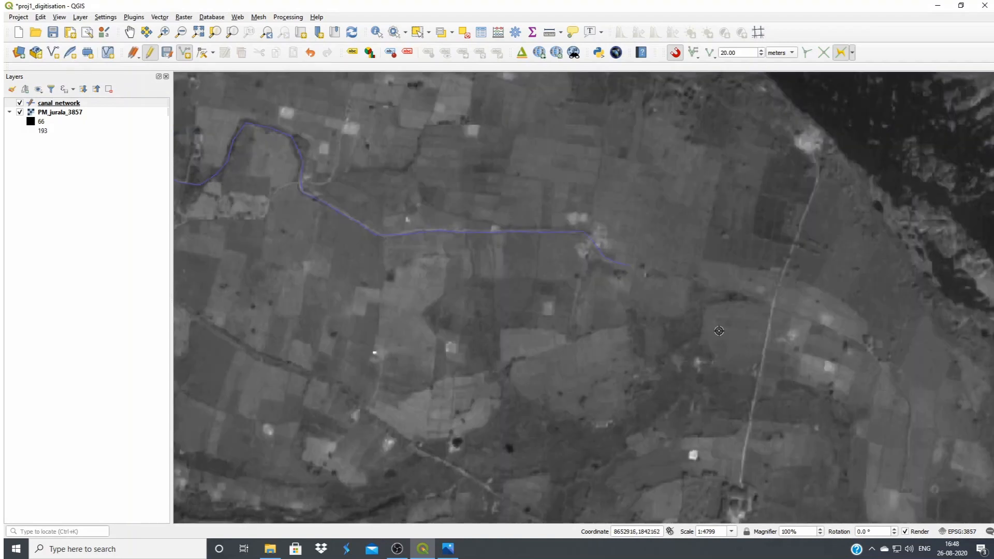
scroll(719, 331, "down", 1)
scroll(288, 248, "up", 1)
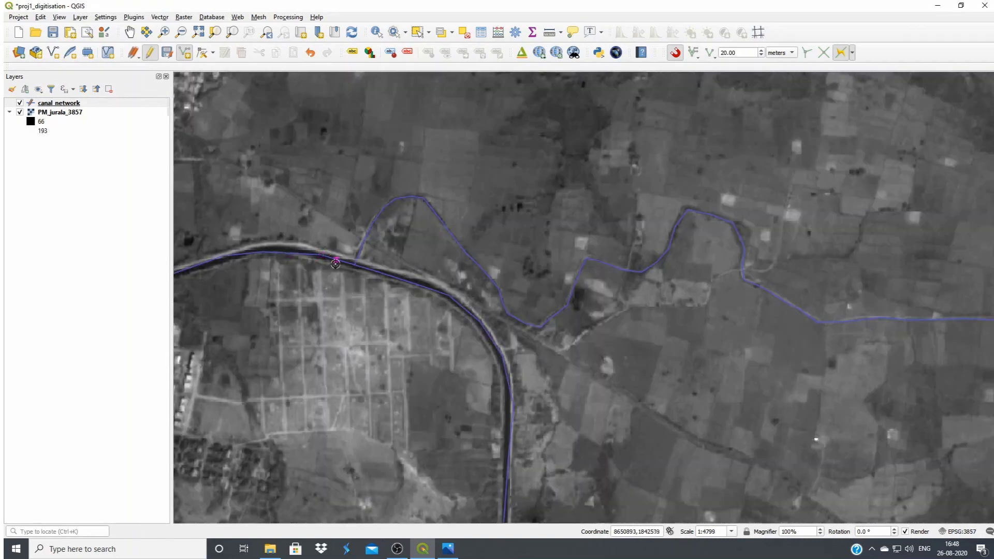
scroll(336, 264, "up", 4)
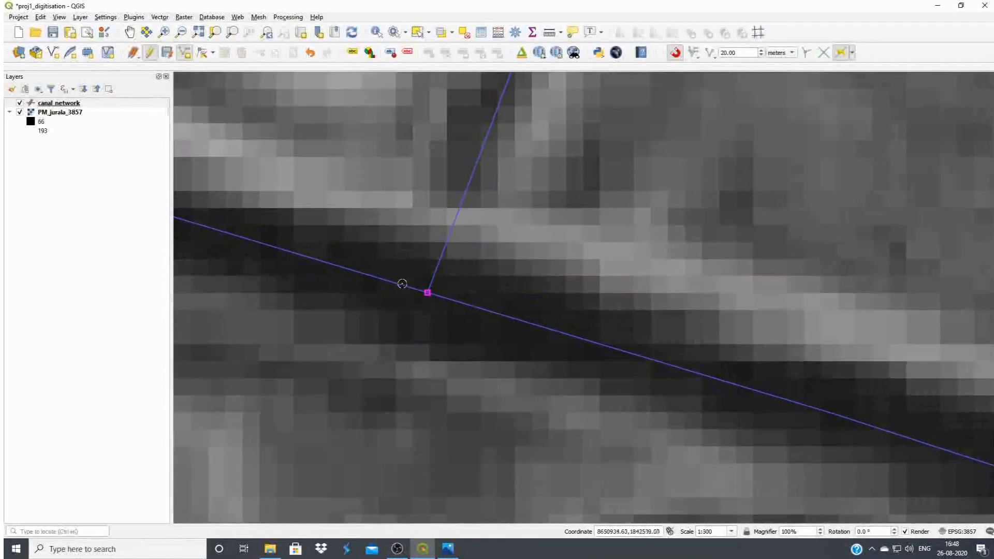
scroll(396, 280, "up", 2)
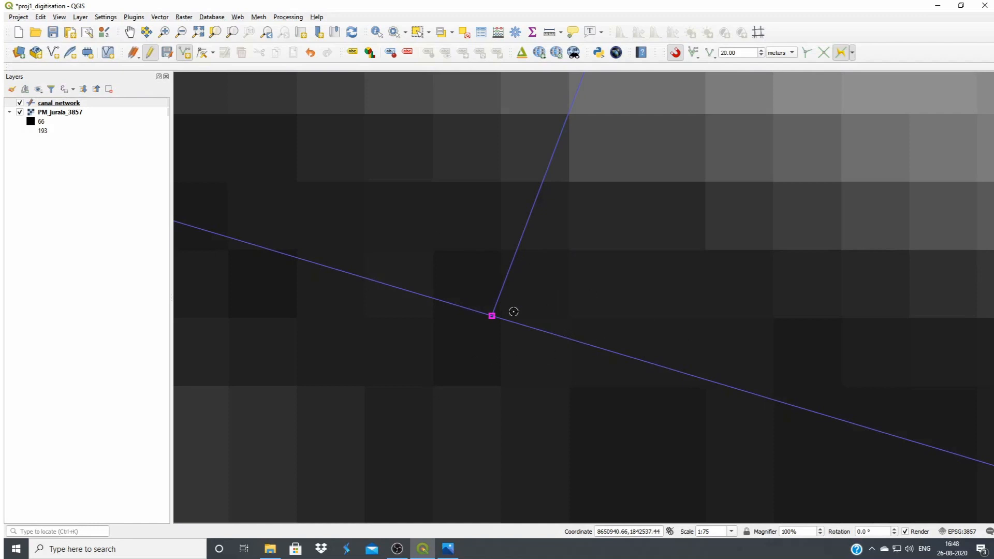
scroll(540, 312, "up", 1)
scroll(521, 231, "down", 1)
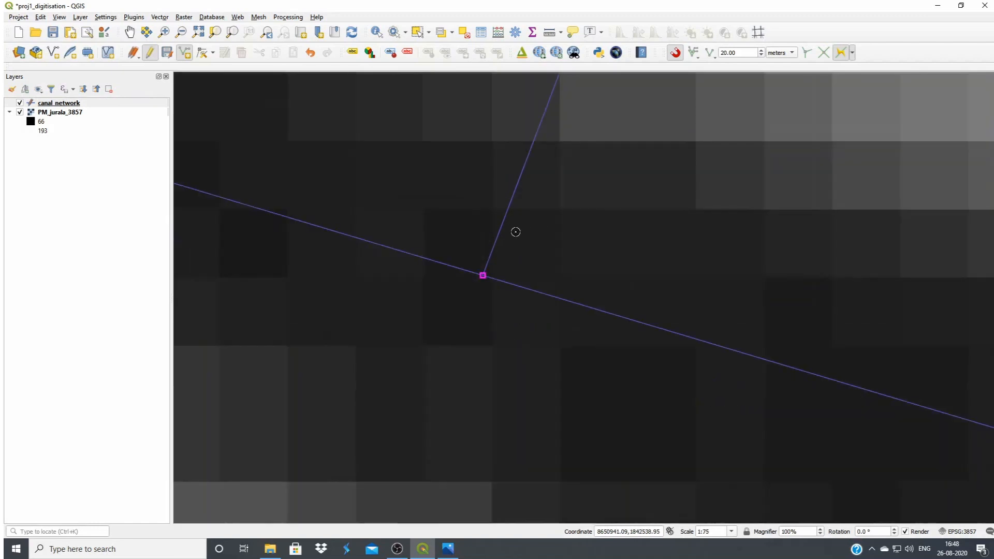
scroll(516, 232, "down", 3)
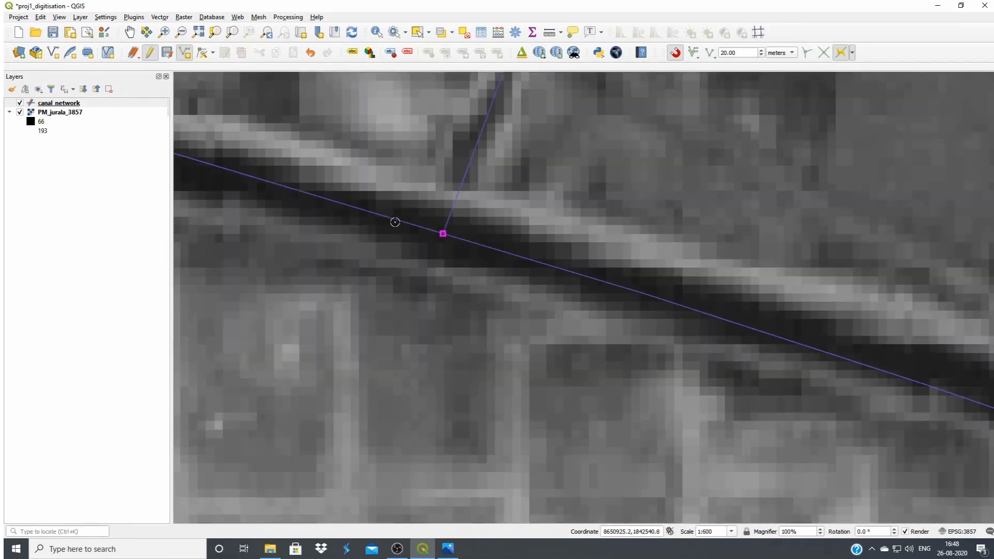
scroll(396, 223, "down", 1)
scroll(409, 227, "down", 1)
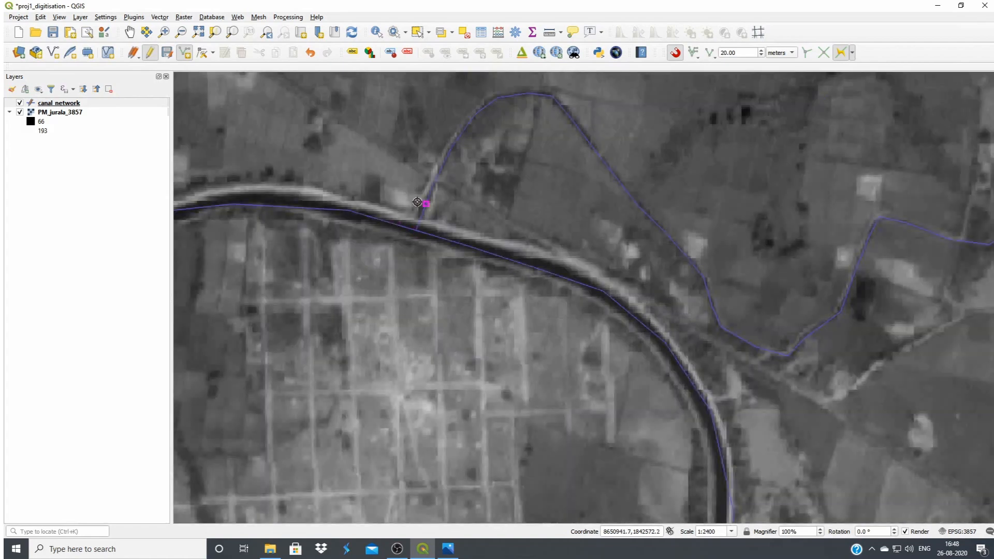
scroll(417, 202, "up", 3)
scroll(437, 298, "down", 4)
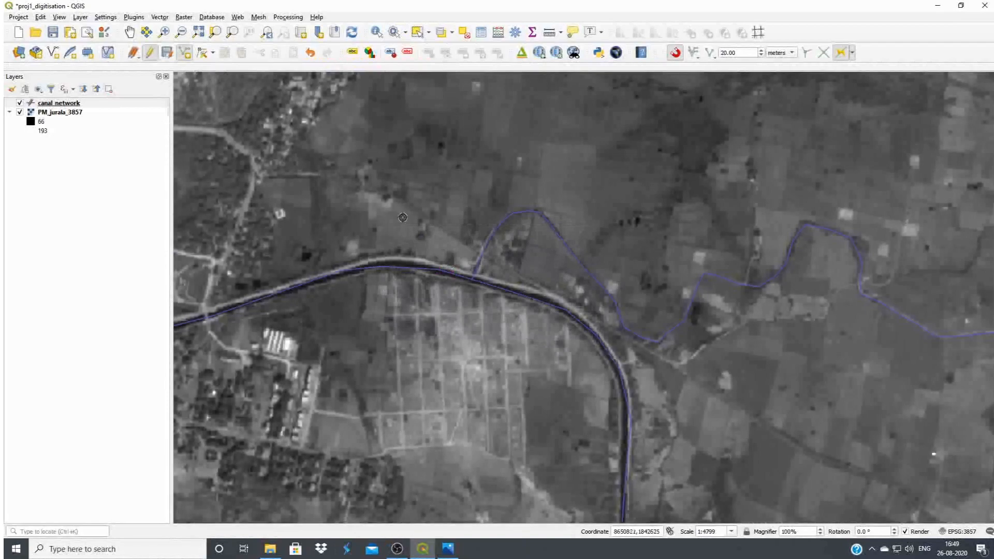
Go to the digitised end of the main canal and activate Add Line Feature on canal_network with snapping enabled
scroll(415, 232, "down", 4)
scroll(483, 245, "up", 2)
scroll(484, 245, "up", 3)
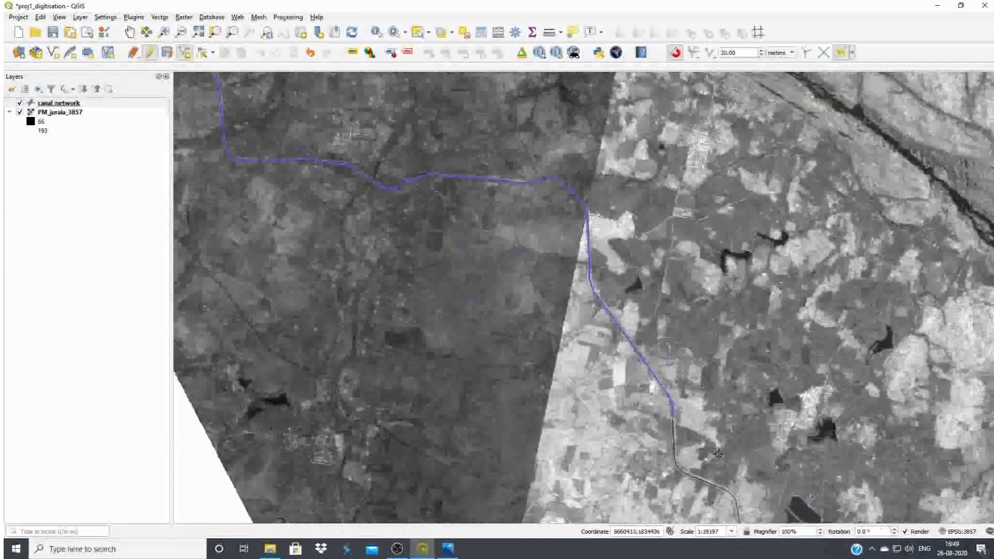
scroll(676, 400, "up", 1)
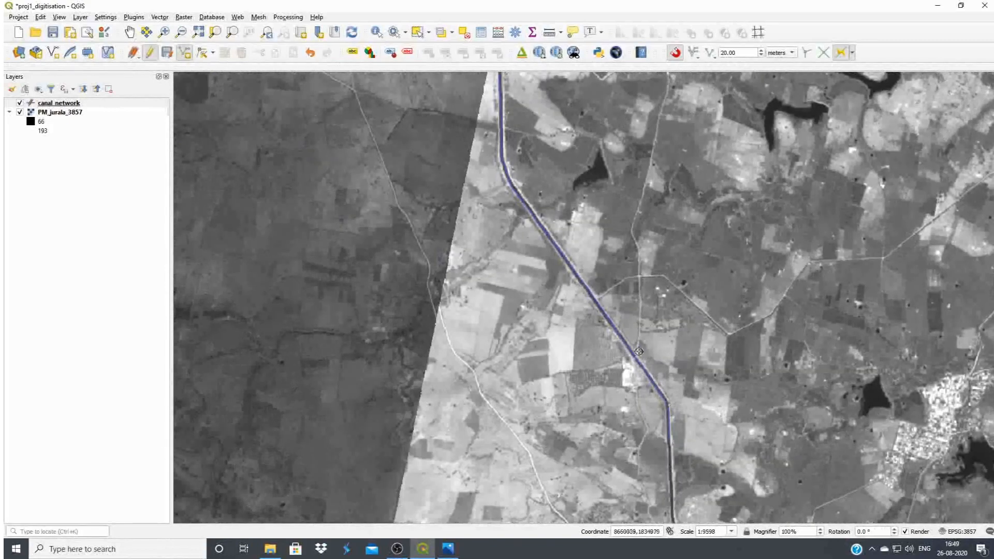
scroll(479, 223, "down", 1)
scroll(586, 347, "up", 1)
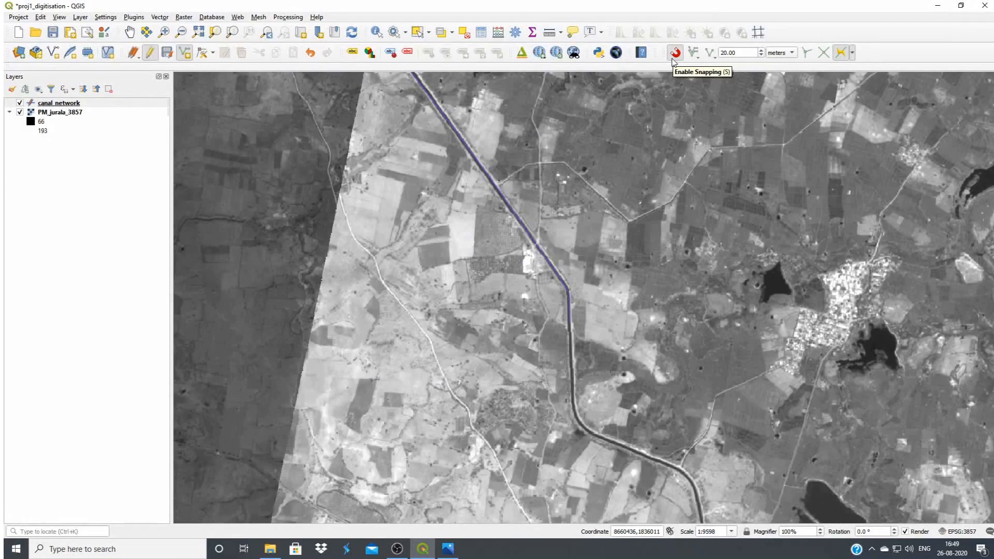
left_click(675, 58)
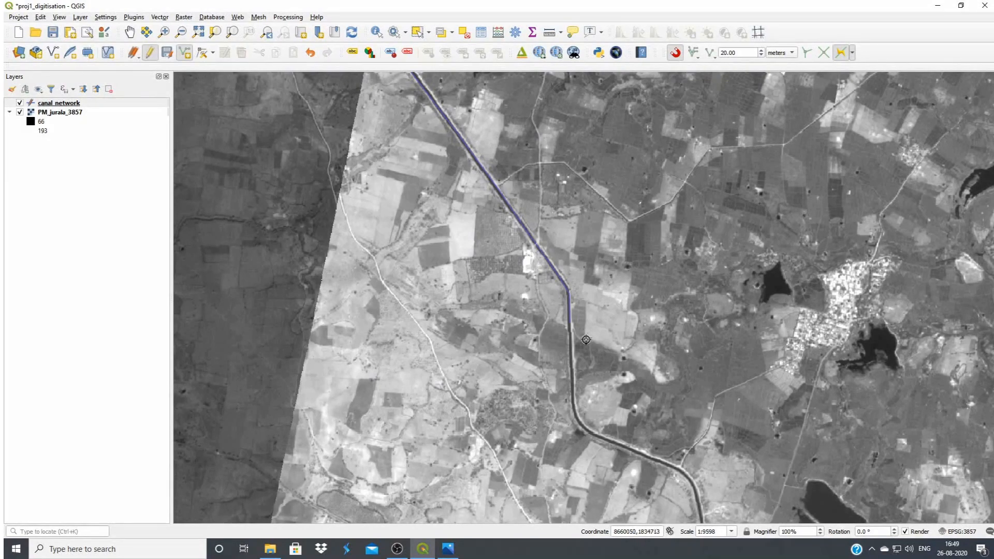
scroll(579, 339, "up", 1)
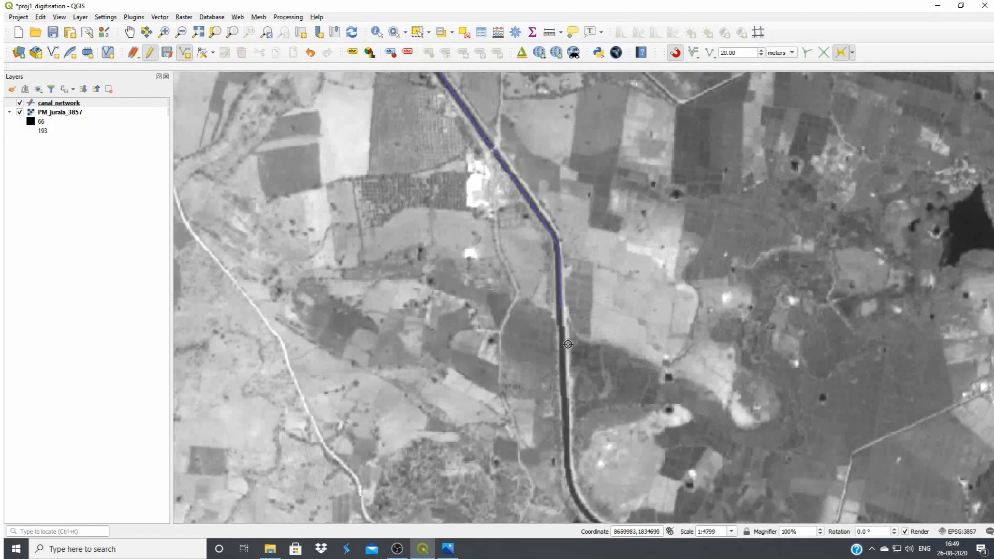
scroll(568, 342, "up", 1)
left_click(66, 104)
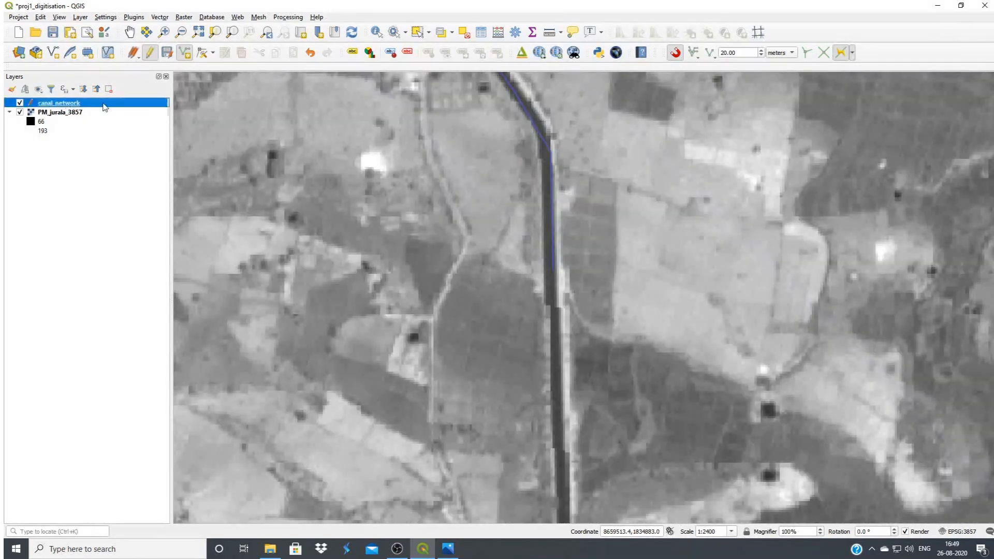
left_click(186, 57)
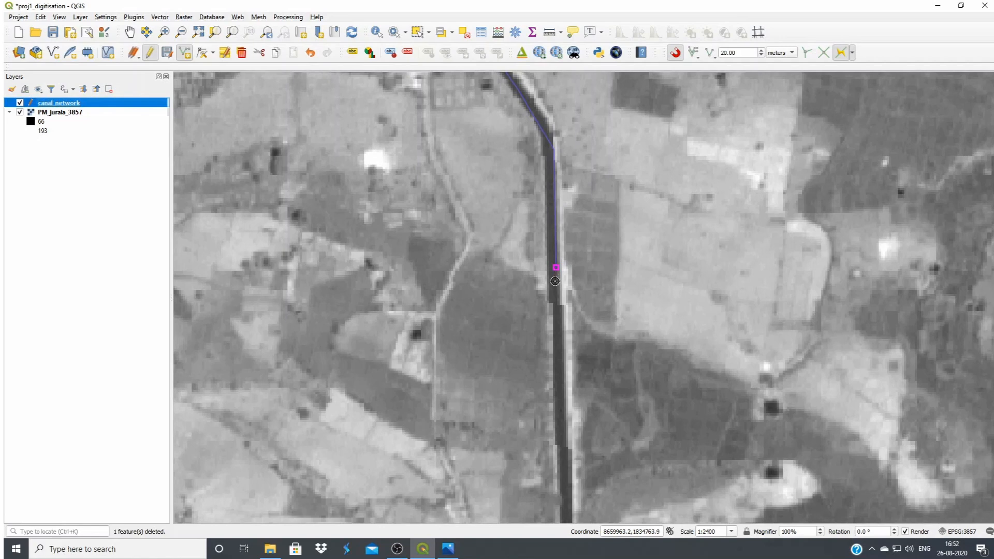
Start a new line snapped to the main canal's end vertex and digitise it southward around the first bend
left_click(558, 277)
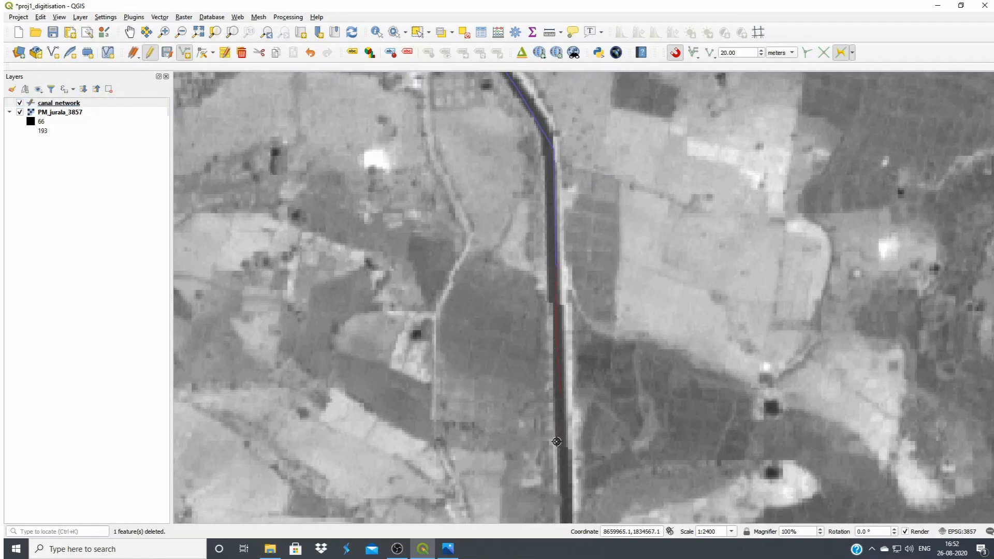
left_click(568, 499)
left_click_drag(567, 498, 490, 274)
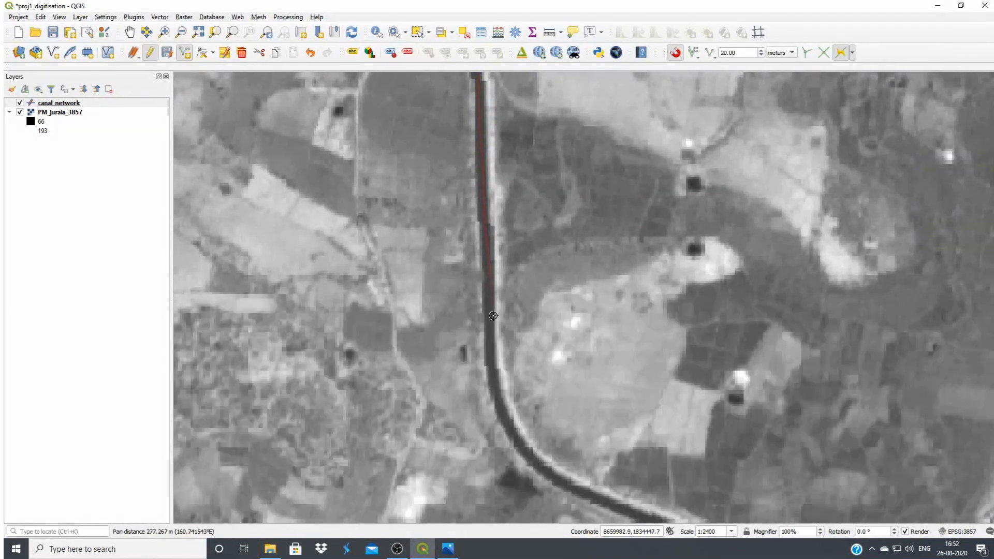
left_click_drag(518, 444, 404, 303)
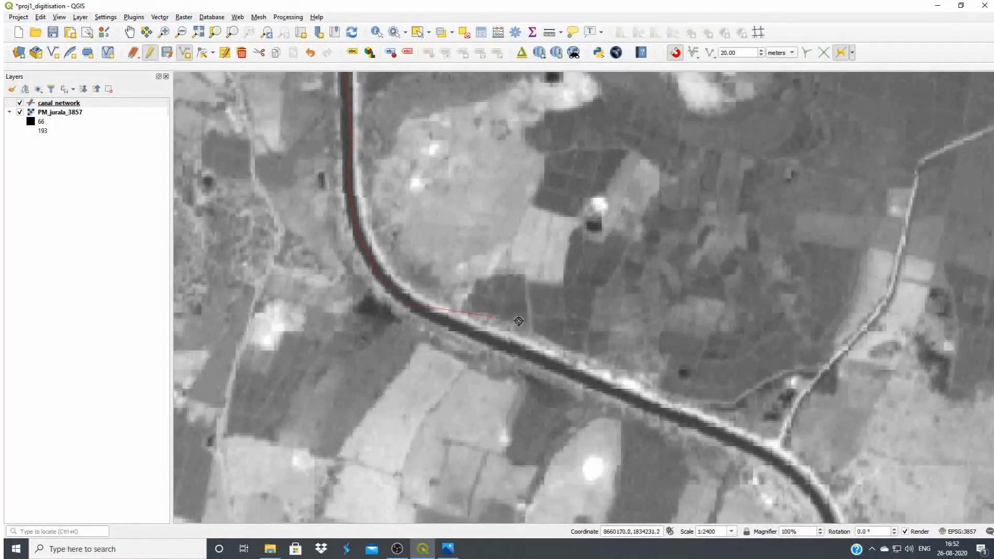
Remove the stray vertex off the canal and trace the line along the straight southeast reach to the next bend
left_click(661, 368)
key("BackSpace")
left_click(452, 327)
left_click(668, 413)
left_click(732, 438)
left_click_drag(775, 458, 462, 219)
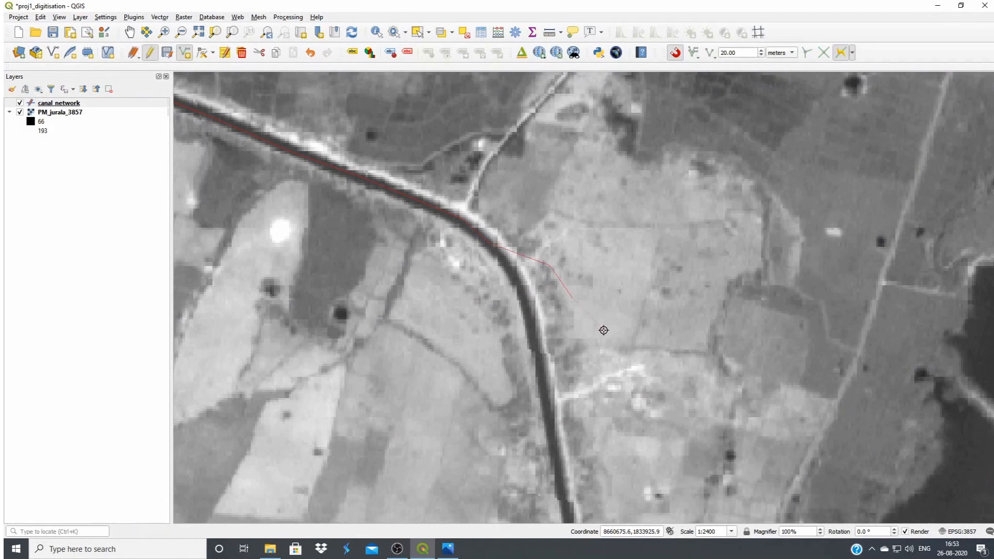
Remove the stray vertices at the bend and digitise the canal centreline around it and southward beside the dark reservoir
key("BackSpace")
left_click(520, 276)
left_click(532, 322)
left_click(540, 366)
left_click(504, 258)
left_click(542, 386)
left_click_drag(549, 432, 329, 92)
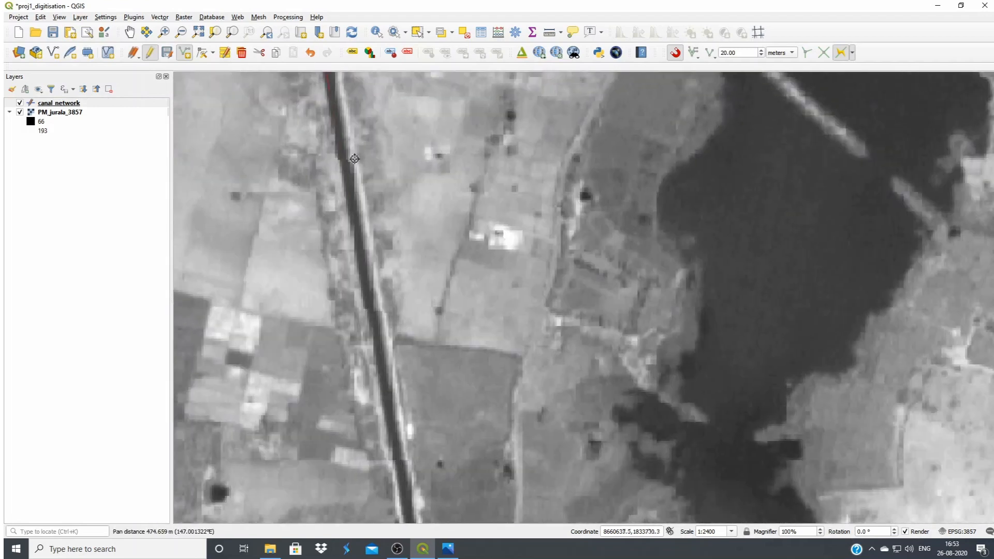
left_click(355, 189)
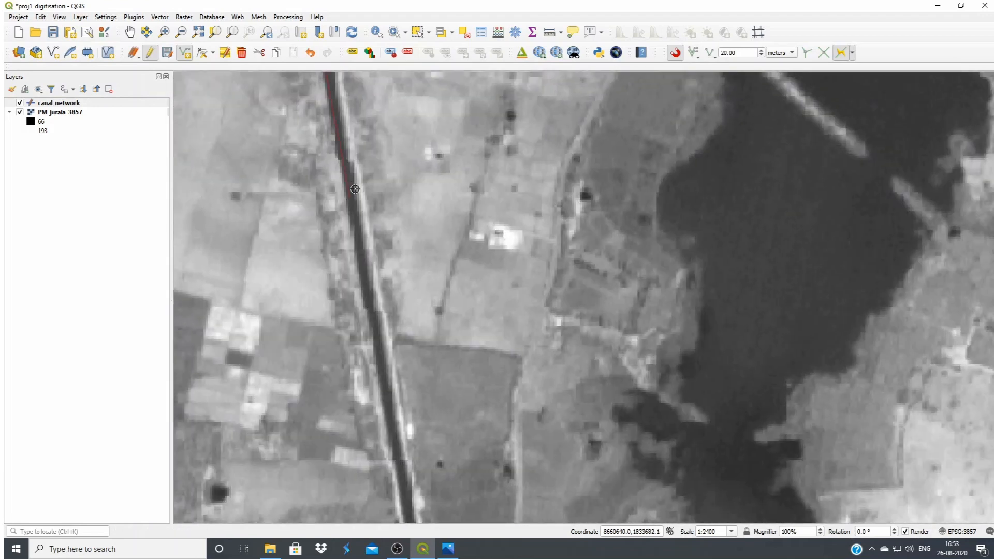
Finish the main canal extension, save its attributes with id 1 and name r, and leave Add Line Feature for Pan Map
right_click(373, 197)
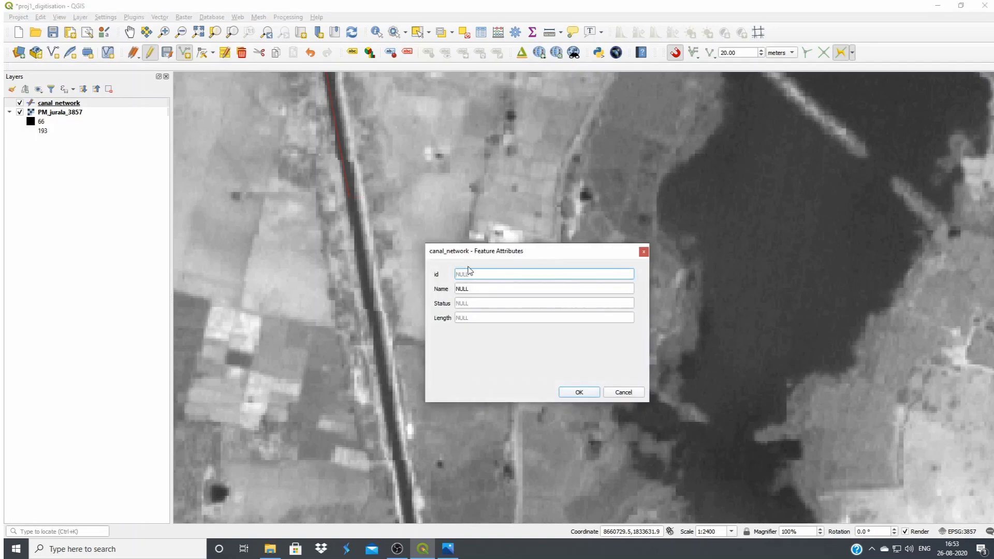
type("1")
left_click(484, 288)
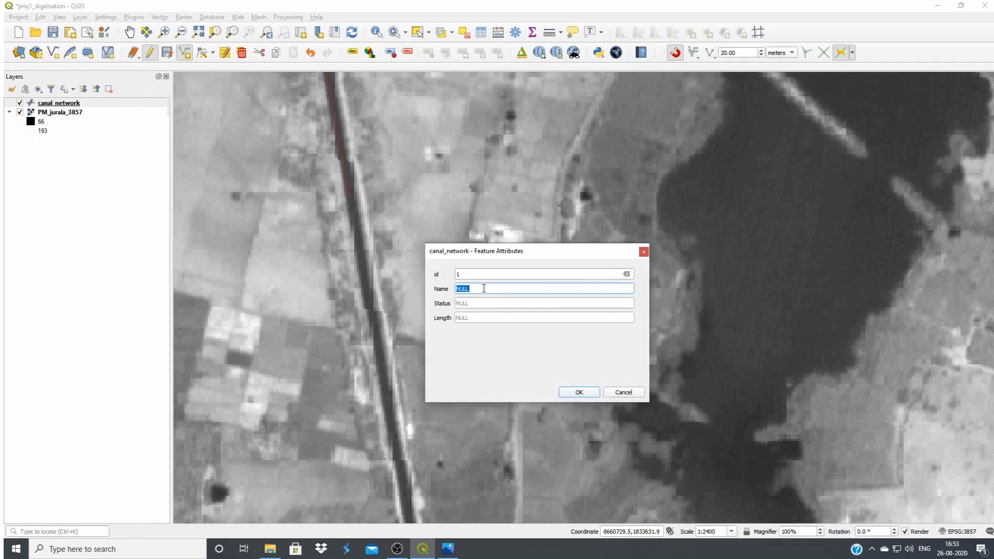
type("r")
left_click(579, 392)
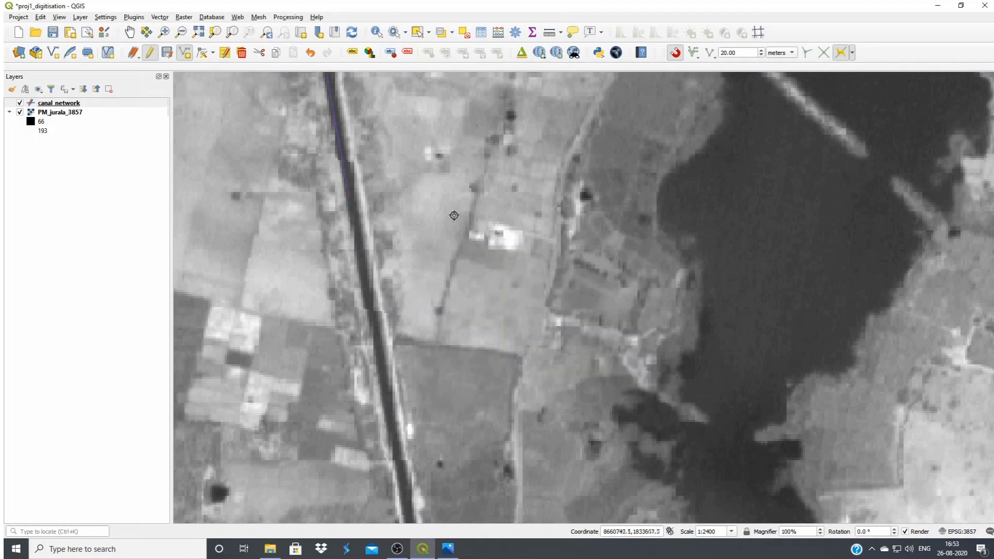
scroll(445, 202, "down", 3)
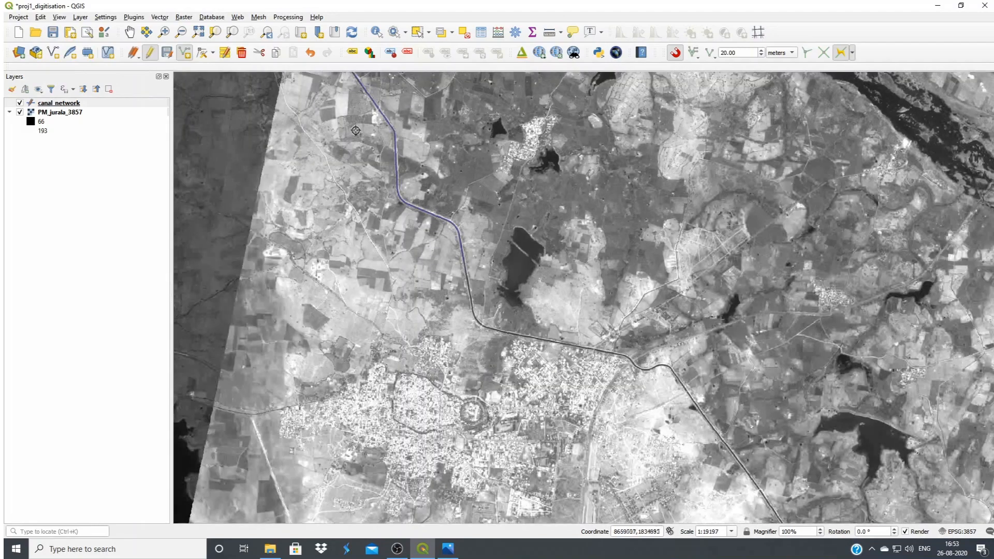
scroll(371, 155, "down", 1)
scroll(346, 115, "up", 1)
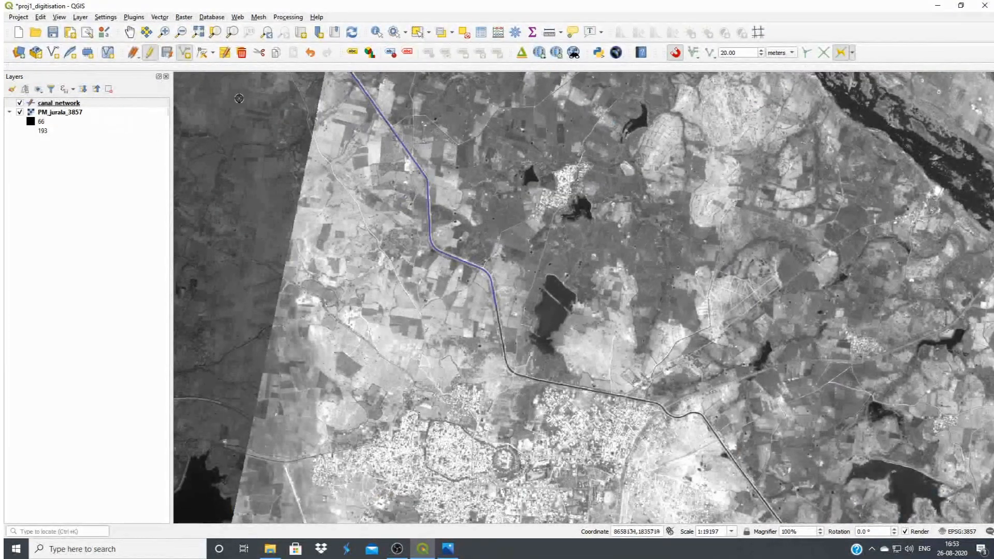
left_click(129, 32)
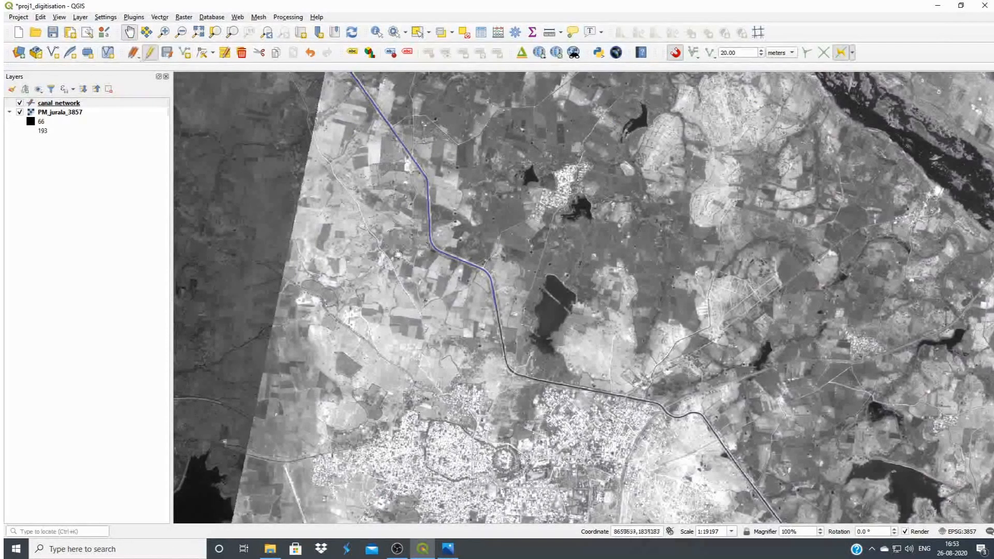
Select the main canal line and its southern continuation alternately to check whether they are separate features around their shared end vertex
left_click_drag(389, 236, 585, 385)
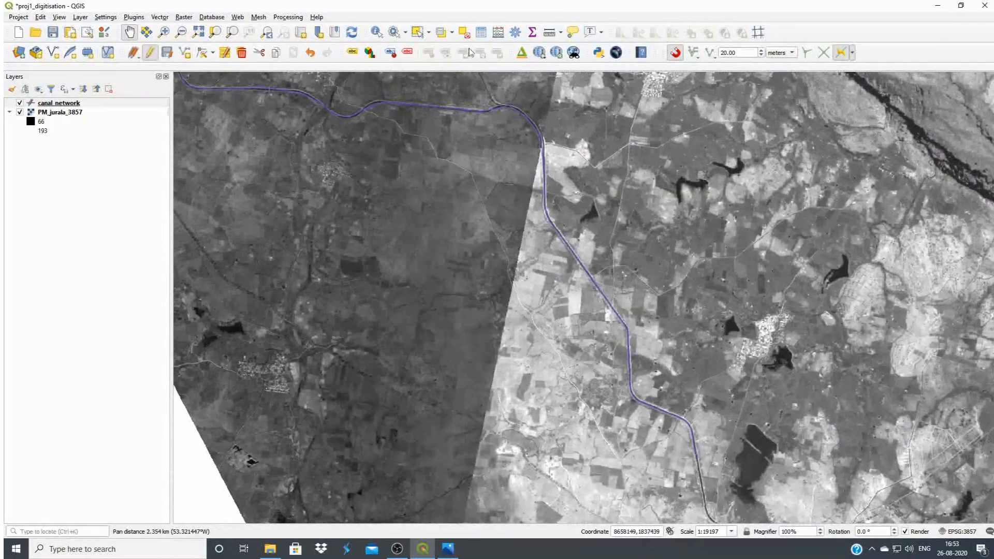
left_click(417, 32)
left_click(545, 171)
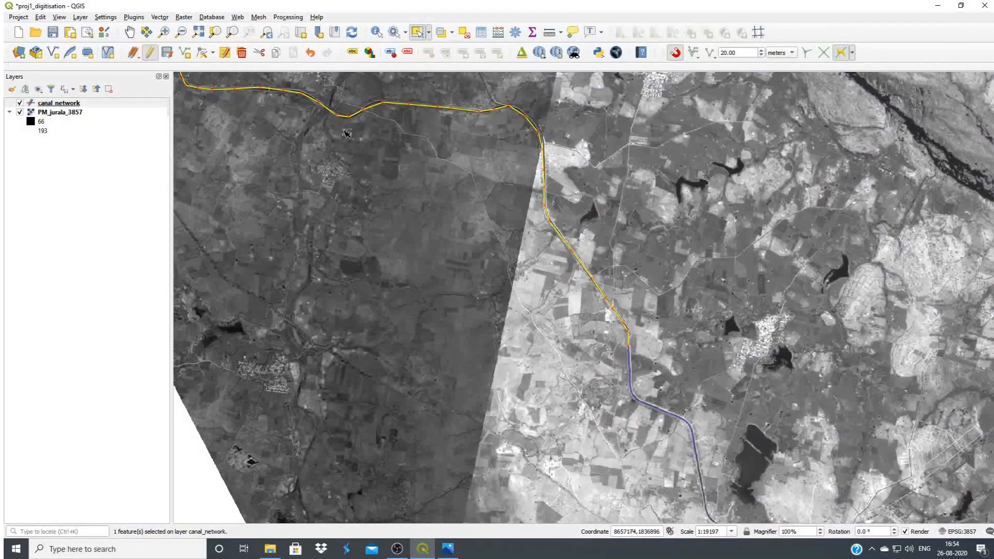
left_click(671, 416)
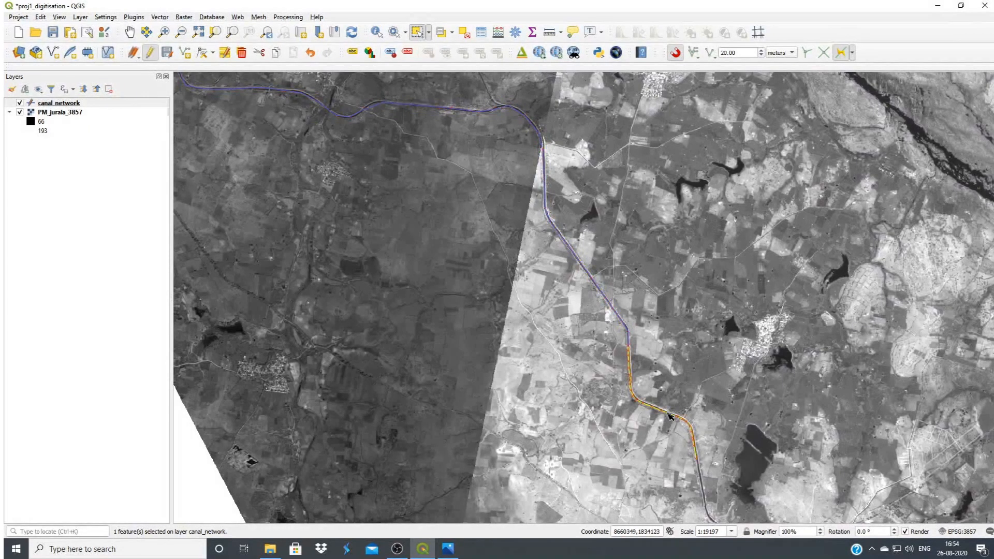
left_click(605, 298)
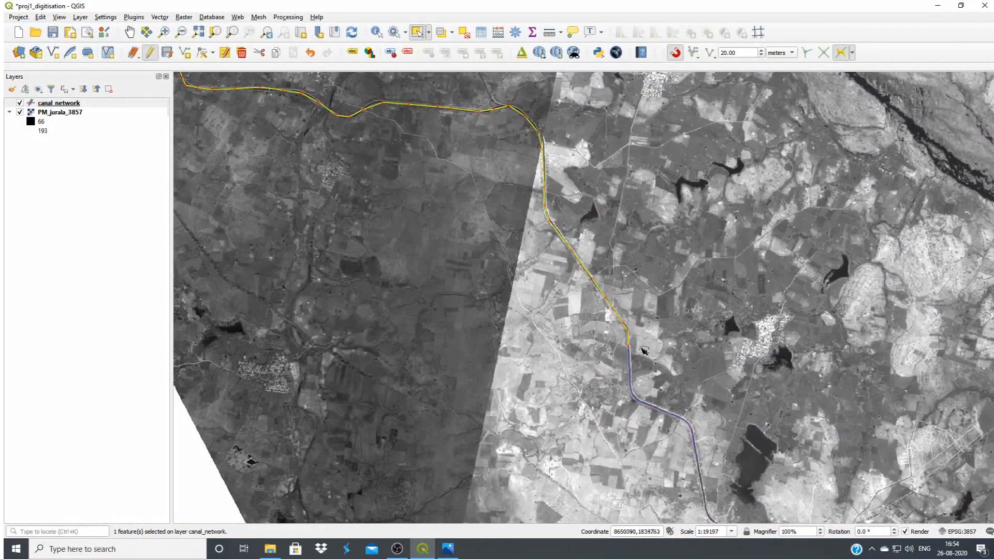
left_click(673, 418)
left_click(616, 310)
left_click(665, 415)
left_click(616, 311)
left_click(663, 410)
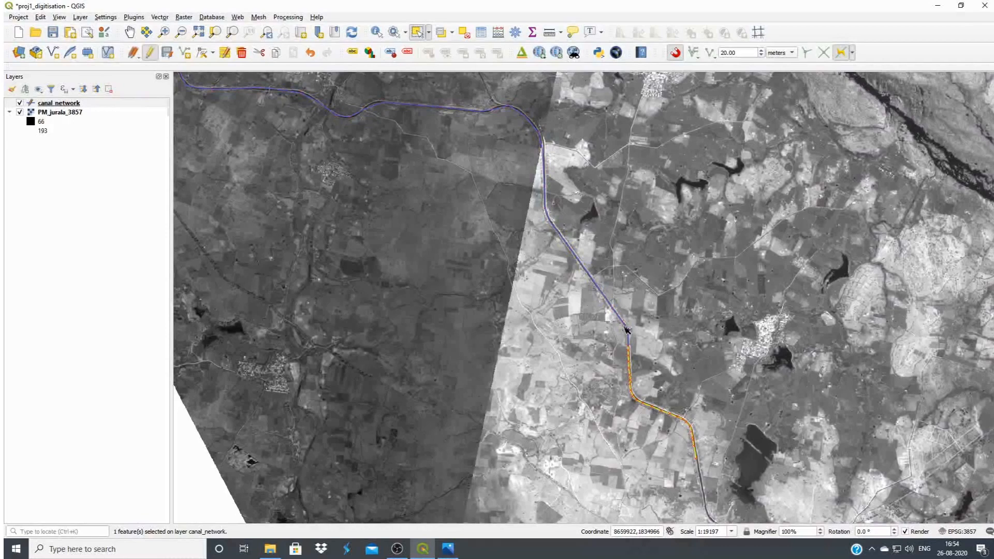
scroll(621, 333, "up", 1)
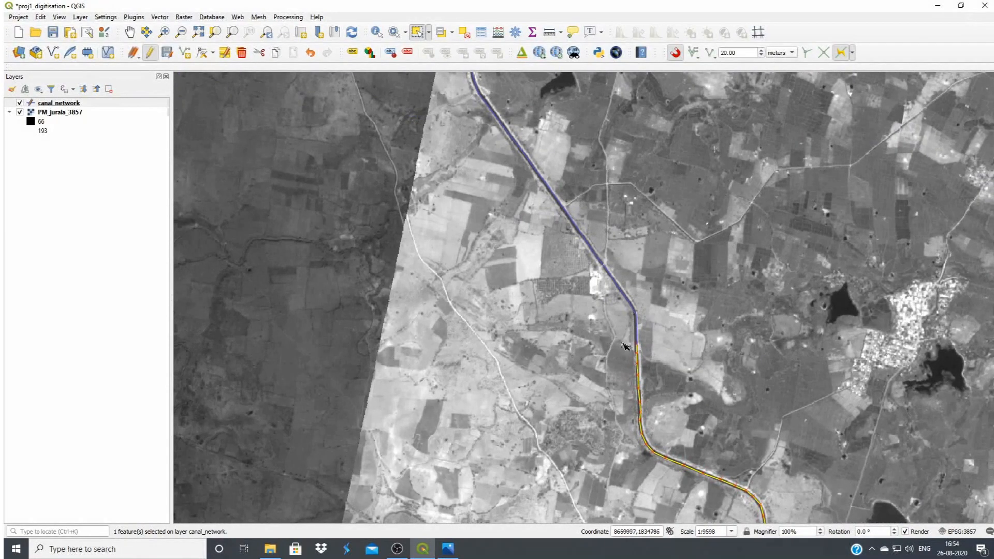
scroll(627, 349, "down", 1)
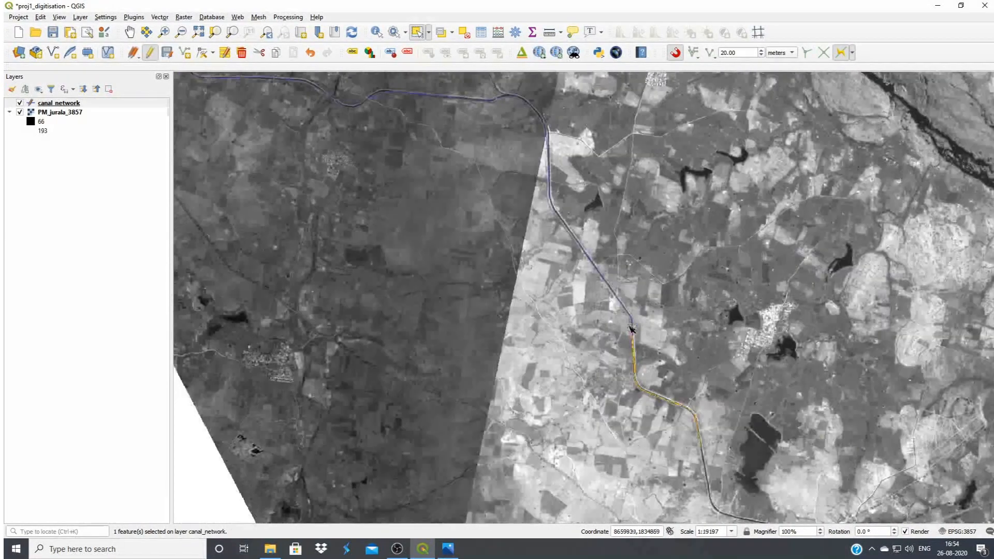
left_click(616, 297)
left_click(638, 369)
Select the main canal line and enable the Advanced Digitizing Toolbar
left_click(620, 299)
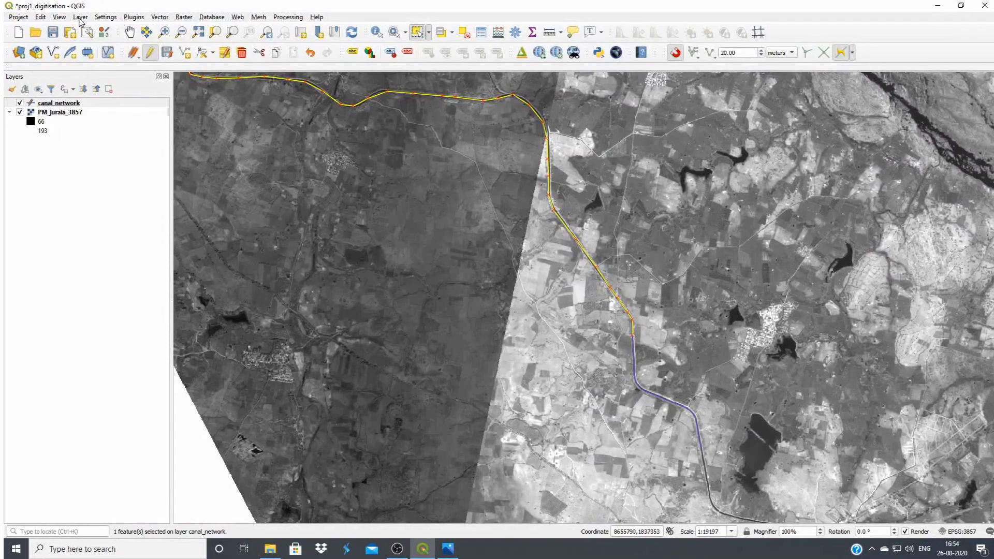
left_click(59, 18)
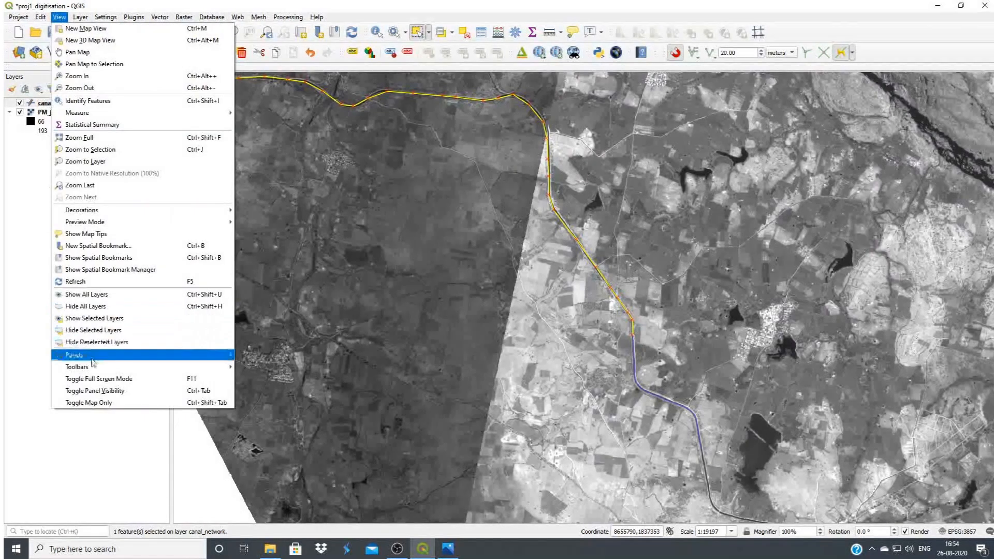
mouse_move(92, 368)
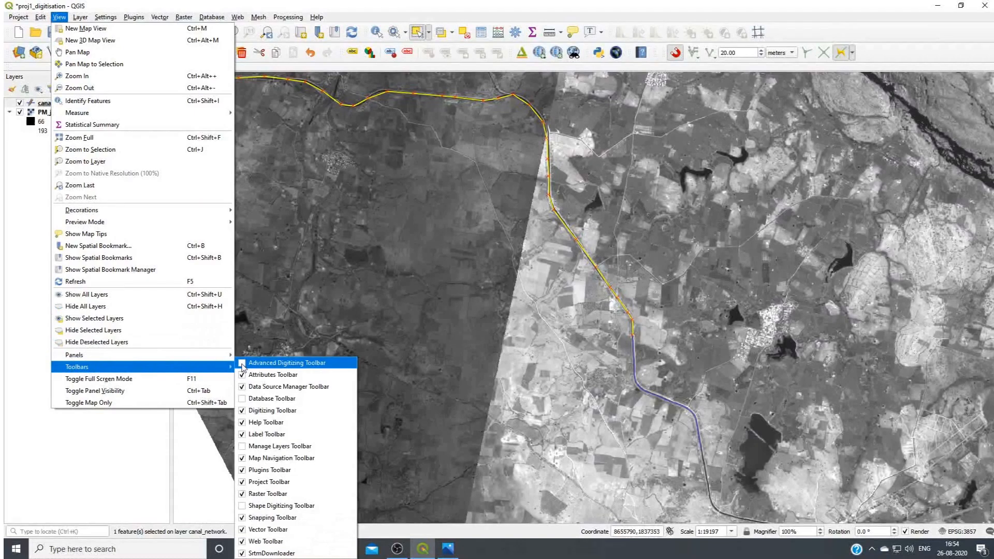
left_click(242, 365)
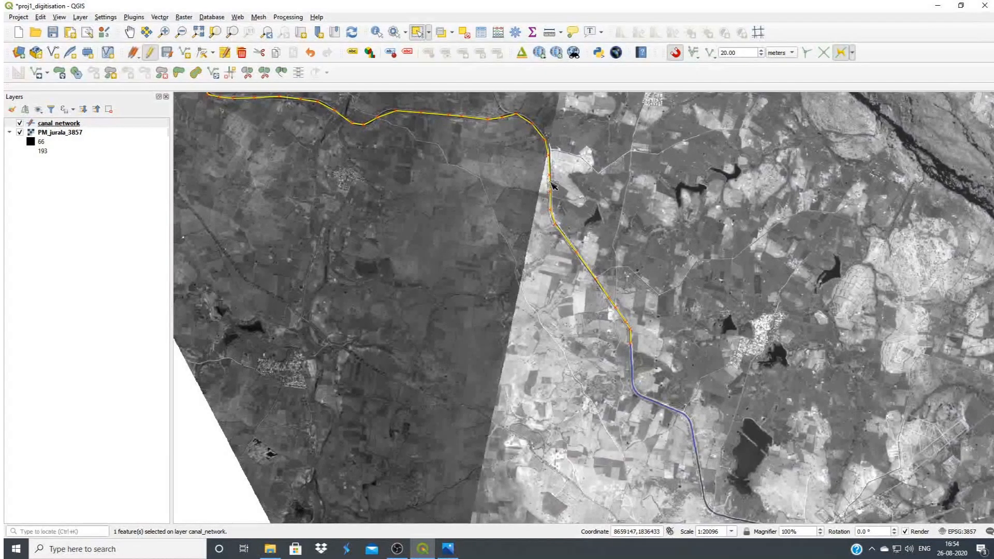
Add the southern continuation to the selection and merge both lines, taking the attributes from the Right Main Canal feature
key("ctrl")
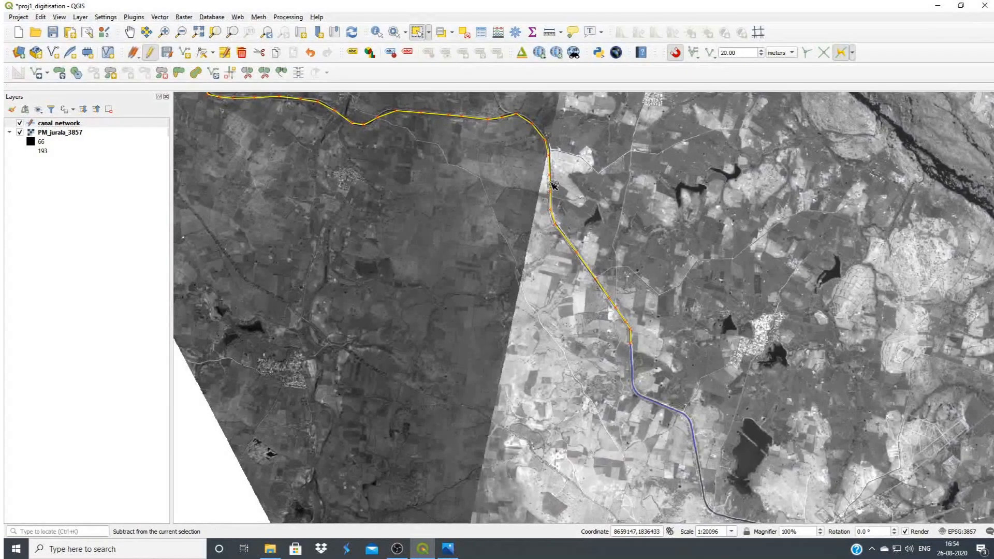
left_click(663, 406, "ctrl")
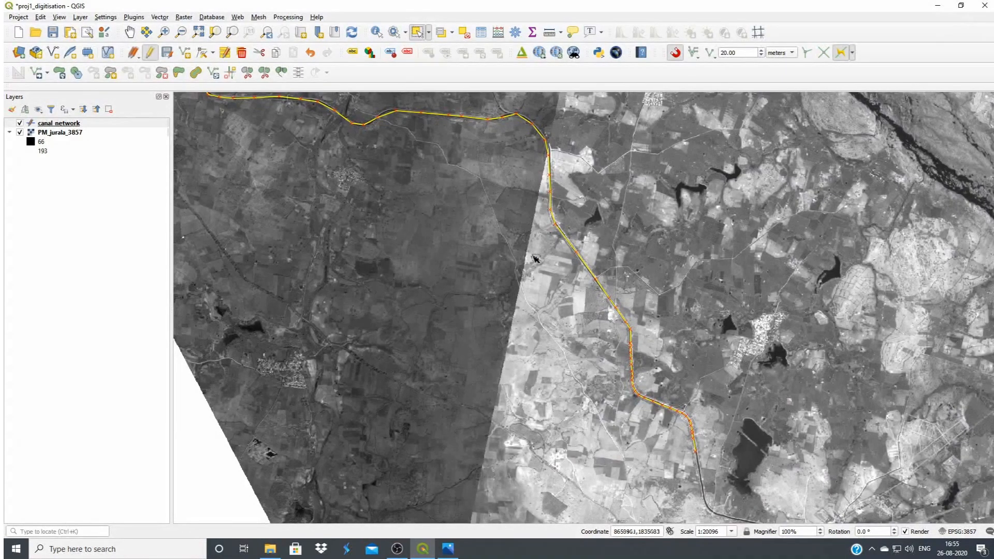
left_click(280, 72)
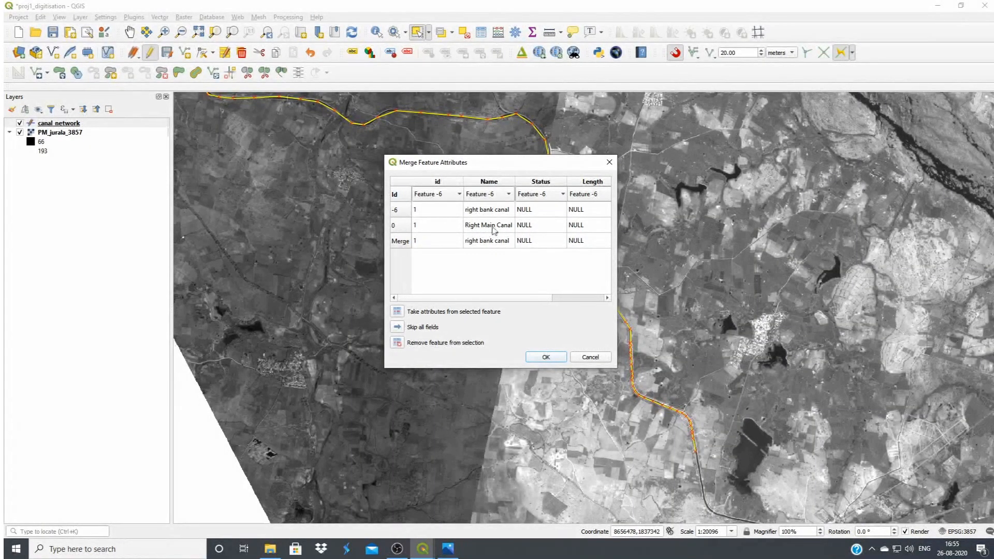
left_click(402, 229)
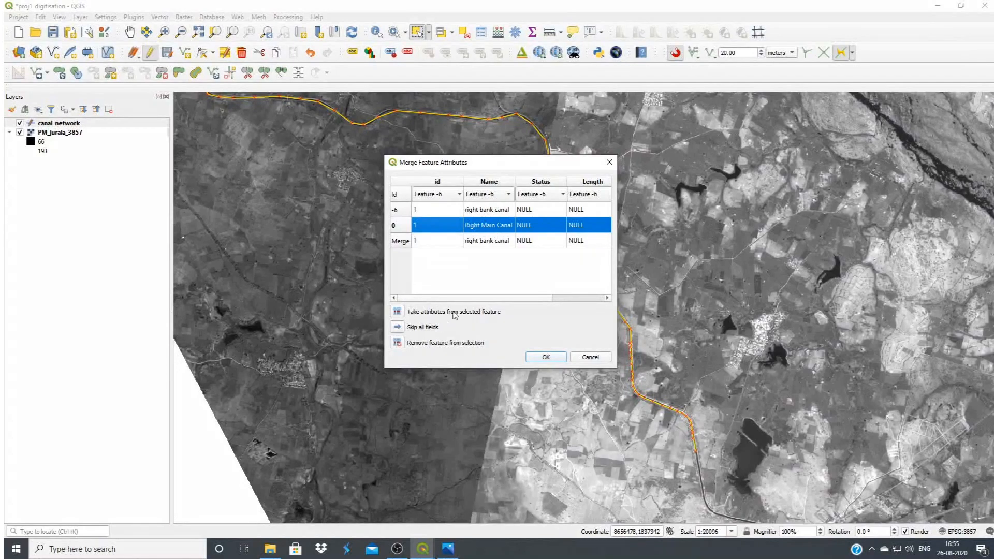
left_click(396, 312)
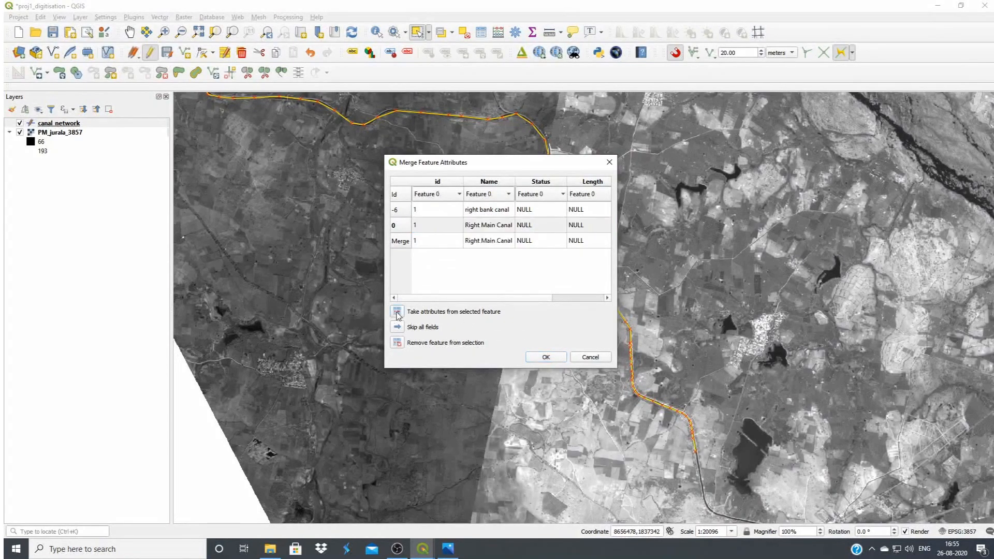
left_click(546, 358)
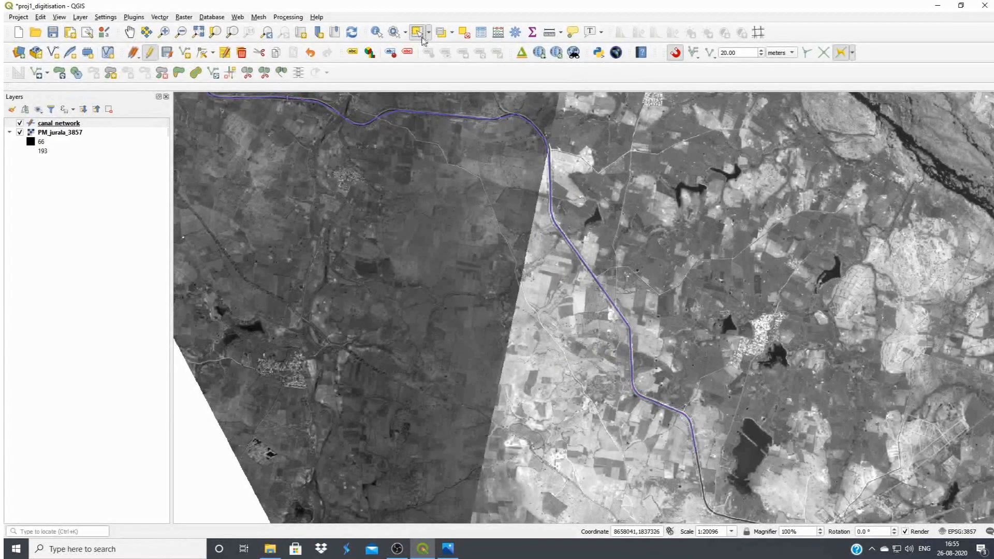
Select the merged main canal and examine whether it is one feature along its full course from the dam
left_click(560, 223)
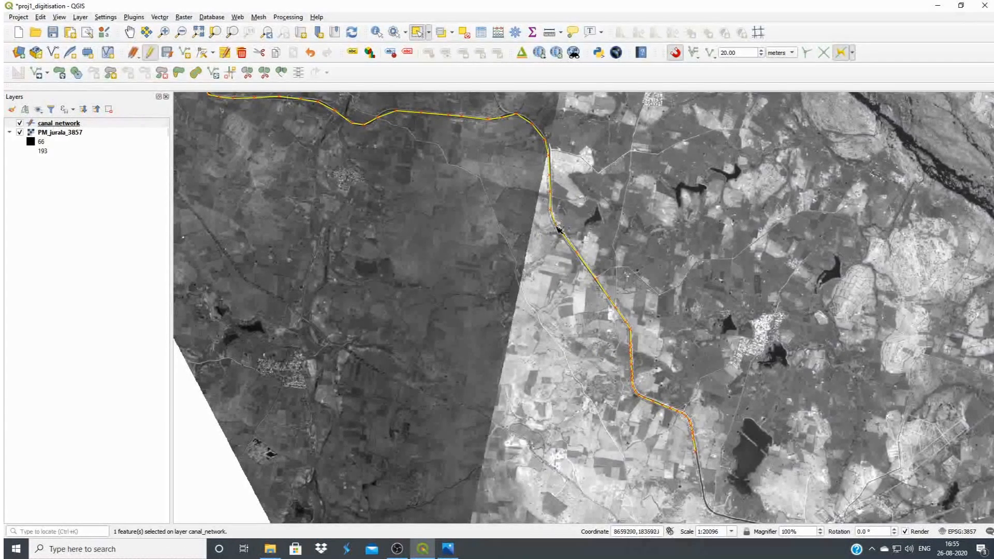
scroll(603, 321, "down", 1)
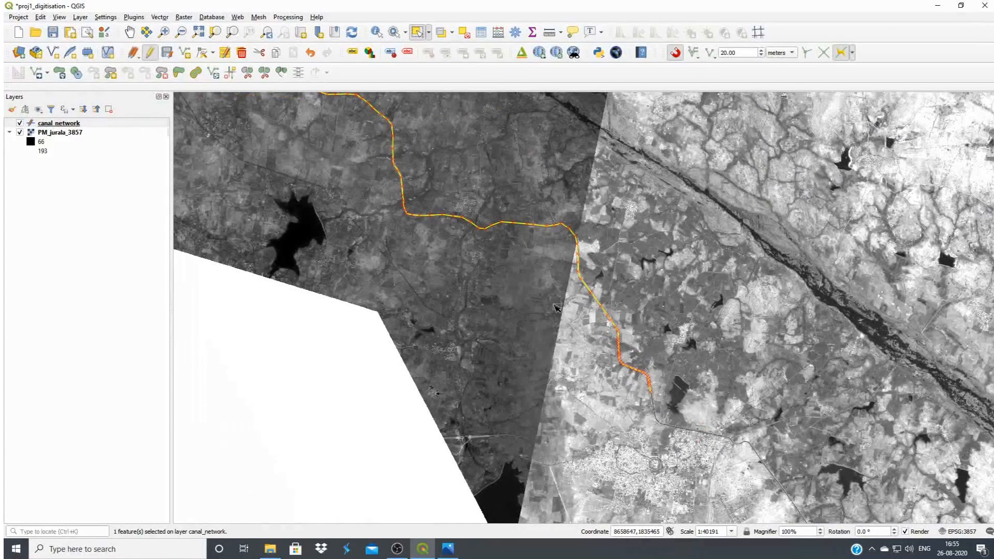
scroll(619, 259, "down", 1)
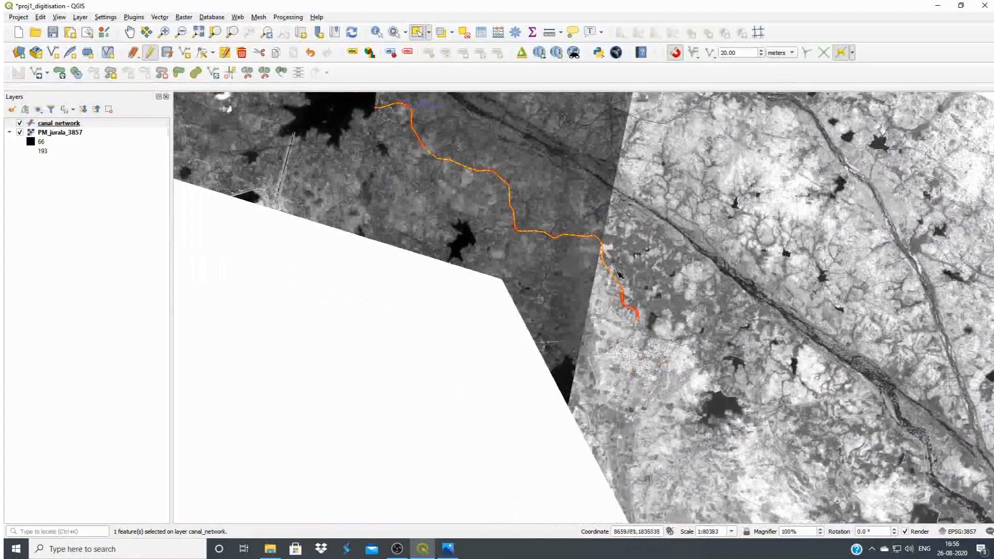
scroll(619, 277, "down", 1)
scroll(525, 184, "up", 1)
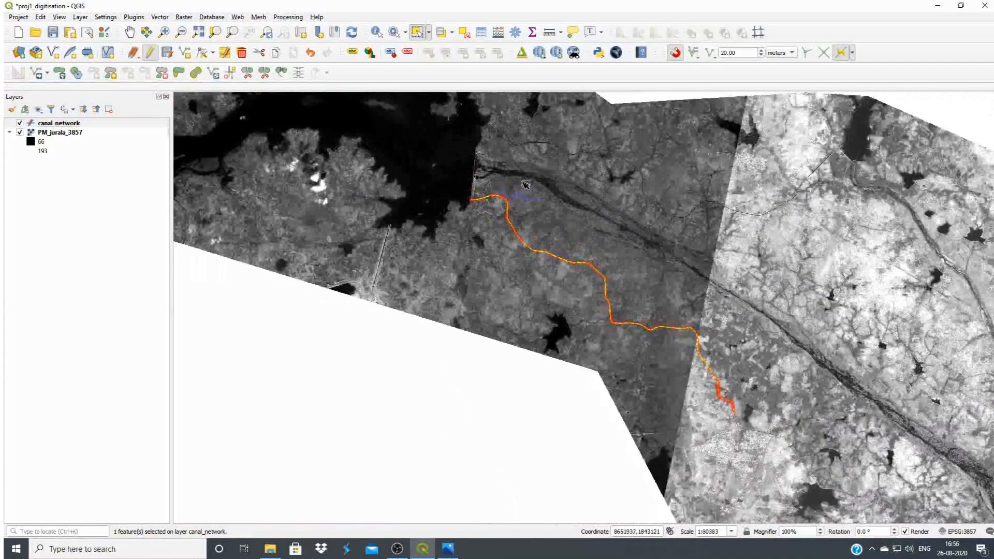
Stop editing the canal_network layer and save its edits
left_click(78, 123)
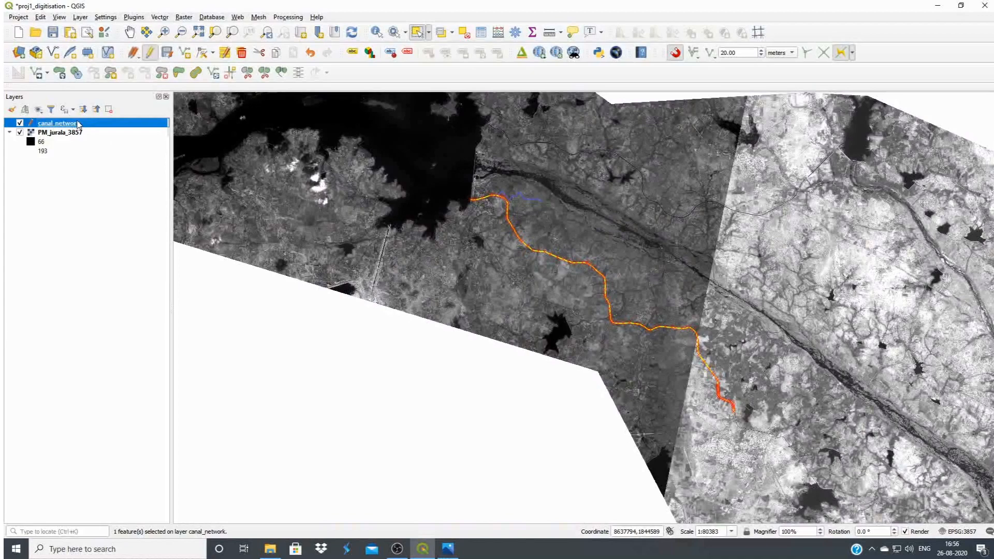
left_click(150, 53)
left_click(482, 280)
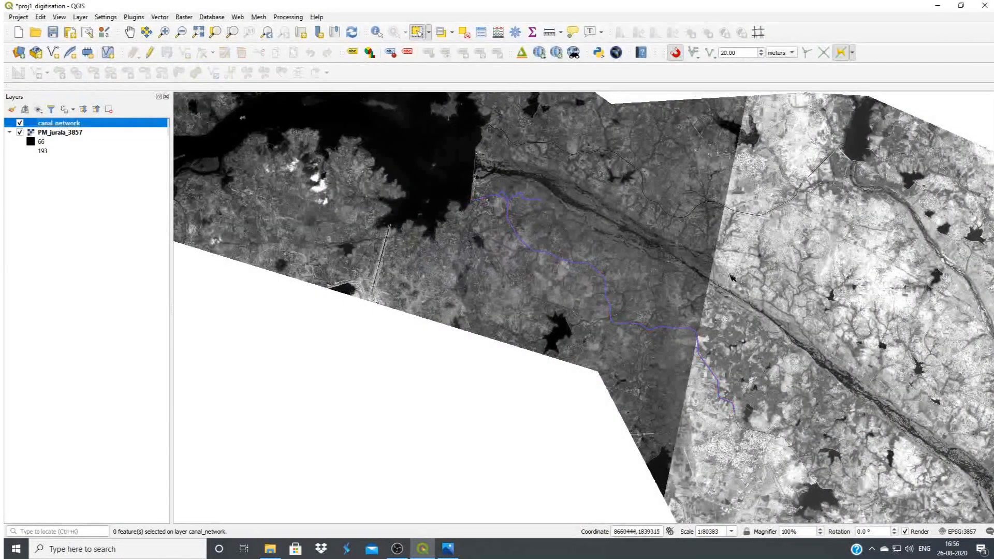
Review the digitised canal network with the PM_jurala_3857 imagery hidden and shown, and examine where the branch canal leaves the main canal
scroll(533, 204, "up", 1)
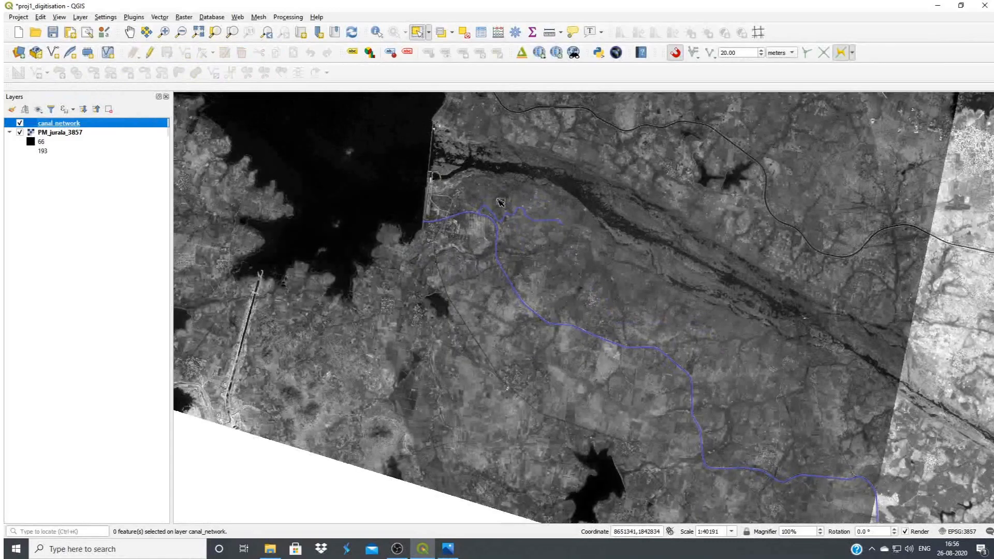
scroll(502, 204, "down", 1)
left_click(20, 133)
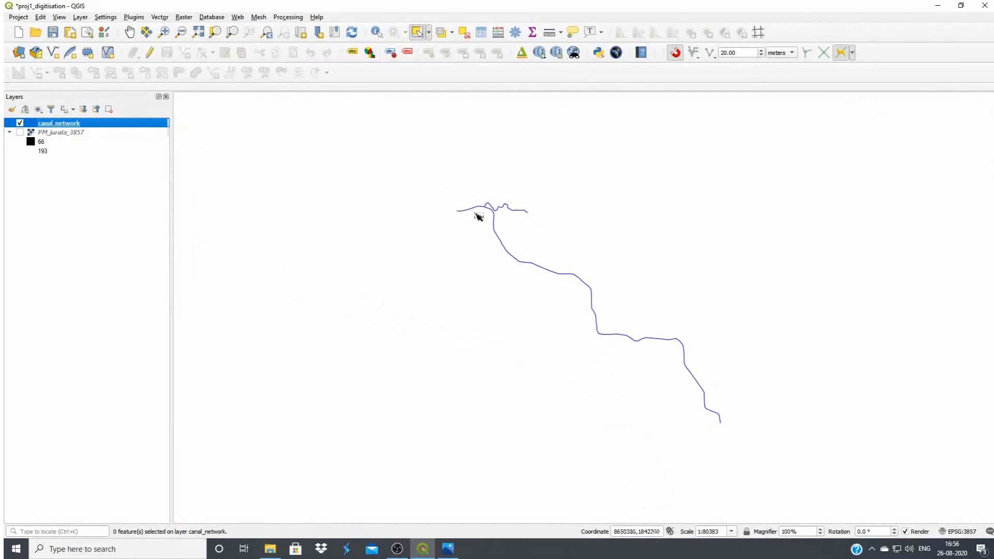
left_click(20, 133)
scroll(501, 211, "up", 1)
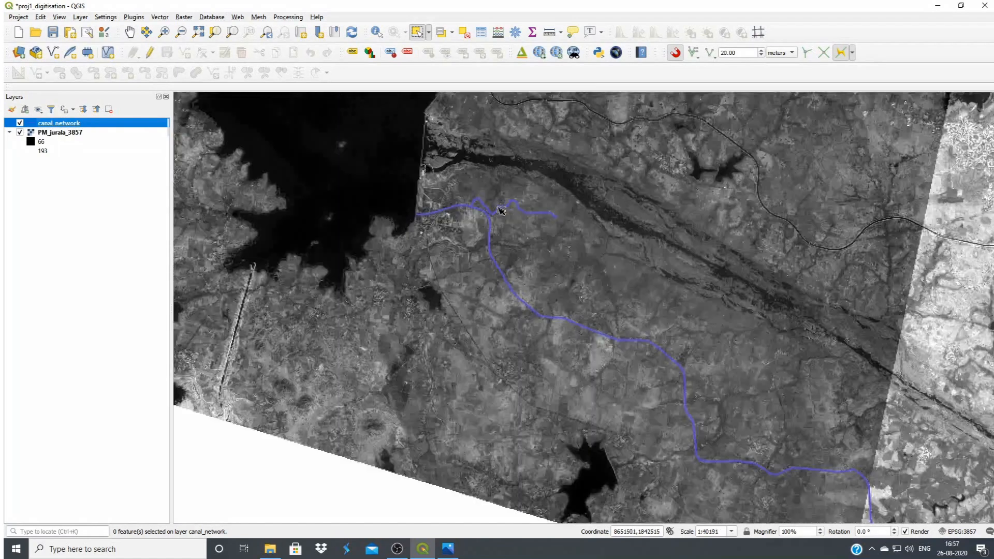
scroll(501, 210, "up", 2)
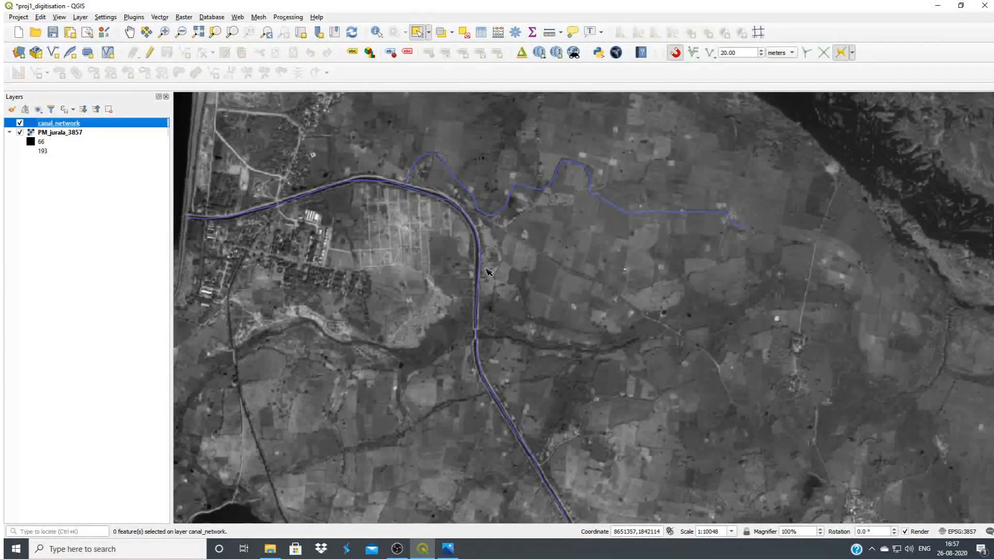
scroll(414, 210, "up", 1)
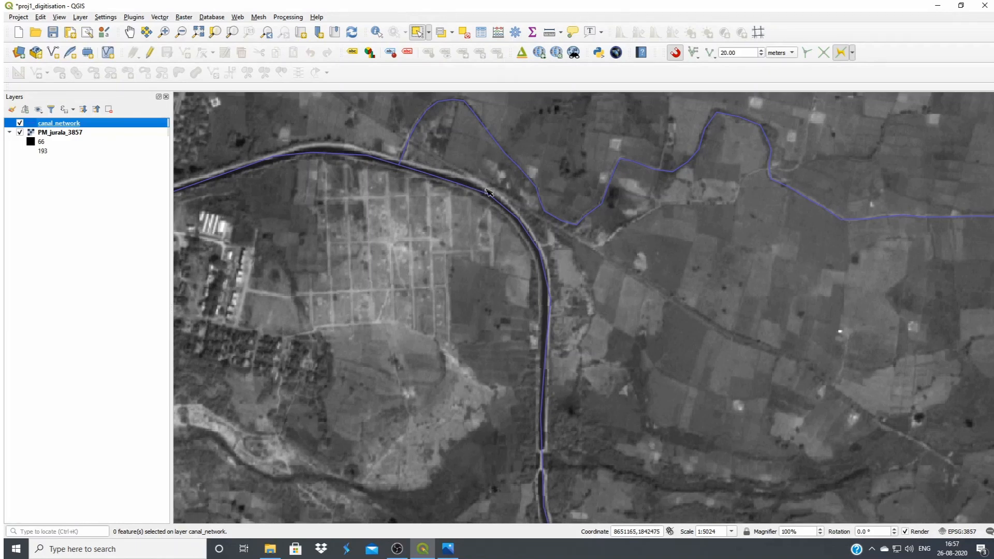
left_click(418, 33)
scroll(627, 354, "down", 1)
scroll(638, 357, "down", 3)
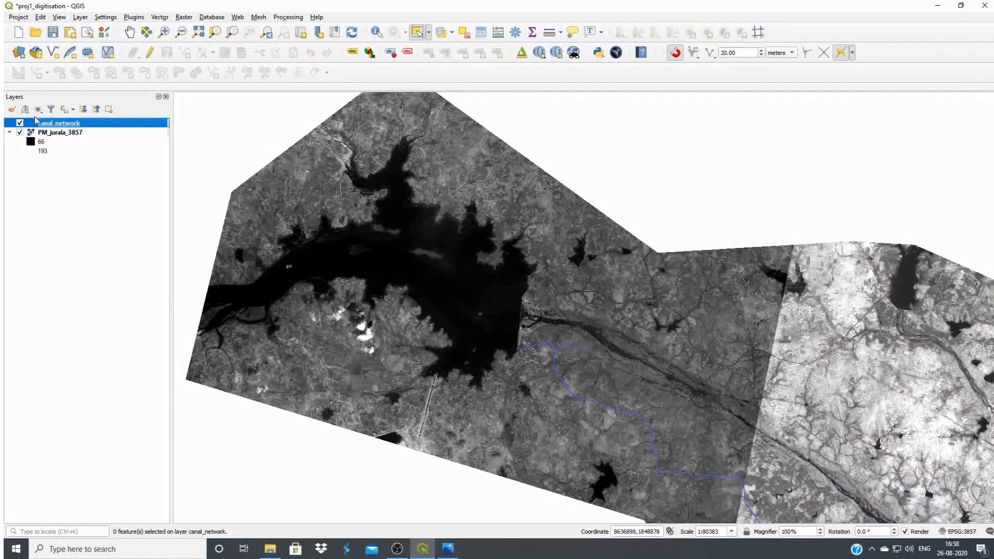
Start a new shapefile layer with the file name reservoirs in the Jurala_Irrigation_project folder
left_click(56, 55)
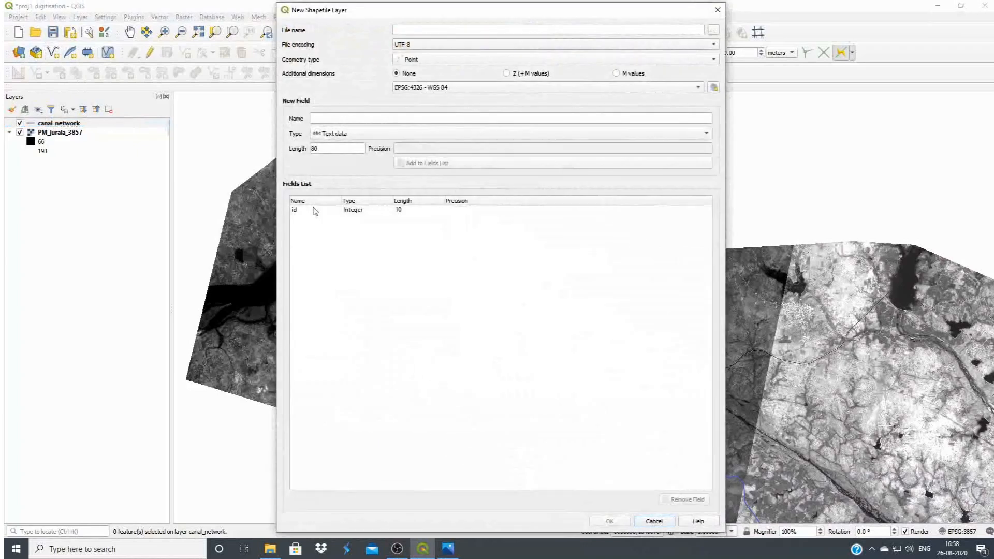
left_click(714, 30)
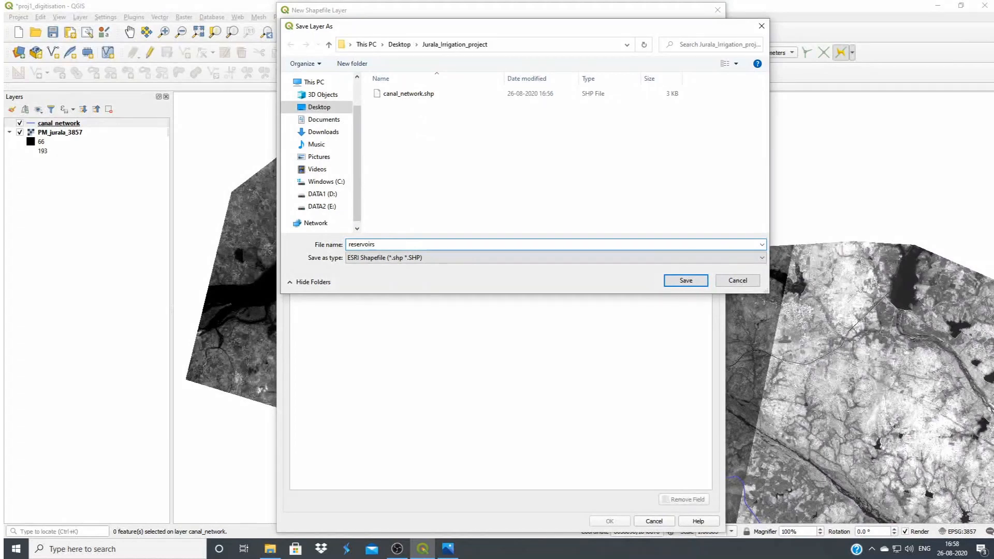
type("reservoirs")
left_click(686, 280)
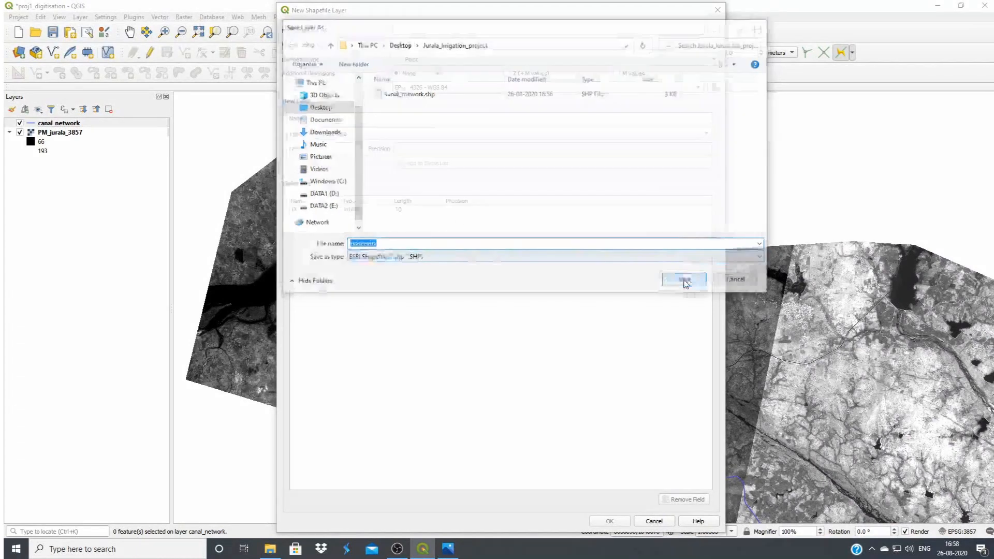
Set the new layer's geometry type to Polygon and its coordinate system to EPSG:3857 - WGS 84 / Pseudo-Mercator
left_click(422, 62)
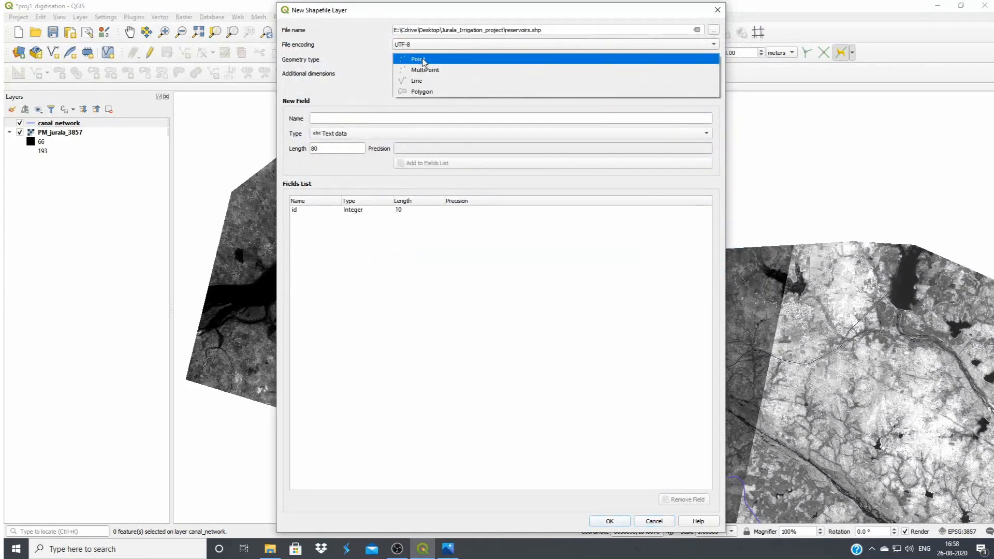
left_click(432, 91)
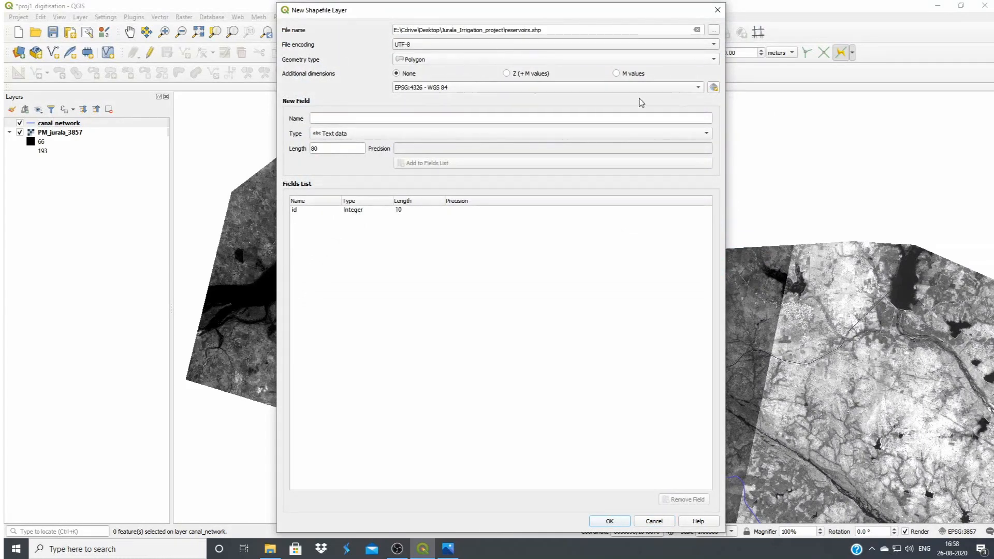
left_click(715, 89)
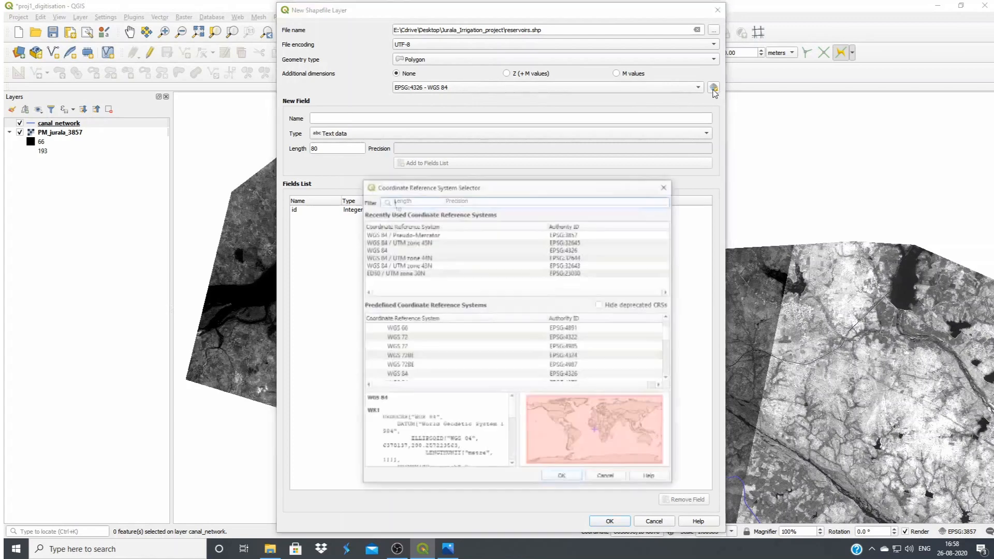
left_click(434, 234)
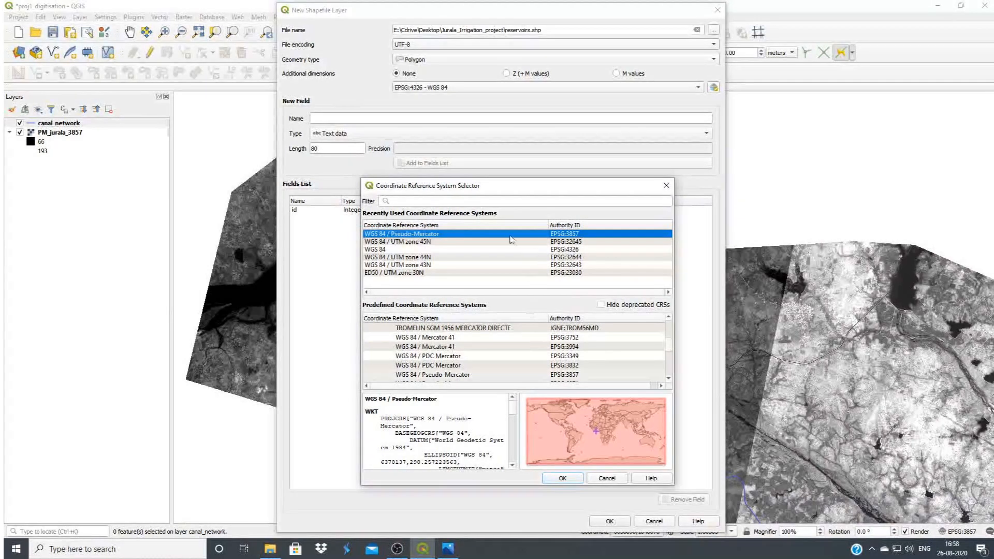
left_click(563, 478)
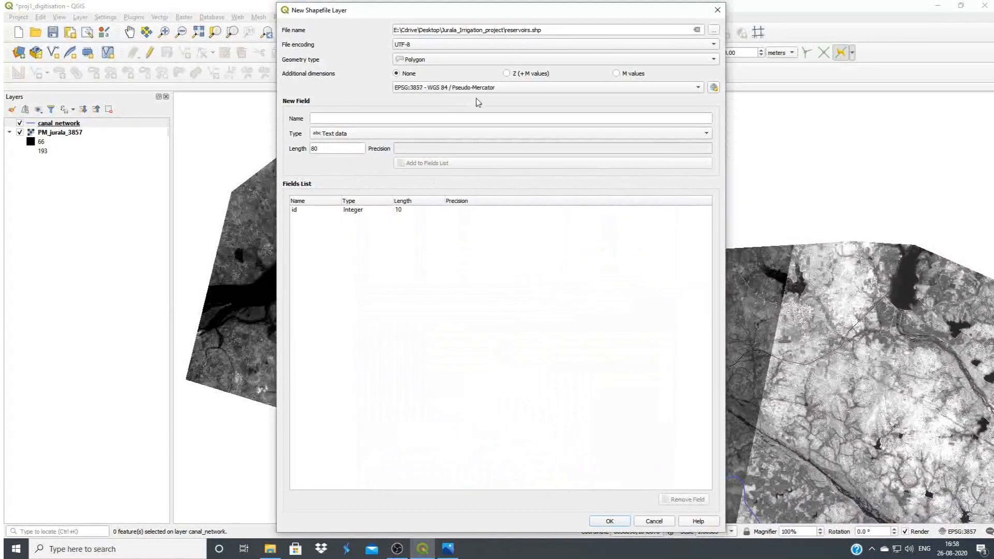
Add a text field Name of length 80 and a decimal number field Area of length 20, and create the layer
left_click(322, 118)
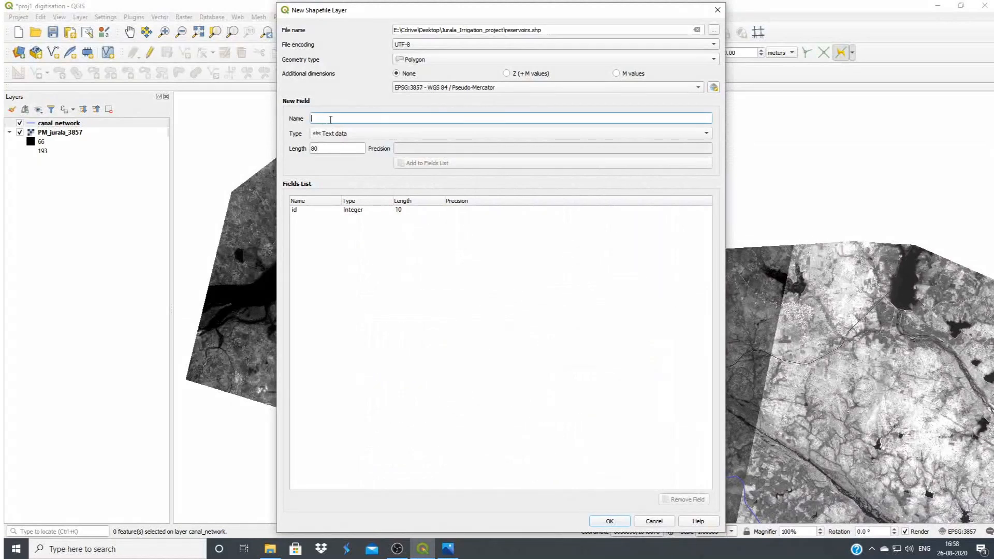
type("Name")
left_click(435, 163)
type("Area")
left_click(336, 134)
left_click(356, 154)
left_click(415, 164)
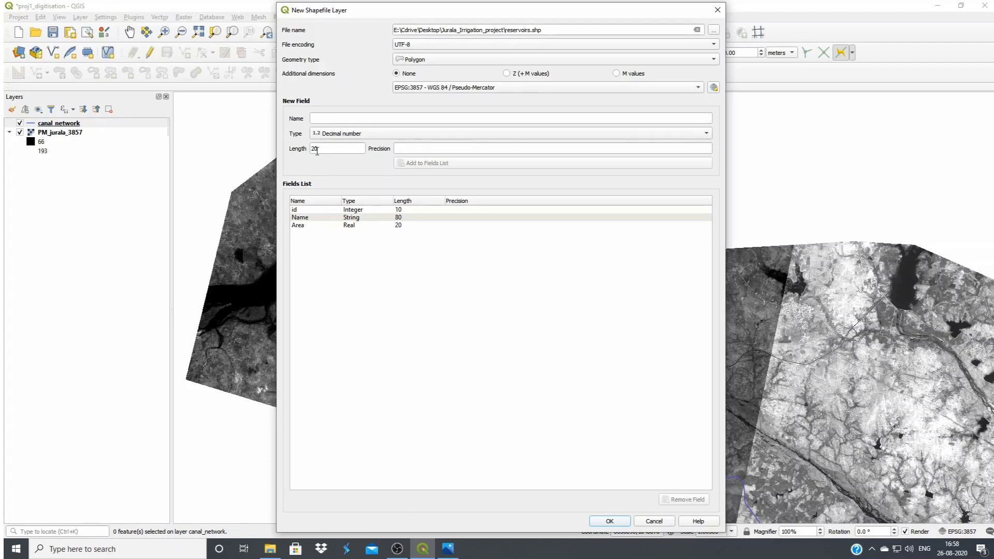
left_click(611, 522)
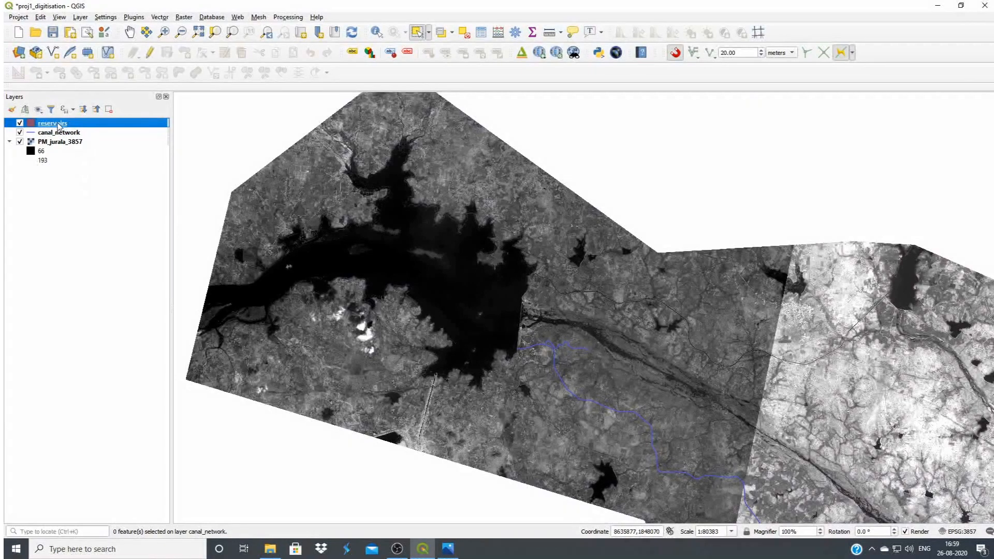
Enable editing on the reservoirs layer and begin a polygon along the dam, from its southern end up to the northern canal head
left_click(151, 53)
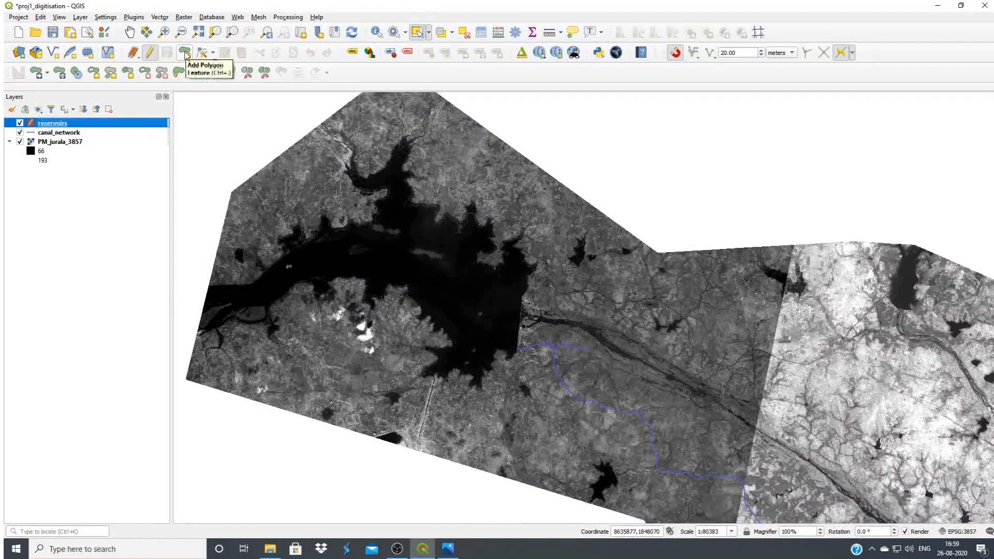
left_click(185, 52)
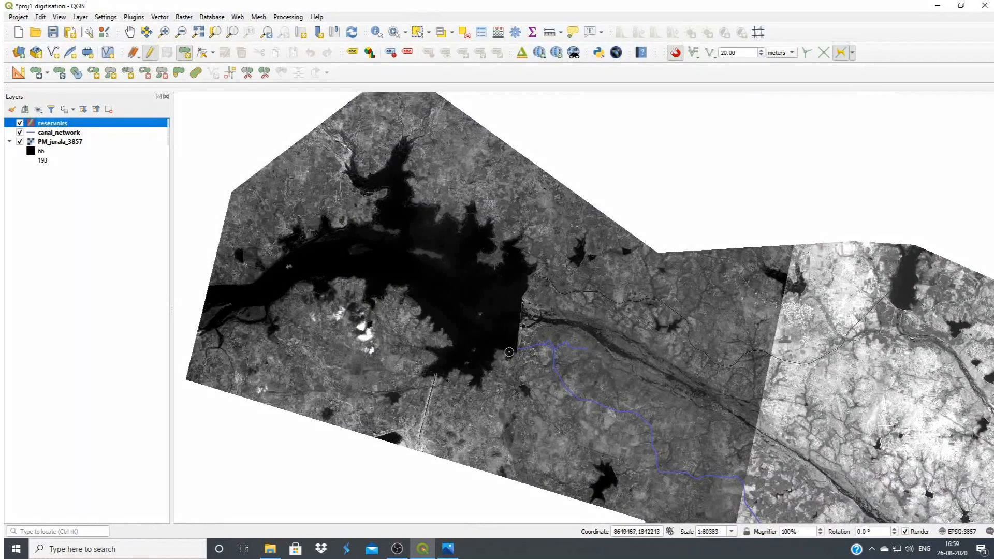
scroll(509, 353, "up", 1)
scroll(516, 350, "up", 1)
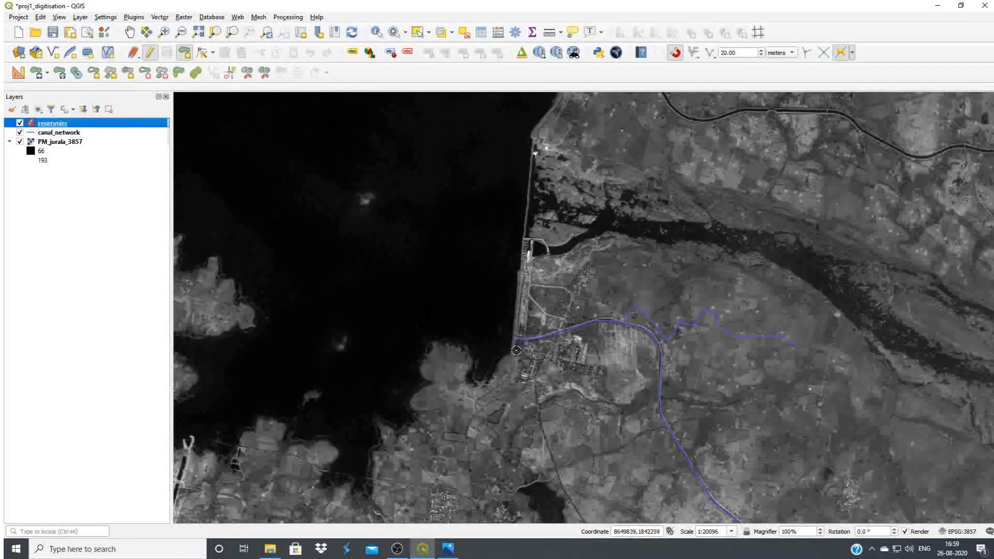
scroll(516, 352, "up", 1)
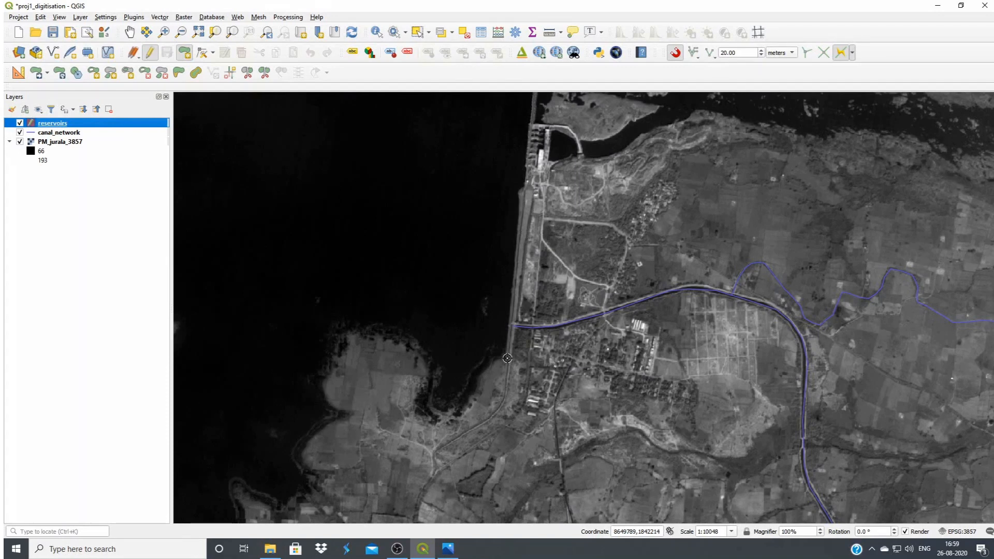
left_click(508, 358)
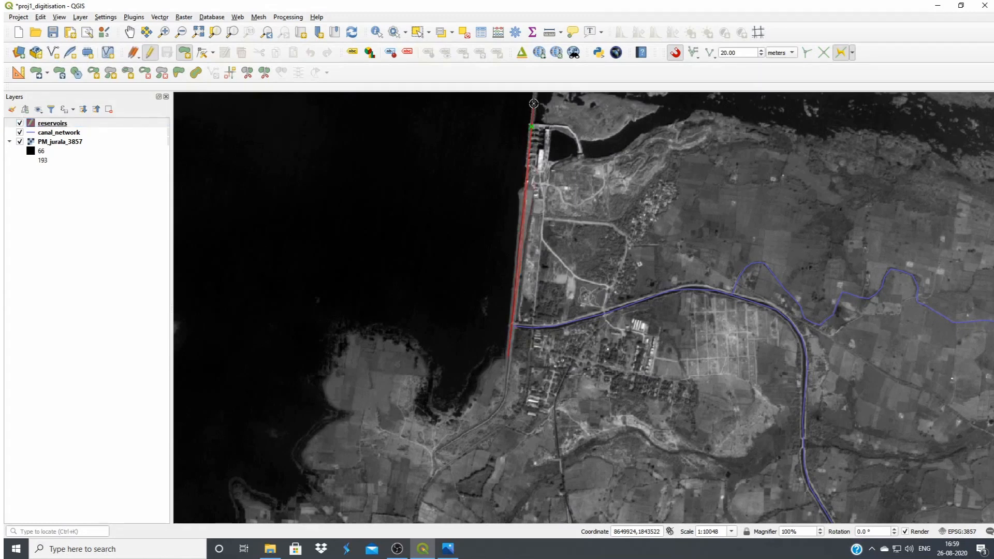
left_click_drag(534, 106, 532, 503)
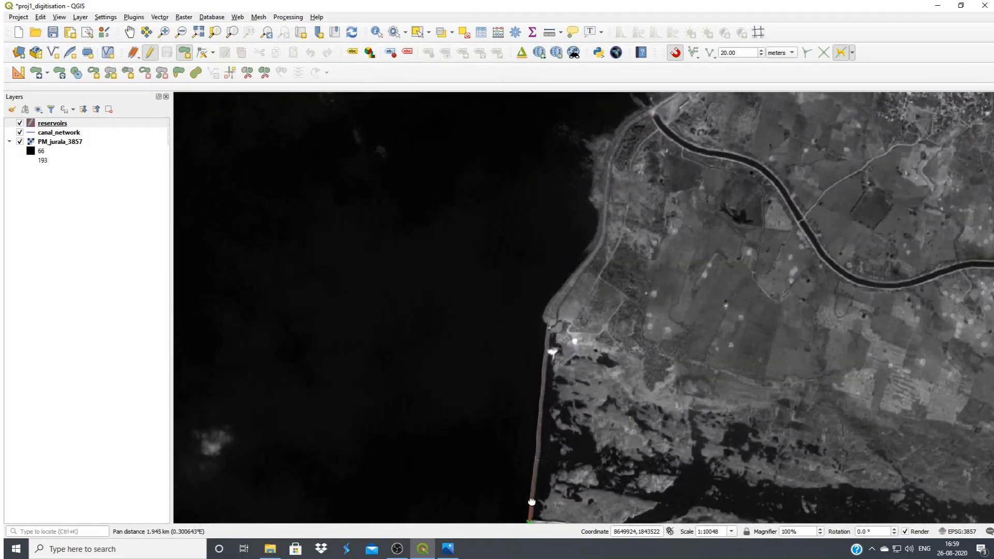
left_click(554, 294)
left_click(611, 141)
left_click_drag(638, 115, 568, 362)
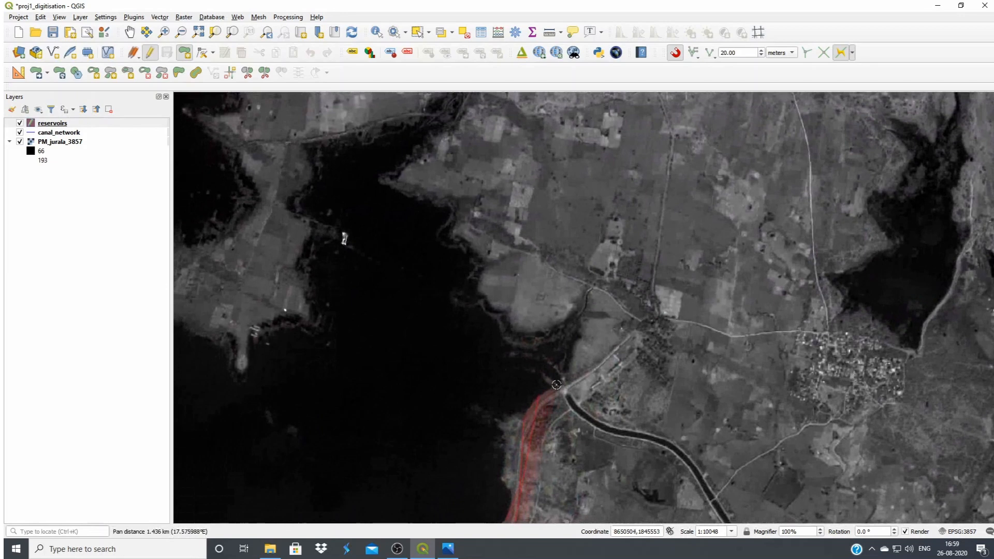
Continue the reservoir polygon from the northern canal head along the eastern shore, around the headlands to the narrow northeastern arm
left_click(574, 320)
left_click(514, 336)
left_click(487, 267)
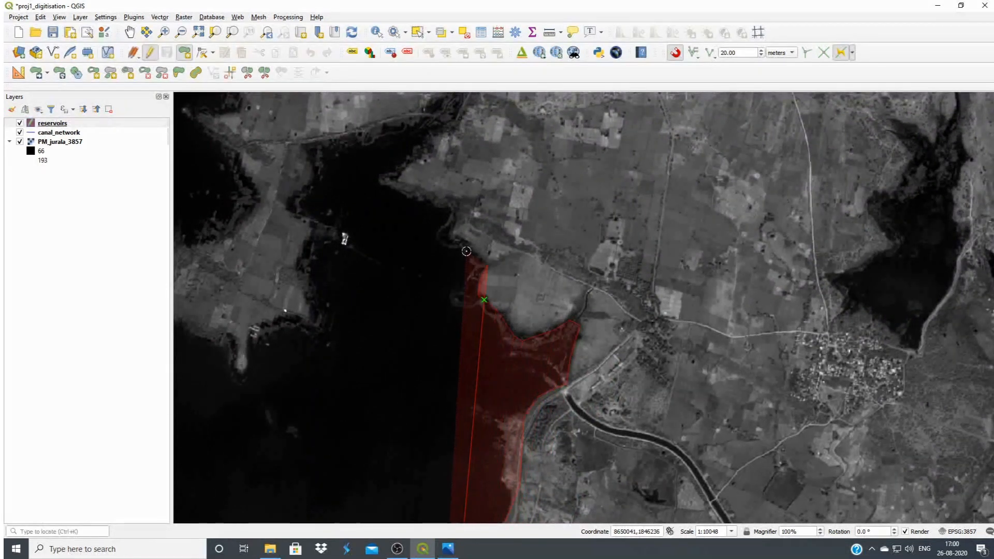
left_click(449, 236)
left_click(461, 201)
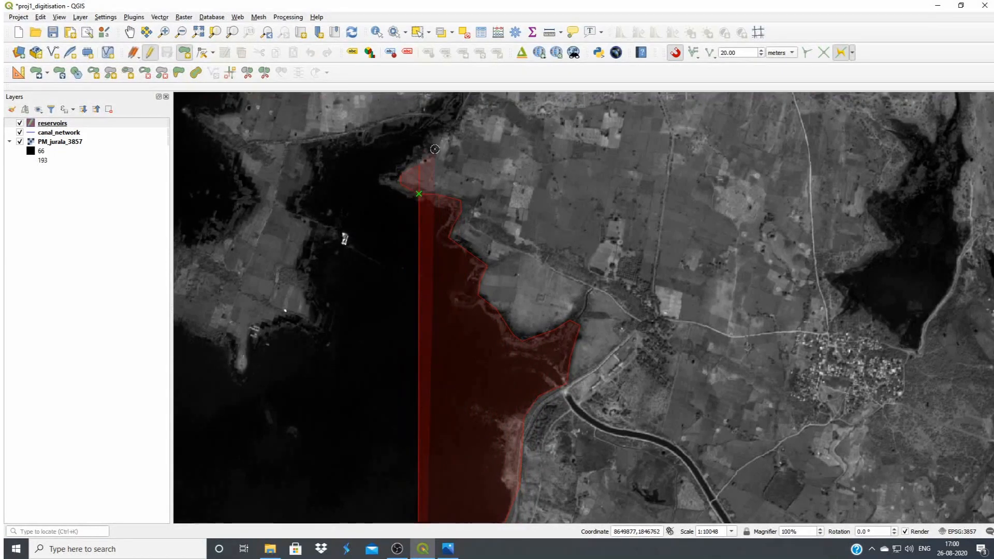
left_click(469, 109)
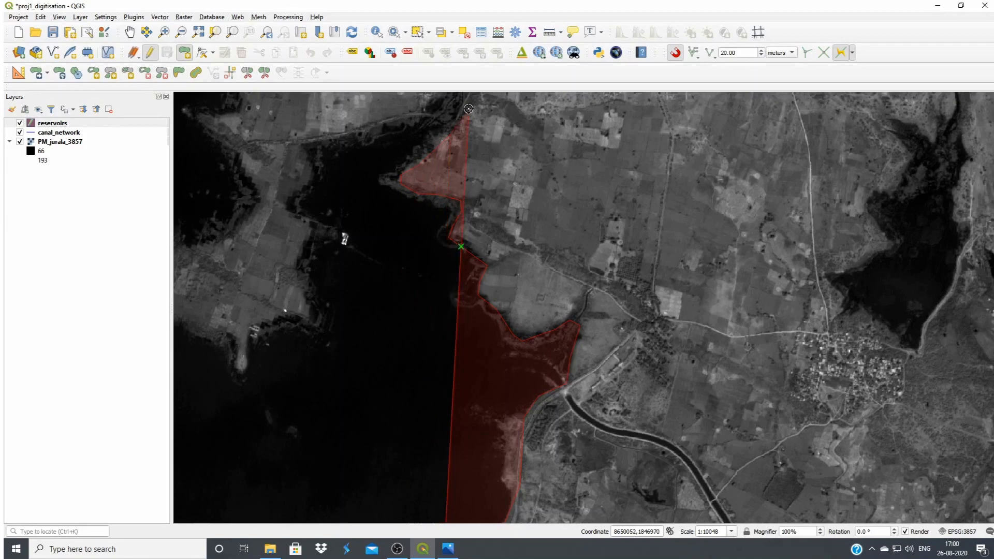
Trace the reservoir boundary around the tip of the narrow northeastern arm and westward along its northern bank
left_click_drag(470, 108, 496, 222)
left_click(501, 200)
left_click(495, 177)
left_click(476, 196)
left_click(468, 214)
left_click(455, 228)
left_click(420, 228)
left_click(392, 240)
left_click(358, 249)
left_click(345, 257)
Trace the western shore of the northeastern inlet southward, including its small notch, to the end of the peninsula
left_click(344, 278)
left_click(343, 296)
left_click(315, 312)
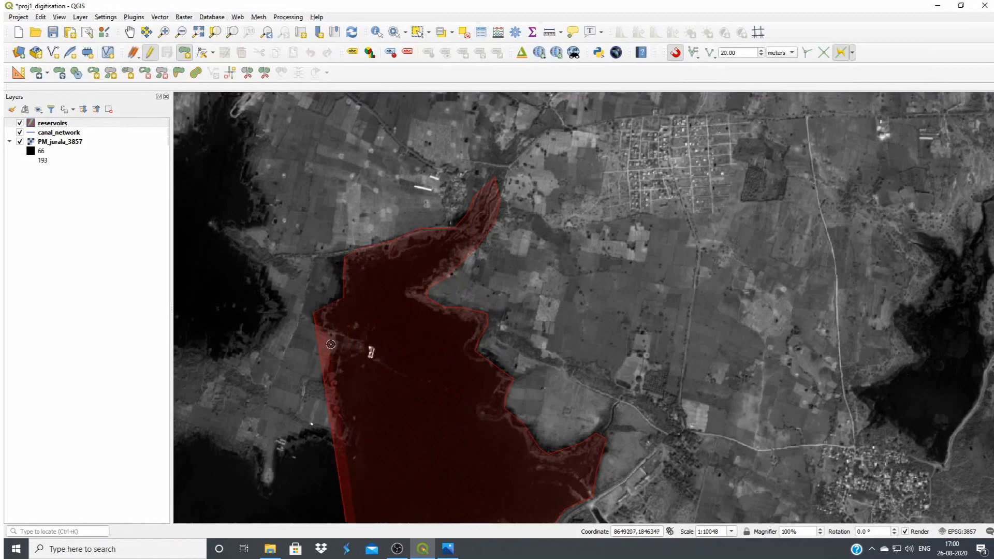
left_click(350, 341)
left_click(342, 370)
left_click(341, 394)
left_click(352, 422)
left_click(347, 435)
left_click(294, 444)
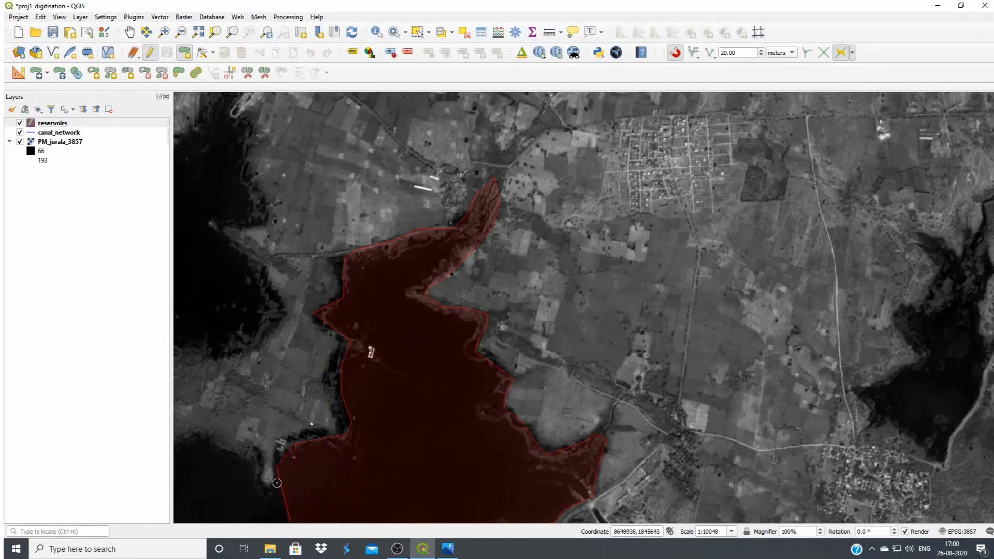
Trace the reservoir boundary around the southern edge and western end of the peninsula, returning eastward along its northern edge
left_click(230, 450)
left_click(210, 436)
left_click_drag(210, 436, 417, 447)
left_click(387, 446)
left_click(339, 422)
left_click(340, 387)
left_click(354, 368)
left_click(395, 378)
left_click(448, 380)
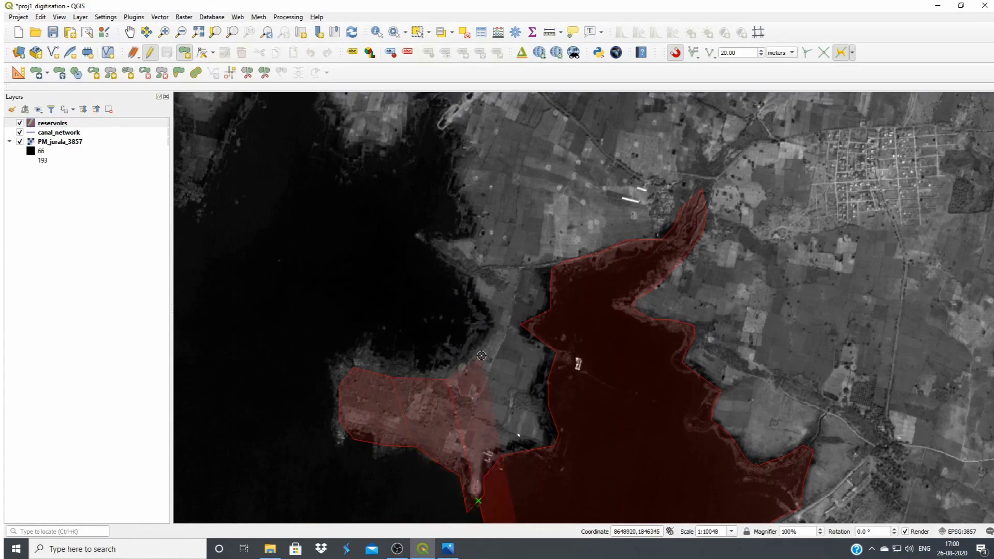
Continue the polygon northward from the peninsula along the shore to the head of the small inlet southwest of the village
left_click(498, 316)
left_click(447, 236)
left_click_drag(458, 167, 506, 359)
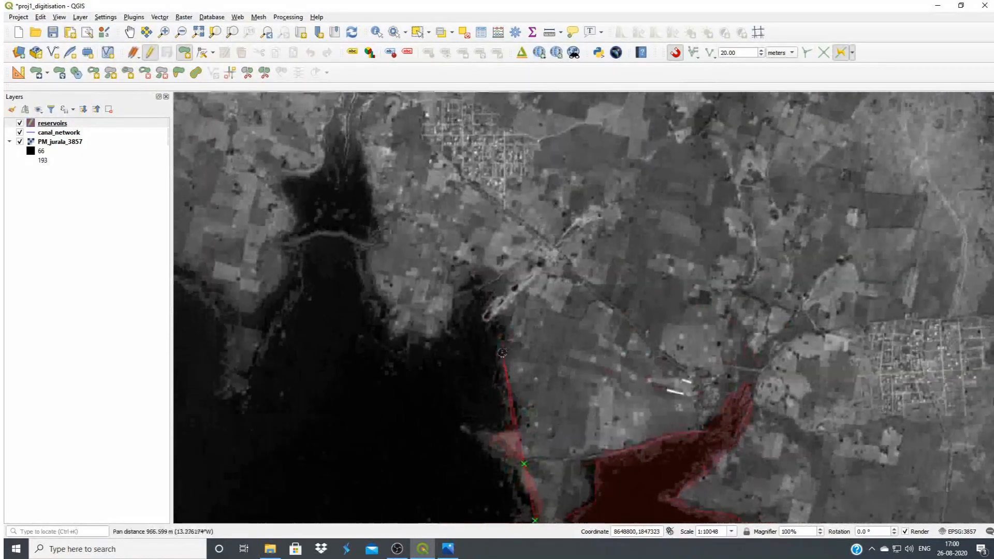
left_click(471, 270)
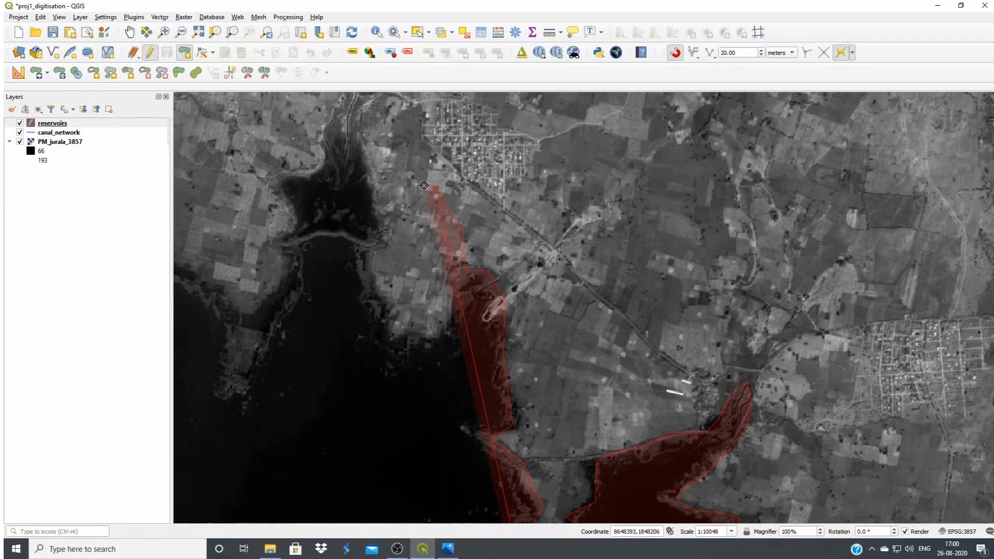
Remove the last two misplaced vertices and continue the boundary around the headland and up the eastern side of the next inlet
key("BackSpace")
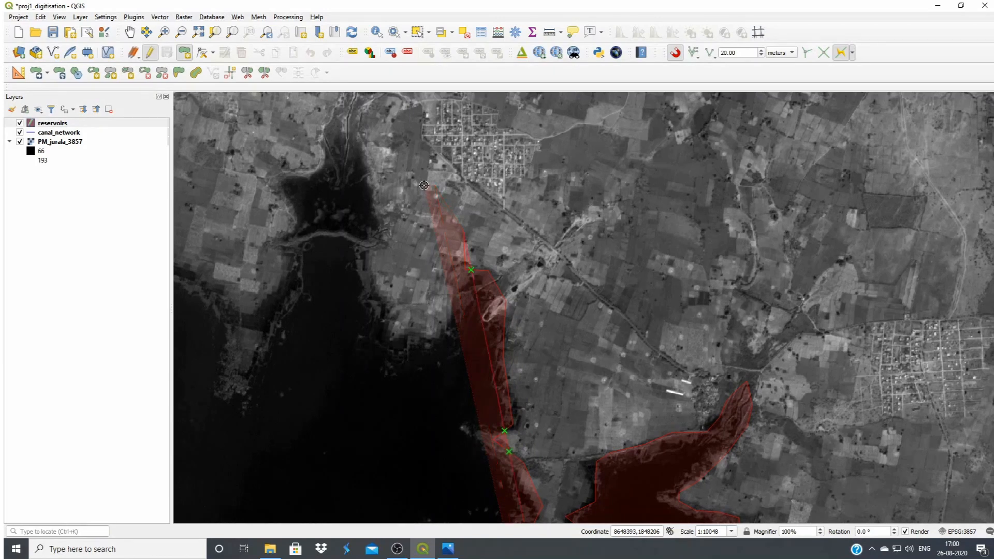
key("BackSpace")
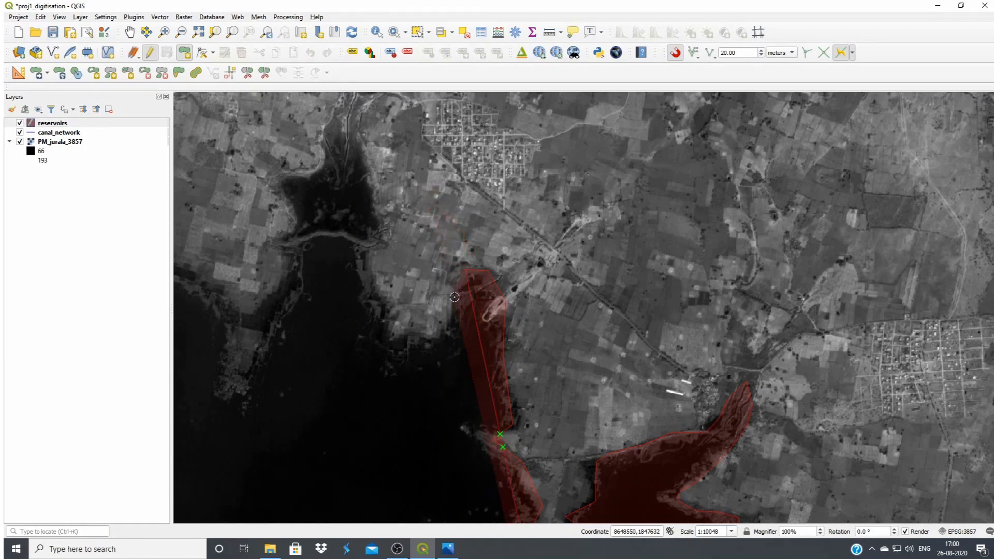
left_click(426, 336)
left_click(393, 331)
left_click(362, 296)
left_click(362, 252)
left_click(376, 213)
left_click(377, 181)
left_click(339, 121)
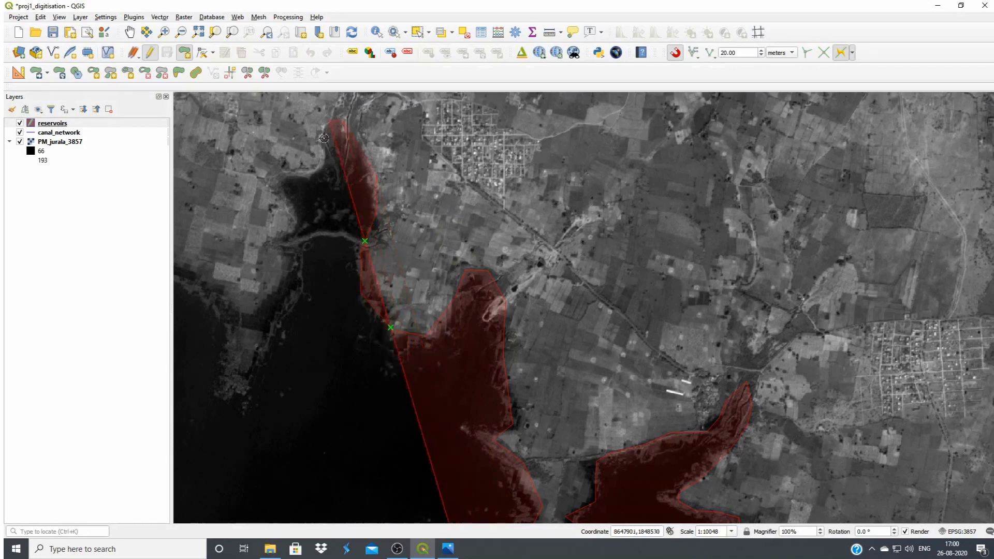
Trace the western side of the inlet back down and around the narrow headland into the neighbouring bay
left_click(280, 185)
left_click(286, 243)
left_click(299, 273)
left_click(292, 302)
left_click(275, 342)
left_click(253, 387)
left_click(222, 385)
left_click(231, 340)
left_click(207, 291)
left_click(193, 274)
Trace the reservoir boundary along the broad bay's northern shore westward and around the tip of the next headland
left_click_drag(213, 278, 684, 319)
left_click(619, 291)
left_click(591, 299)
left_click(571, 340)
left_click(546, 359)
left_click(501, 378)
left_click(492, 334)
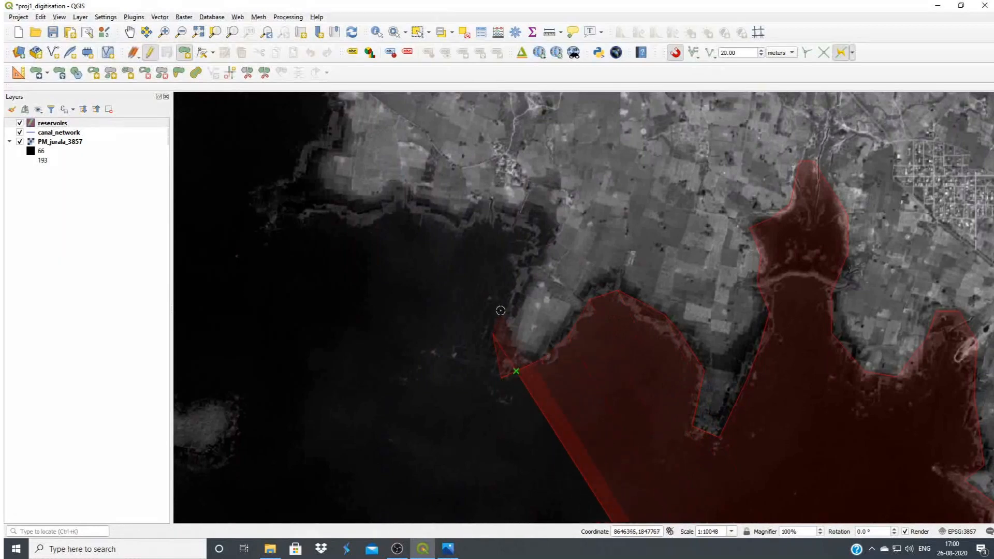
Trace the boundary up the headland's western side and across the head of the following bay
left_click(505, 307)
left_click(518, 277)
left_click(532, 261)
left_click(540, 241)
left_click(524, 227)
left_click(490, 222)
left_click(465, 234)
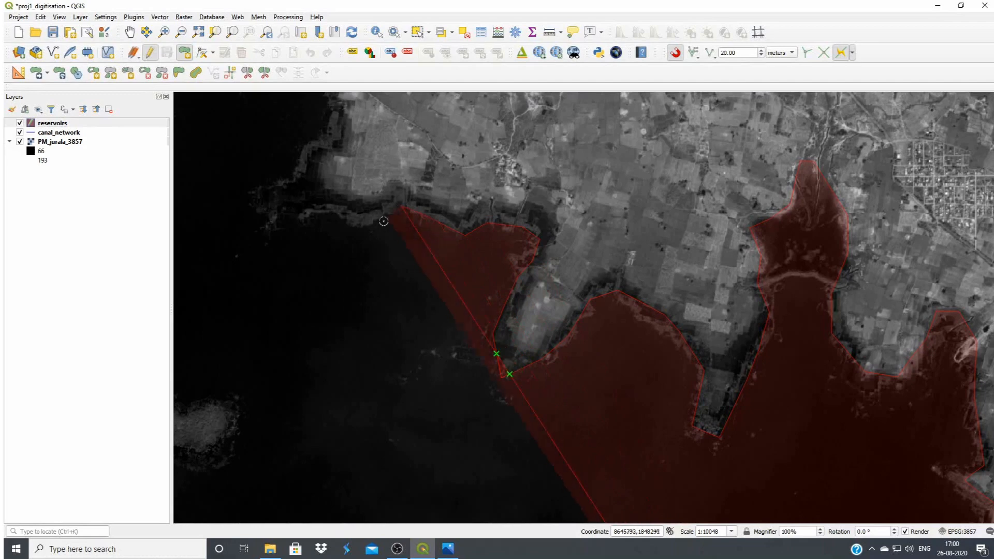
Trace the northern shore westward around the projecting western headland and up its far side
left_click(353, 230)
left_click(336, 216)
left_click(318, 212)
left_click(295, 226)
left_click(274, 214)
left_click(274, 194)
left_click(294, 176)
left_click(313, 147)
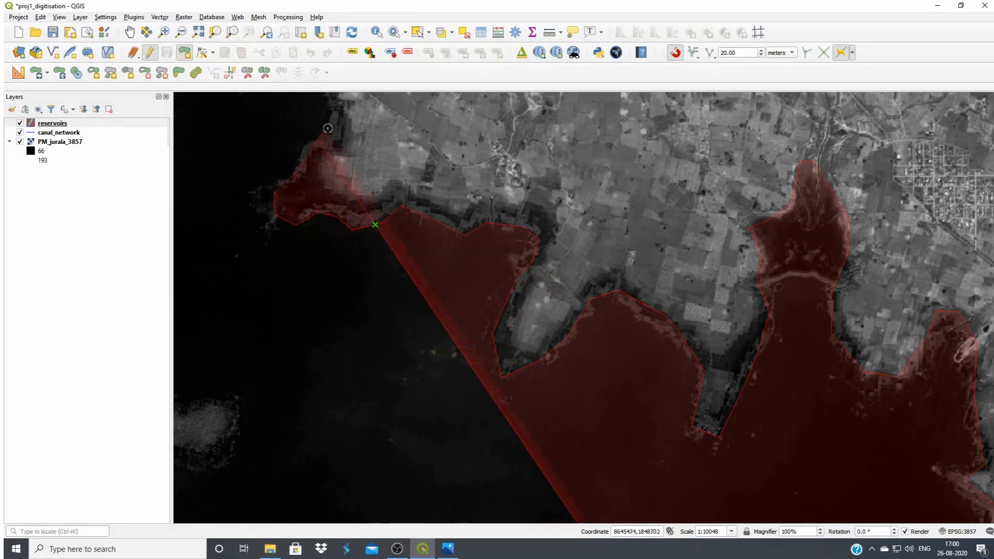
left_click(334, 122)
Trace the reservoir boundary up the northern arm's eastern shore, around the rounded headland and the small bay above it
left_click_drag(335, 122, 539, 488)
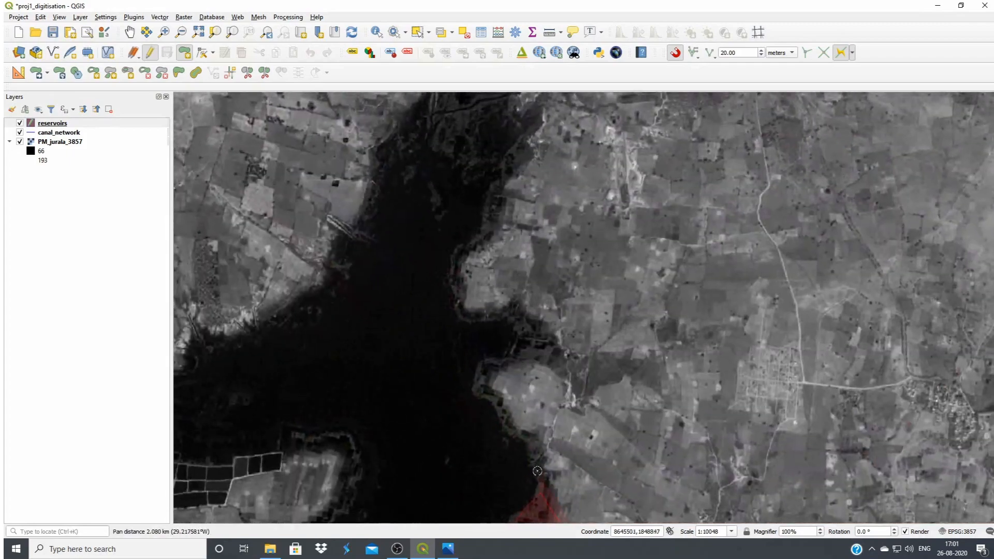
left_click(472, 386)
left_click(482, 364)
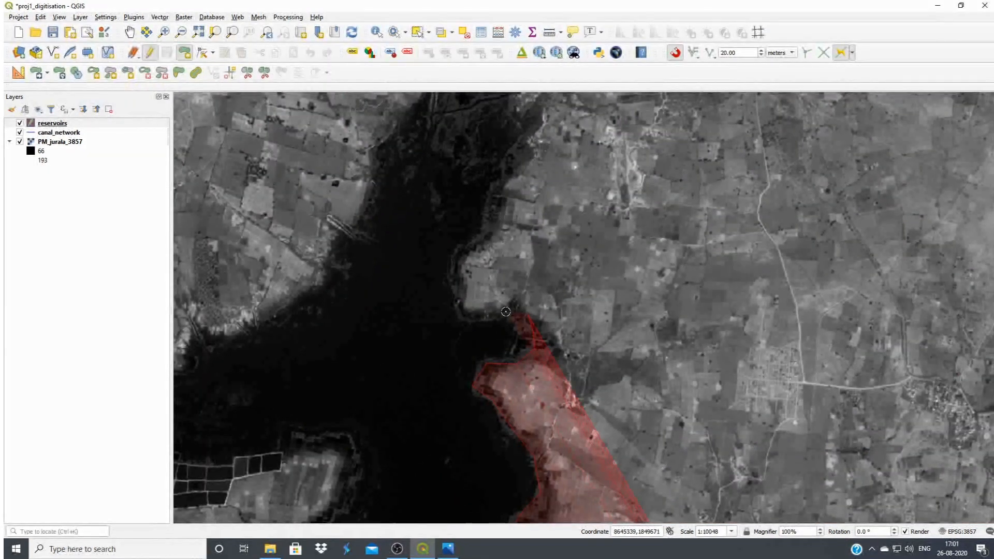
left_click(482, 311)
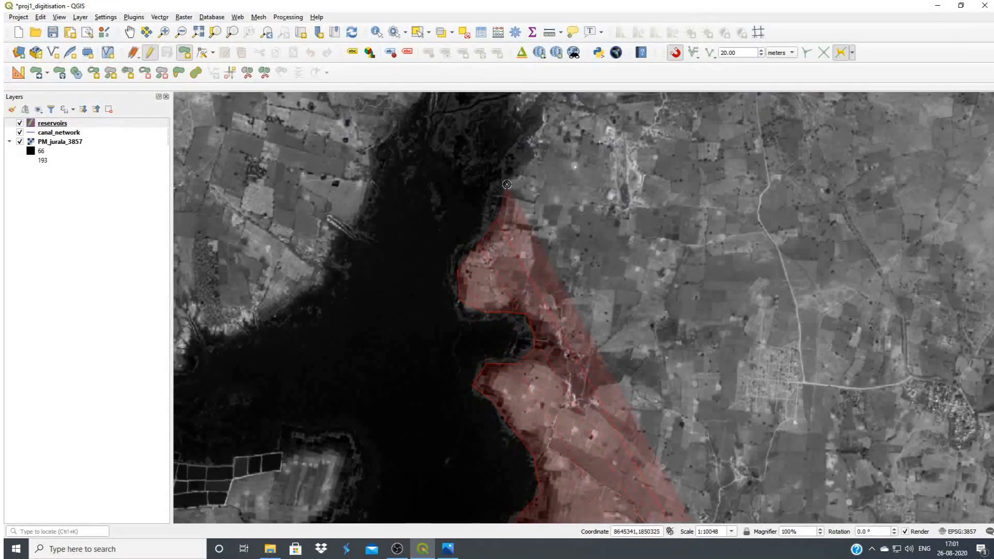
Trace the northern arm's upper eastern shore and across the stream mouth to the arm's head
left_click_drag(527, 150, 554, 213)
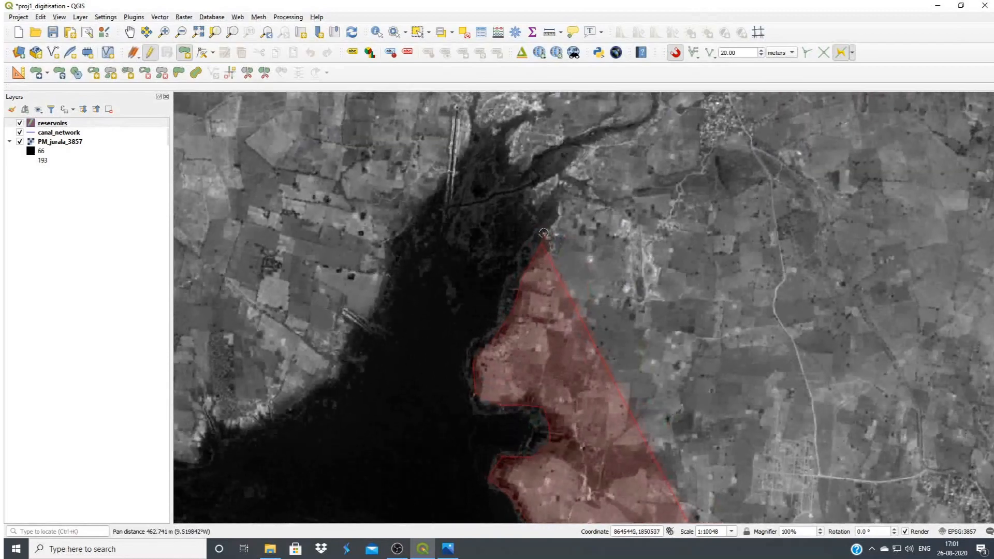
left_click(557, 191)
left_click(531, 196)
left_click(526, 183)
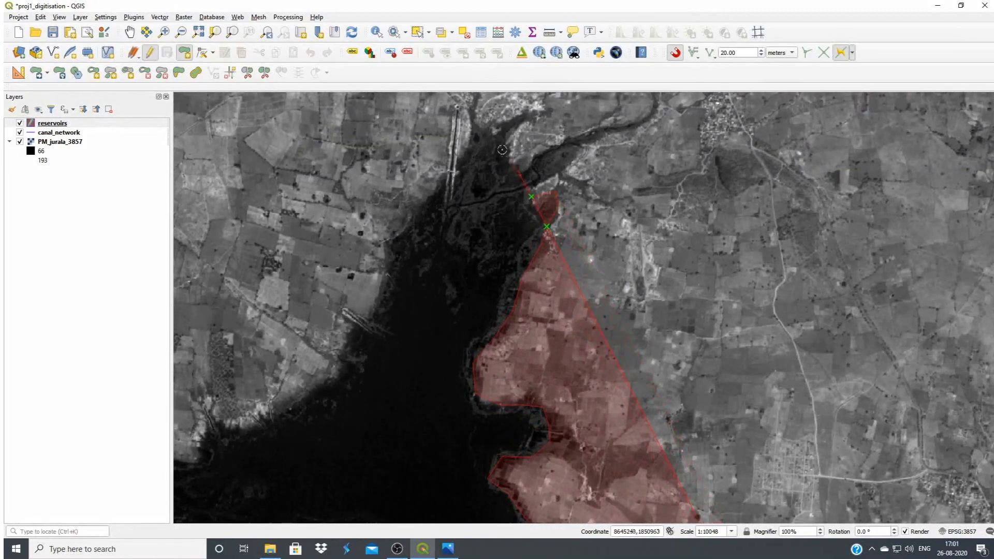
left_click(492, 133)
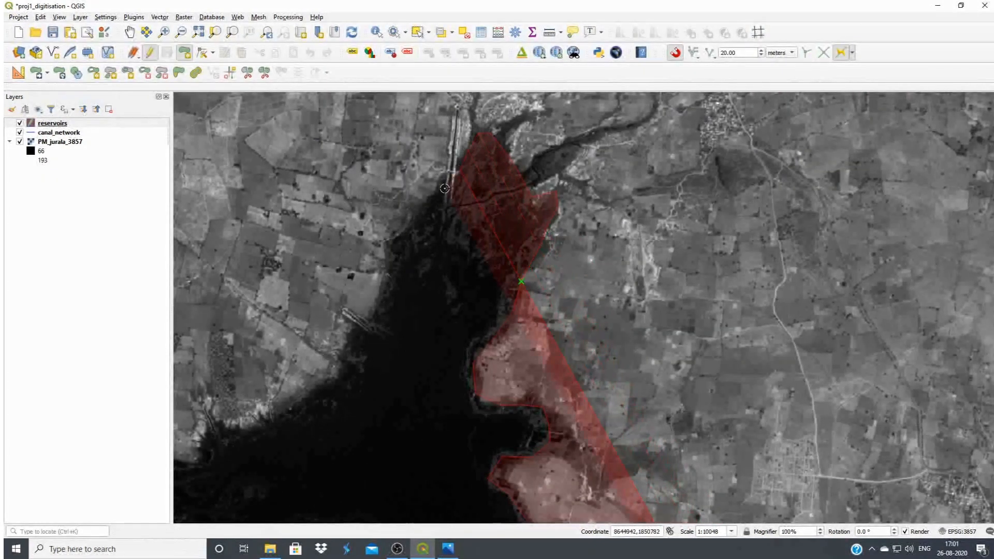
Trace the northern arm's western shore back down and south-westward past the short jetty
left_click(391, 253)
left_click(376, 316)
left_click(376, 331)
left_click(352, 372)
left_click(327, 397)
left_click(270, 422)
Trace the shore westward and up the narrow north-western creek to its tip and back down its western side
left_click_drag(247, 458, 539, 312)
left_click(509, 311)
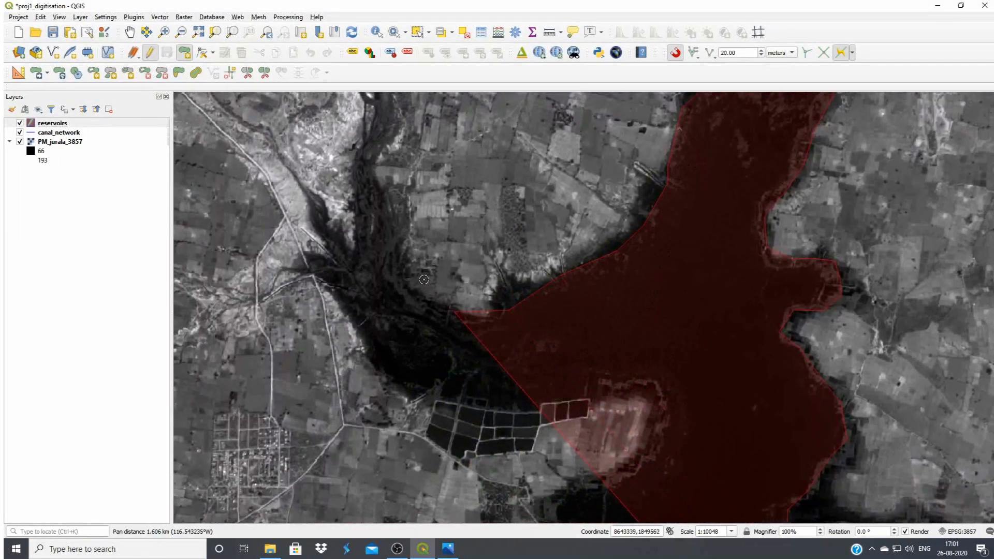
left_click(391, 248)
left_click(365, 144)
left_click(362, 263)
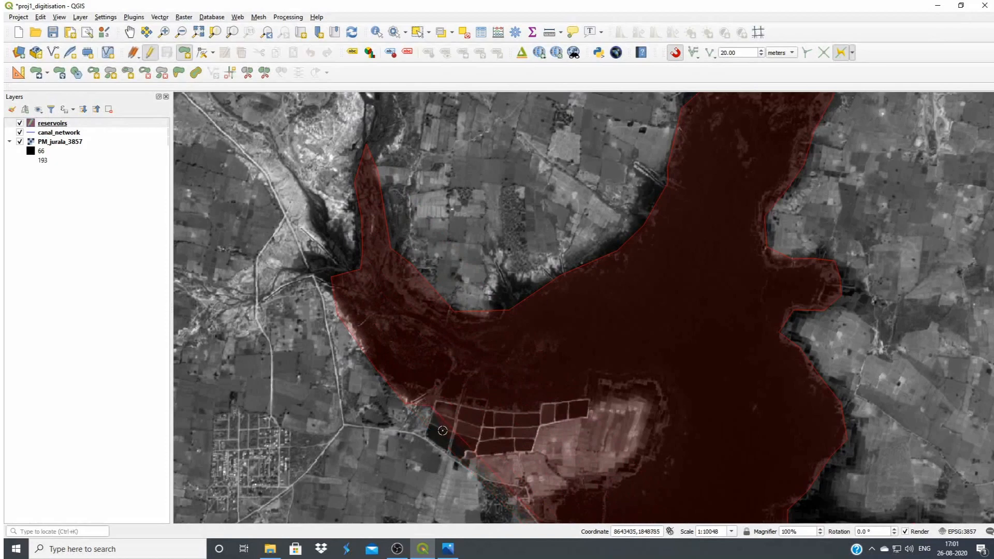
Trace around the pond grid and the adjoining peninsula to the shore just south of it
left_click(635, 475)
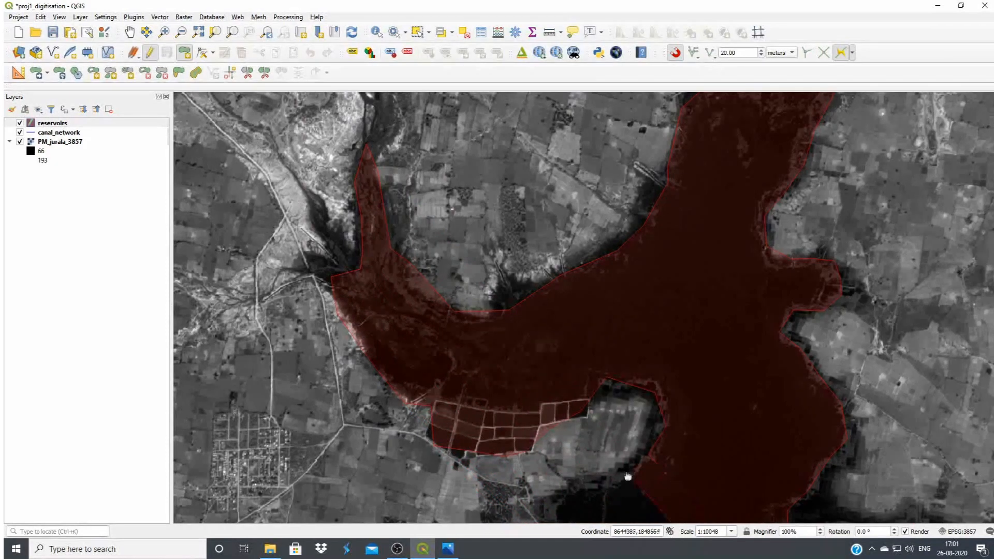
left_click_drag(628, 476, 683, 220)
left_click(634, 231)
left_click(614, 247)
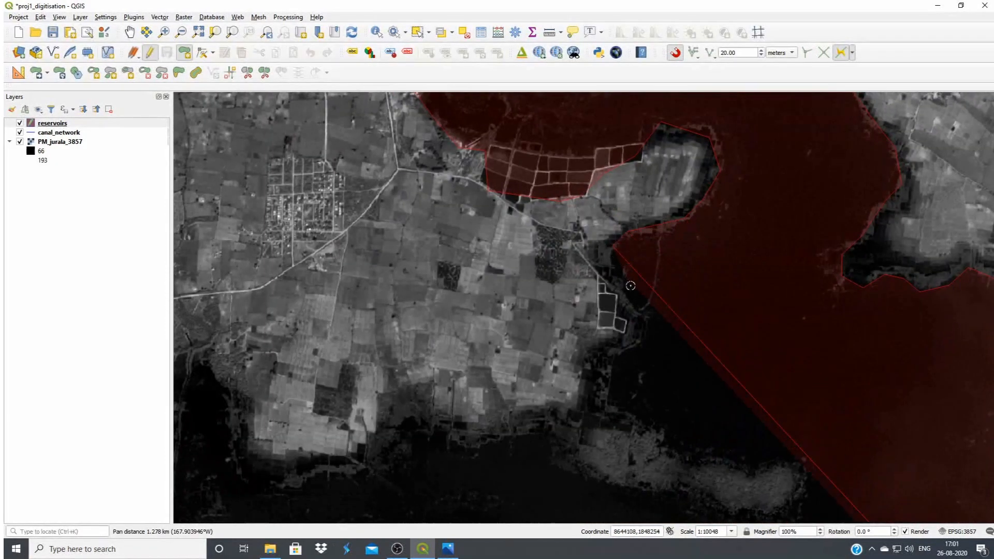
Trace the shore southward past the small rectangular ponds and along the northern edge of the long low spit
left_click(646, 338)
left_click(607, 387)
left_click(659, 441)
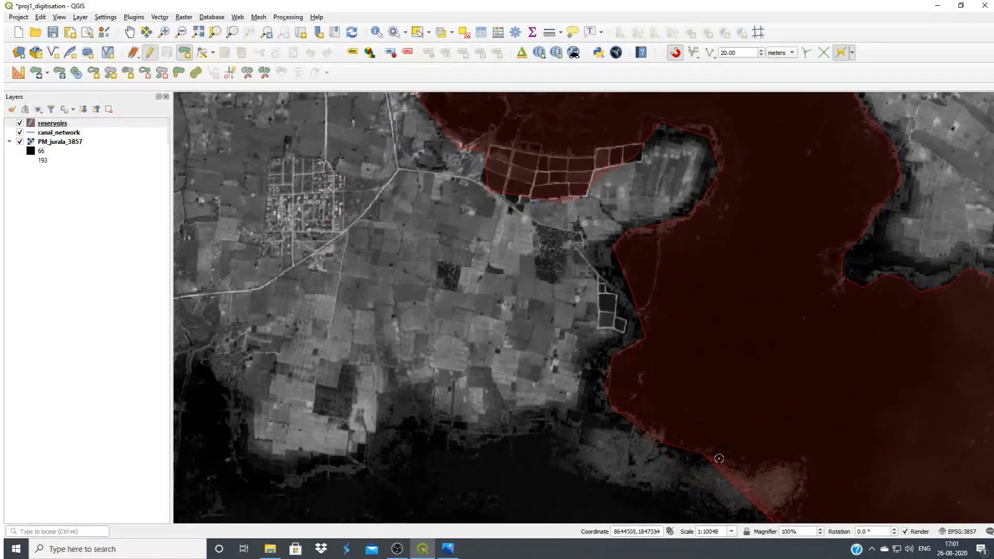
left_click(770, 471)
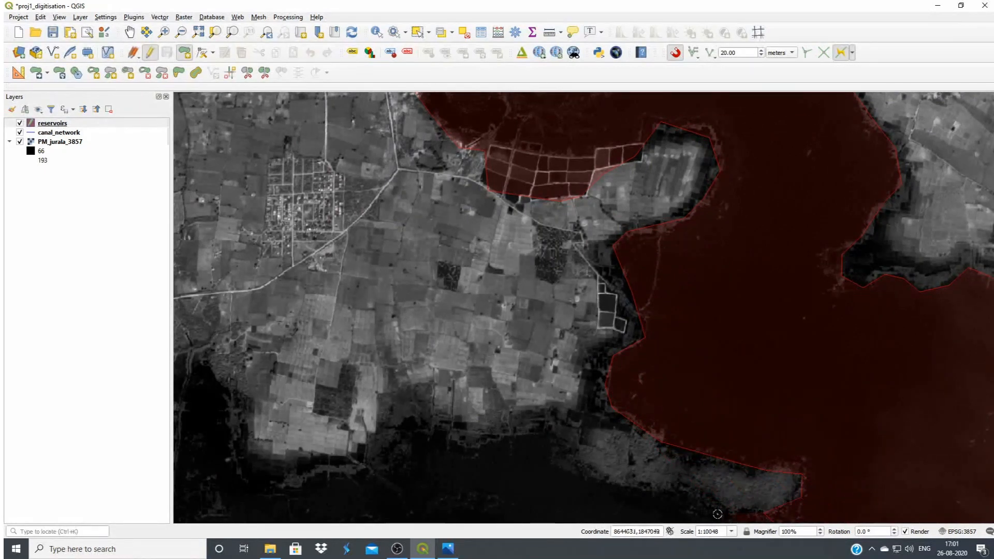
Trace back along the spit's southern side and westward along the southern edge of the farmland
left_click(591, 489)
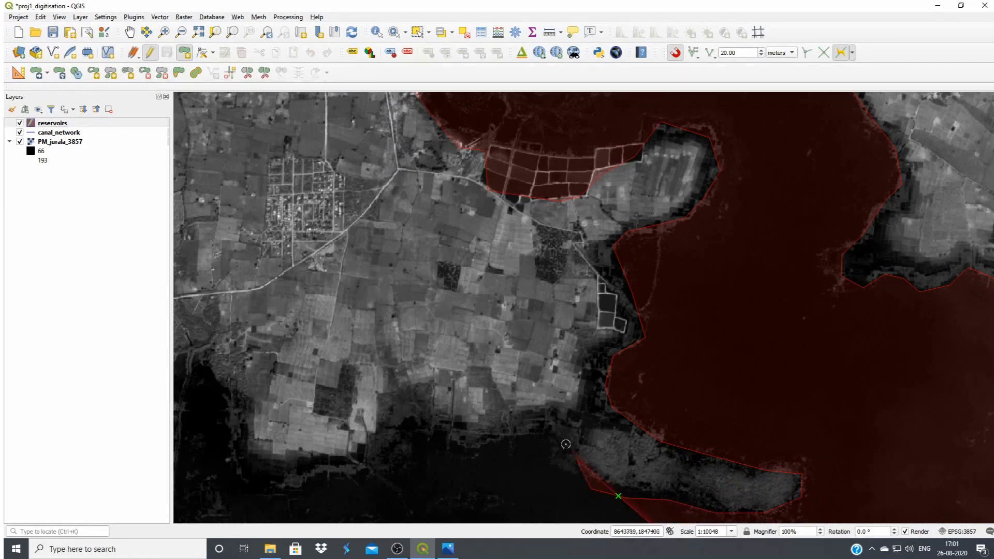
left_click(544, 429)
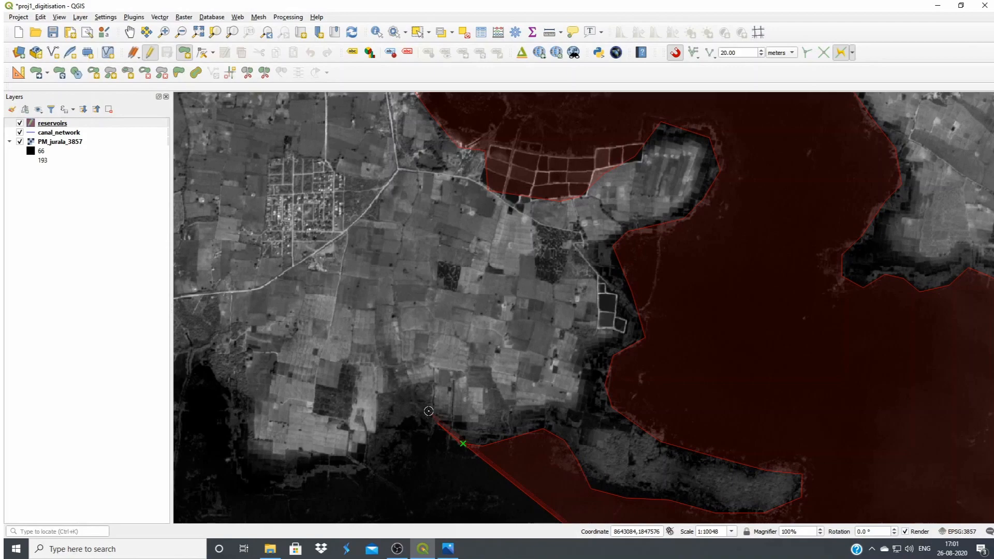
left_click(383, 422)
left_click(379, 444)
left_click(352, 462)
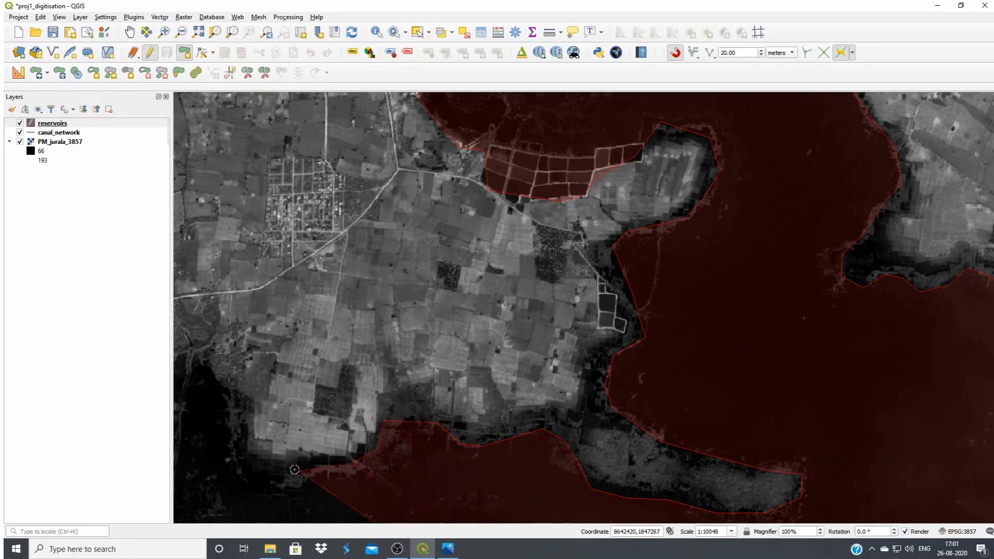
Trace around the head of the next northern inlet and down its western shore
left_click_drag(201, 350, 732, 350)
left_click(721, 356)
left_click(712, 376)
left_click(707, 433)
left_click(698, 476)
Trace the shore south-westward below the fish ponds and around the small point at the next inlet's mouth
left_click_drag(678, 499, 691, 261)
left_click(682, 268)
left_click(612, 303)
left_click(592, 303)
left_click(566, 269)
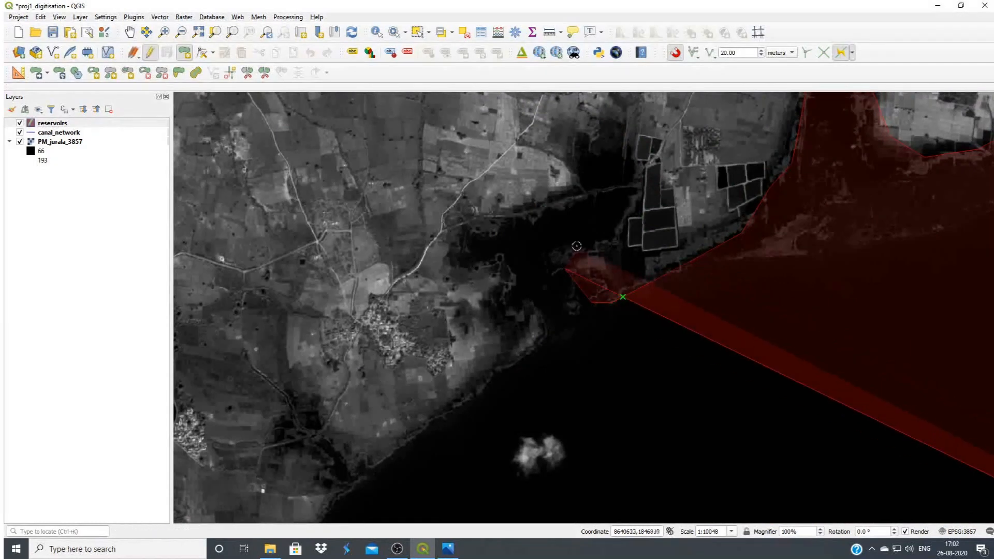
Trace the inlet's eastern side beside the fish ponds and its northern shore westward
left_click(611, 229)
left_click(627, 210)
left_click(621, 197)
left_click(570, 195)
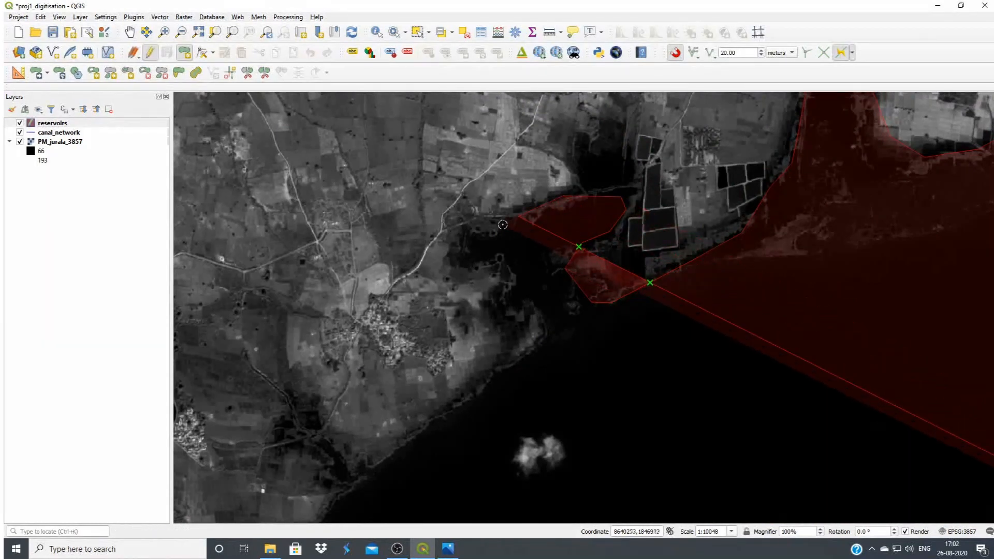
Trace down the inlet's western side, around its outer point and along the shore running south-west
left_click(498, 233)
left_click(506, 274)
left_click(545, 327)
left_click(536, 354)
left_click(476, 380)
left_click(428, 430)
left_click(382, 459)
left_click(350, 479)
Trace the northern bank past the side stream and along its long curve westward
left_click_drag(375, 446, 611, 185)
left_click(578, 249)
left_click(532, 291)
left_click(489, 321)
left_click(412, 342)
left_click(326, 349)
left_click(260, 345)
left_click(221, 340)
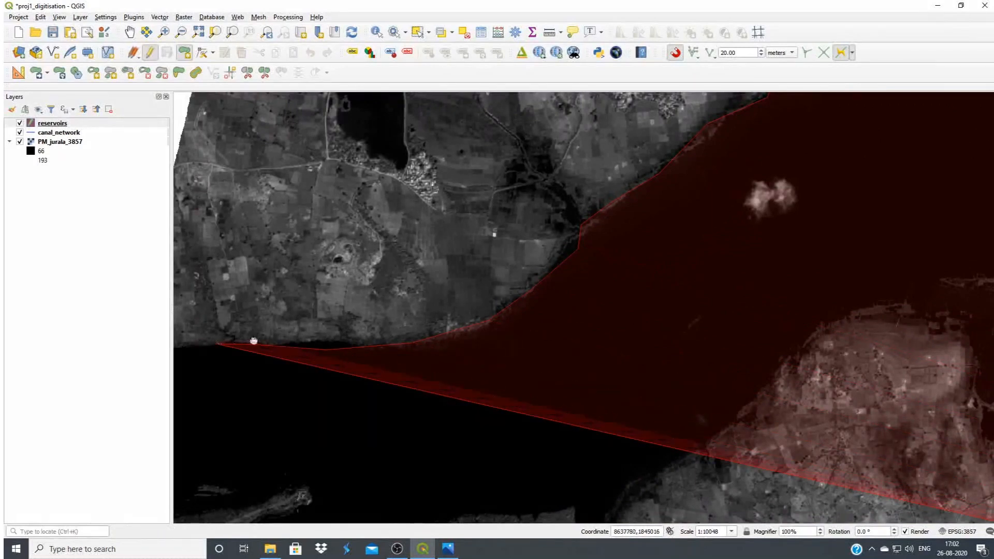
Bring the boundary to the image's western edge and down along that edge across the reservoir
left_click_drag(253, 339, 614, 312)
left_click(511, 322)
left_click(495, 348)
left_click(487, 473)
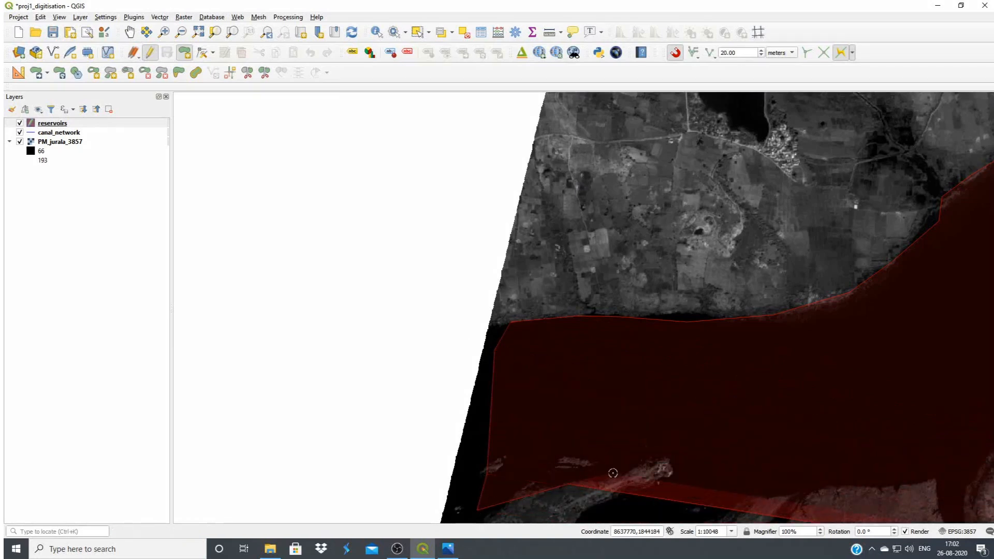
Trace around the tip of the south-western spit and back along its southern side into the river channel
left_click_drag(671, 445, 532, 111)
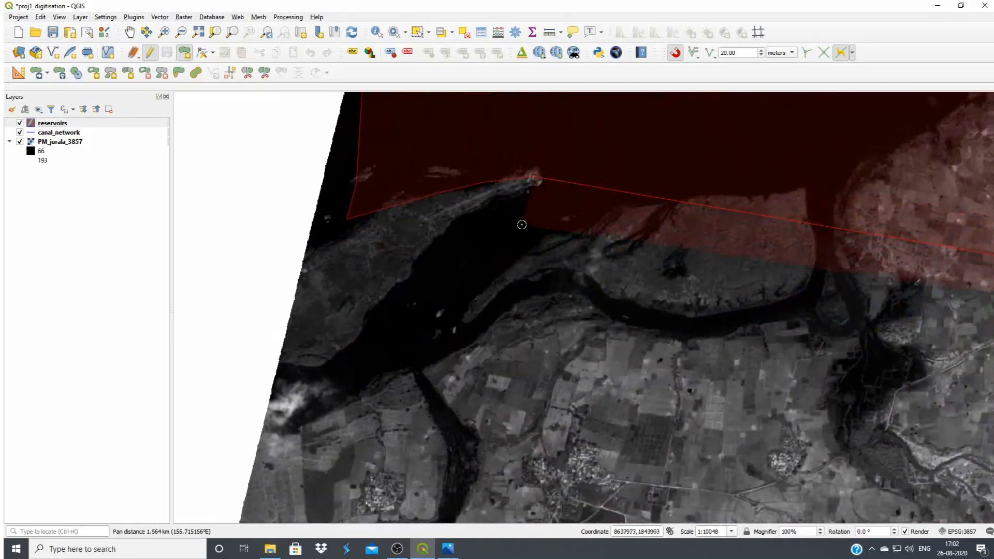
left_click(415, 261)
left_click(399, 299)
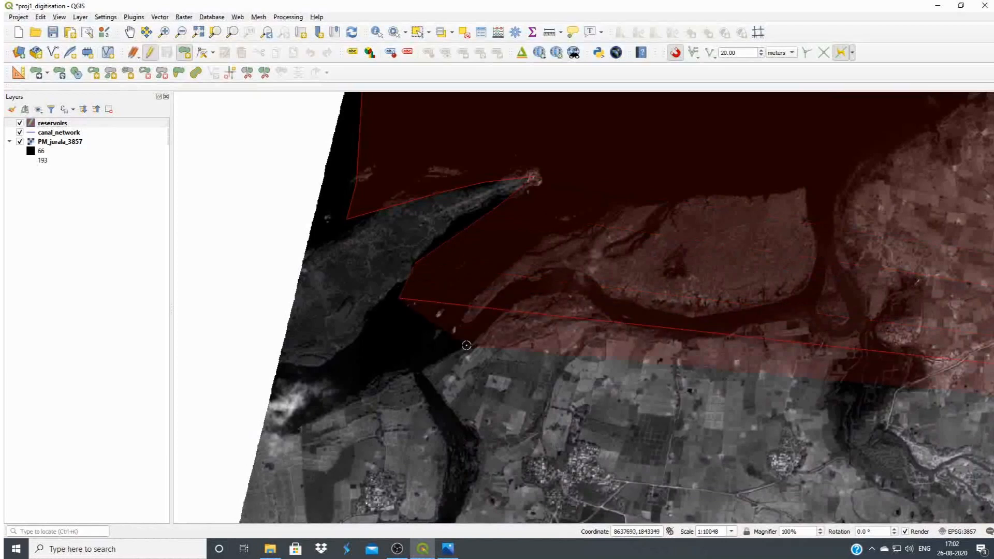
Close off the river channel and trace its southern bank eastward, then up the eastern side of the river island's channel
left_click(450, 358)
left_click(539, 313)
left_click(595, 327)
left_click(648, 338)
left_click(728, 340)
left_click(786, 324)
left_click(826, 308)
left_click(848, 270)
left_click(847, 231)
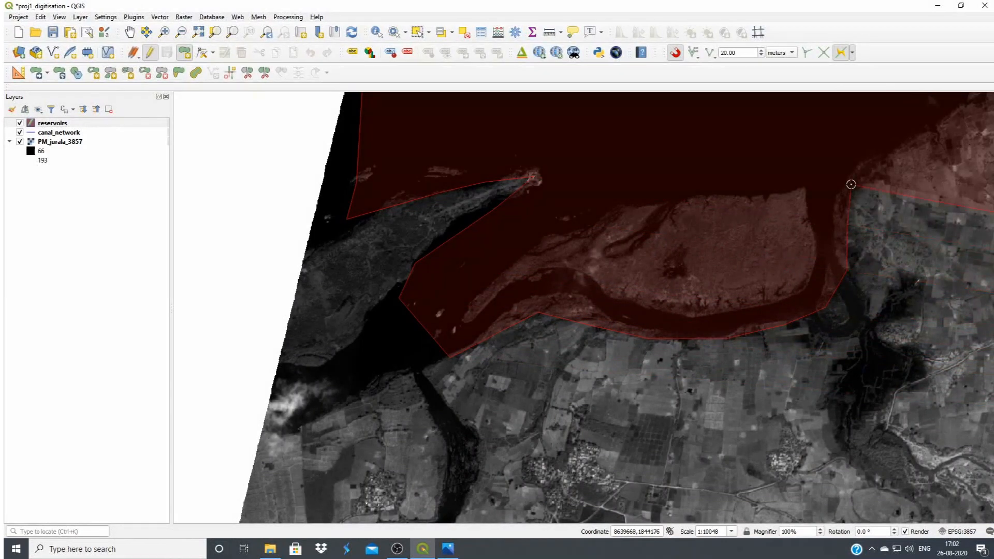
Trace the southern shore north-eastward from the channel mouth to the top of the broad rounded headland
left_click_drag(852, 185, 536, 441)
left_click(620, 396)
left_click(662, 359)
left_click(699, 314)
left_click(722, 280)
left_click(766, 253)
left_click(814, 245)
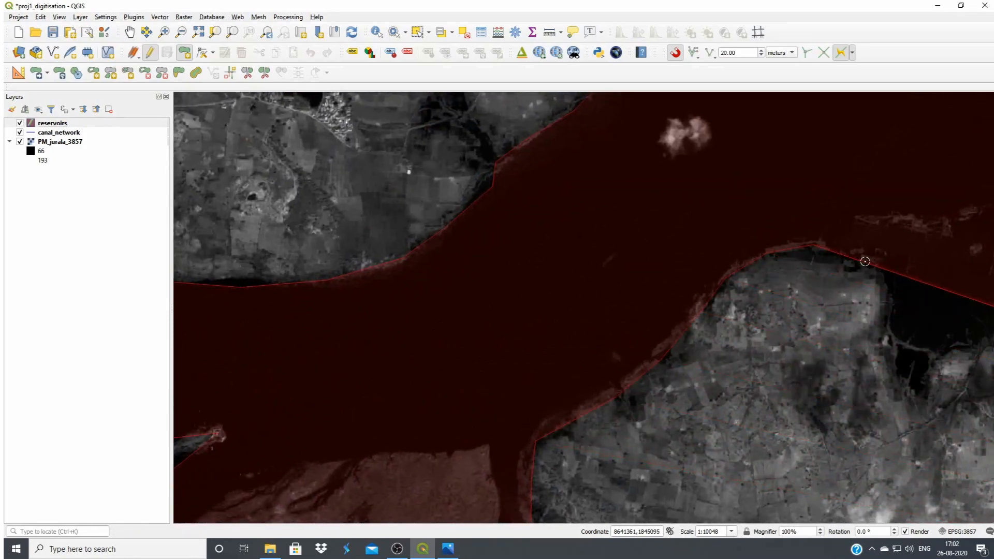
Trace down the headland's eastern side, around the pointed head of the bay and up its eastern shore
left_click(890, 324)
left_click_drag(906, 344, 516, 312)
left_click(560, 296)
left_click(600, 277)
left_click(607, 247)
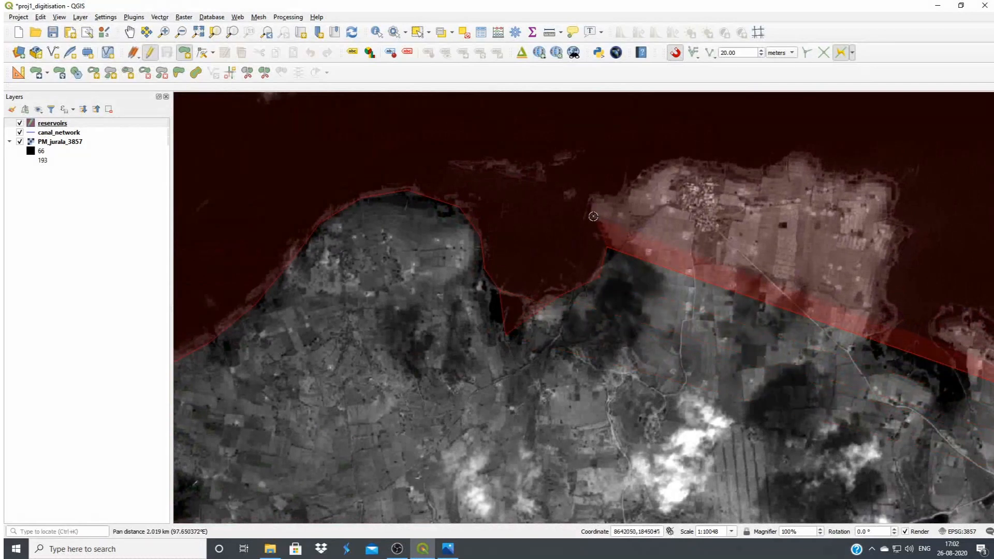
Trace around the bay's north-eastern corner and along the shore north of the village
left_click(593, 215)
left_click(595, 189)
left_click(623, 190)
left_click(645, 174)
left_click(683, 160)
left_click(728, 171)
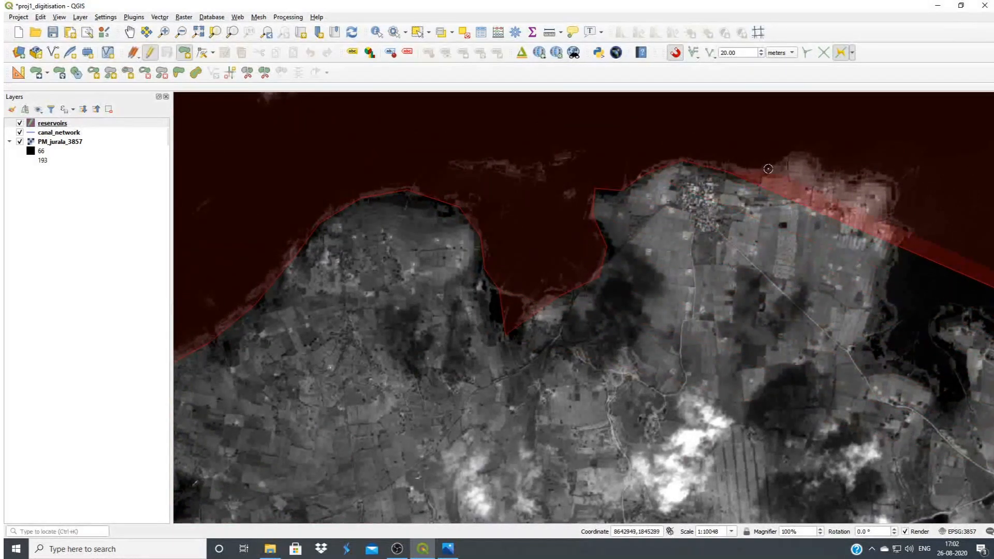
Trace the headland's northern shore eastward around its corner and down its eastern side
left_click(769, 169)
left_click(821, 147)
left_click(853, 183)
left_click(890, 215)
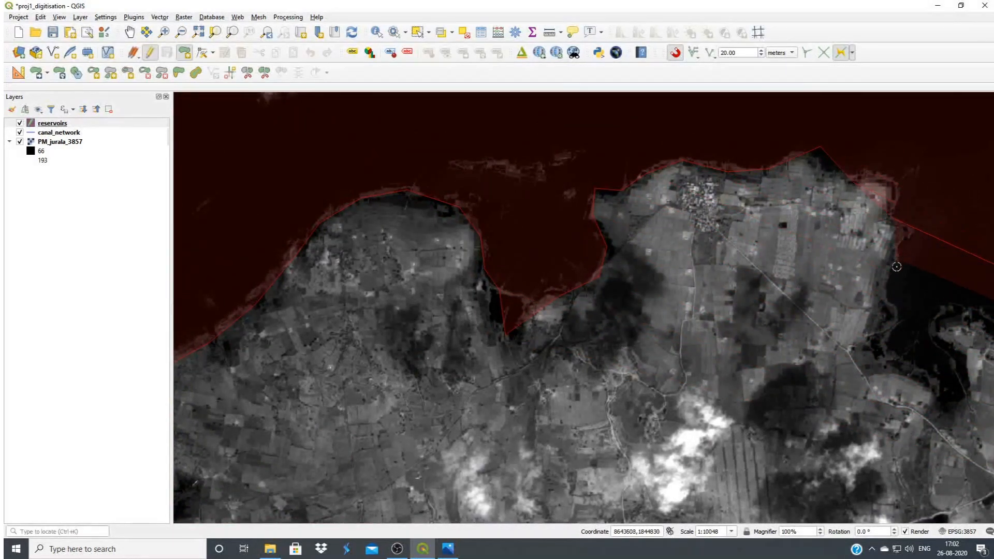
left_click(893, 327)
Trace around the narrow southern inlet to its pointed head and back up its eastern side
left_click_drag(893, 327, 639, 302)
left_click(639, 333)
left_click(673, 352)
left_click(705, 380)
left_click(724, 354)
left_click(716, 330)
left_click(700, 311)
left_click(693, 280)
Trace the shore eastward from the inlet, up the next headland's western side and along its top
left_click(731, 284)
left_click(768, 292)
left_click(795, 268)
left_click(811, 197)
left_click(853, 196)
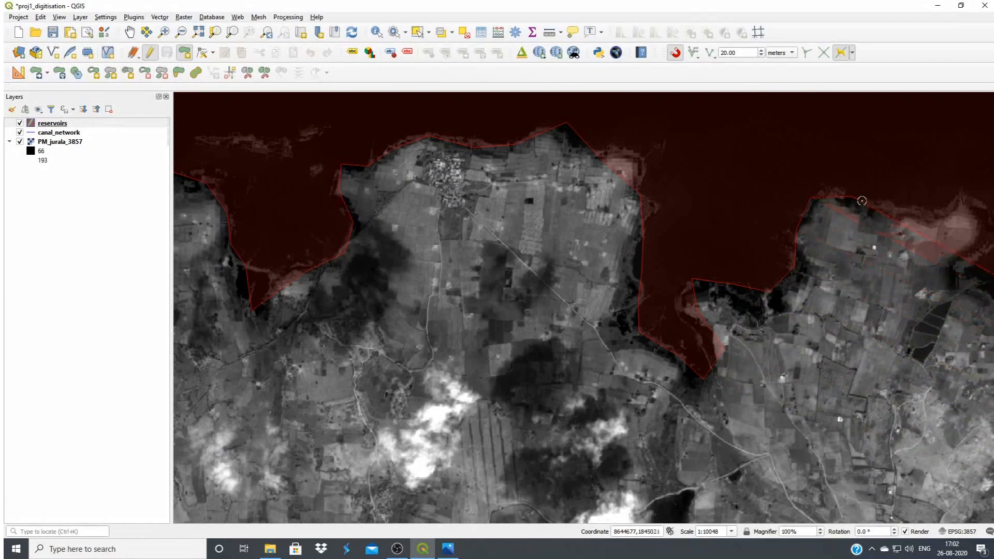
left_click(903, 208)
Trace around the headland's north-eastern tip and into the notch on its eastern side
left_click_drag(903, 208, 499, 154)
left_click(569, 144)
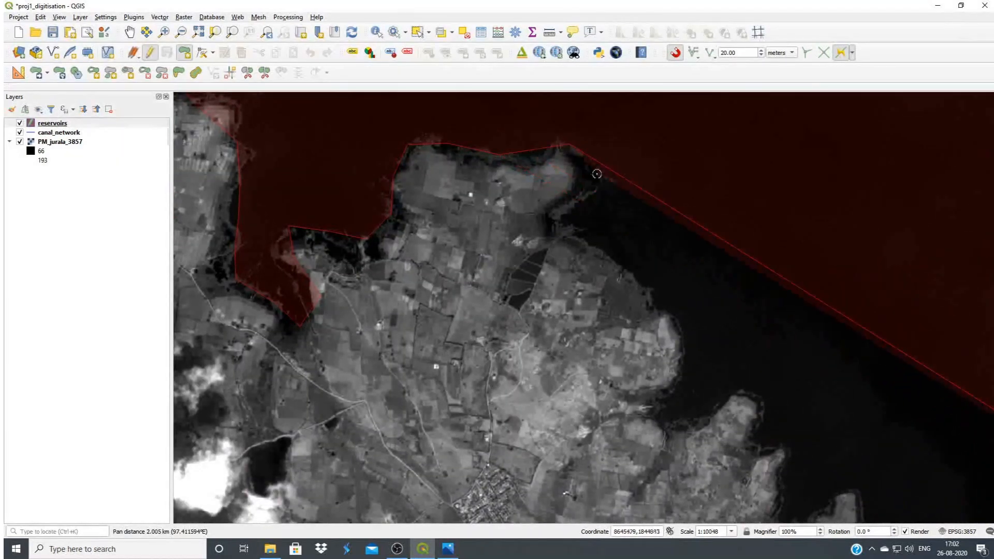
left_click(600, 183)
left_click(572, 211)
left_click(579, 239)
Trace the curved shore south-eastward around the bulging headland and across the small bay below it
left_click(670, 318)
left_click(677, 362)
left_click(657, 407)
left_click(676, 426)
left_click(722, 420)
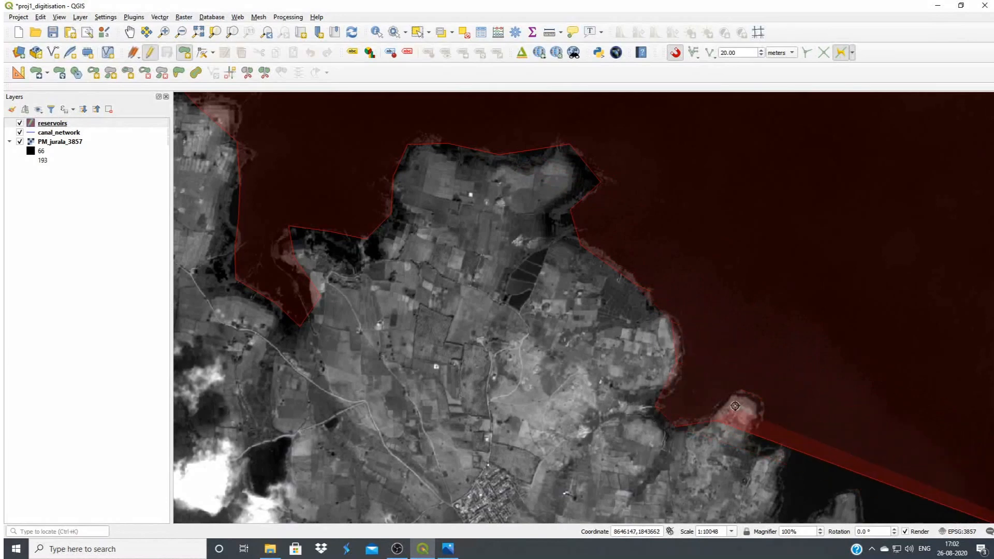
Trace down the eastern sides of the two small points and across the cove below them
mouse_move(734, 408)
left_mouse_down()
mouse_move(508, 275)
mouse_move(526, 273)
left_mouse_up()
left_click(556, 333)
left_click(581, 351)
left_click(576, 397)
left_click(592, 400)
Trace up to and around the next small point, continuing south-eastward along the jagged shore
left_click(625, 386)
left_click(656, 381)
left_click(660, 414)
left_click(685, 426)
left_click(698, 459)
left_click(721, 475)
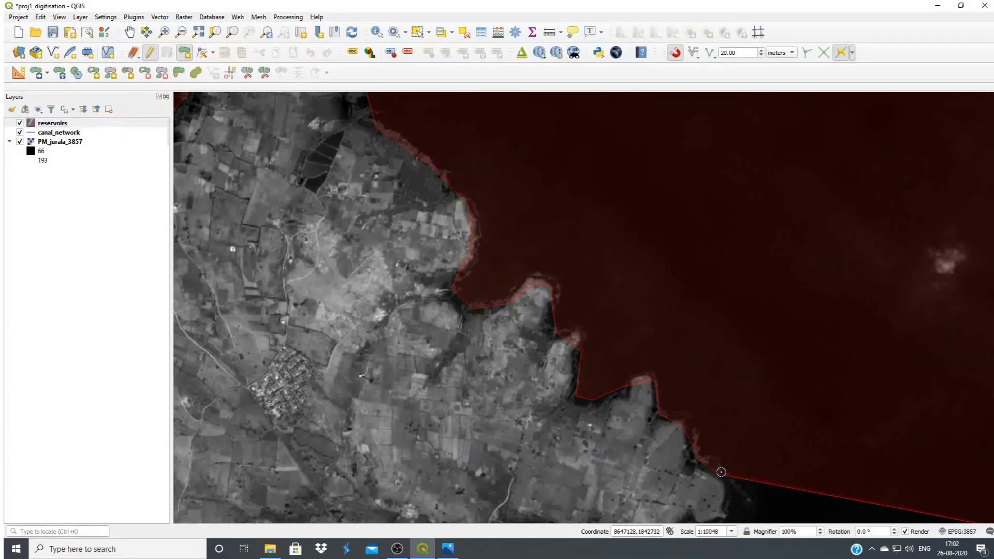
Trace around the eastern tip of the headland and westward along its southern shore into the narrow bay
left_click_drag(722, 472, 511, 182)
left_click(508, 213)
left_click(490, 227)
left_click(451, 224)
left_click(357, 238)
Trace around the narrow bay's western head and along its southern shore to the next point
left_click(328, 231)
left_click(313, 252)
left_click(354, 271)
left_click(397, 310)
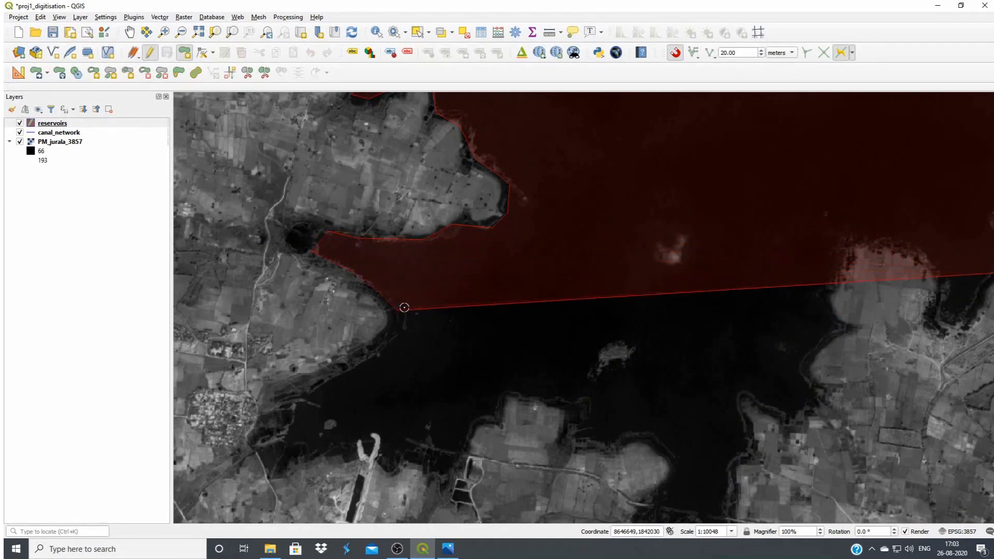
Trace around the point and south-westward along the shore to the bay's south-western corner
left_click(392, 338)
left_click(363, 359)
left_click(330, 377)
left_click(315, 389)
left_click(300, 407)
left_click(293, 432)
left_click(277, 456)
Trace eastward along the bay's southern shore, past the forked spit, and around the square headland
left_click(302, 466)
left_click(361, 460)
left_click(392, 473)
left_click(440, 474)
left_click(516, 400)
left_click(588, 415)
left_click(581, 449)
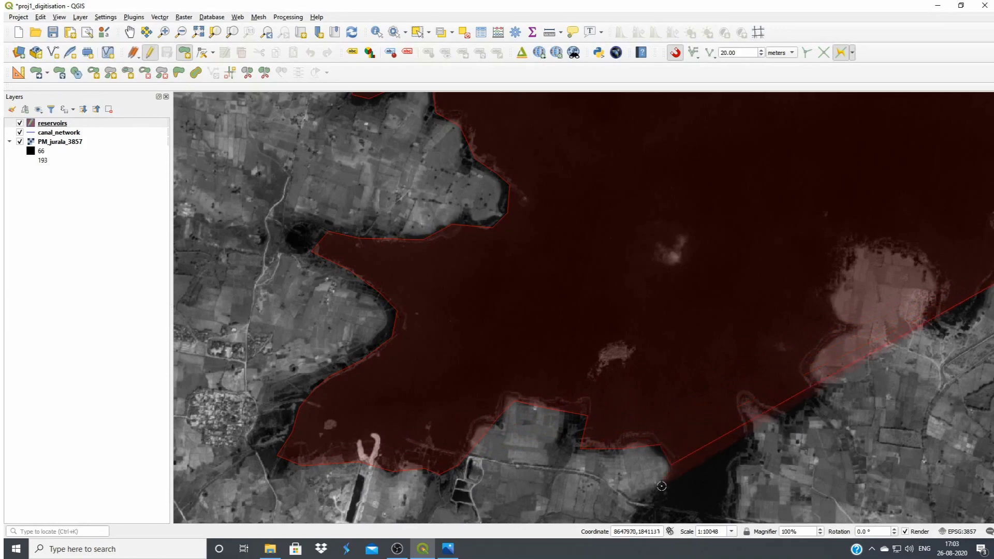
Trace around the next headland into the narrow southern inlet, across its head and up its eastern shore
left_click_drag(658, 489, 367, 254)
left_click(421, 358)
left_click(487, 359)
left_click(503, 327)
left_click(505, 288)
Trace around the small headland and cove east of the inlet, continuing north-eastward to the last broad headland
left_click(528, 218)
left_click(570, 240)
left_click(590, 210)
left_click(582, 178)
left_click(619, 151)
Trace around the last broad headland and the small bay beside the dam, and finish the reservoir polygon
left_click_drag(619, 152, 484, 333)
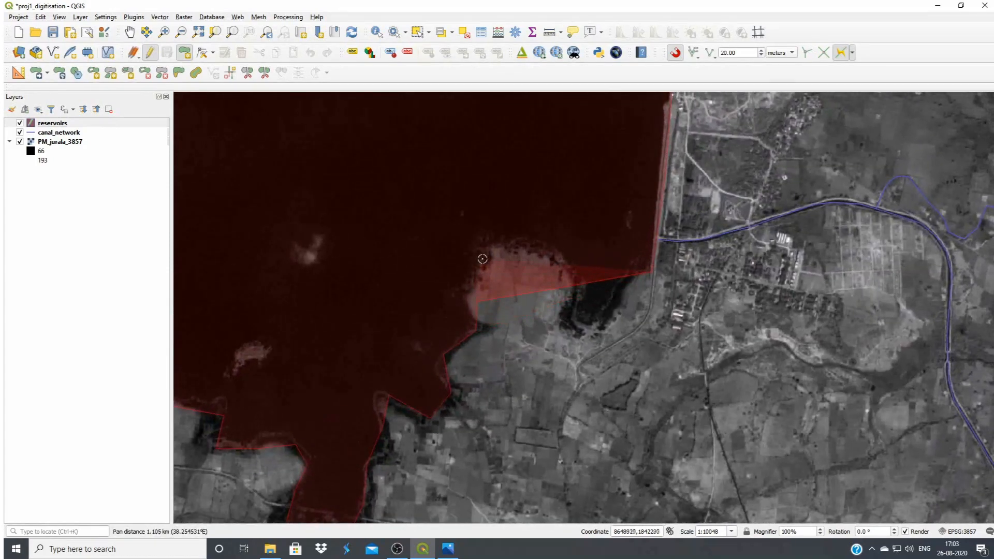
left_click(484, 257)
left_click(518, 249)
left_click(552, 259)
left_click(564, 294)
left_click(567, 325)
left_click(591, 329)
right_click(625, 306)
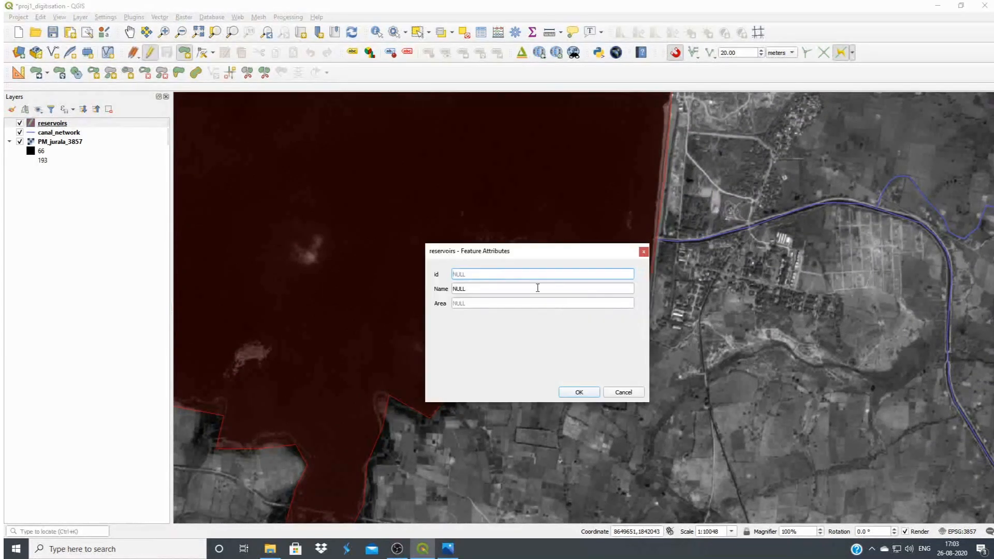
Give the polygon id 1 and name Jurala Reservoir, and stop editing the reservoirs layer with its changes saved
type("1")
key("Tab")
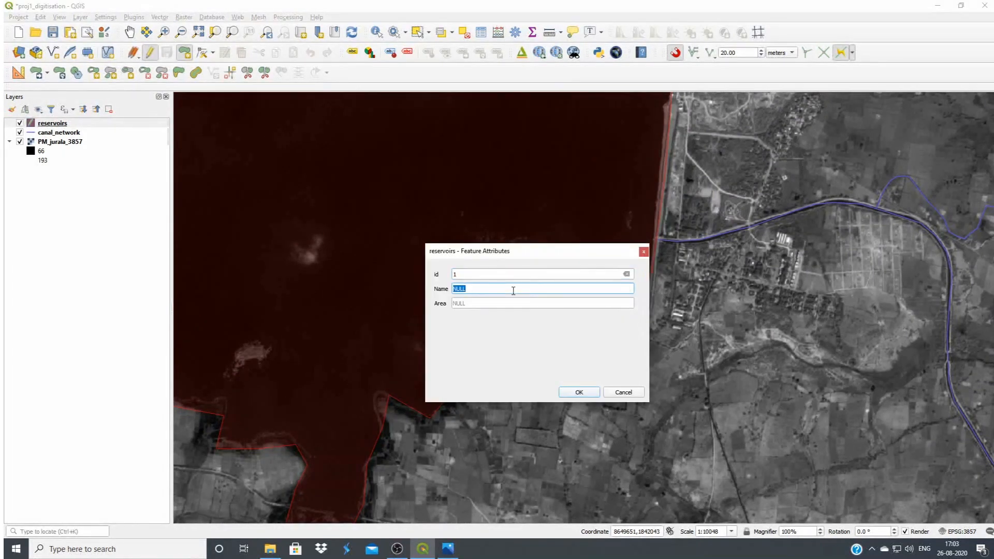
type("Jurala Reservoir")
left_click(579, 393)
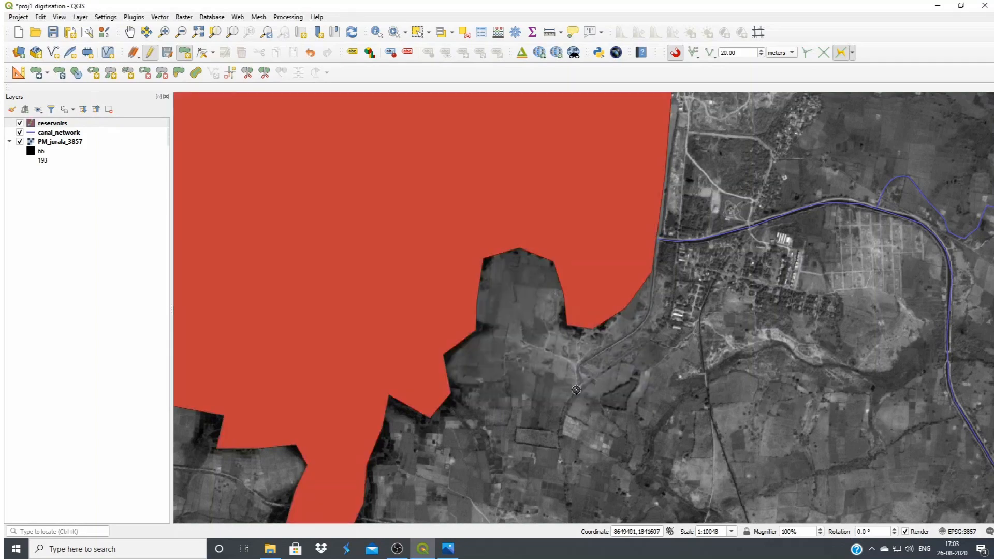
scroll(631, 402, "down", 2)
scroll(631, 402, "down", 1)
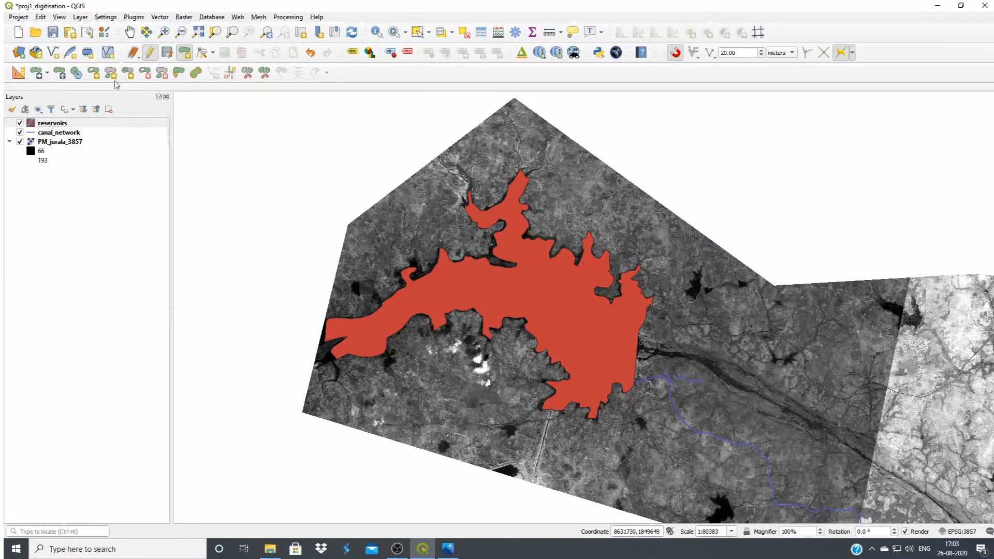
left_click(153, 58)
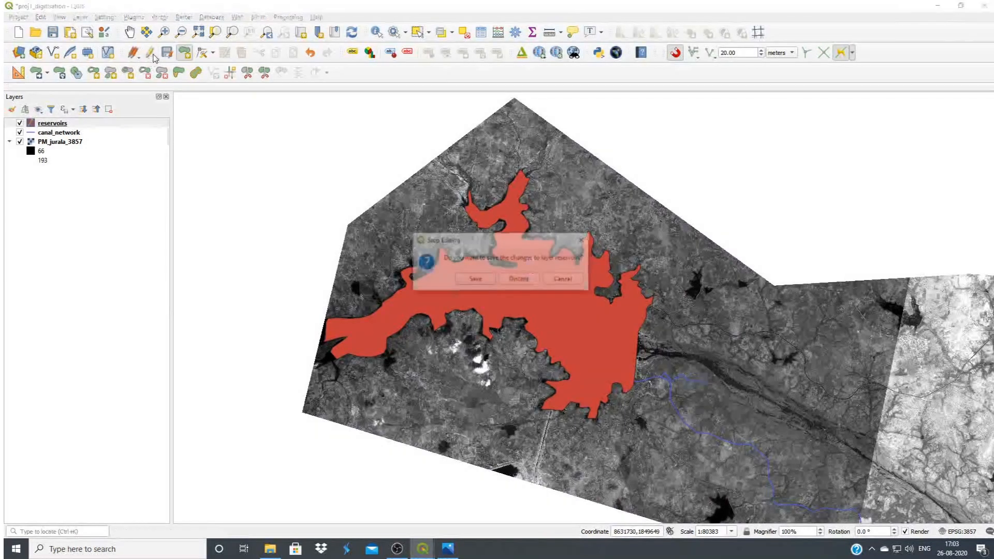
left_click(477, 280)
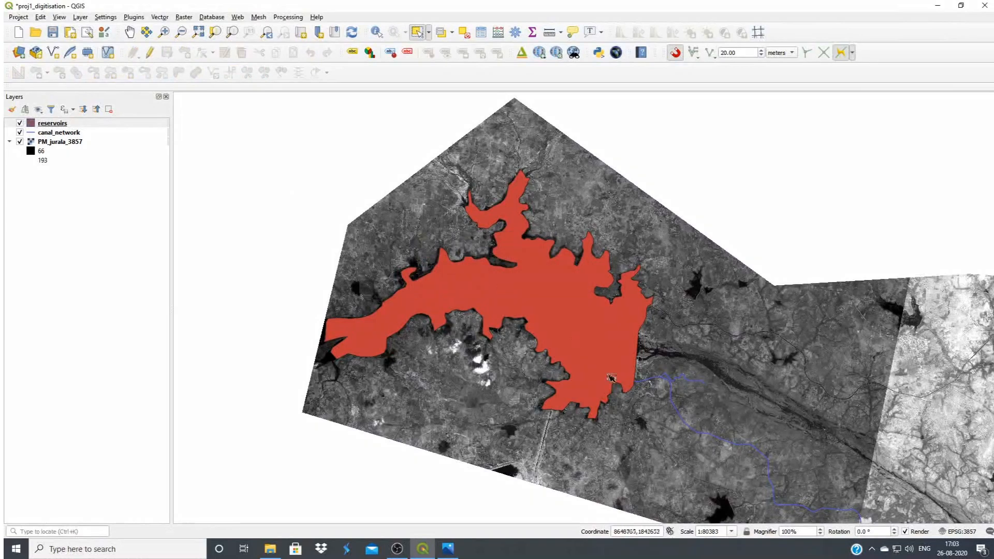
Check the new reservoir's record in the reservoirs layer's attribute table
left_click(53, 123)
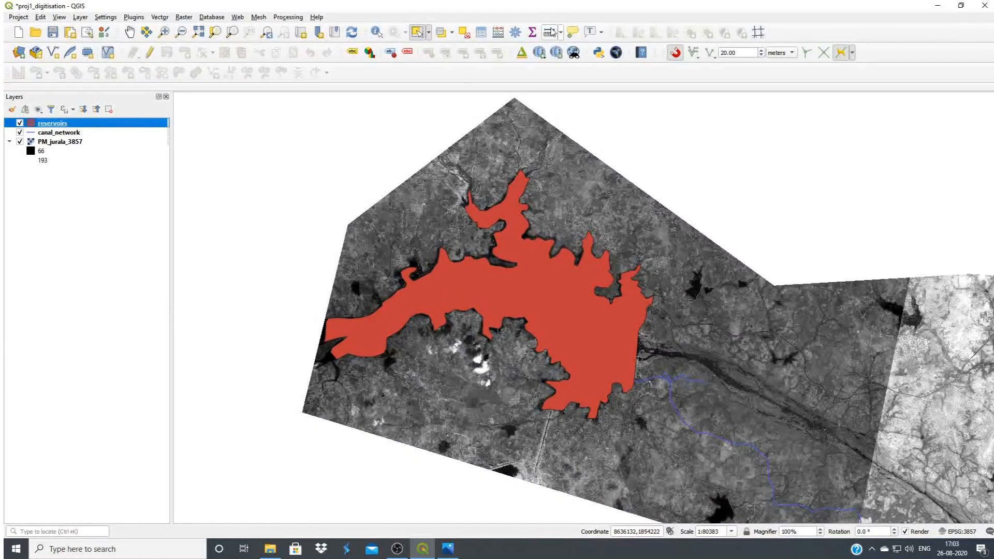
left_click(498, 33)
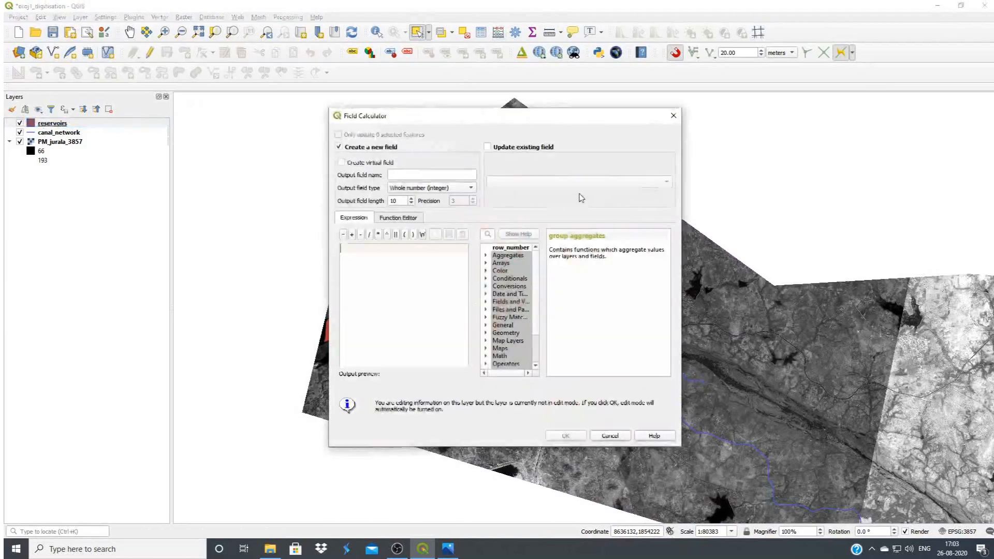
left_click(673, 116)
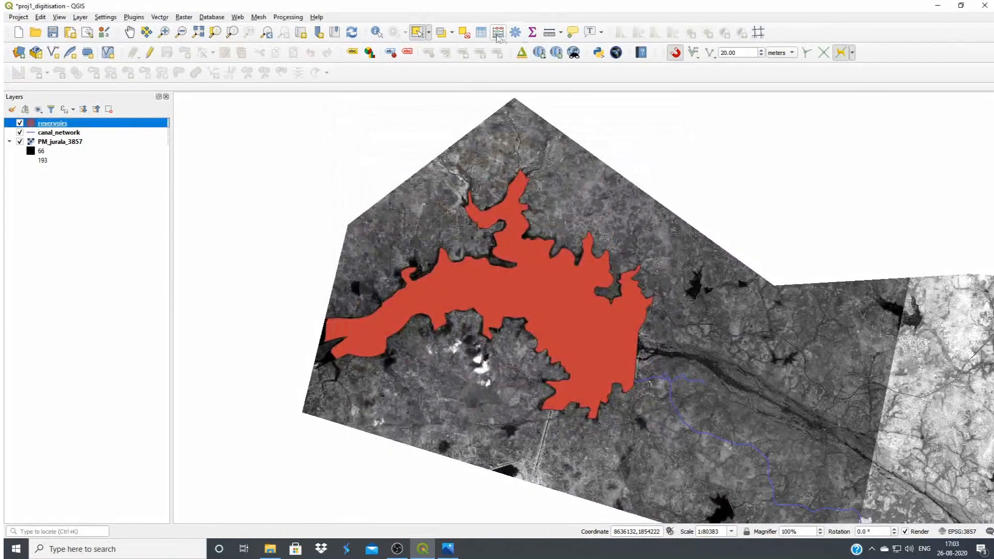
left_click(481, 32)
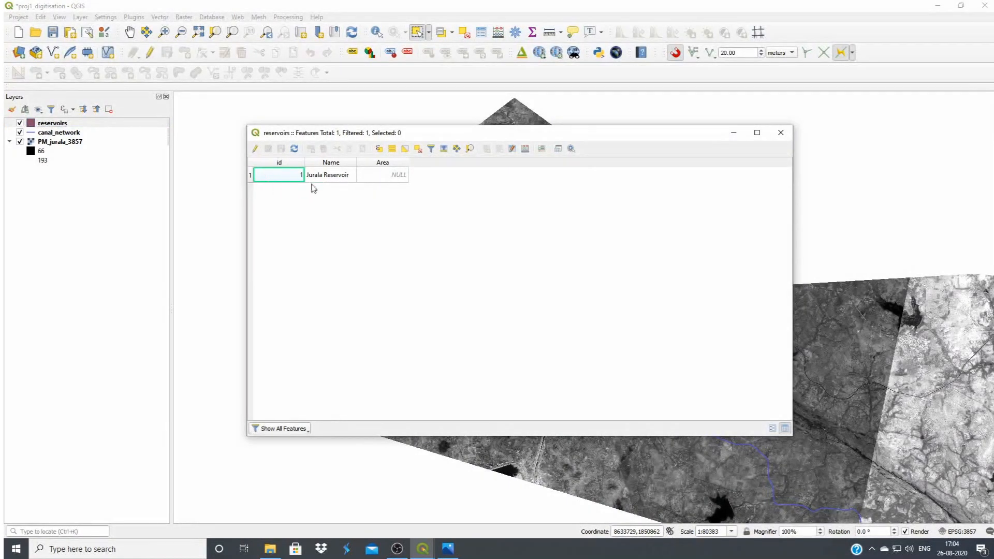
left_click(781, 133)
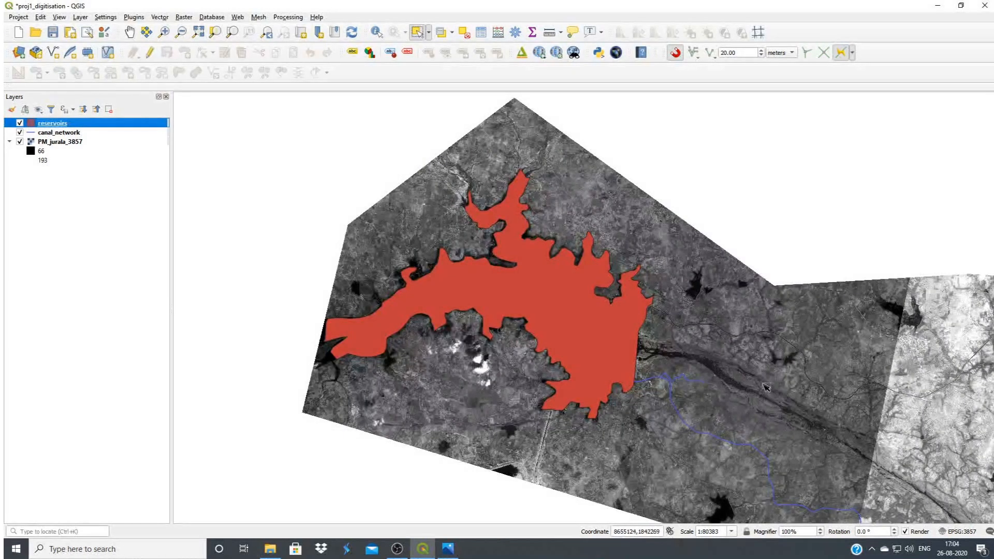
Resume editing the reservoirs layer and start a polygon down the western shore of the elongated reservoir at the image's north-eastern edge
left_click(149, 54)
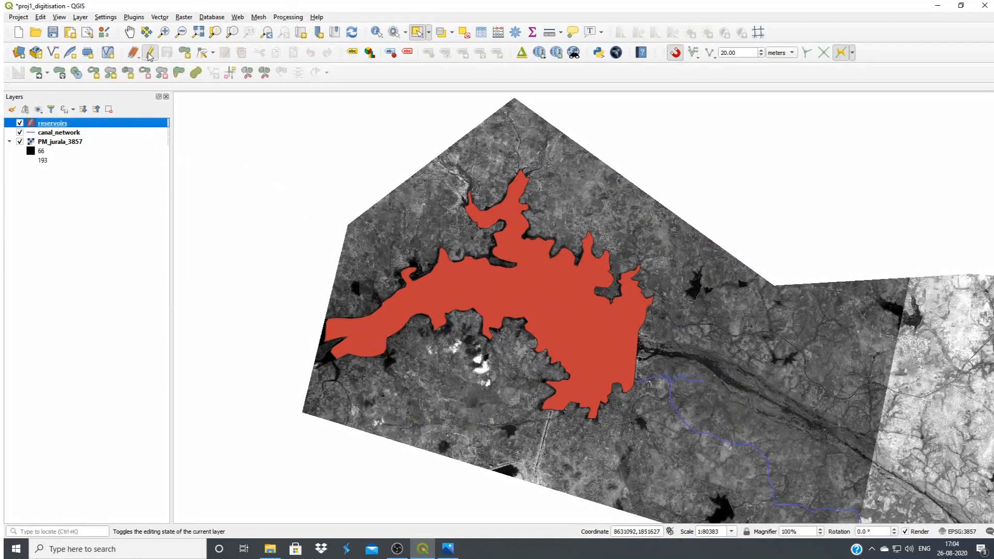
left_click(185, 54)
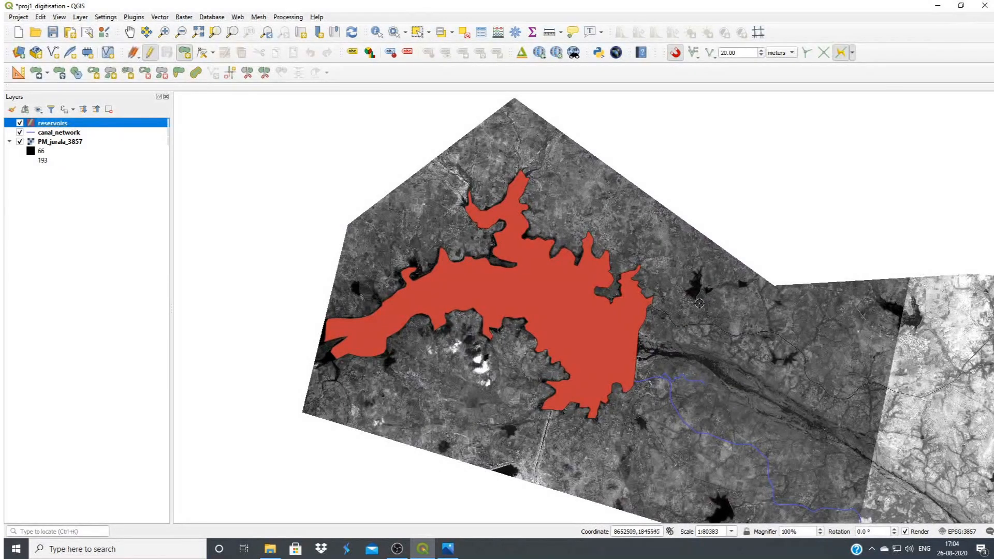
left_click(129, 32)
left_click_drag(844, 409, 426, 334)
scroll(576, 307, "up", 2)
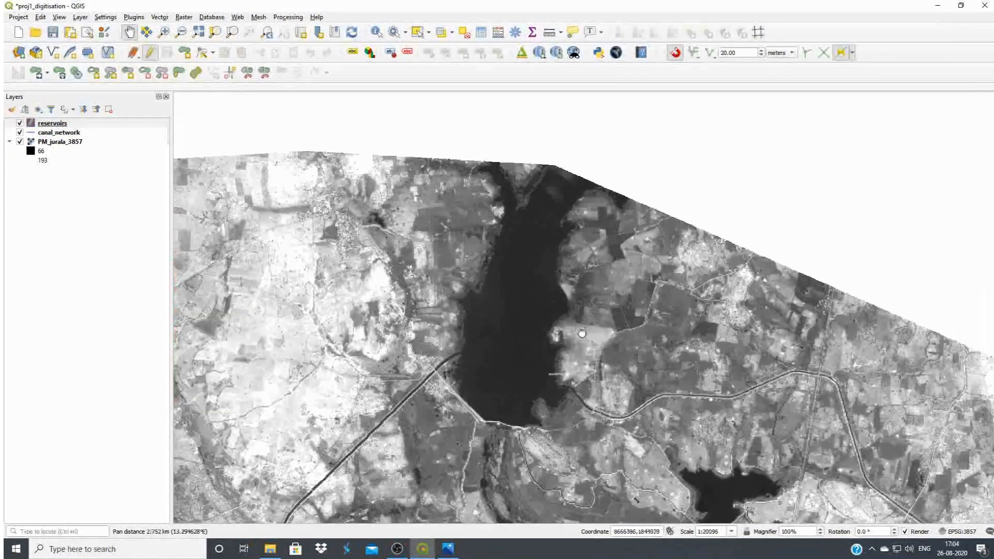
left_click_drag(582, 333, 594, 308)
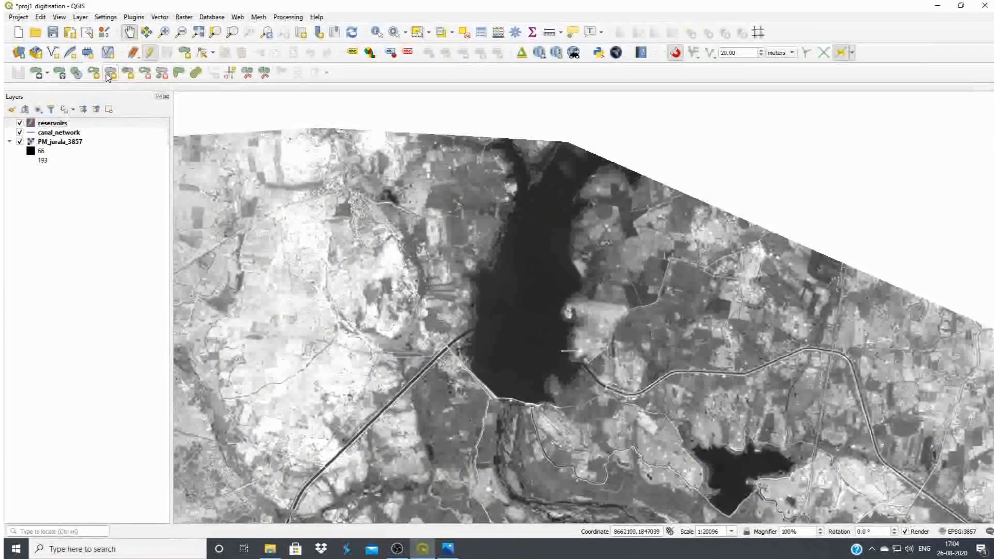
left_click(184, 52)
left_click(502, 151)
left_click(513, 193)
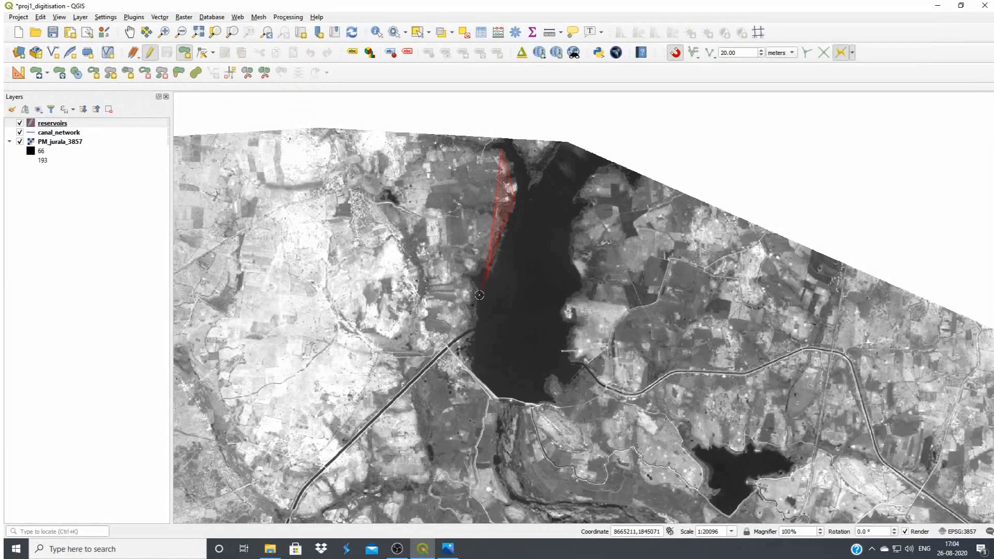
left_click(470, 368)
Trace along the second reservoir's southern dam and around the notch at its south-eastern corner
left_click(499, 400)
left_click(536, 407)
left_click(555, 402)
left_click(546, 383)
left_click(581, 377)
left_click(572, 367)
Trace northward along the second reservoir's eastern shore, following its small indentations
left_click(578, 322)
left_click(569, 301)
left_click(575, 287)
left_click(579, 271)
left_click(577, 250)
left_click(573, 227)
left_click(585, 189)
Trace around the second reservoir's forked northern end at the image edge and finish the polygon
left_click(614, 169)
left_click(561, 141)
left_click(537, 180)
right_click(519, 143)
Give the second polygon id 2 and name abc, and stop editing the reservoirs layer with its changes saved
type("2")
key("Tab")
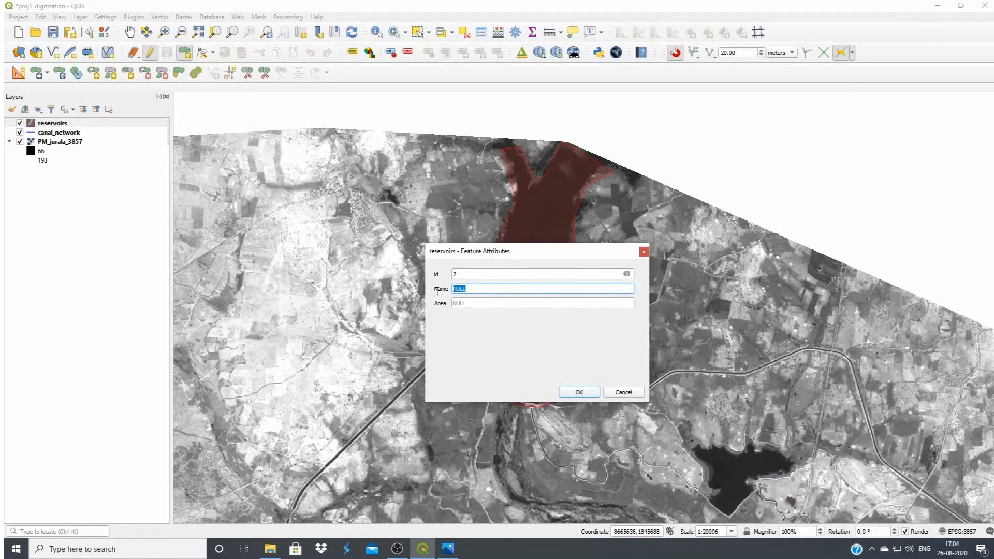
type("ab")
type("c")
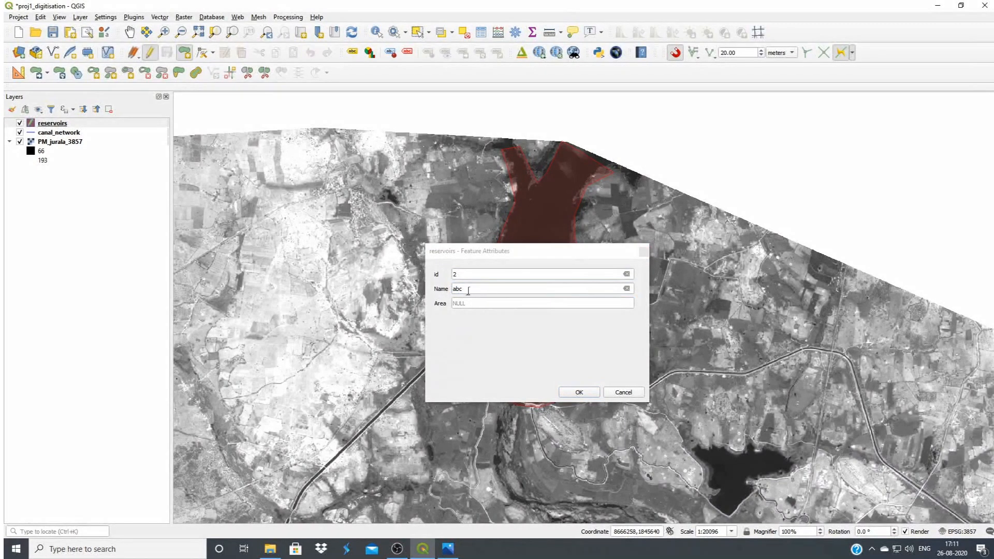
left_click(469, 290)
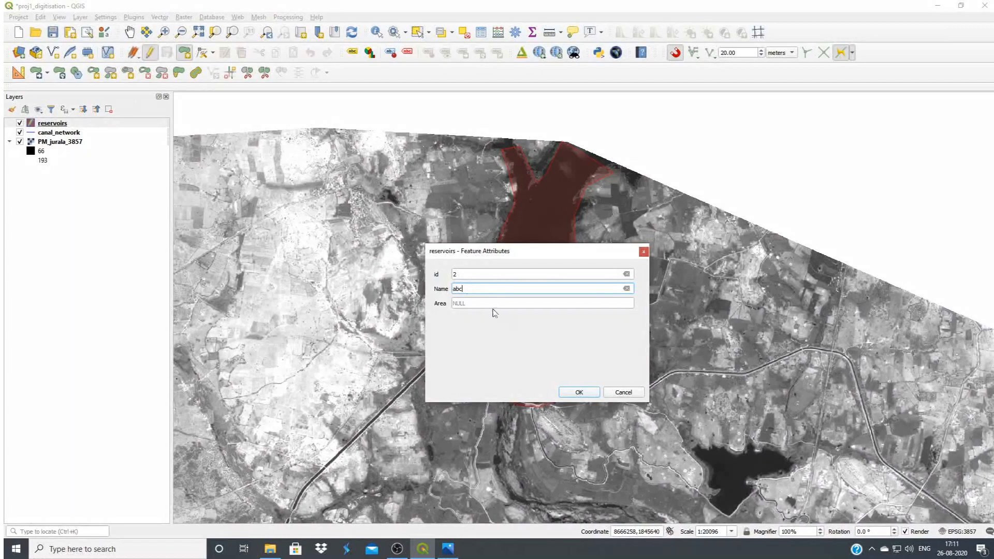
left_click(579, 393)
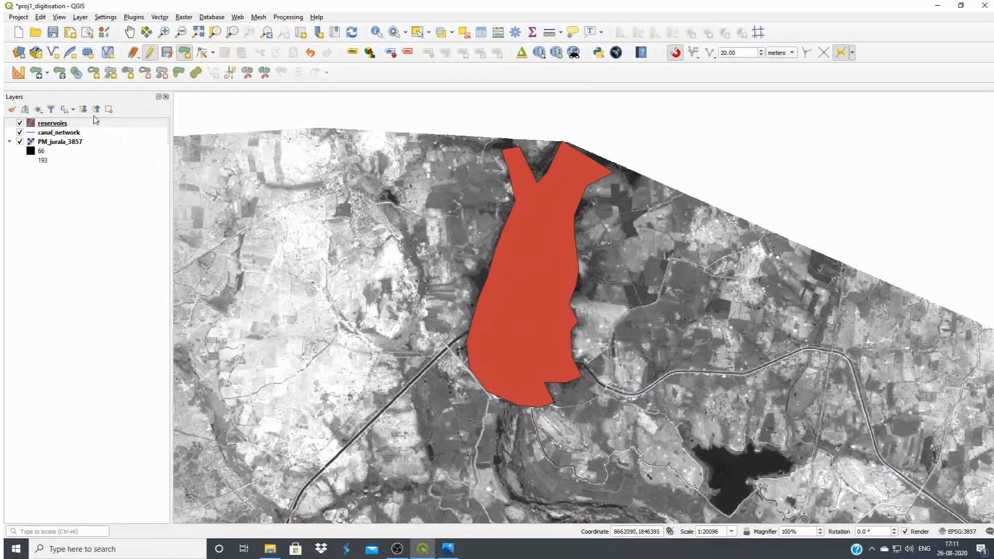
left_click(150, 52)
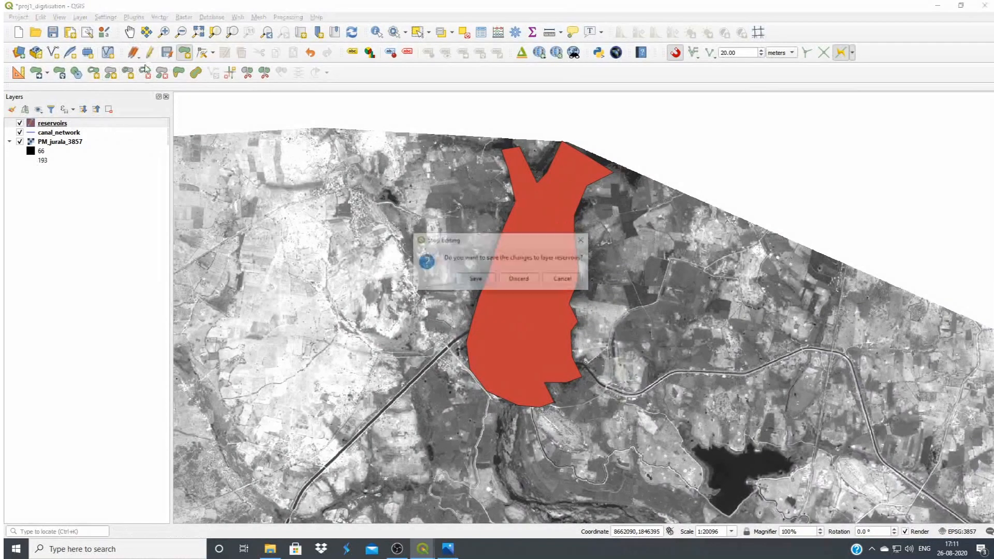
left_click(479, 282)
Check the reservoirs attribute table and look over the digitised reservoirs and the imagery to the south-east
left_click(481, 32)
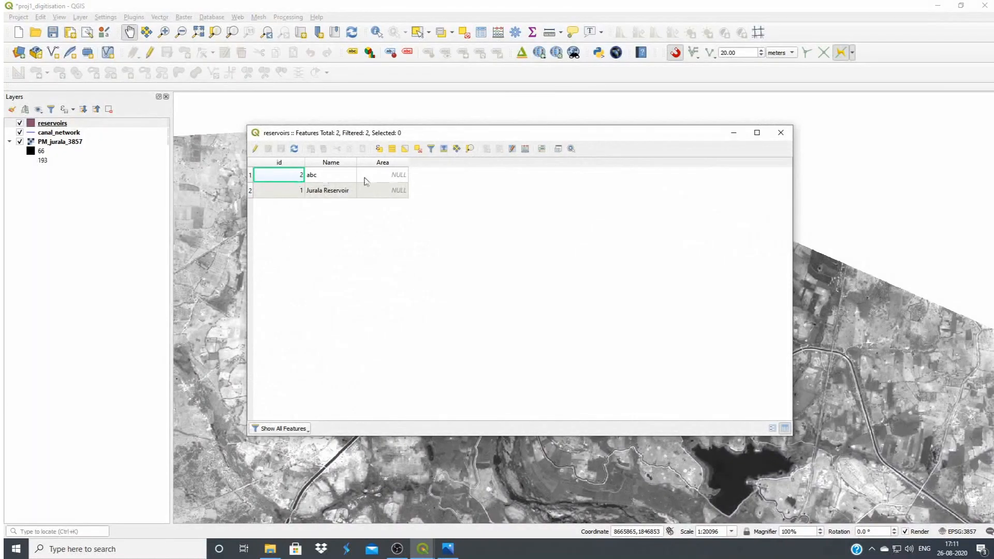
left_click(781, 133)
scroll(532, 369, "down", 2)
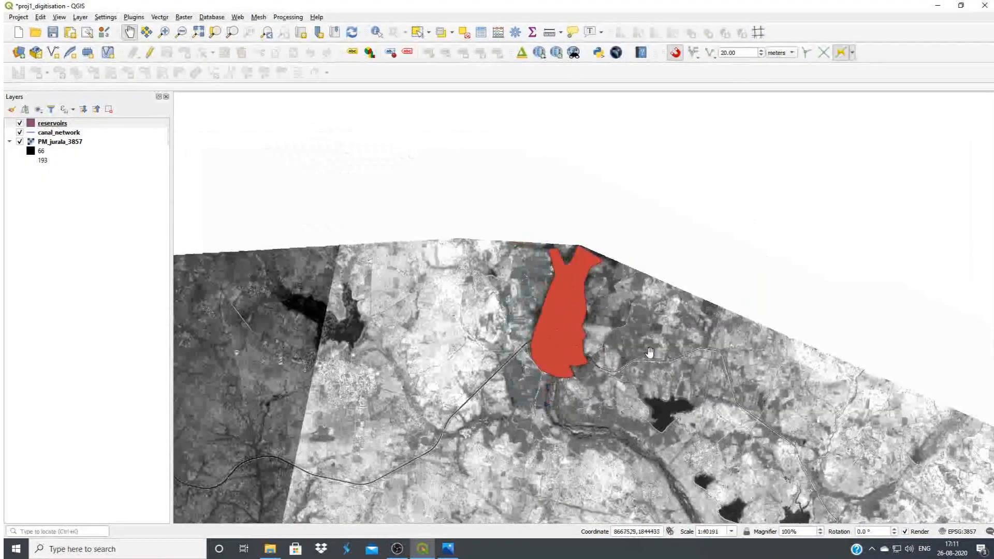
left_click_drag(532, 369, 622, 348)
scroll(622, 349, "down", 1)
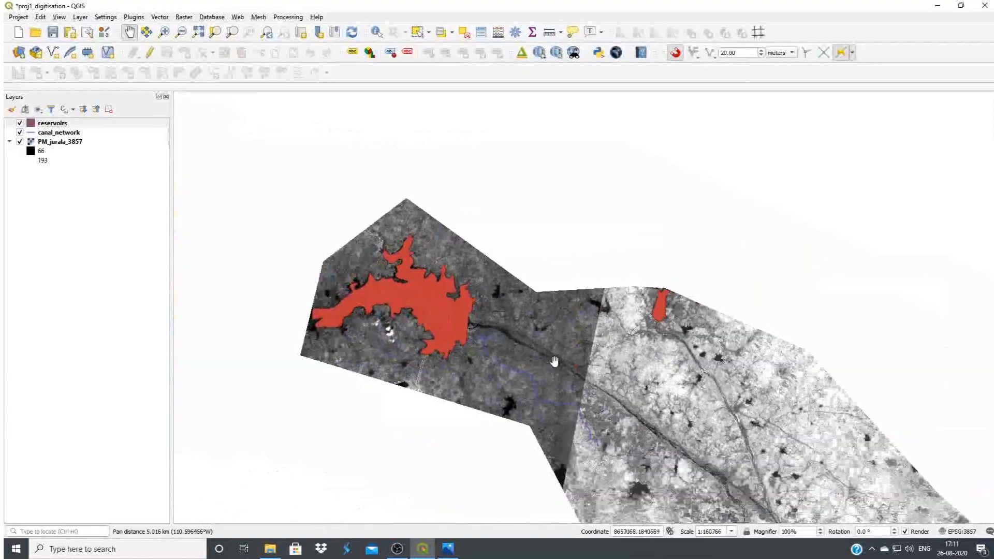
left_click_drag(671, 451, 481, 167)
left_click_drag(819, 428, 670, 335)
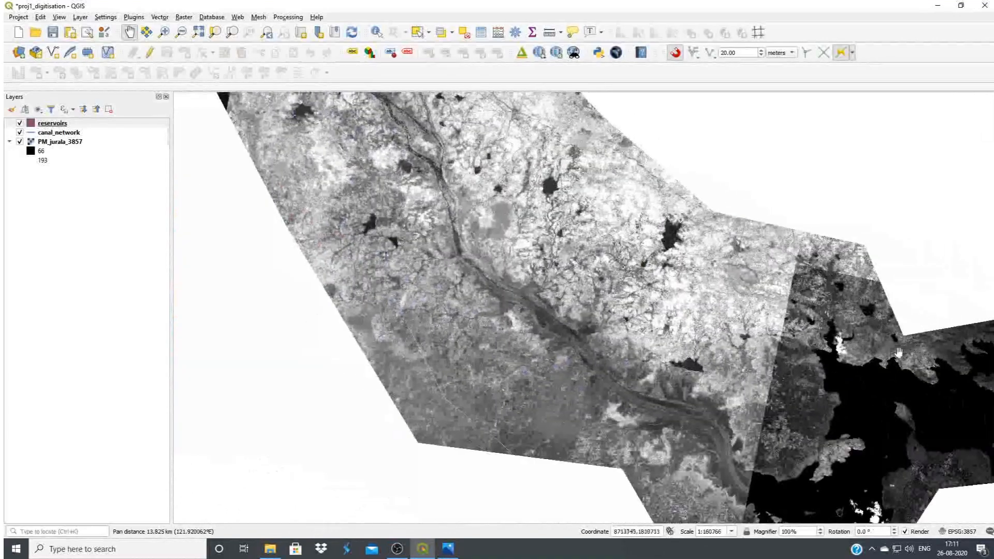
left_click_drag(733, 372, 546, 294)
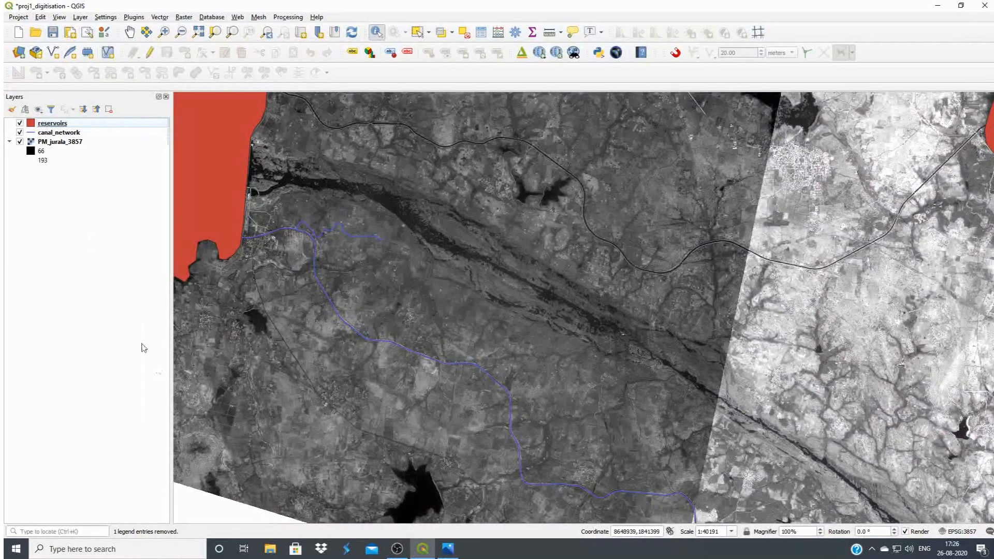
Define a new point shapefile layer named stuctures in the Jurala_Irrigation_project folder, using EPSG:3857 - WGS 84 / Pseudo-Mercator
left_click(53, 53)
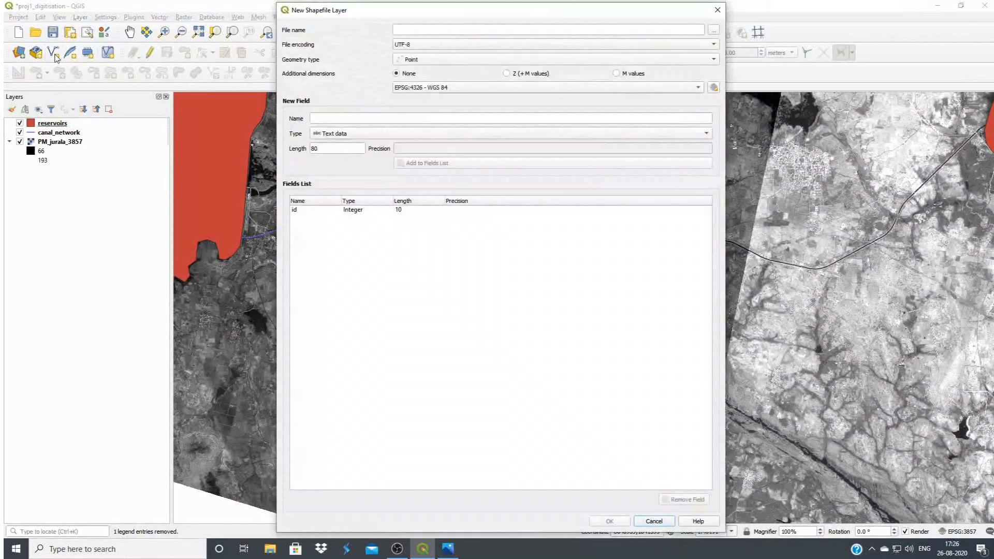
left_click(714, 31)
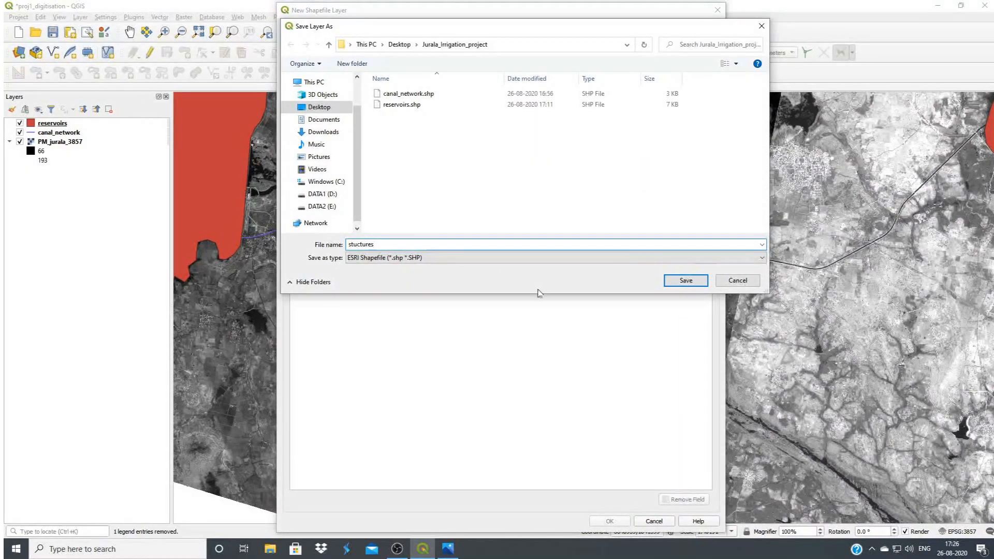
left_click(673, 283)
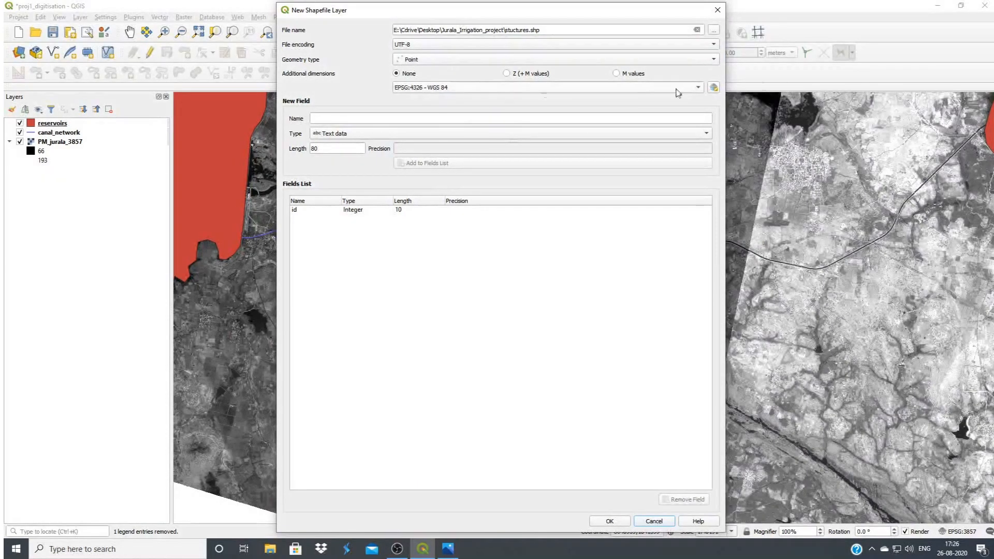
left_click(714, 88)
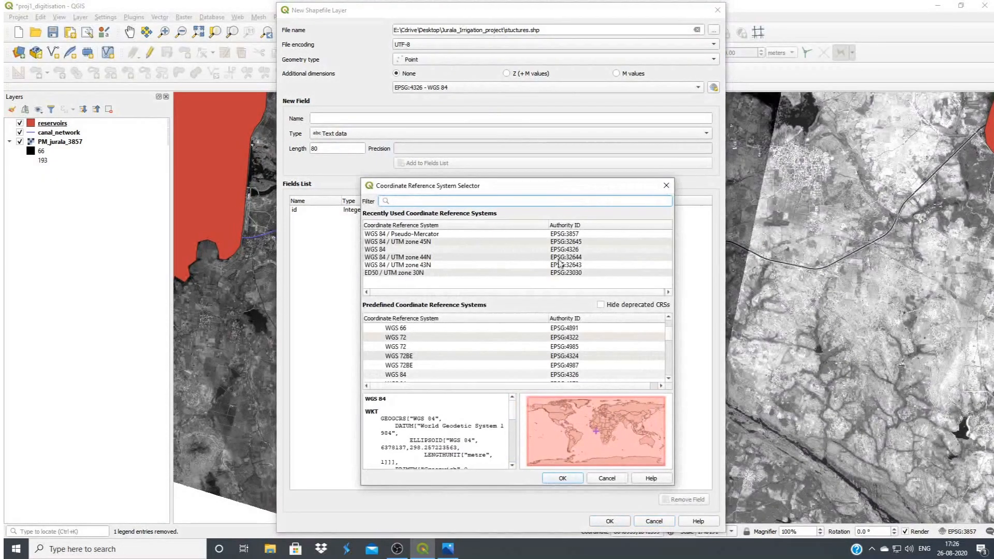
left_click(557, 235)
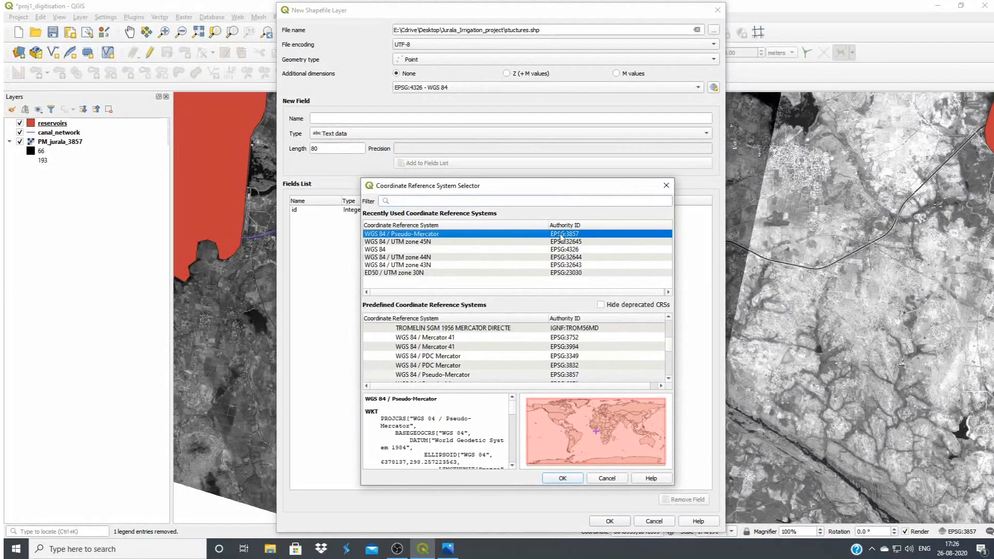
left_click(562, 478)
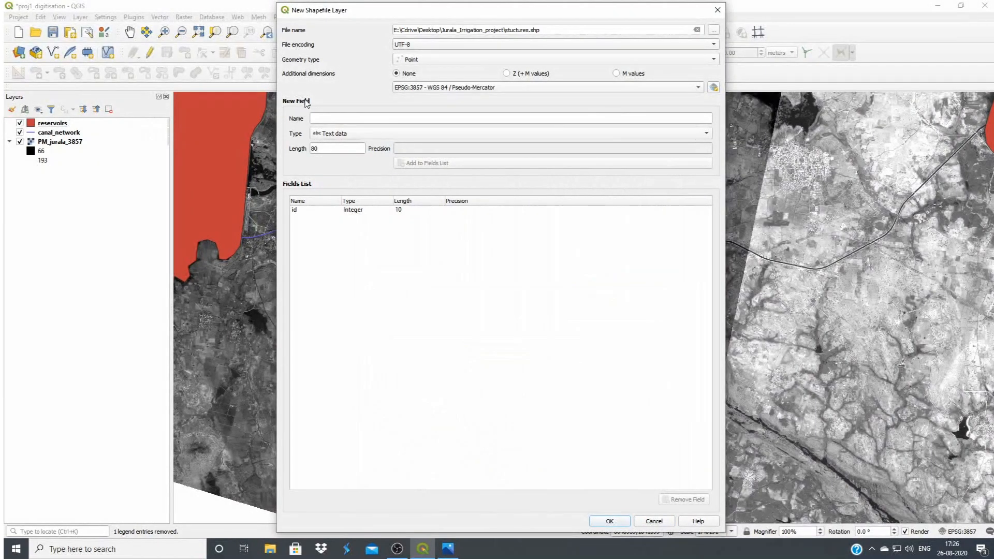
Add a whole-number field named stuct_code with length 10 to the new layer's fields
left_click(322, 119)
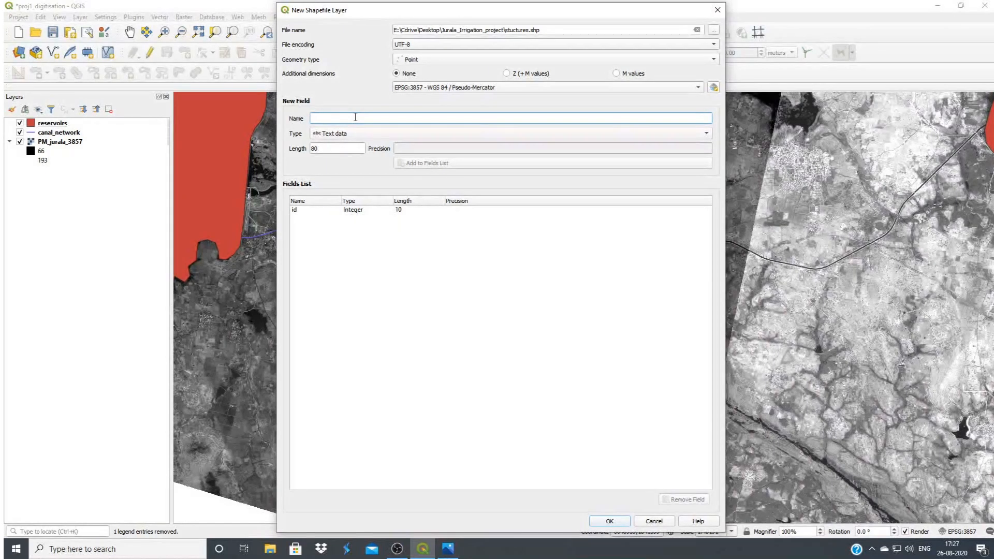
type("stuct_code")
left_click(382, 134)
left_click(378, 144)
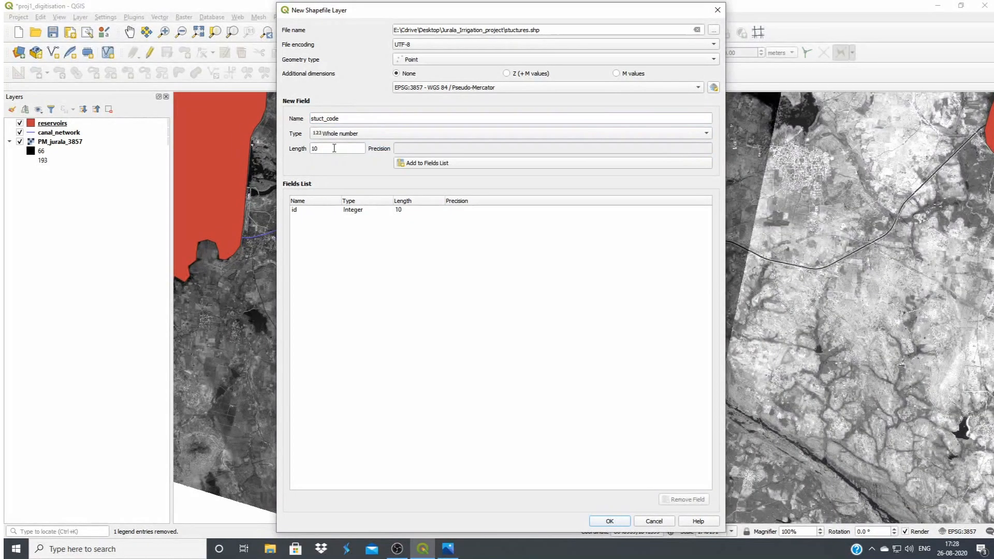
left_click(494, 165)
Add a whole-number field named status with length 10 and create the stuctures layer
left_click(326, 119)
type("stu")
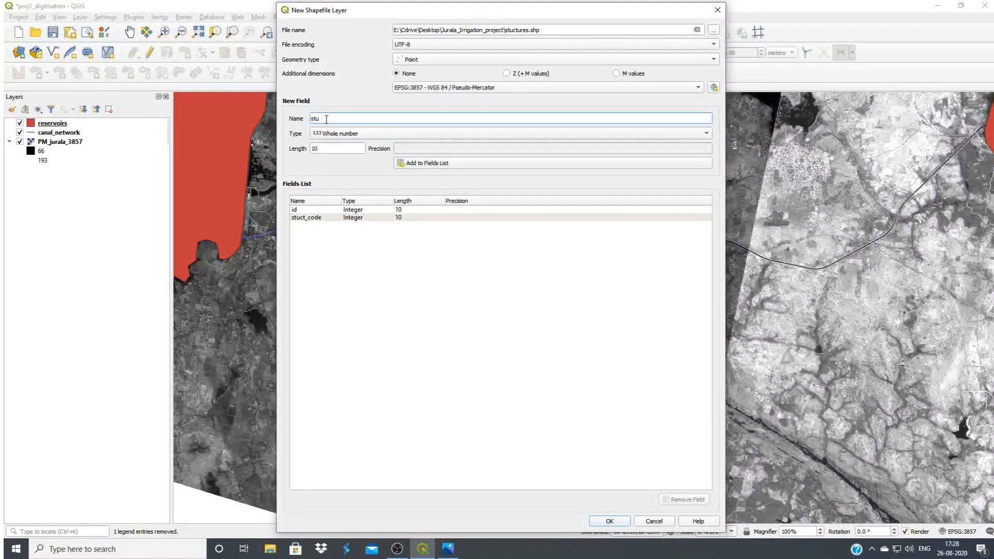
type("tus")
left_click(479, 165)
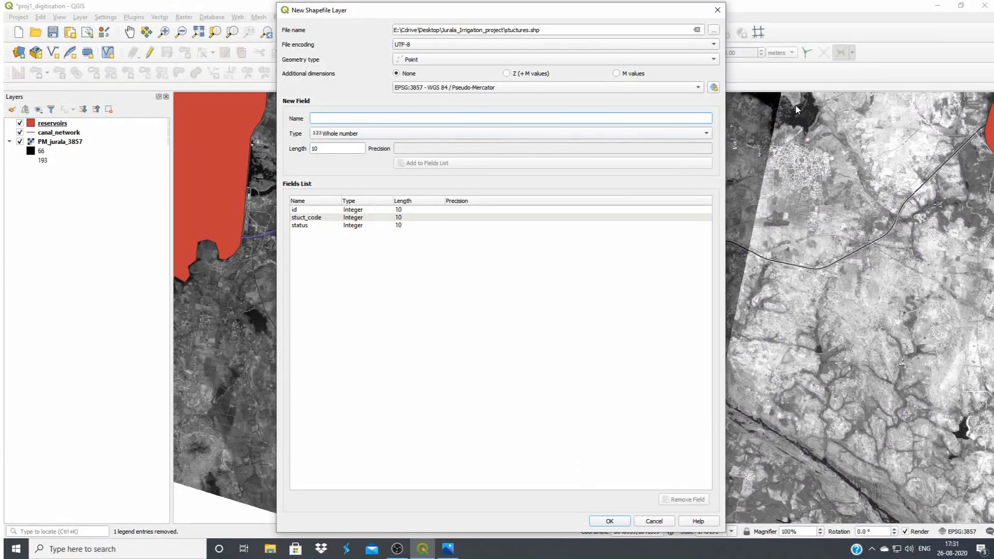
mouse_move(676, 14)
left_mouse_down()
mouse_move(623, 16)
mouse_move(661, 18)
left_mouse_up()
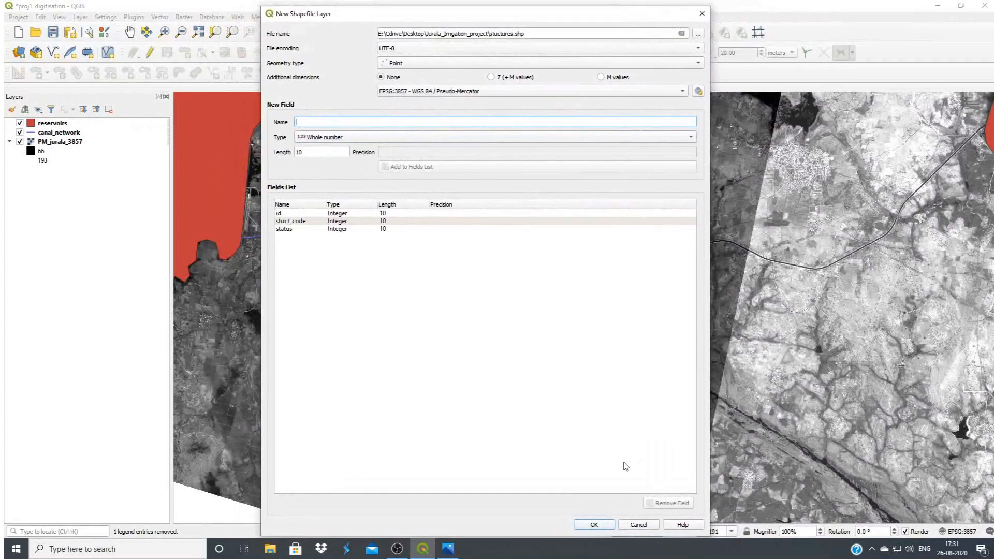
left_click(594, 524)
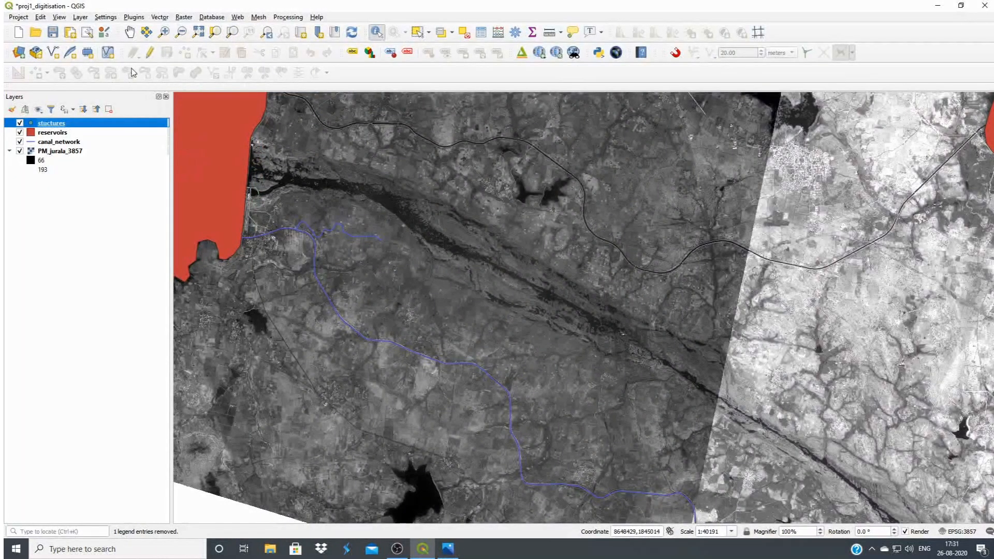
Start editing the stuctures layer and place a point where the road crosses the main canal just east of the reservoir
left_click(149, 54)
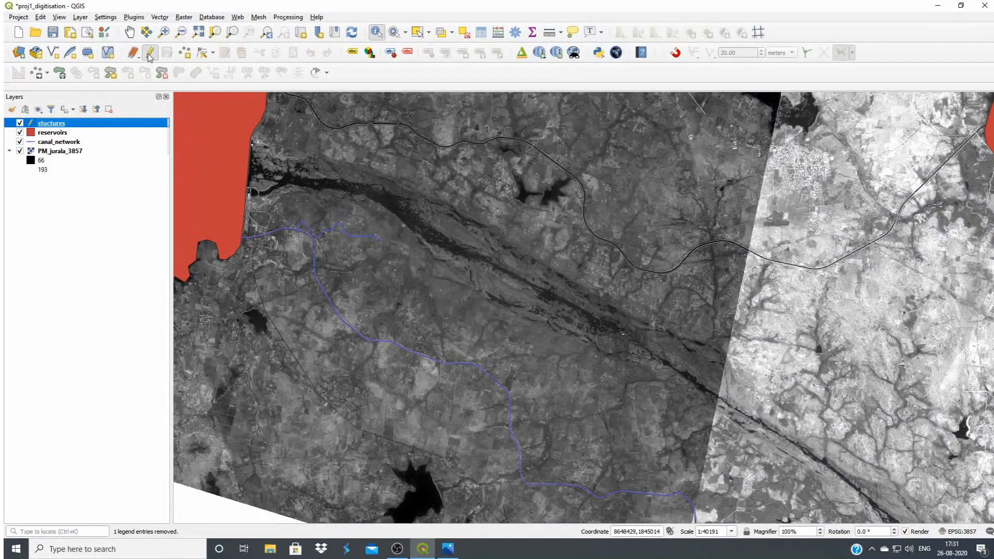
left_click(186, 54)
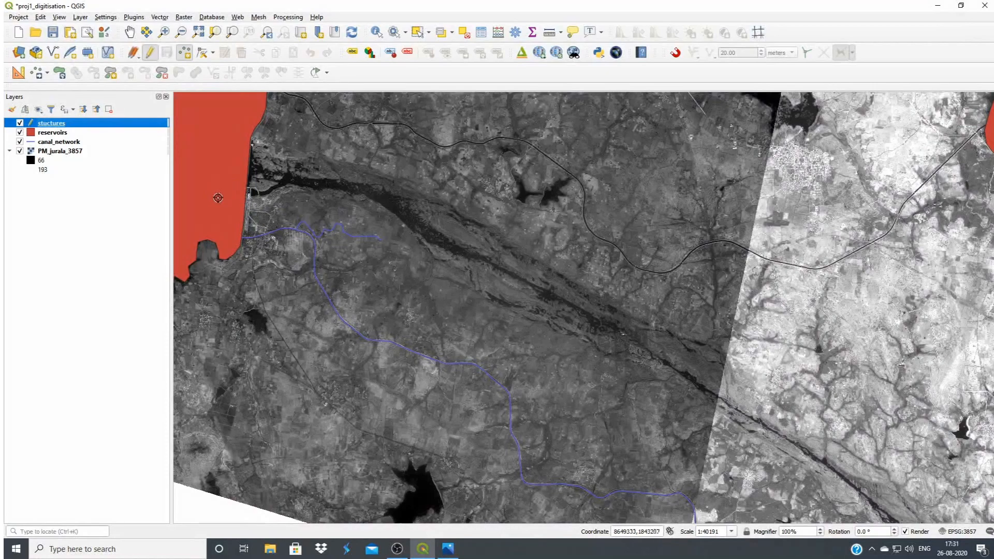
scroll(288, 242, "up", 2)
scroll(261, 214, "up", 2)
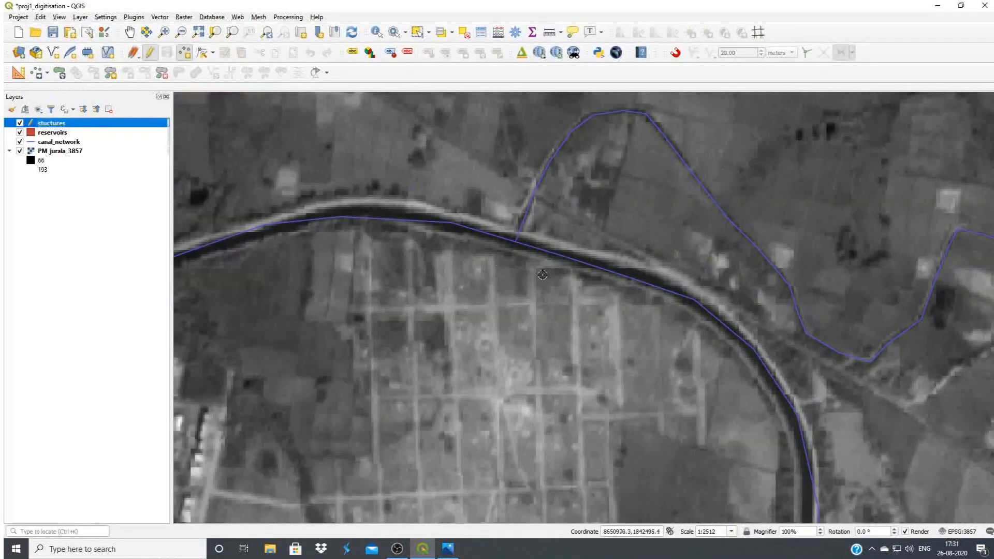
scroll(532, 273, "down", 1)
scroll(410, 291, "down", 1)
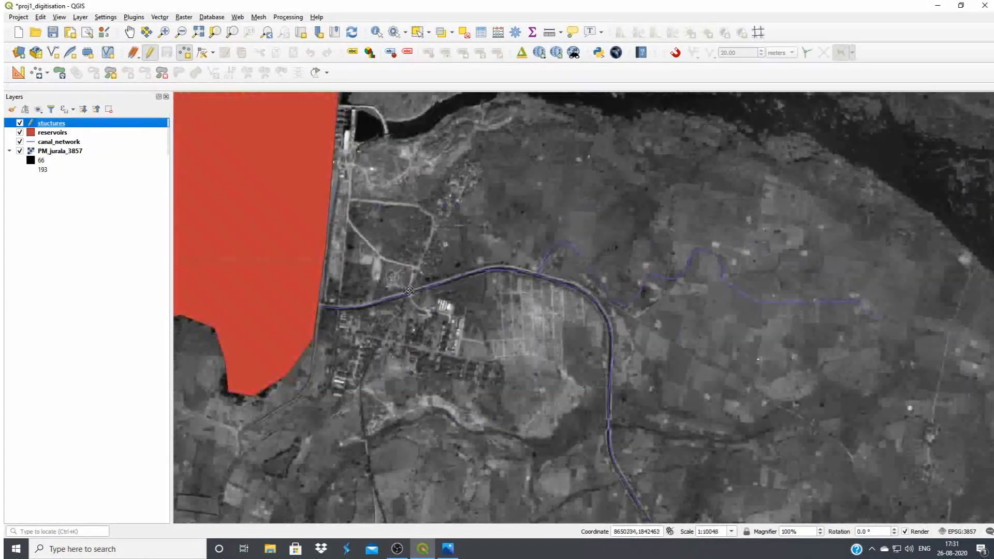
scroll(409, 290, "up", 1)
scroll(435, 298, "up", 1)
scroll(435, 299, "down", 1)
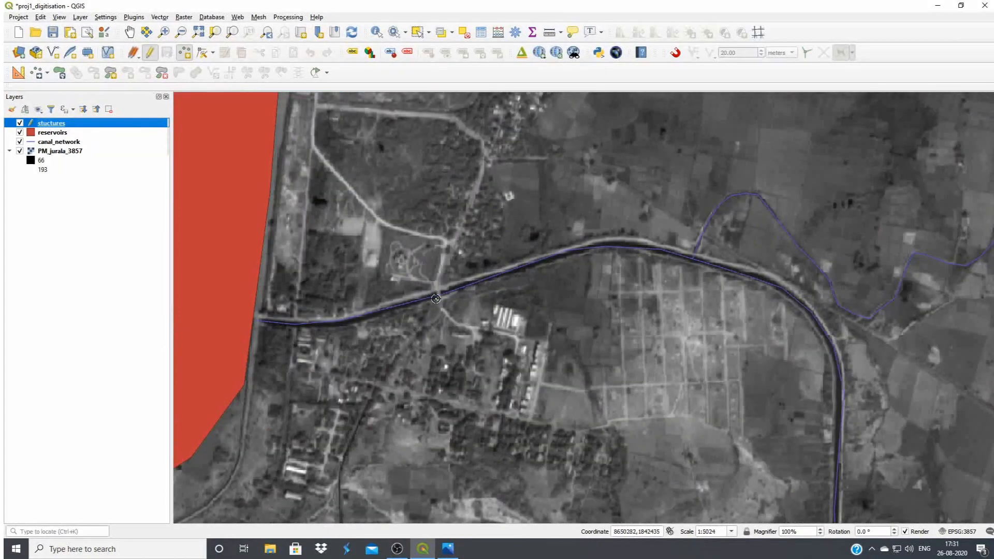
scroll(362, 325, "up", 1)
scroll(365, 326, "down", 1)
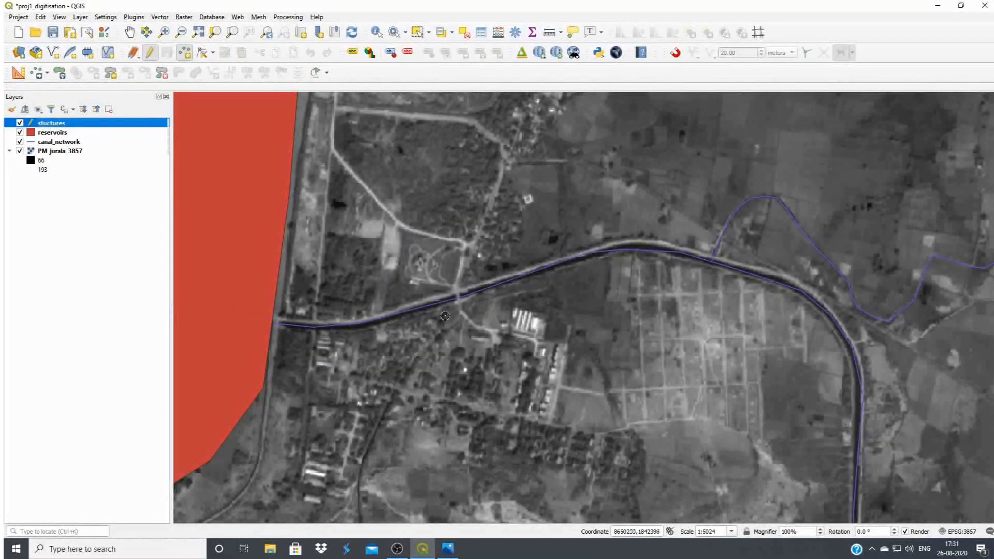
scroll(439, 316, "up", 1)
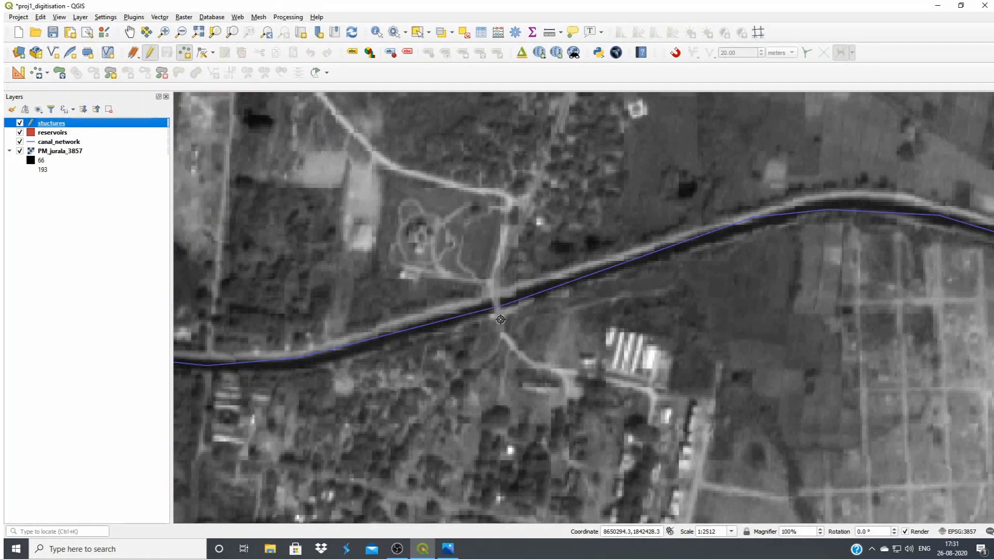
scroll(501, 320, "up", 1)
left_click(492, 294)
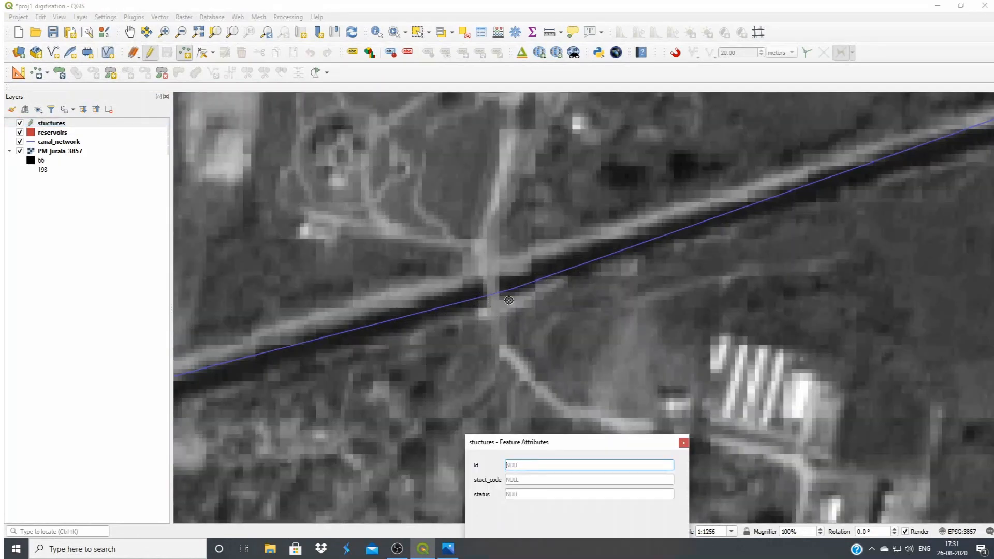
Give the road-crossing point id 1 and stuct_code 4, leaving its status empty
type("1")
left_click(529, 479)
type("4")
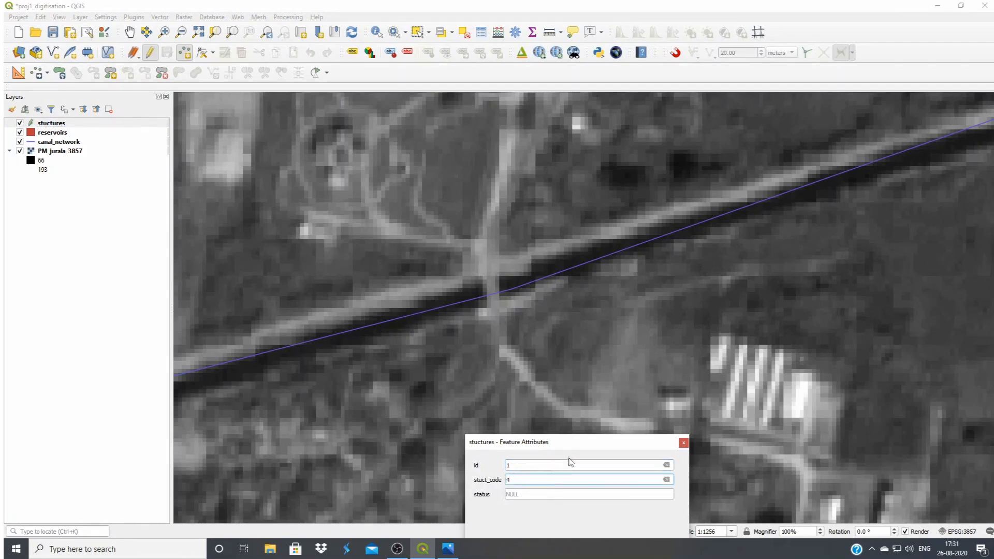
left_click_drag(571, 442, 558, 397)
left_click(603, 530)
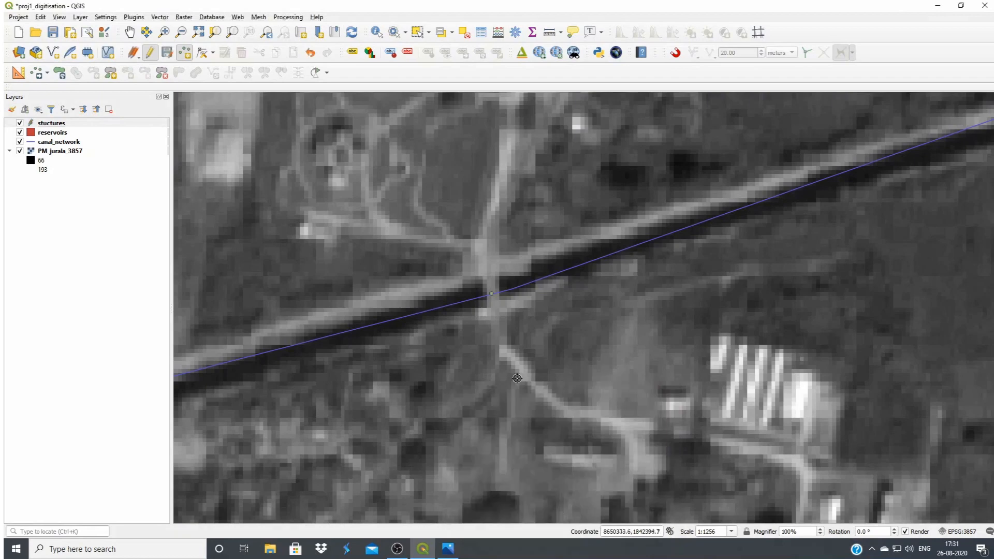
Add a point where the branch canal leaves the main canal, with id 2 and stuct_code 3
scroll(574, 370, "down", 1)
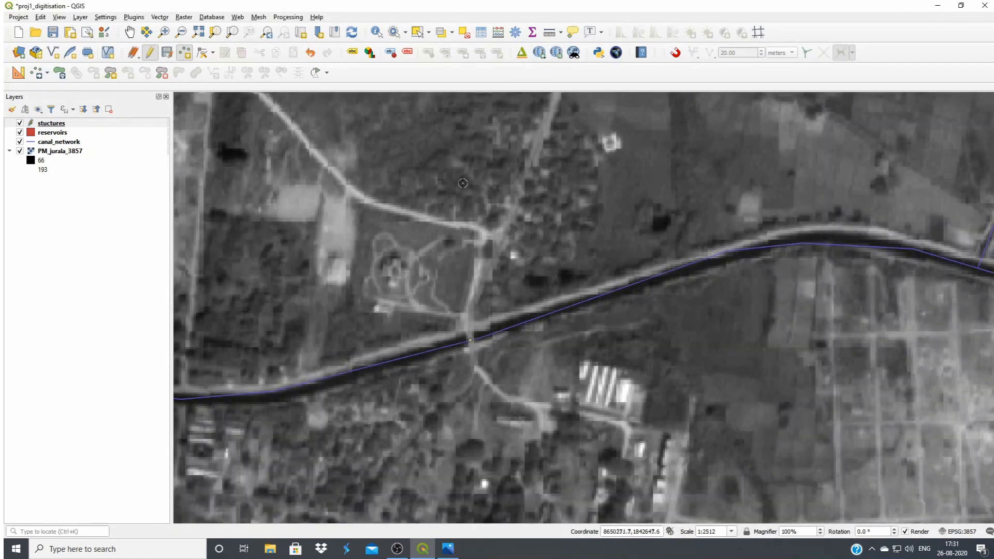
left_click_drag(486, 201, 206, 250)
left_click_drag(700, 342, 607, 299)
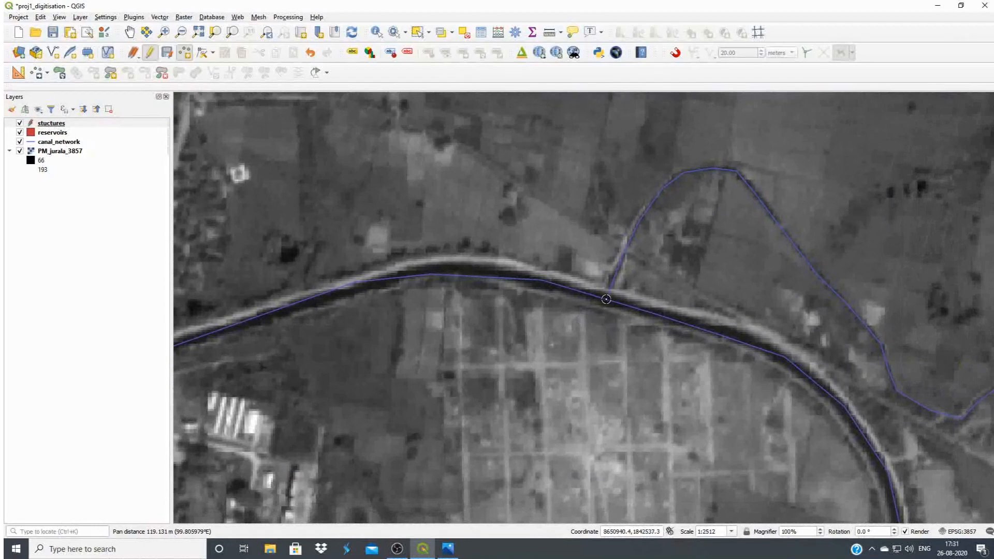
left_click(606, 300)
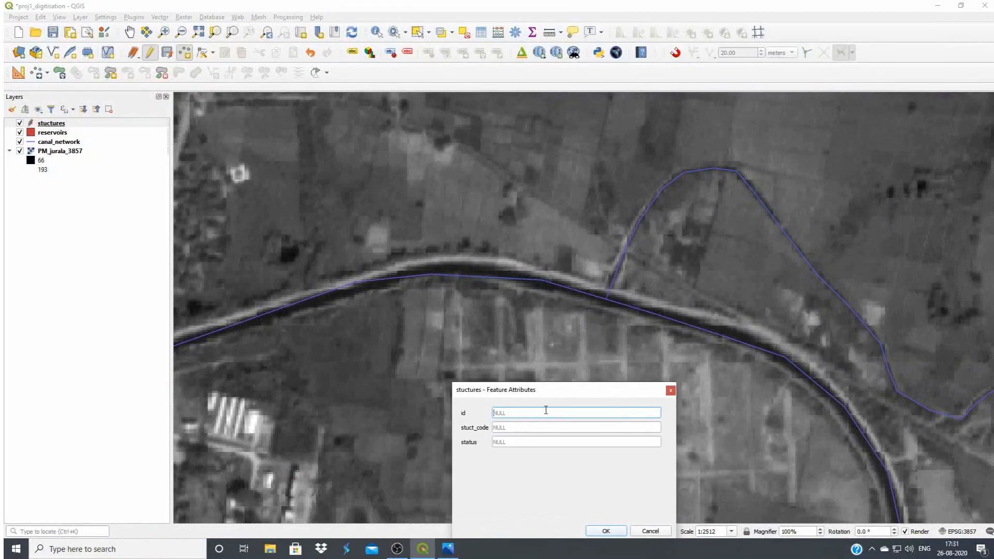
type("2")
left_click(531, 429)
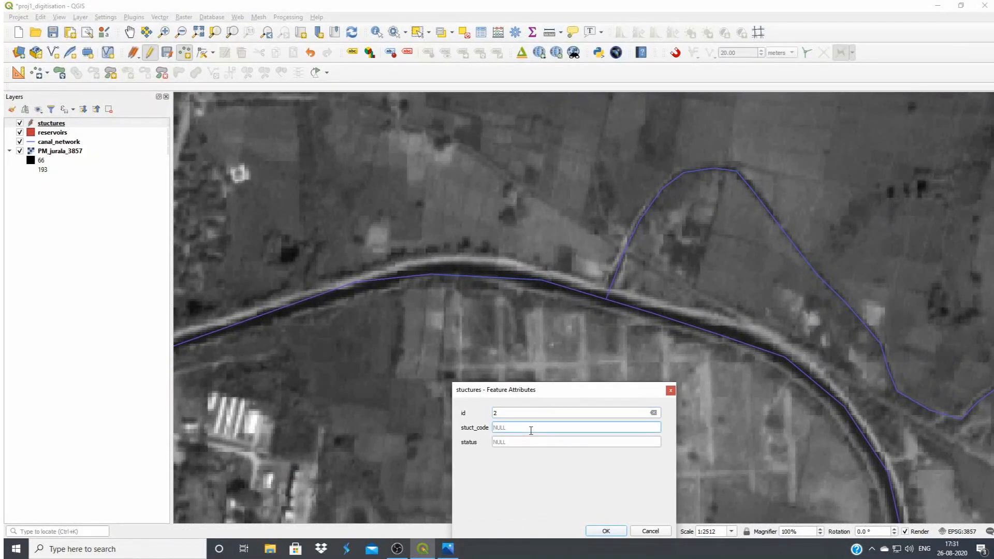
left_click(605, 532)
Add a point on the narrowed canal section at the stream crossing further south, with id 3 and stuct_code 1
left_click_drag(646, 351, 584, 283)
left_click_drag(611, 446, 582, 263)
left_click_drag(586, 465, 571, 389)
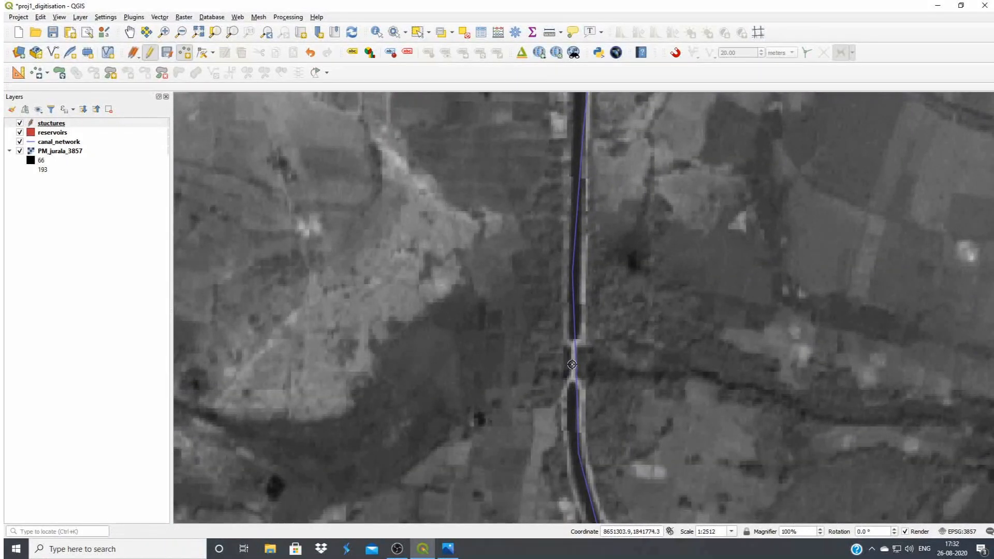
left_click(573, 364)
type("3")
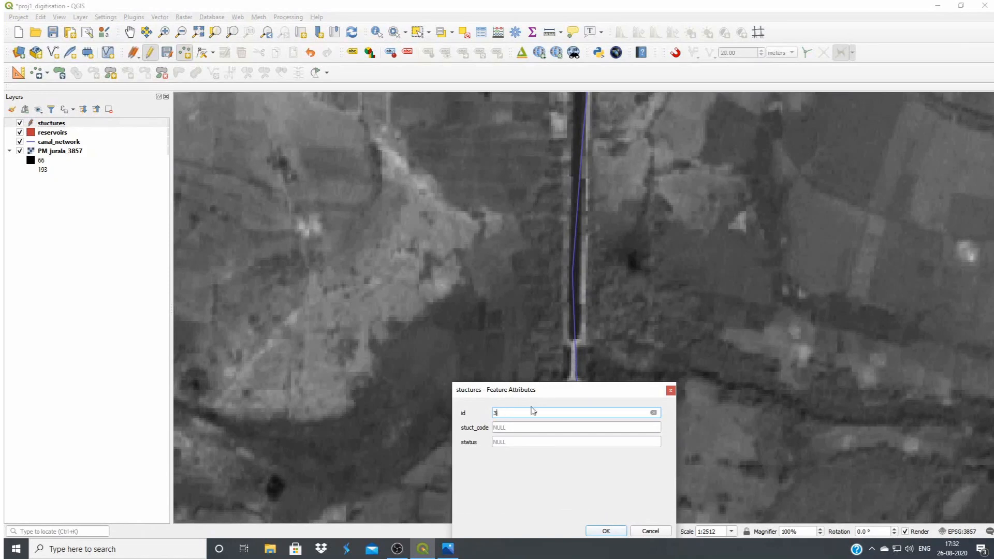
left_click(528, 427)
type("1")
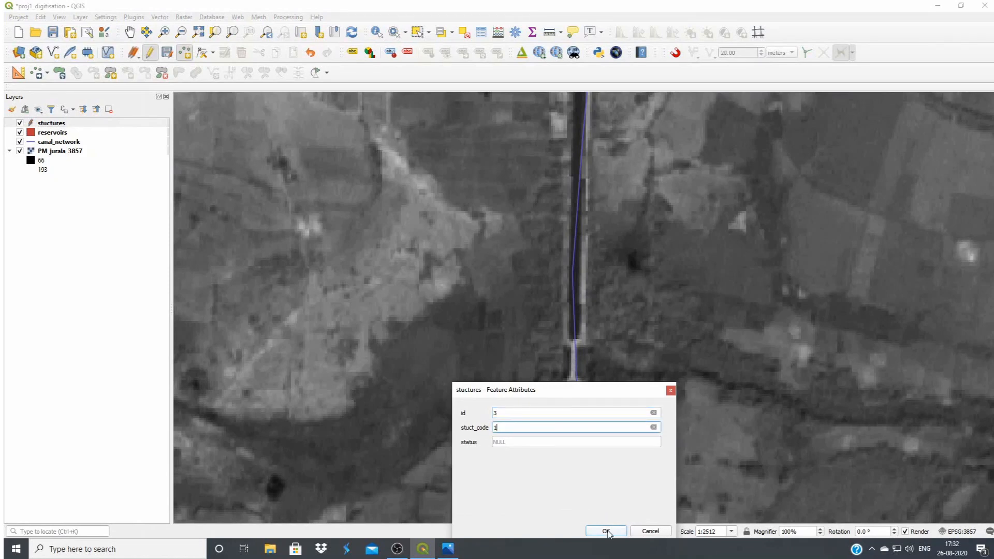
left_click(607, 532)
Add a point where the eastern track meets the main canal further south-east, with id 4 and stuct_code 4
left_click_drag(580, 398, 509, 168)
left_click_drag(573, 387, 497, 216)
left_click_drag(621, 435, 534, 271)
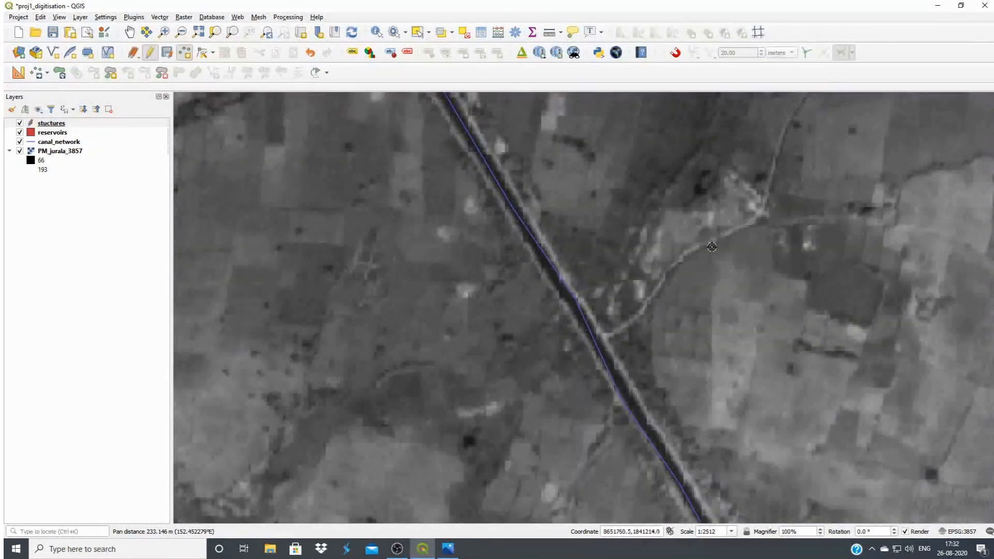
left_click(600, 341)
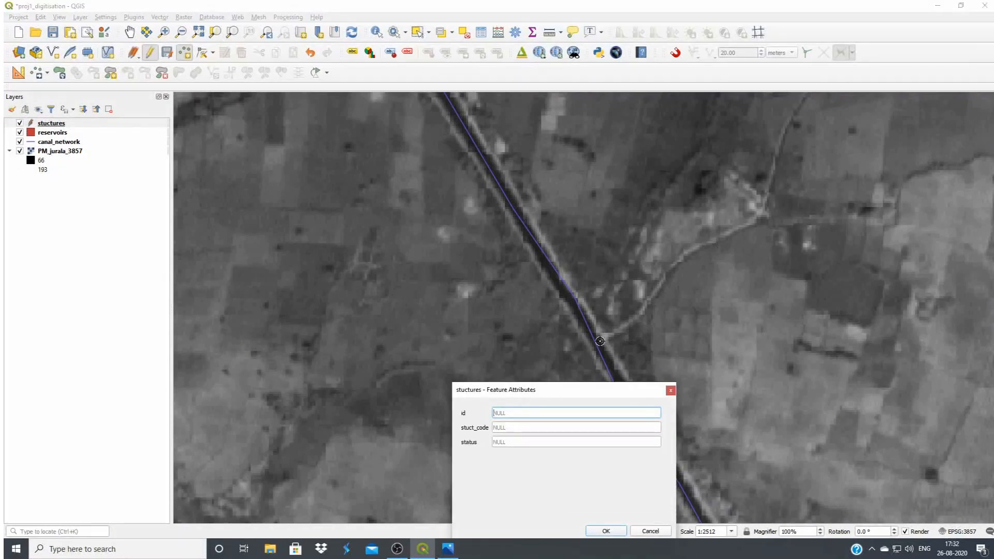
type("4")
left_click(532, 427)
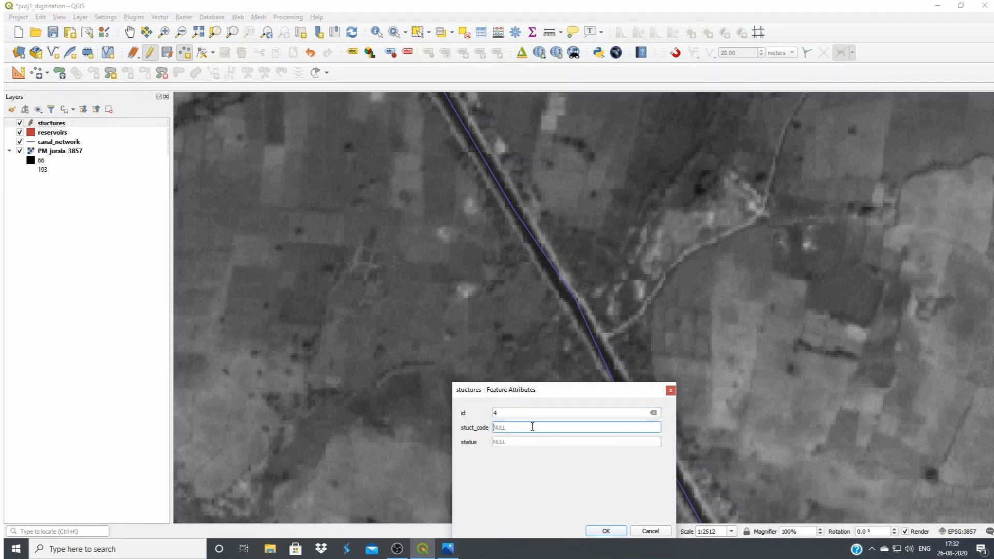
type("4")
left_click(606, 532)
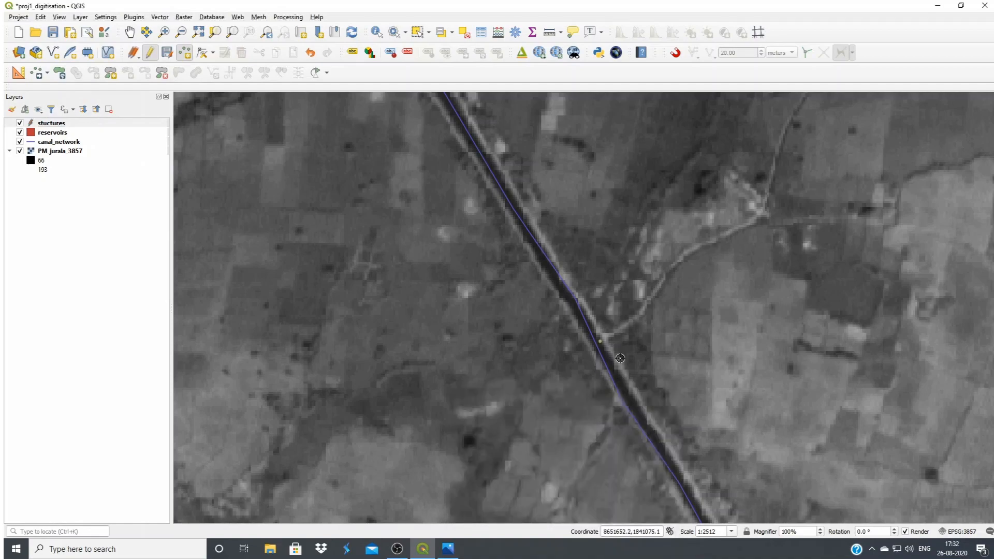
Add a point where the small track crosses the main canal further south-east, with id 5 and stuct_code 4
left_click_drag(629, 405, 477, 164)
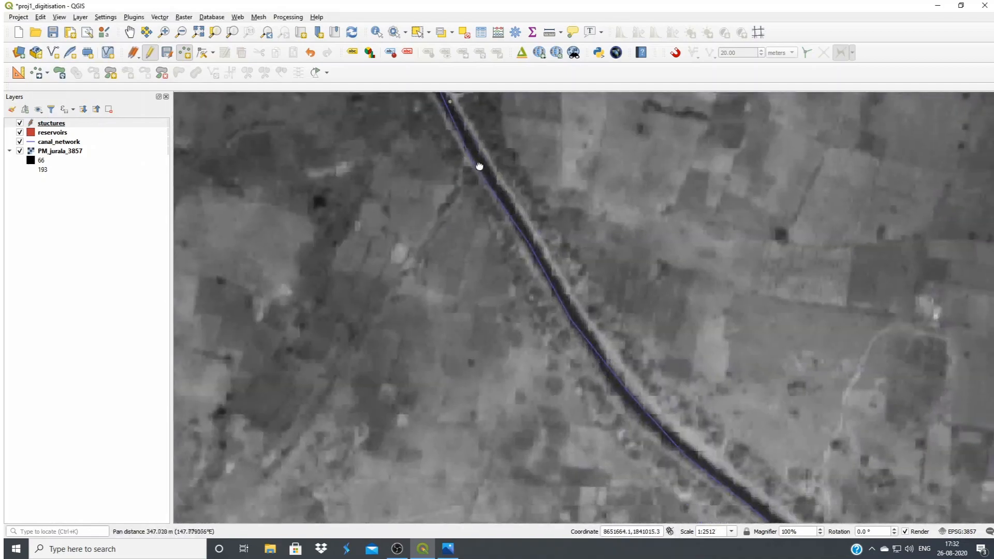
left_click_drag(732, 511, 517, 288)
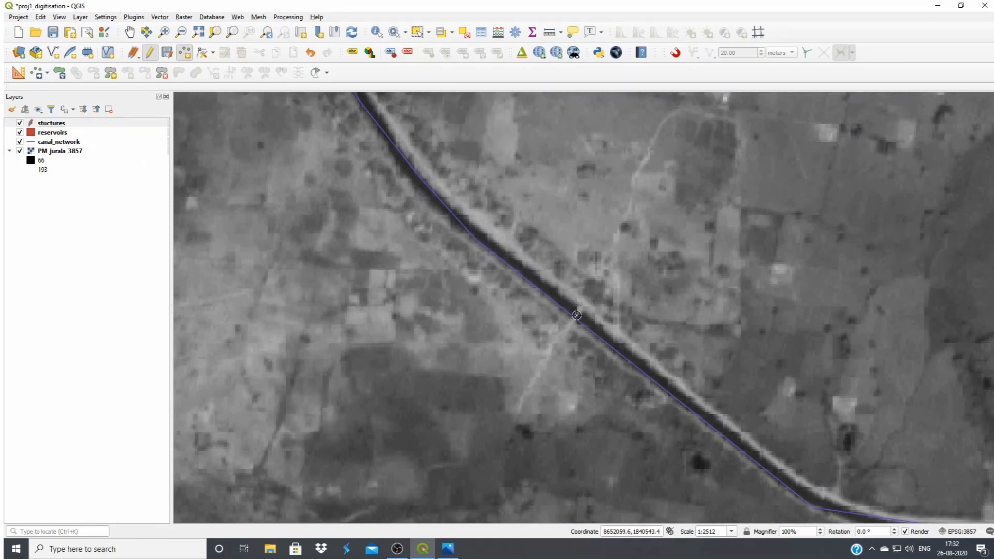
left_click(583, 318)
type("5")
left_click(553, 429)
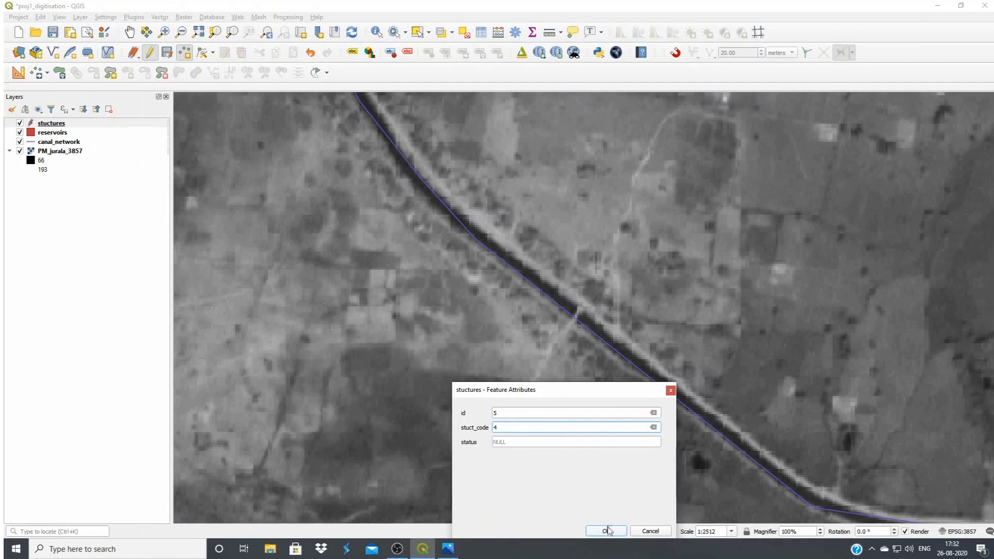
left_click(606, 531)
Add a point where the north-eastern channel meets the main canal just west of the bridge, with id 6 and stuct_code 3
left_click_drag(594, 420, 461, 279)
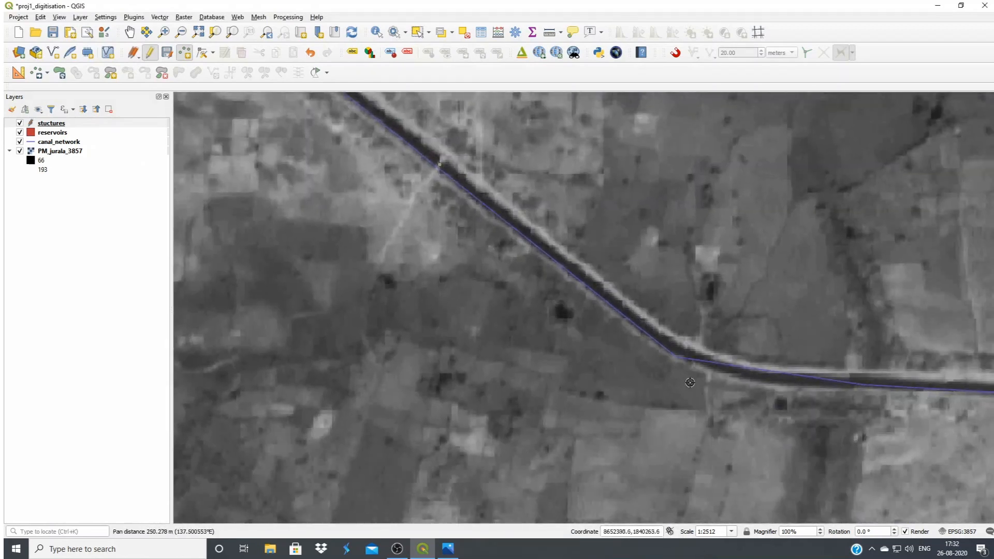
left_click_drag(691, 386, 541, 398)
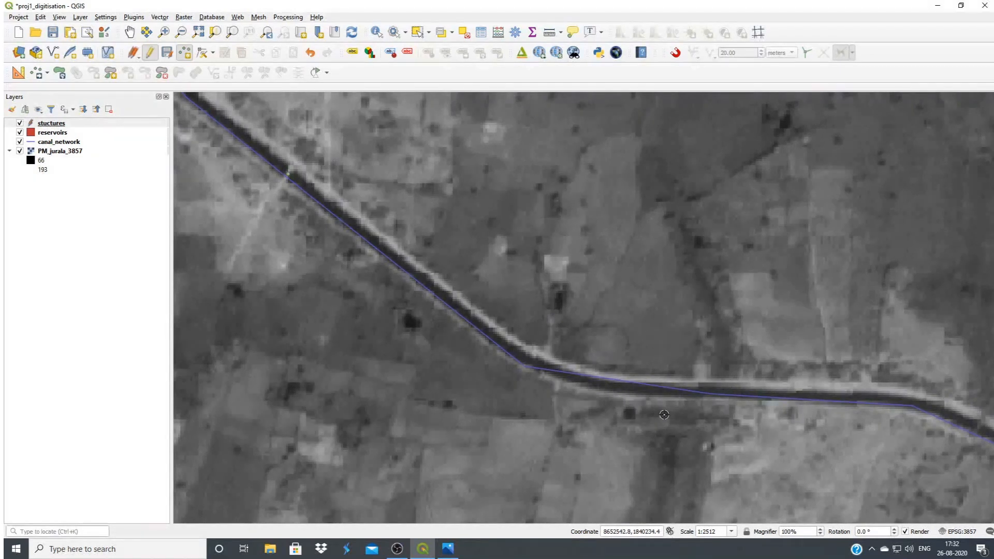
left_click_drag(552, 398, 788, 520)
left_click_drag(409, 382, 619, 478)
left_click_drag(633, 495, 396, 271)
left_click_drag(835, 488, 583, 375)
left_click_drag(872, 388, 735, 397)
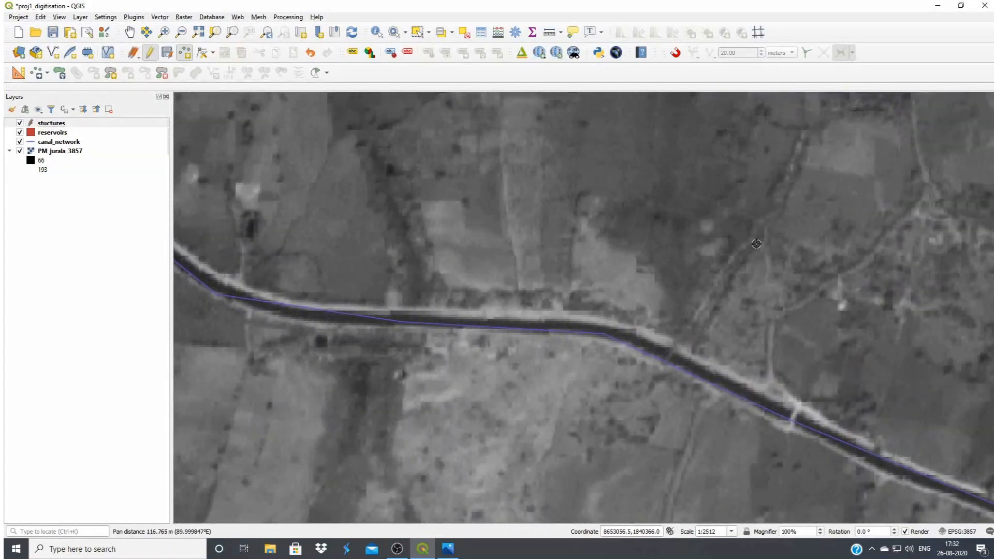
left_click(705, 367)
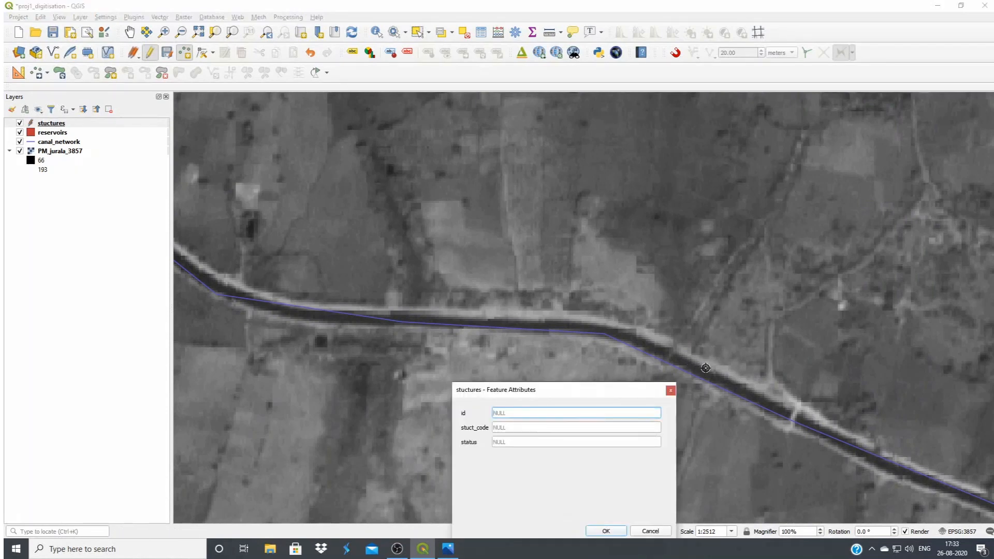
type("5")
key("BackSpace")
type("6")
left_click(530, 427)
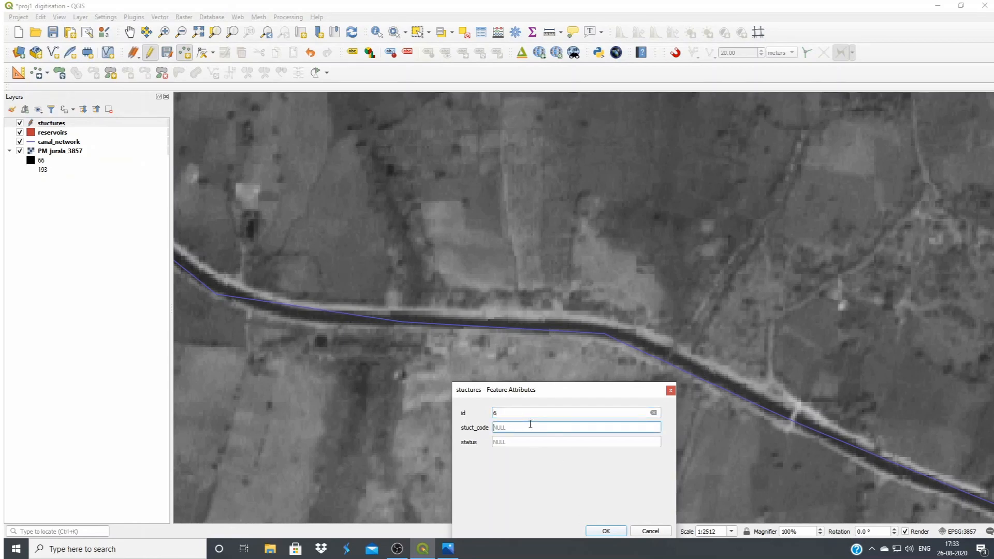
left_click(601, 531)
Add a point on the bridge crossing the main canal just east of the last point, with id 7 and its stuct_code
left_click_drag(735, 414, 589, 317)
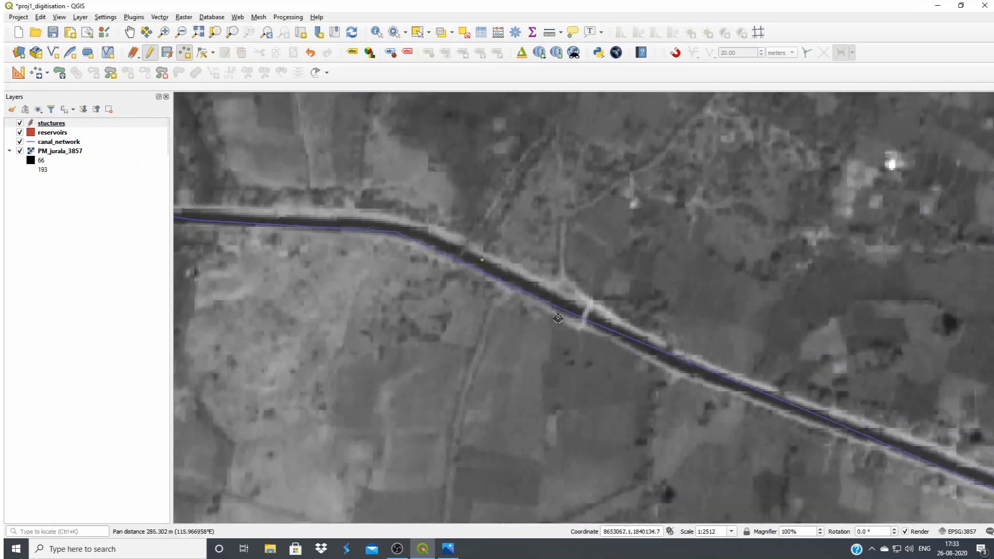
left_click(587, 316)
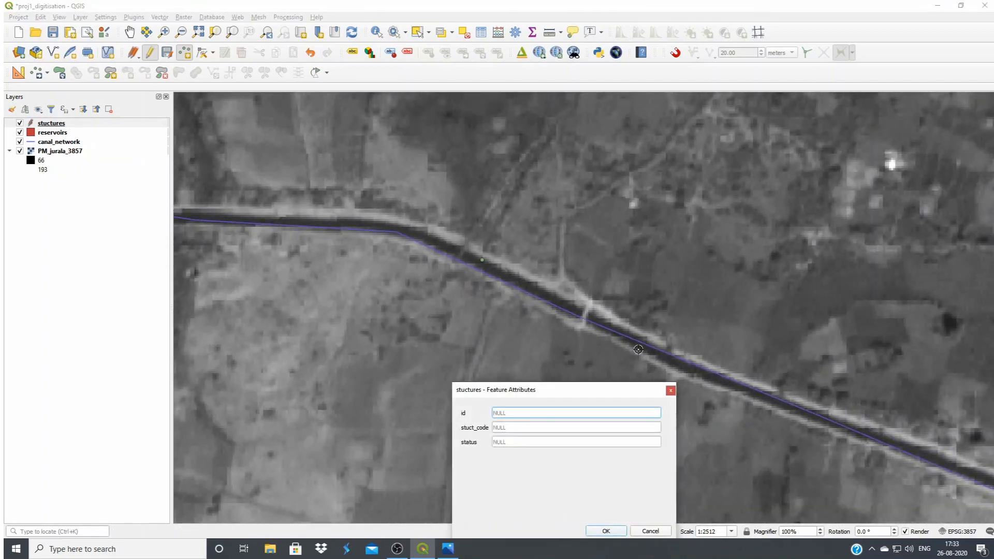
type("7")
left_click(540, 428)
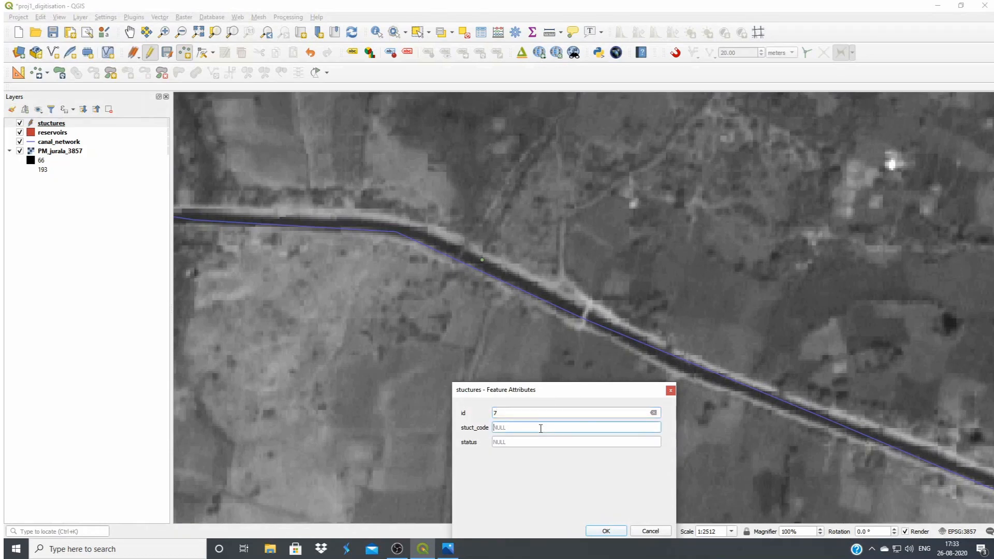
left_click(602, 530)
Add a point at the canal bend where the northern branch canal leaves, with stuct_code 3
left_click_drag(649, 450, 542, 342)
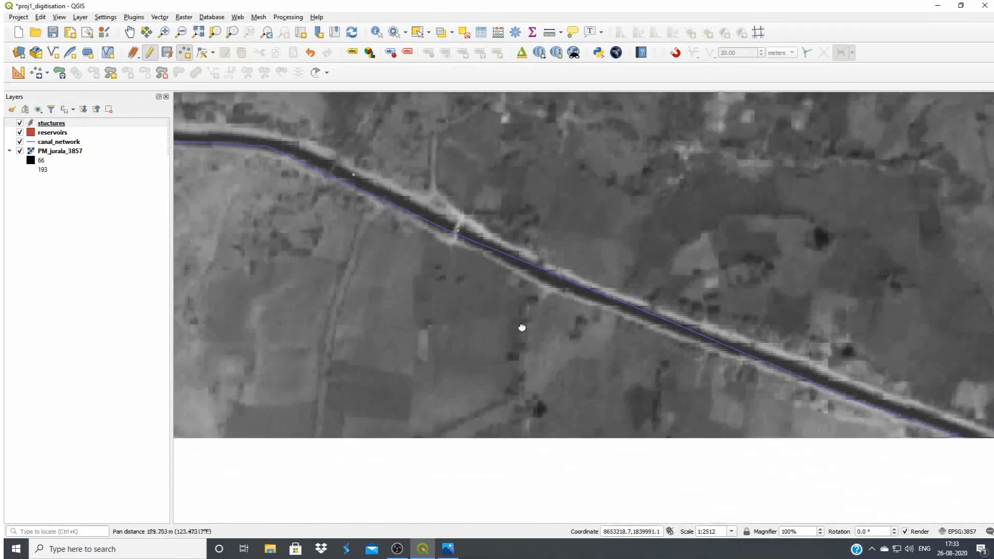
left_click_drag(762, 379, 540, 321)
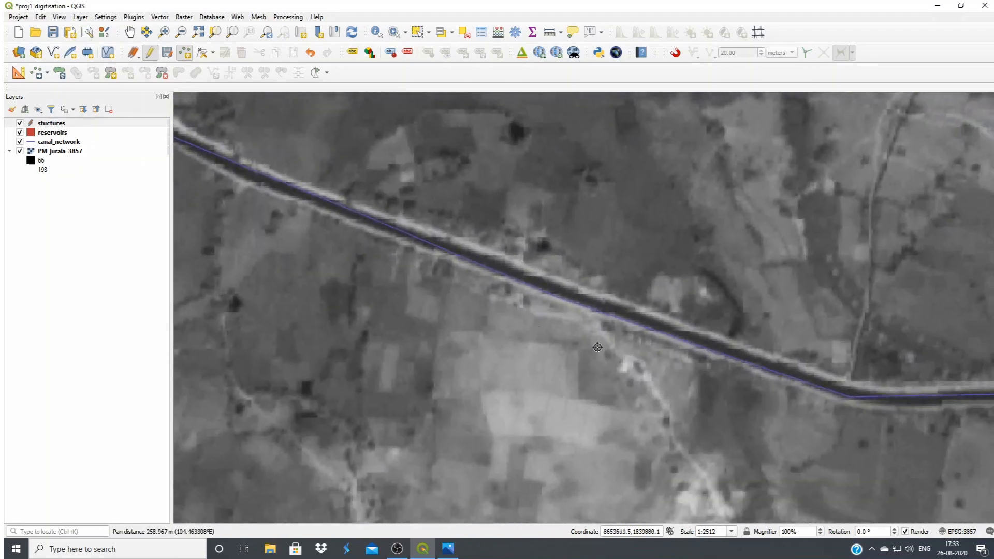
left_click_drag(834, 404, 633, 352)
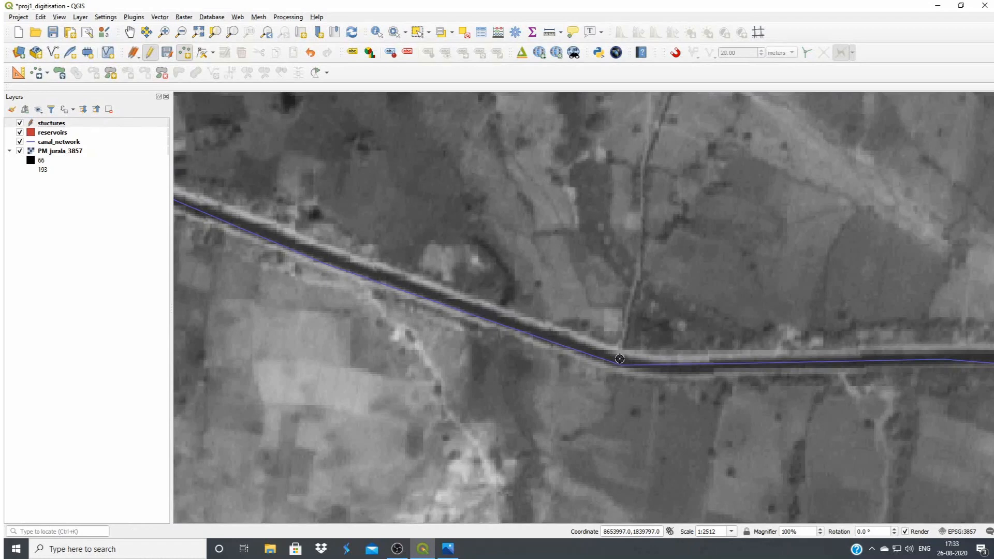
left_click(619, 359)
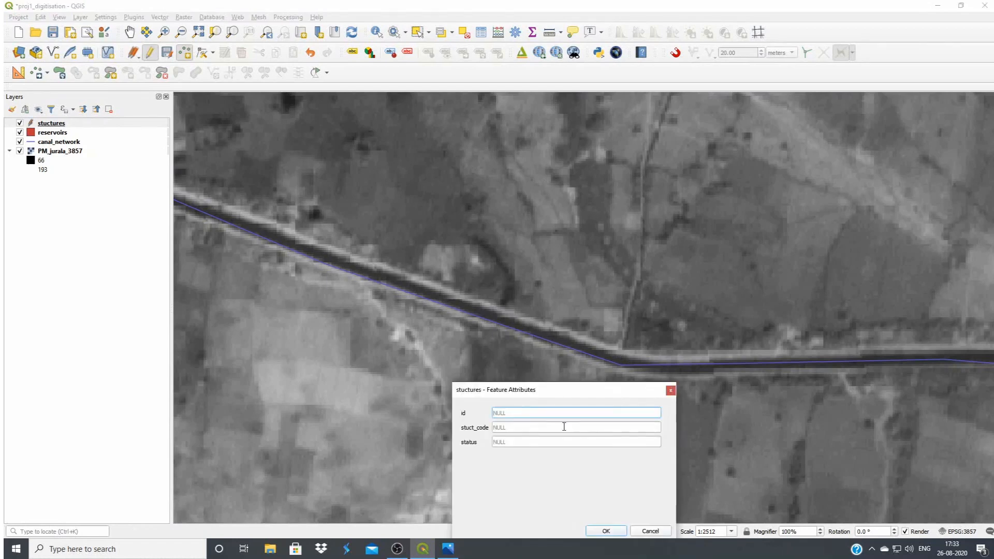
left_click(539, 428)
type("3")
left_click(606, 531)
Add a point where the next north-eastern branch leaves the main canal as it turns south-east, with id 9 and stuct_code 3
left_click_drag(561, 379, 525, 420)
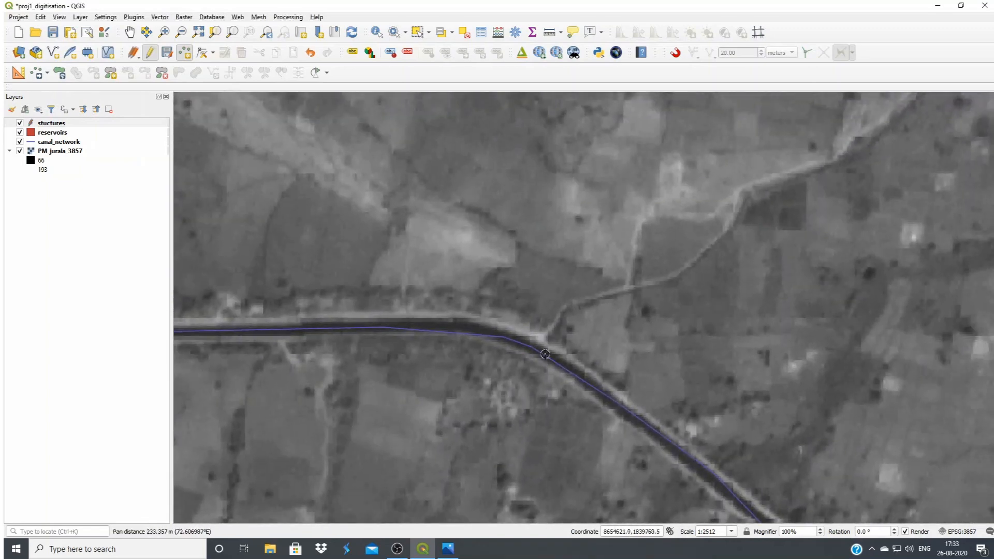
left_click(538, 350)
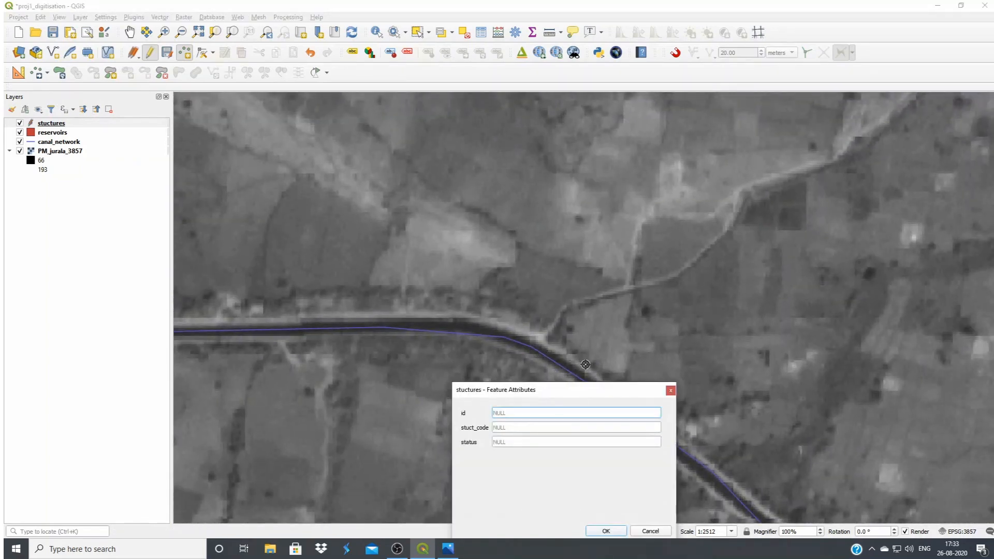
type("9")
left_click(534, 428)
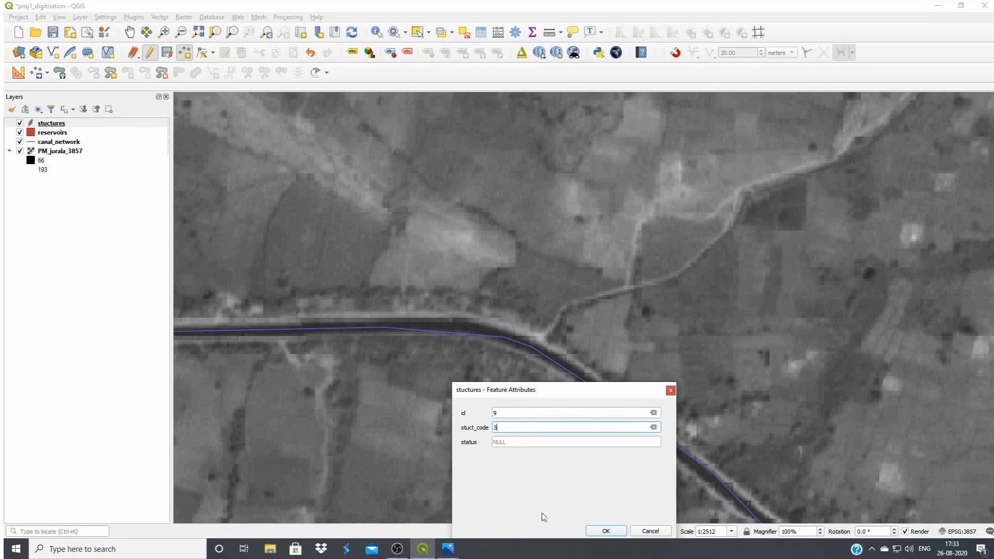
left_click(598, 533)
Add a point where the north-eastern branch canal leaves the southward stretch of the main canal, with id 10 and stuct_code 3
left_click_drag(594, 464, 414, 266)
left_click_drag(685, 451, 457, 294)
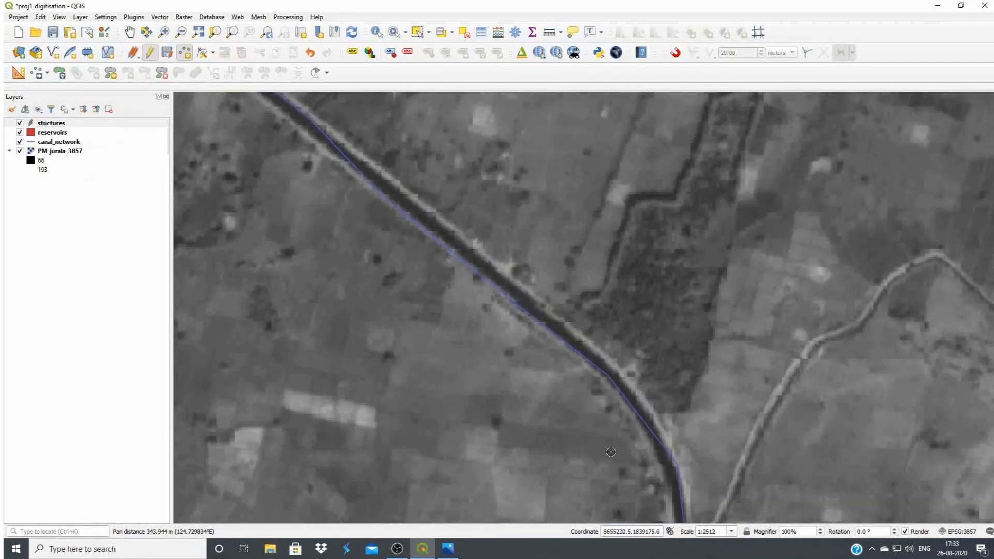
left_click_drag(590, 428, 502, 340)
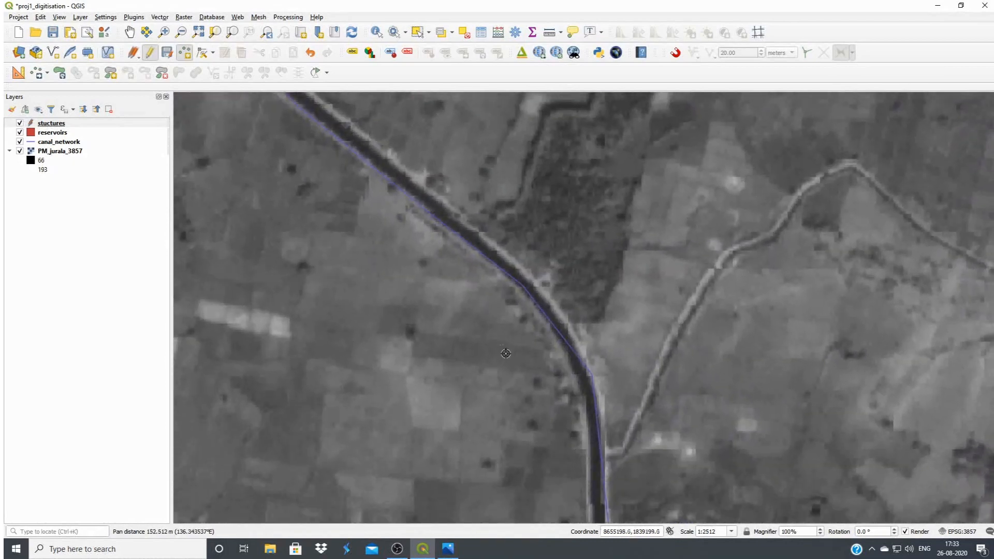
left_click_drag(573, 486, 553, 367)
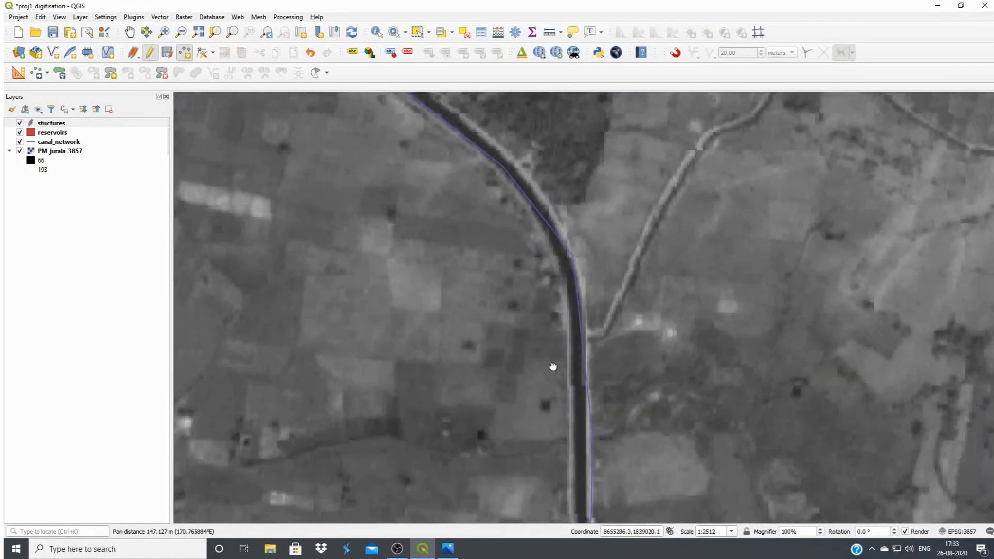
left_click(581, 339)
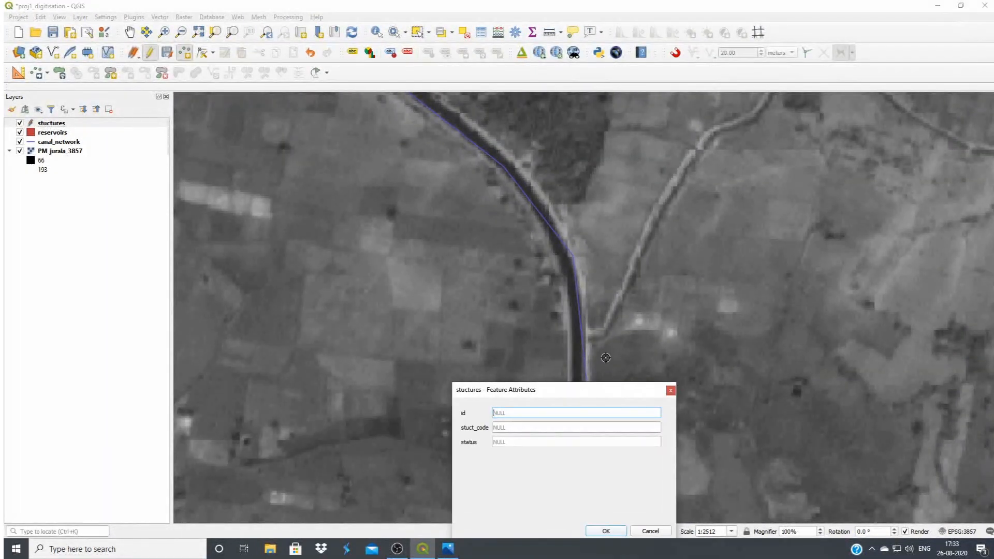
type("10")
left_click(521, 431)
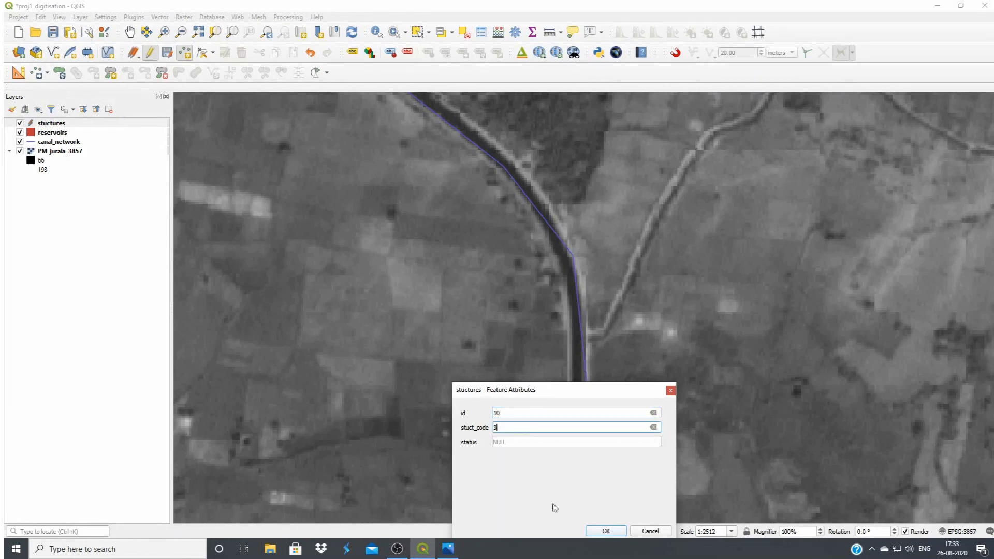
left_click(596, 532)
Add a point on the main canal just north of the next track crossing, with id 11 and its stuct_code
left_click_drag(566, 427, 466, 239)
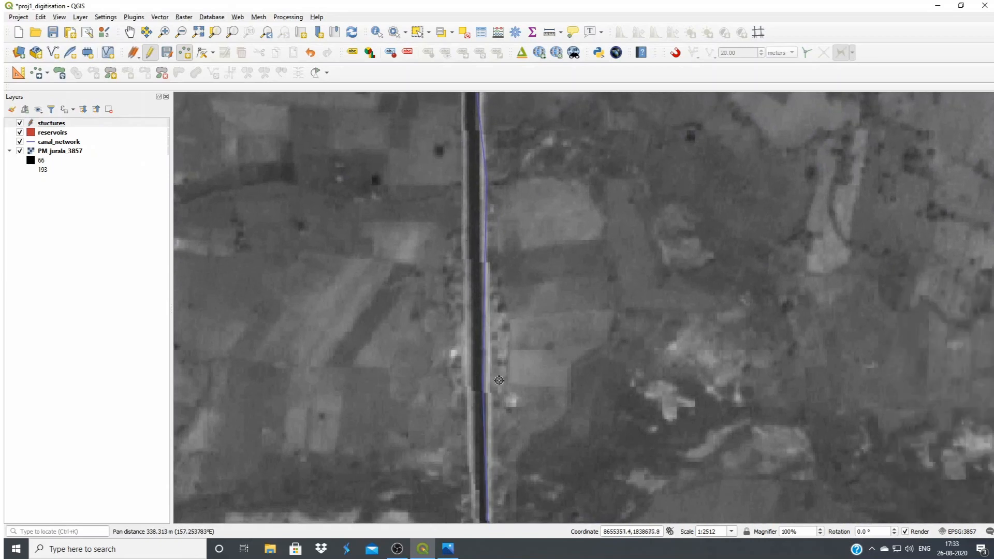
left_click_drag(500, 372, 528, 200)
left_click_drag(502, 377, 508, 337)
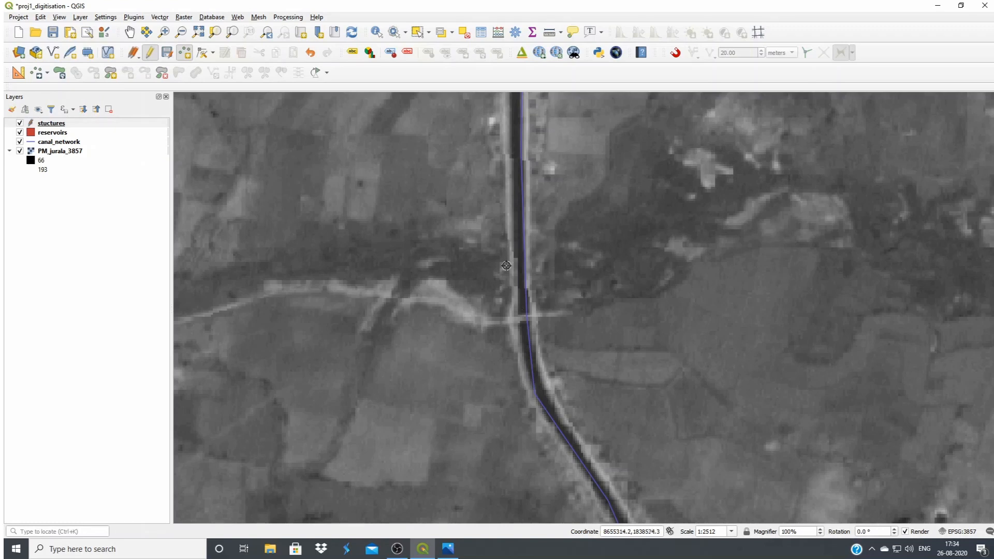
left_click(520, 287)
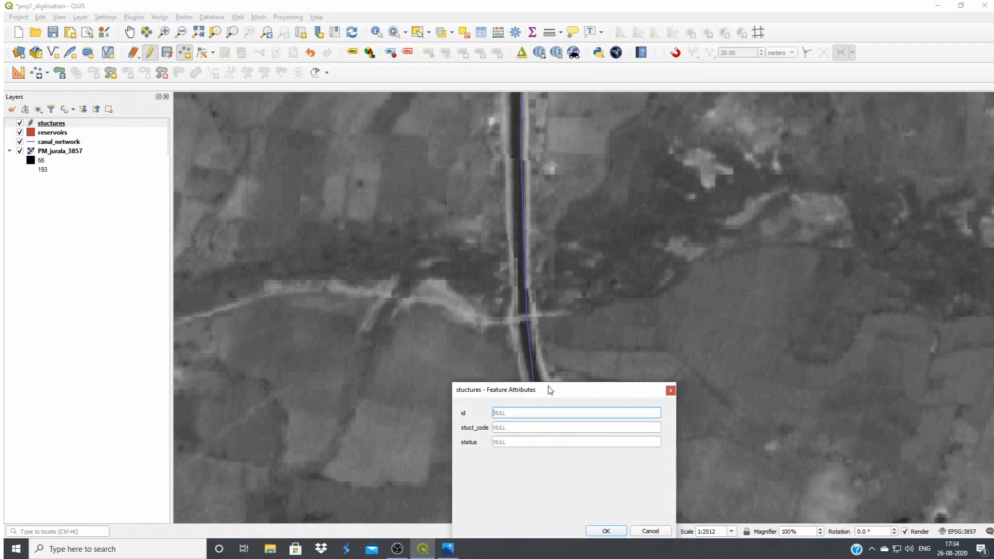
type("11")
left_click(546, 428)
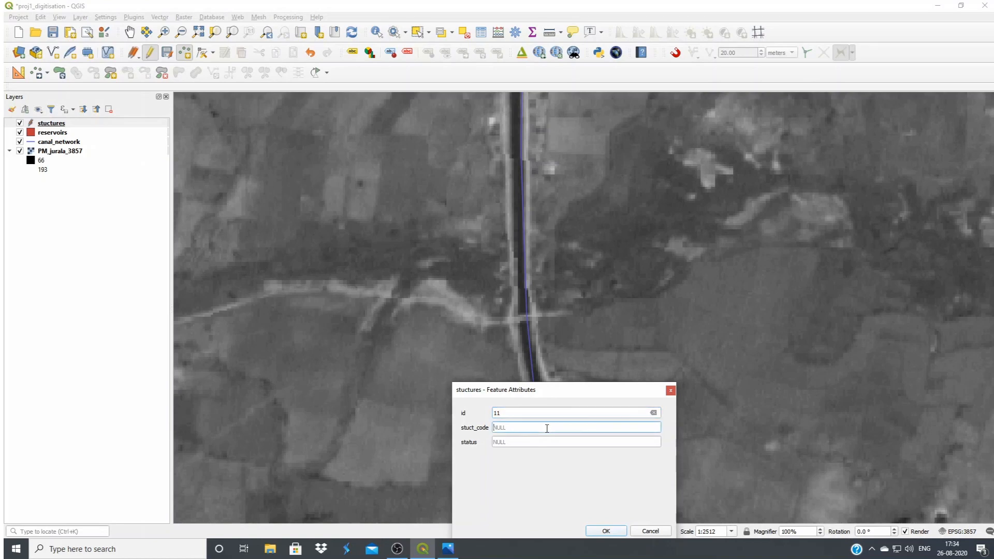
left_click(606, 530)
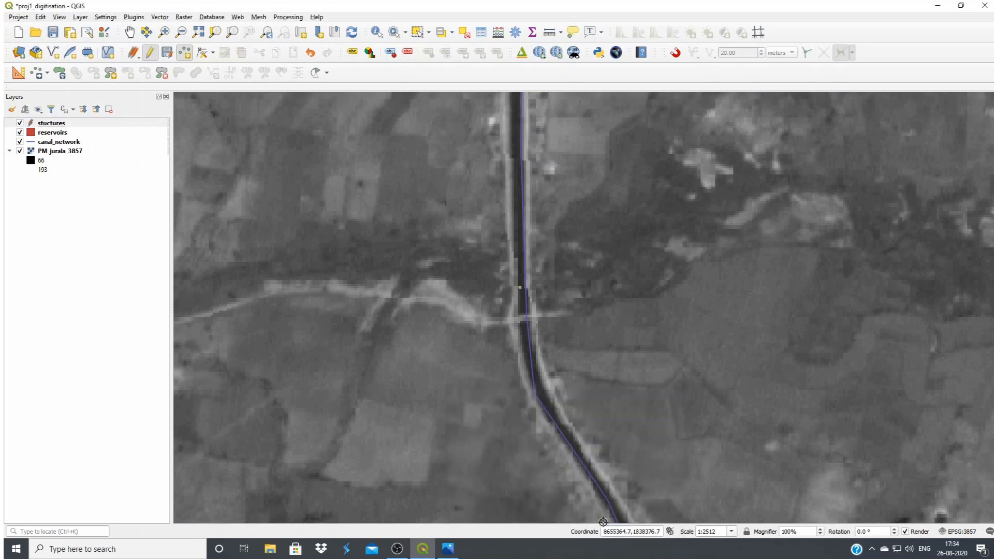
Add a point where the stream crosses the main canal just before its eastward bend, with id 12 and stuct_code 2
left_click_drag(564, 378, 406, 180)
left_click_drag(504, 434, 529, 302)
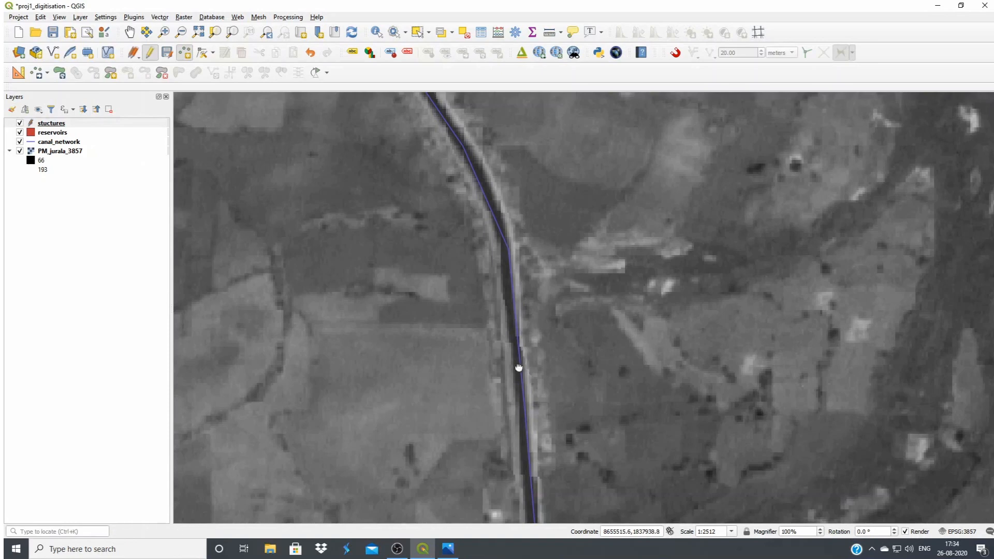
left_click_drag(519, 368, 535, 173)
left_click_drag(564, 440, 558, 315)
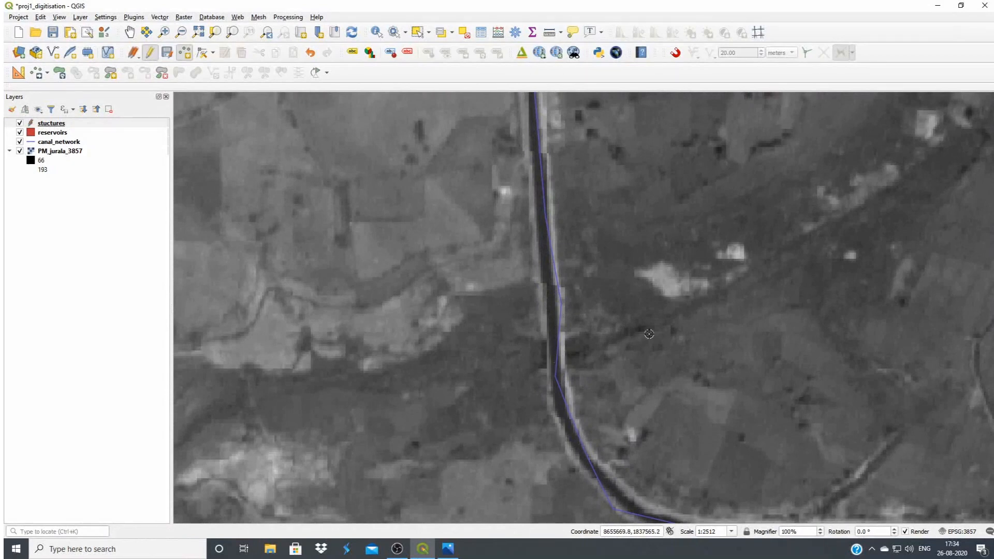
left_click(559, 358)
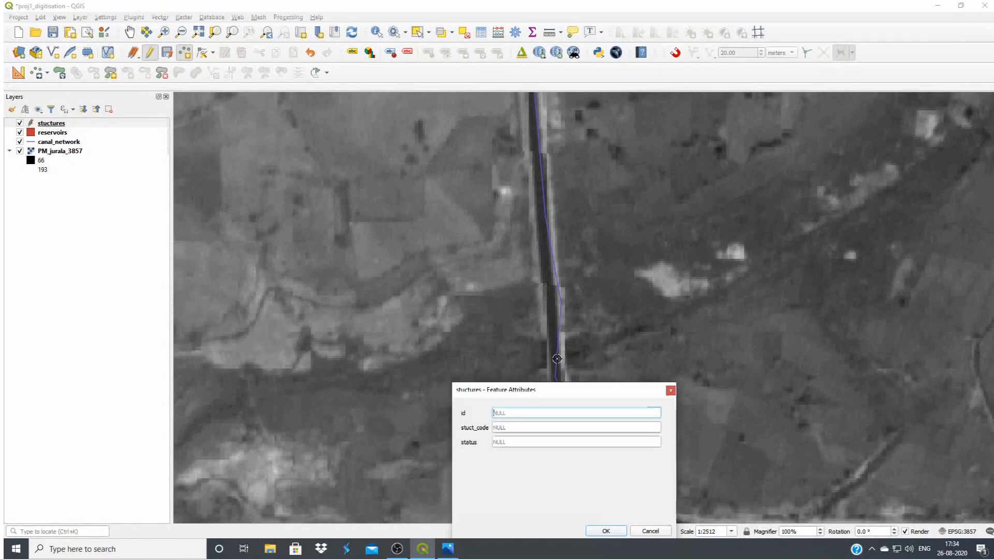
type("12")
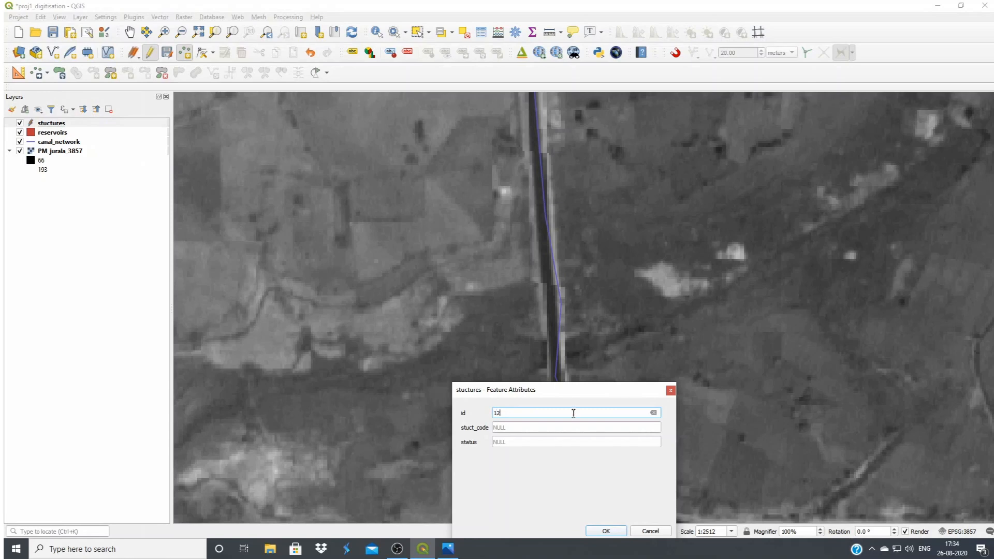
left_click(566, 429)
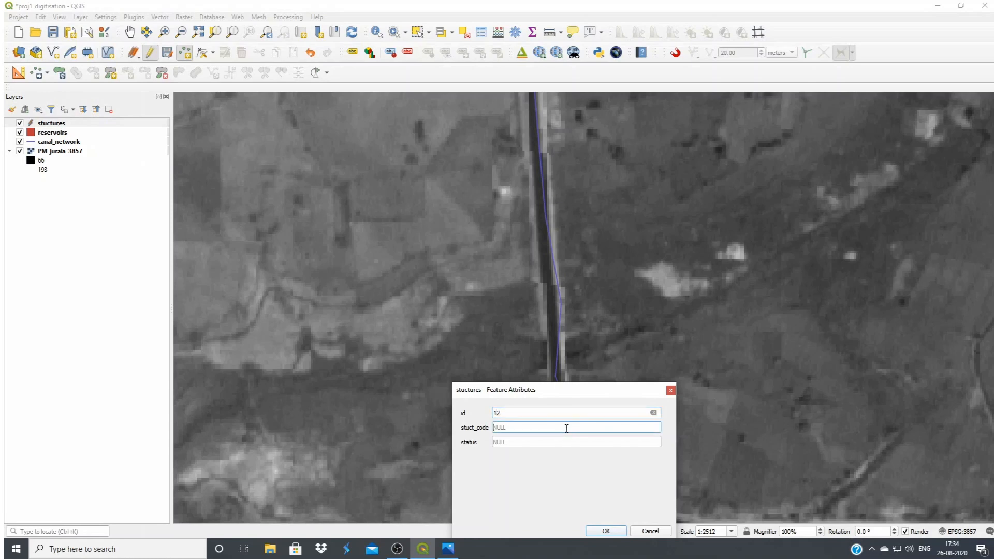
left_click(606, 532)
Examine the main canal around its eastward bend and along the stretch beyond for further structures and crossings
left_click_drag(565, 404, 504, 286)
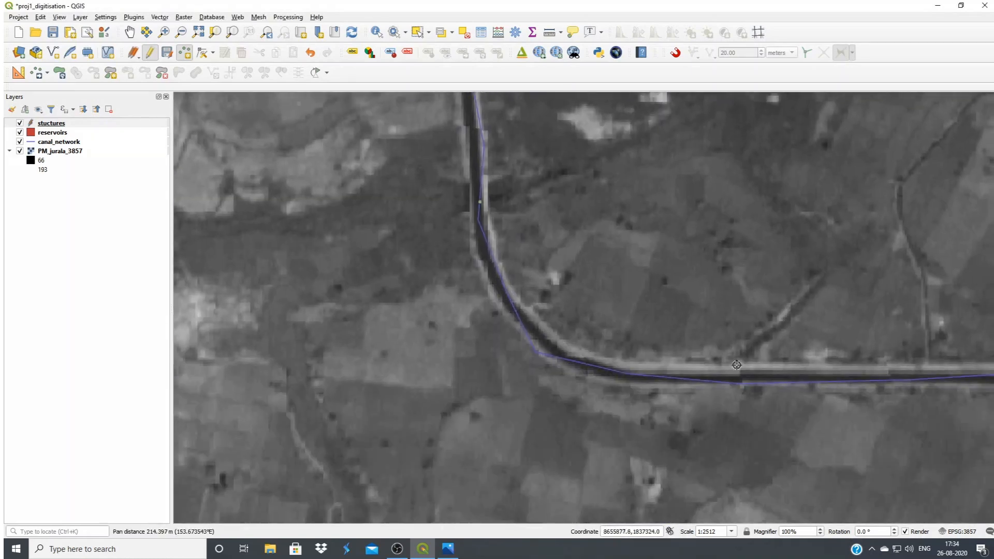
left_click_drag(732, 366, 447, 378)
left_click_drag(584, 389, 540, 385)
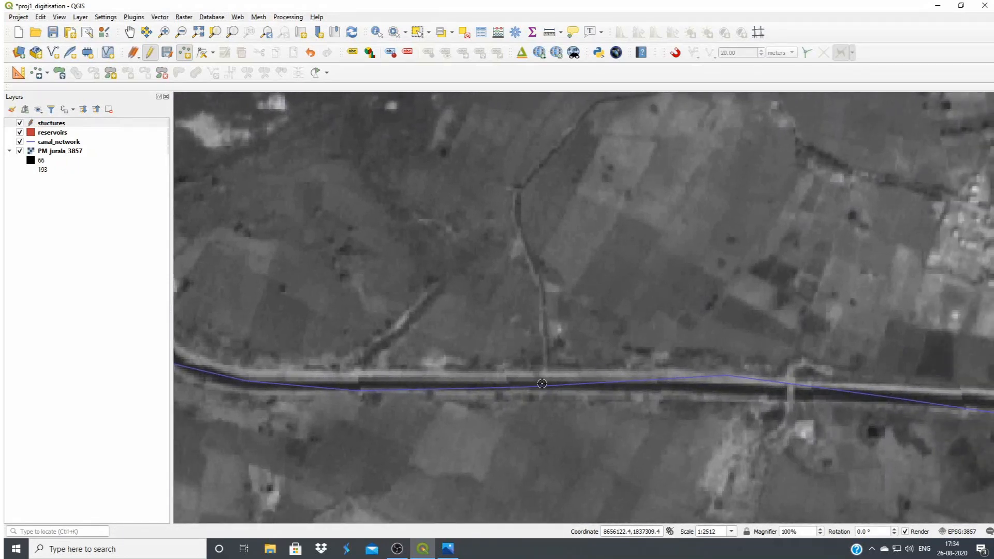
scroll(543, 383, "down", 2)
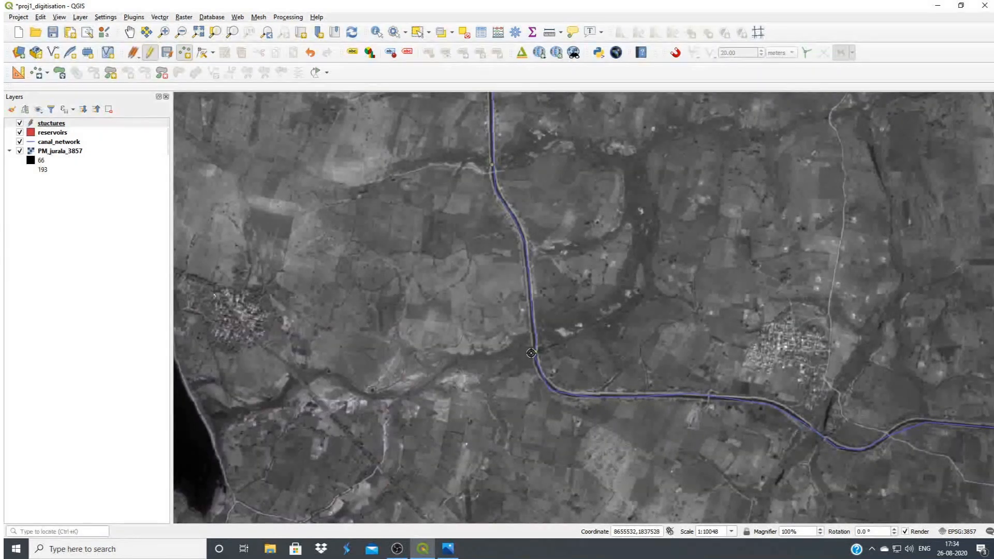
scroll(531, 348, "up", 3)
scroll(530, 348, "down", 3)
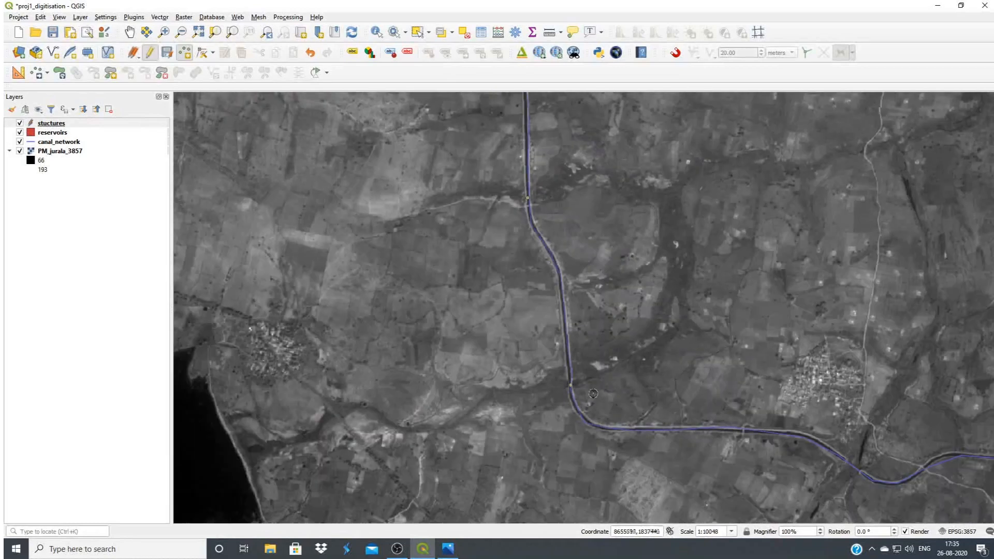
scroll(578, 371, "up", 1)
scroll(583, 393, "up", 1)
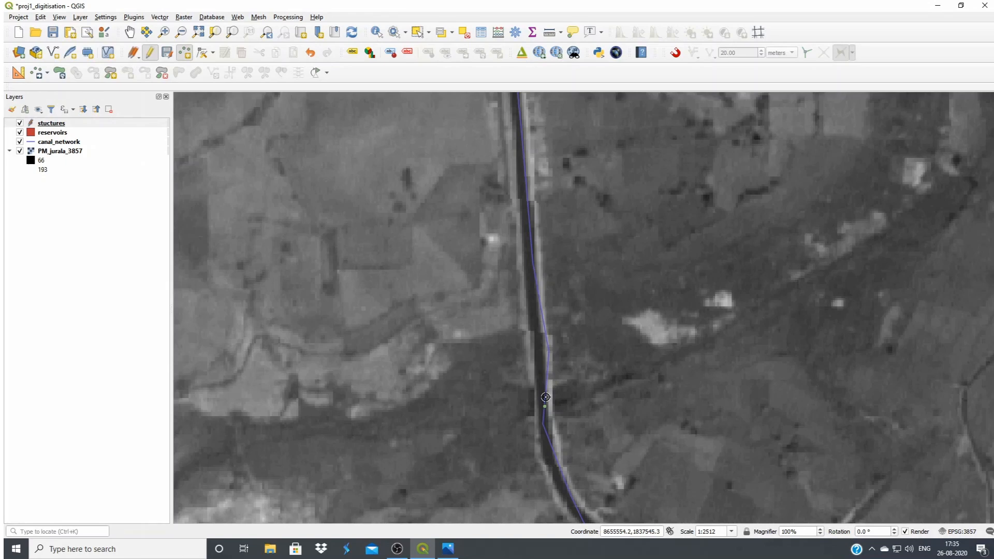
End editing of the stuctures layer with its edits saved, and review the id and stuct_code values in its attribute table
left_click(149, 54)
left_click(473, 279)
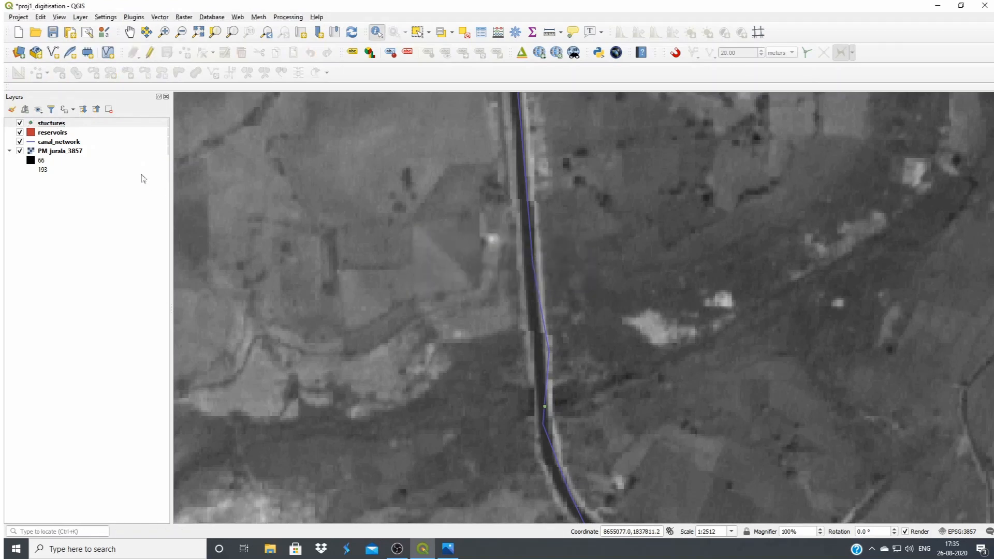
left_click(481, 32)
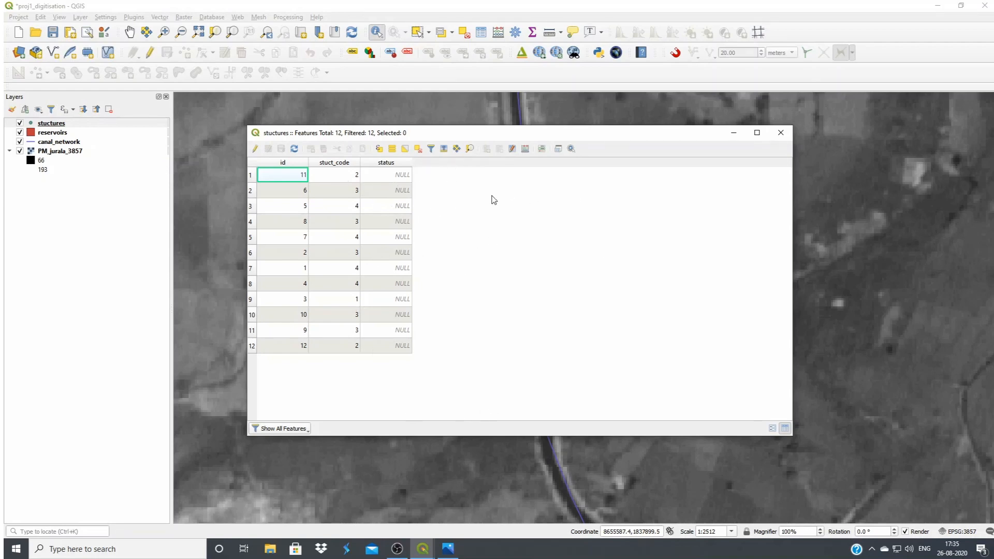
left_click(781, 132)
scroll(381, 215, "down", 2)
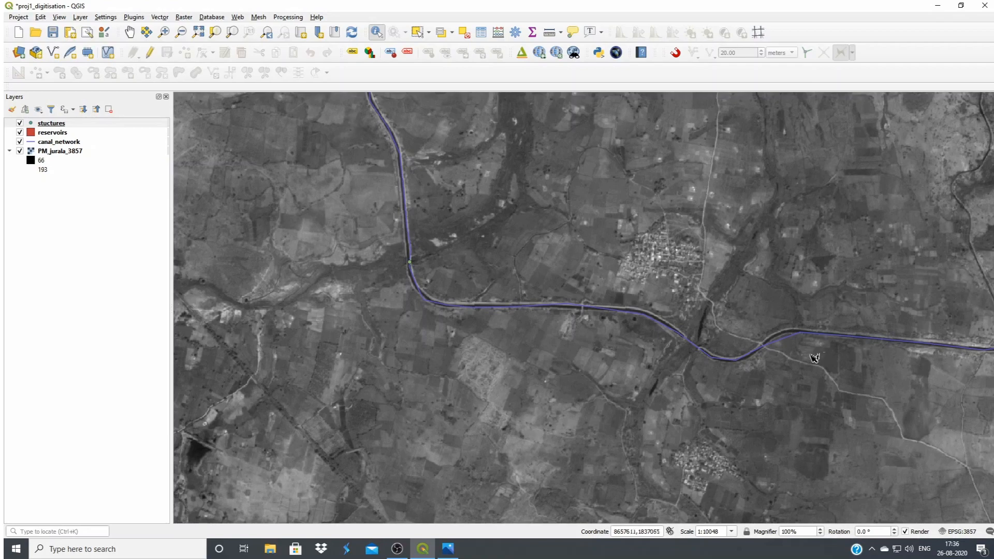
Start editing canal_network with the Vertex Tool, and move the vertices at the track crossing and both ends of the adjoining bends off the canal
scroll(820, 357, "up", 2)
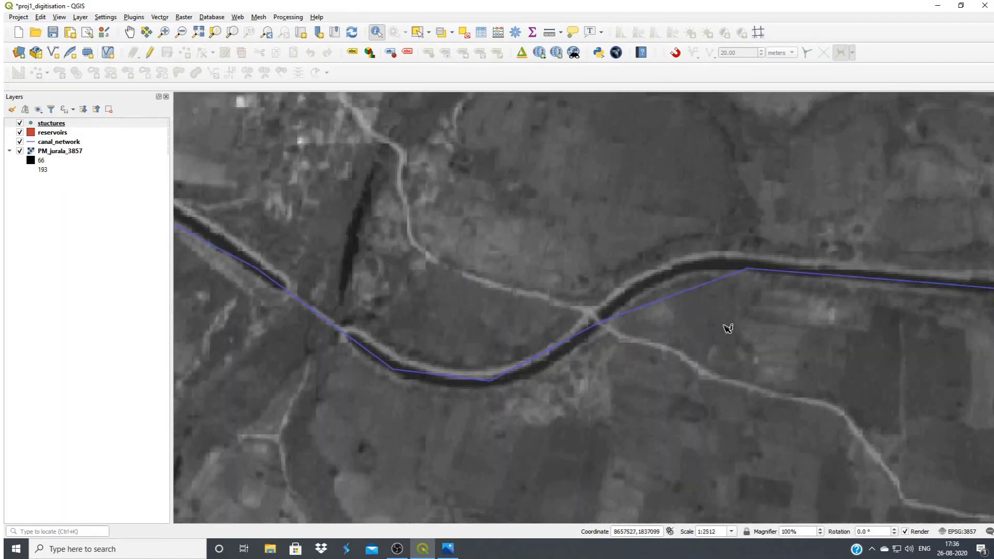
scroll(728, 328, "up", 1)
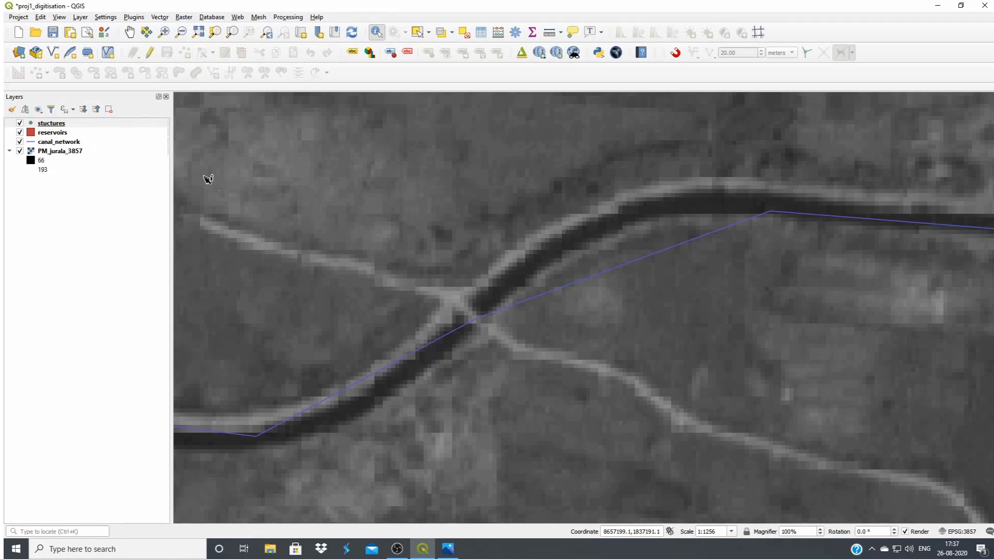
left_click(68, 142)
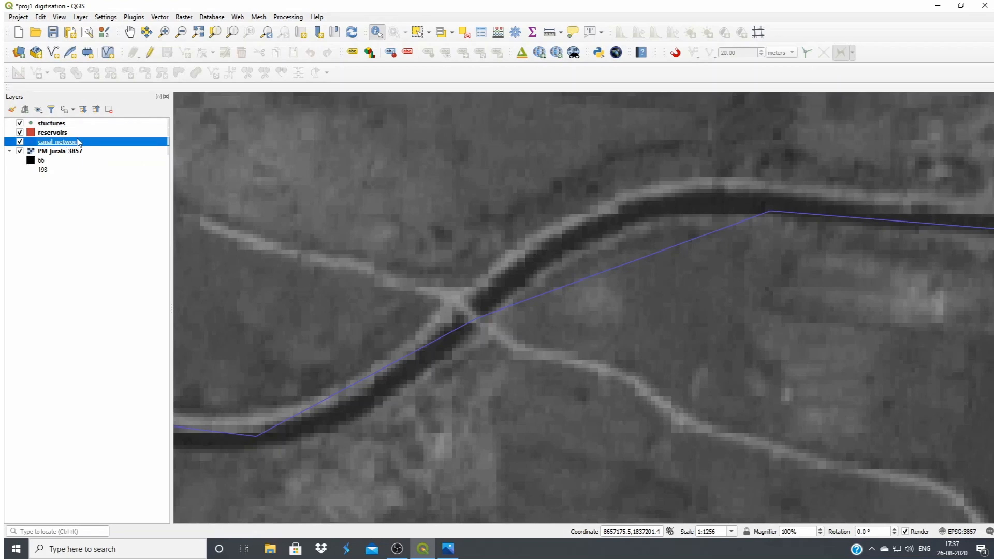
left_click(151, 52)
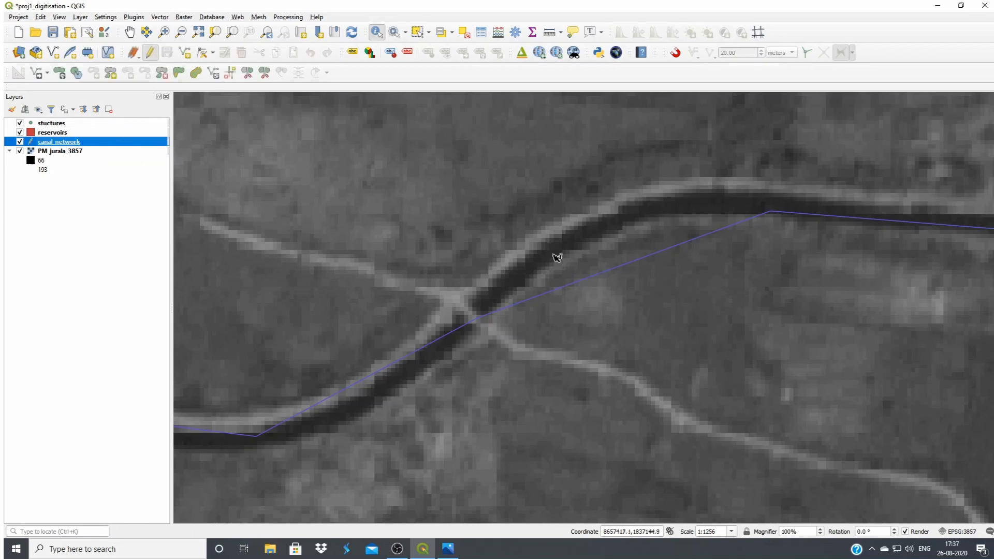
left_click(202, 54)
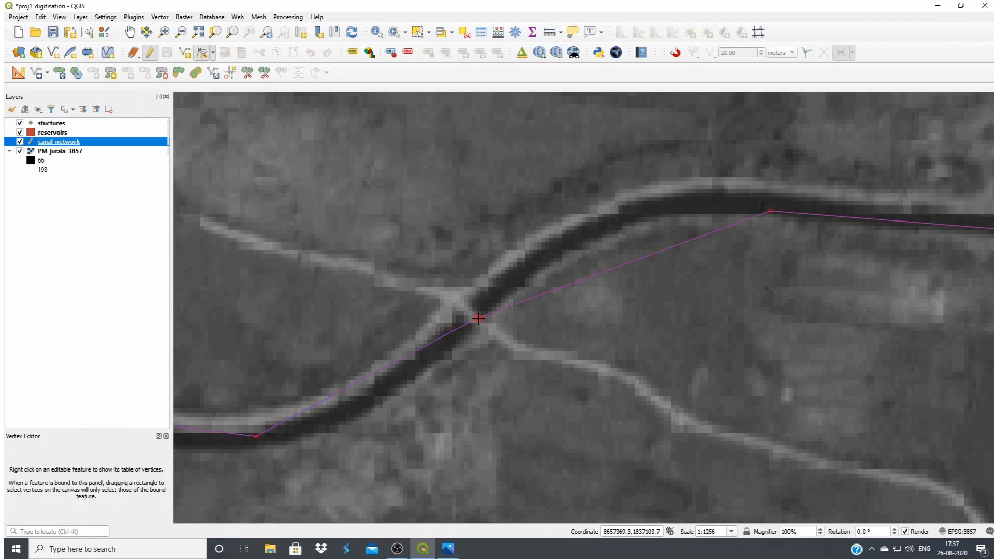
left_click(478, 318)
left_click(461, 266)
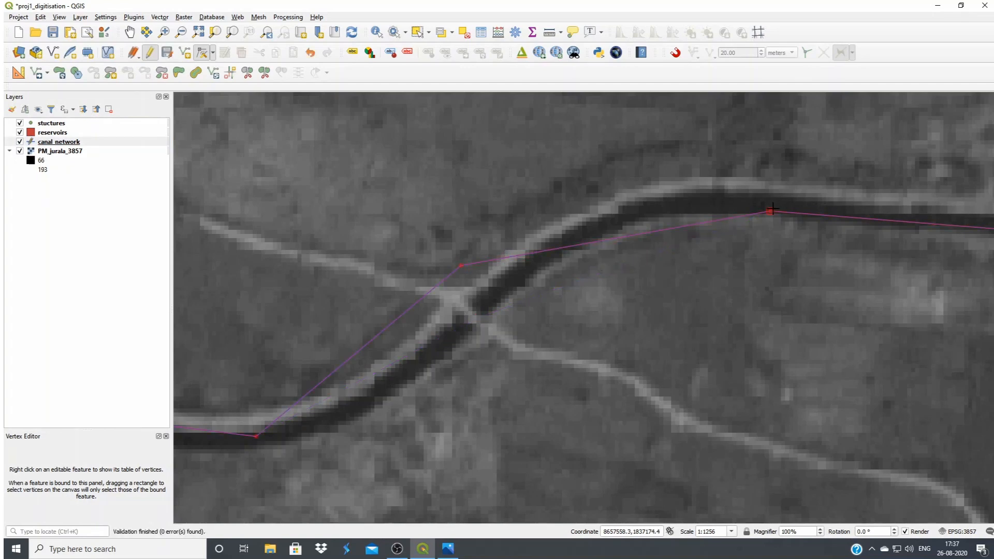
left_click(770, 164)
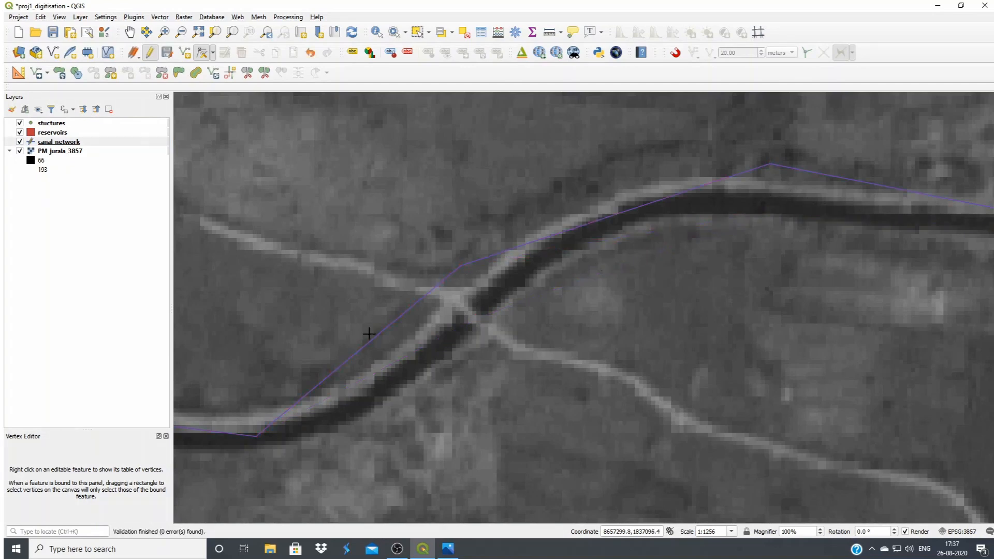
left_click(254, 436)
left_click(299, 480)
Insert extra vertices in the canal_network line on both sides of the track crossing, and delete a surplus one southwest of it
left_click_drag(618, 215, 613, 193)
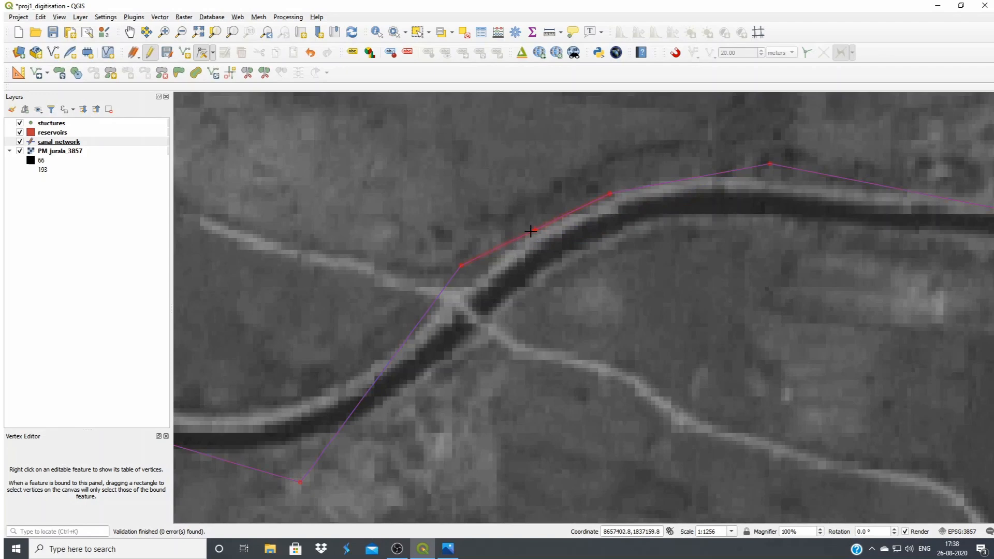
mouse_move(534, 230)
left_mouse_down()
mouse_move(514, 225)
mouse_move(524, 220)
left_mouse_up()
left_click_drag(690, 178, 687, 163)
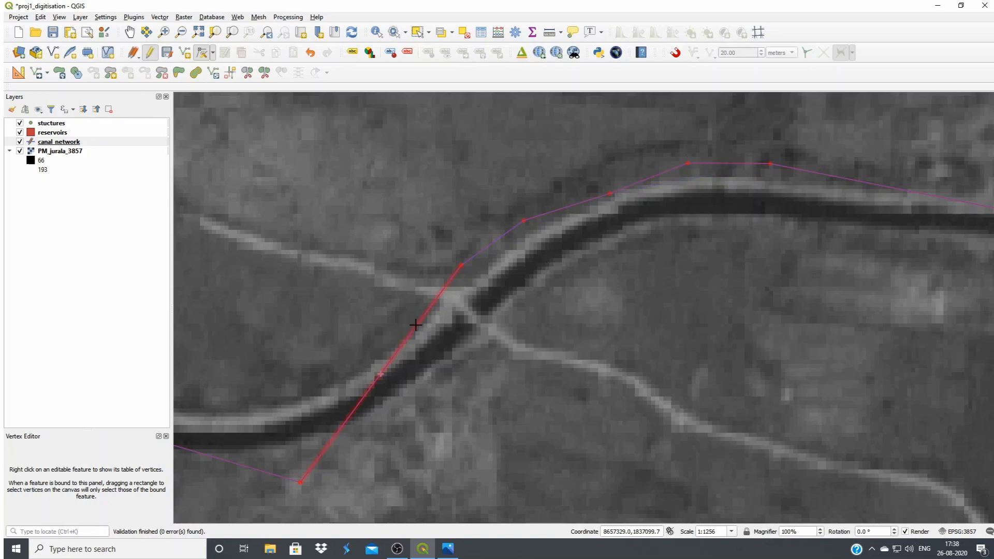
left_click(459, 357)
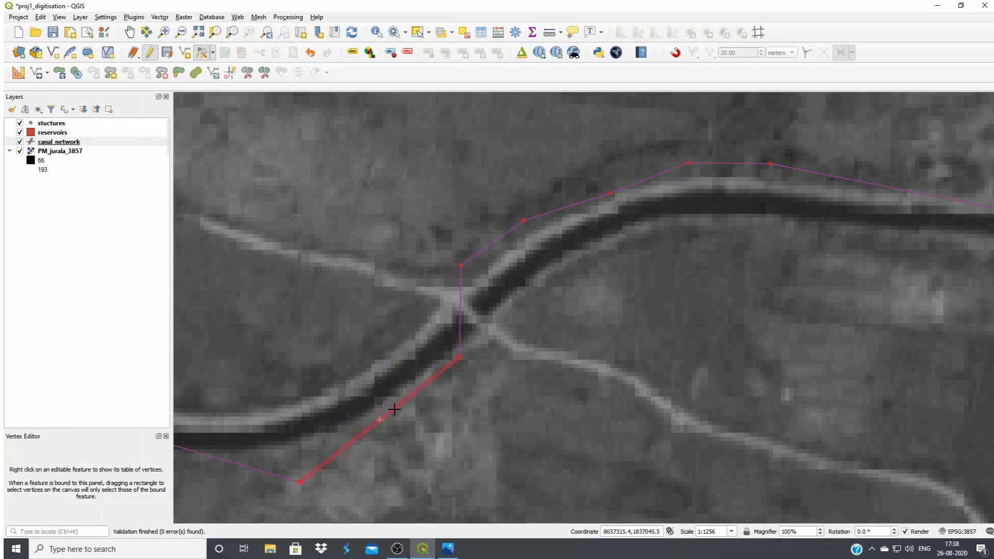
left_click_drag(393, 409, 362, 355)
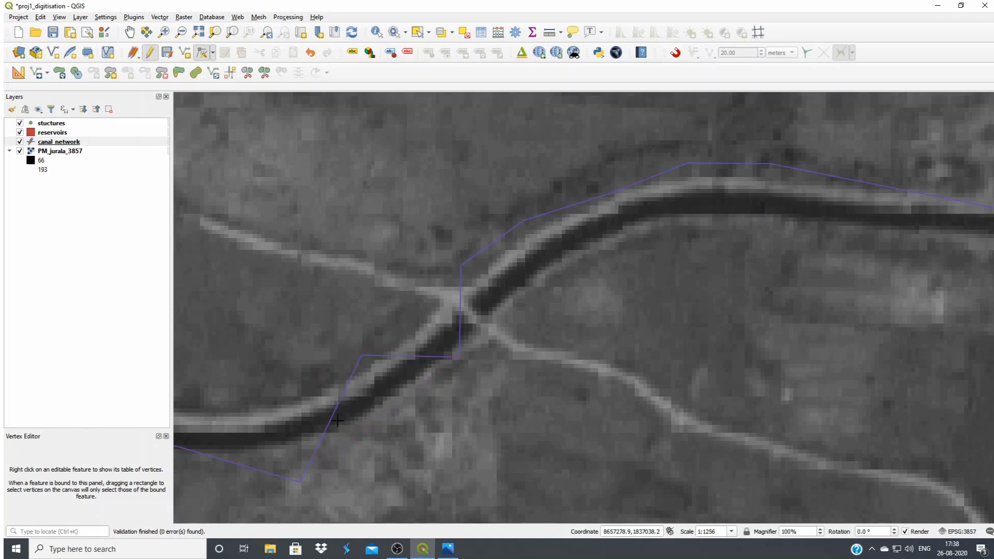
left_click_drag(331, 422, 314, 388)
left_click(368, 335)
key("Delete")
Place the canal_network vertices southwest of the track crossing along the middle of the dark canal channel
left_click_drag(386, 373, 384, 342)
left_click(394, 380)
left_click(312, 388)
left_click(332, 415)
left_click(308, 463)
left_click(285, 433)
left_click(457, 358)
left_click(445, 345)
Move the canal_network vertices from the track crossing northeast around the bend onto the middle of the dark canal channel
left_click(460, 265)
left_click(494, 293)
left_click(558, 251)
left_click(613, 194)
left_click(631, 215)
left_click(689, 164)
left_click(703, 199)
left_click(770, 164)
left_click(781, 205)
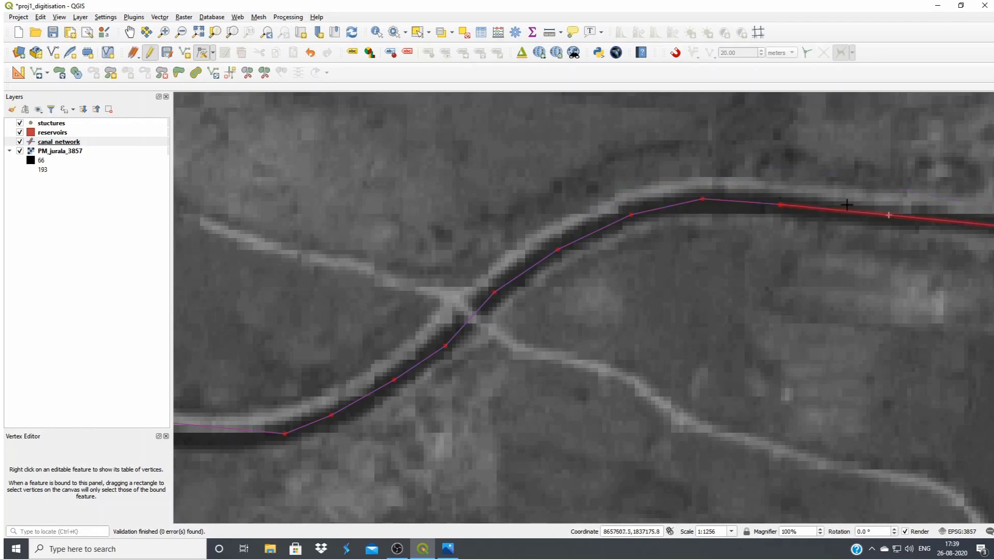
Examine the reshaped canal line and the large western reservoir's outline against the imagery, down to the hooked arm on its northwest shore
scroll(901, 347, "down", 1)
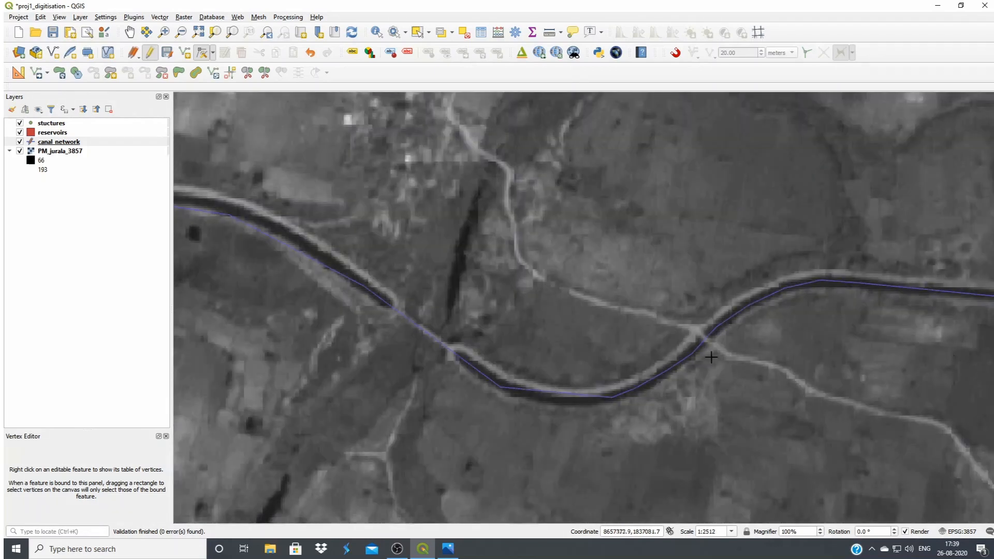
scroll(870, 391, "down", 3)
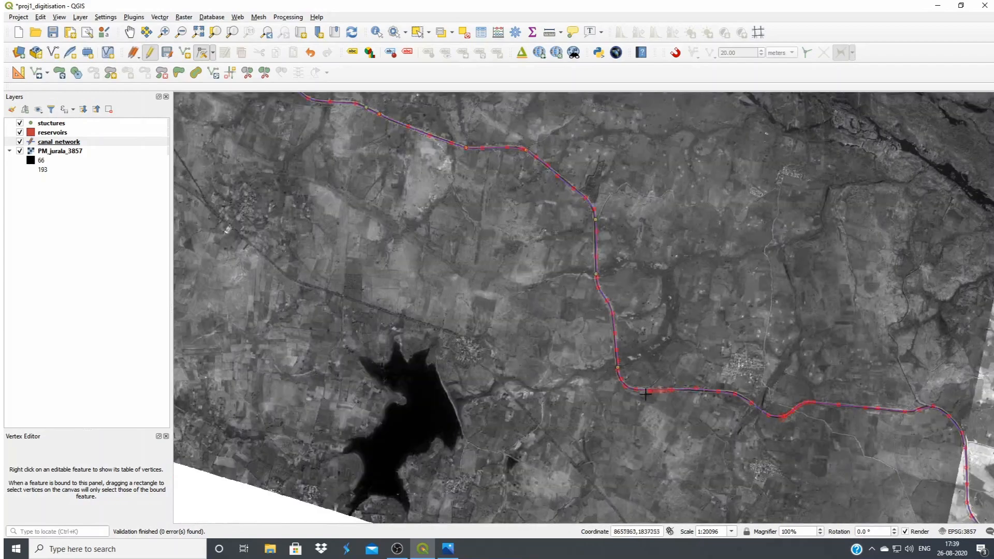
scroll(621, 389, "down", 2)
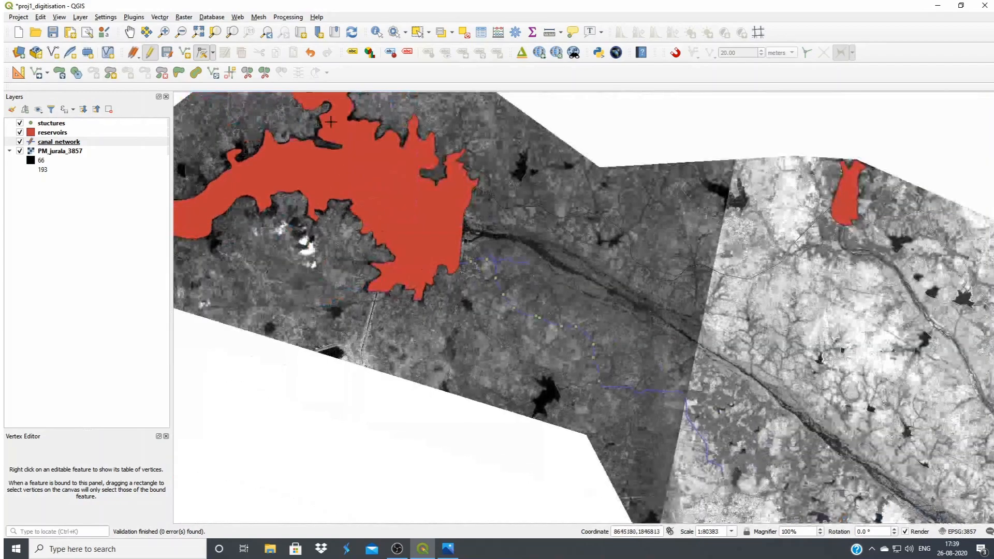
scroll(412, 223, "down", 1)
scroll(339, 179, "up", 1)
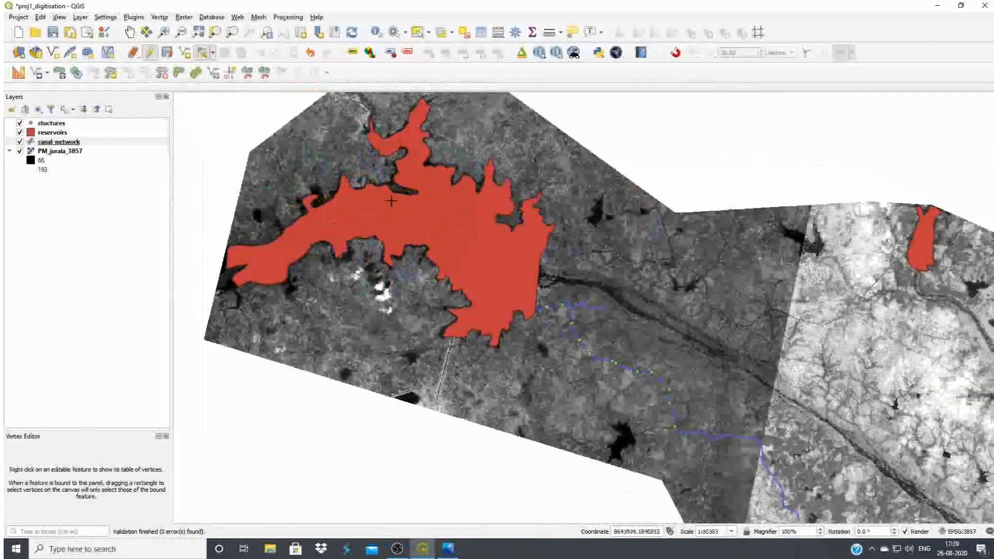
scroll(392, 202, "up", 2)
scroll(578, 289, "down", 2)
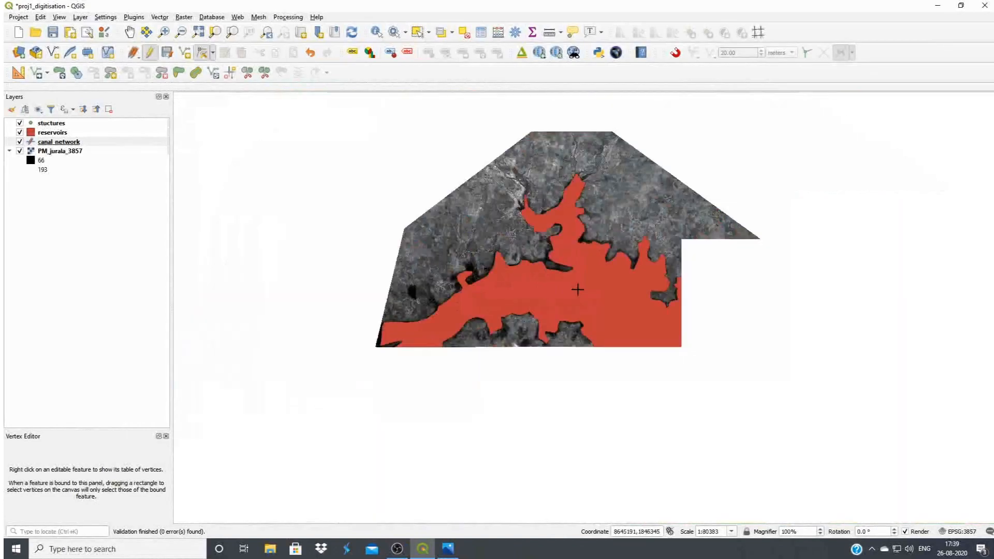
scroll(422, 308, "up", 2)
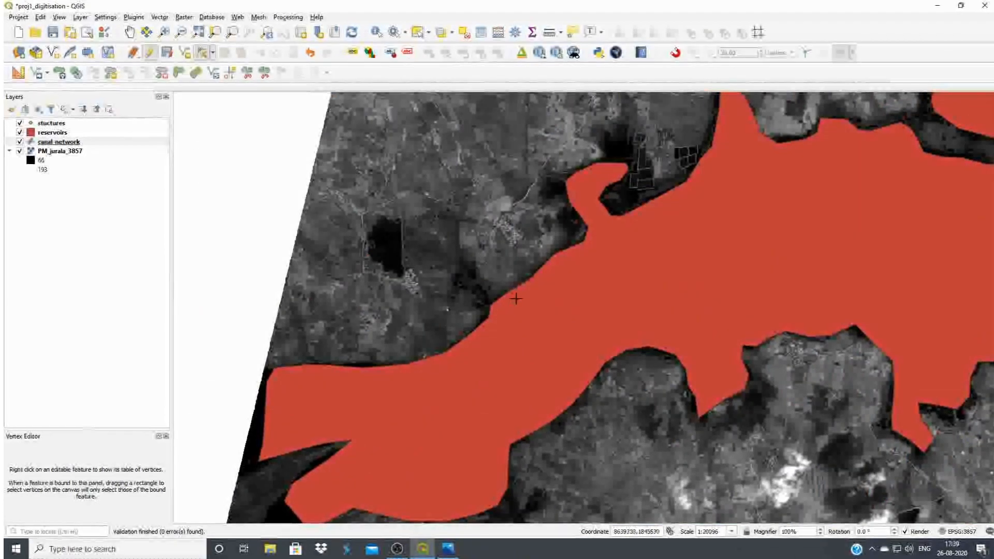
scroll(602, 250, "up", 1)
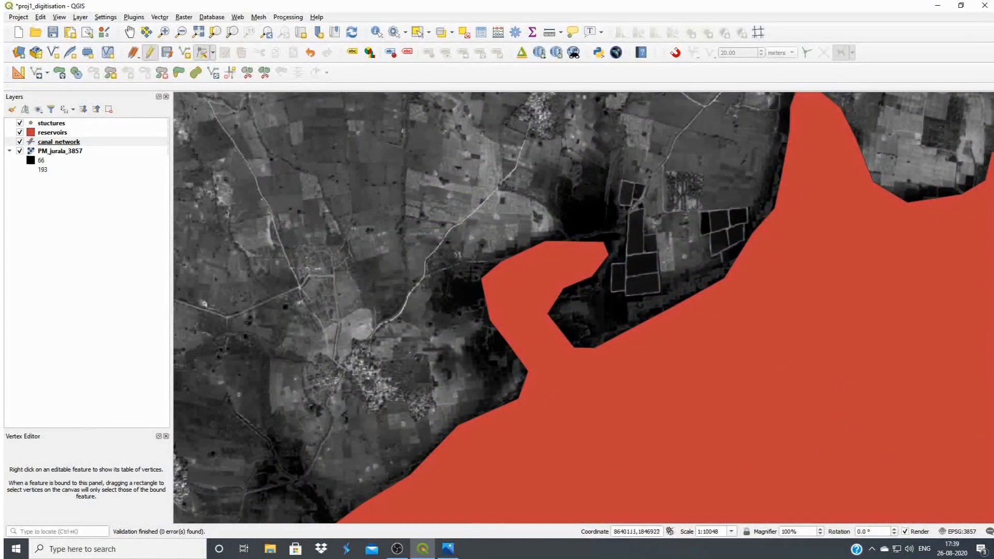
End editing of the canal_network layer with its edits saved
left_click(59, 143)
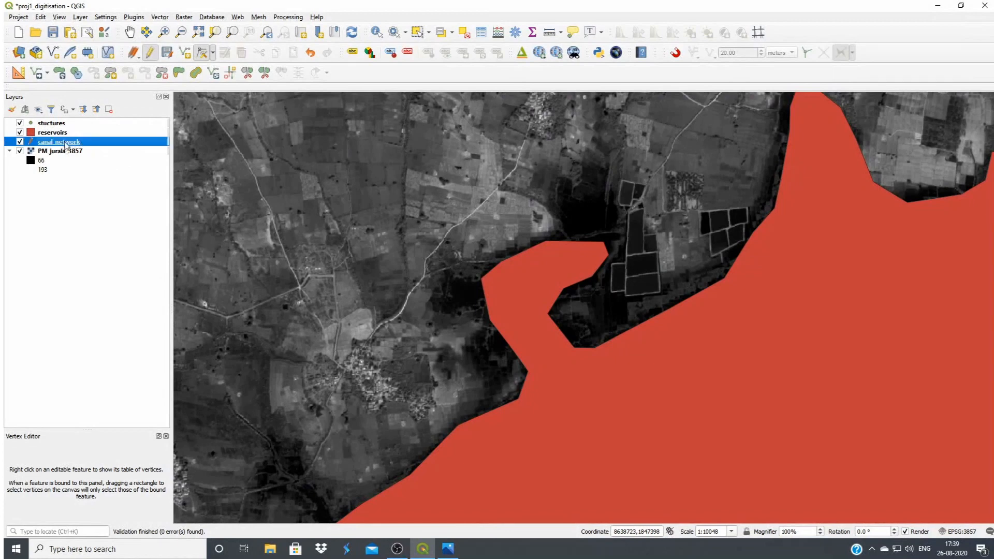
left_click(150, 53)
left_click(482, 279)
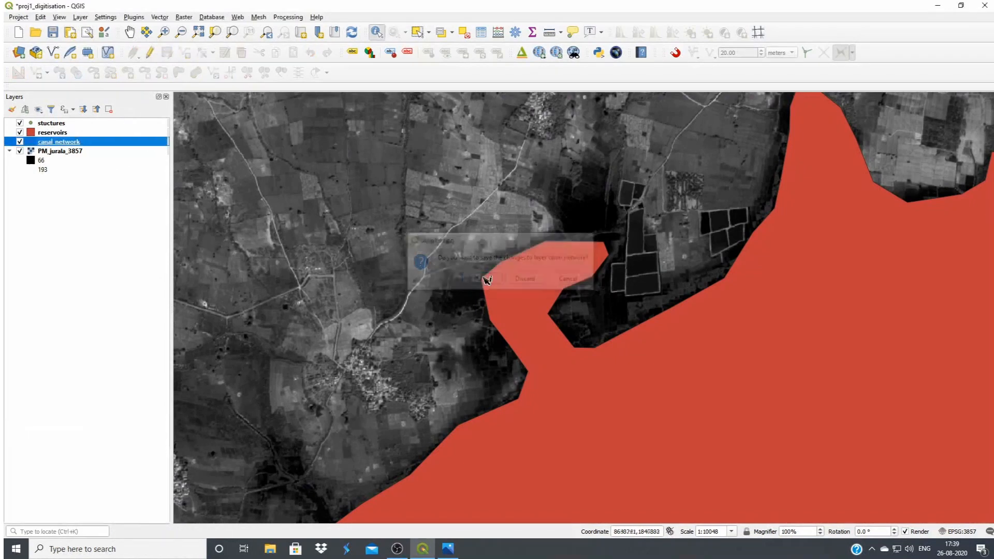
Start editing the reservoirs layer with the Vertex Tool, and reshape the inner eastern edge of the hooked northwest arm around the small fields
left_click(52, 134)
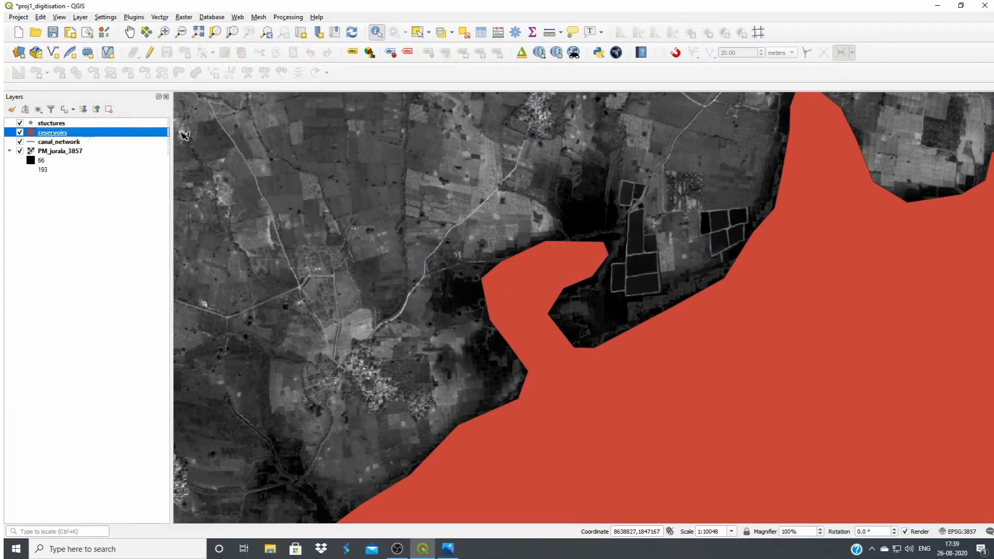
left_click(150, 53)
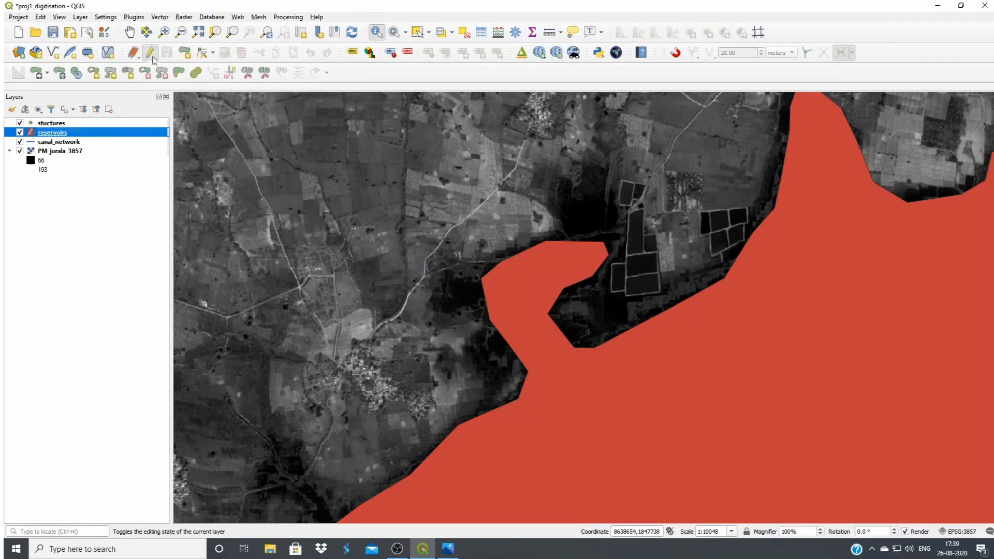
left_click(204, 54)
scroll(551, 327, "up", 1)
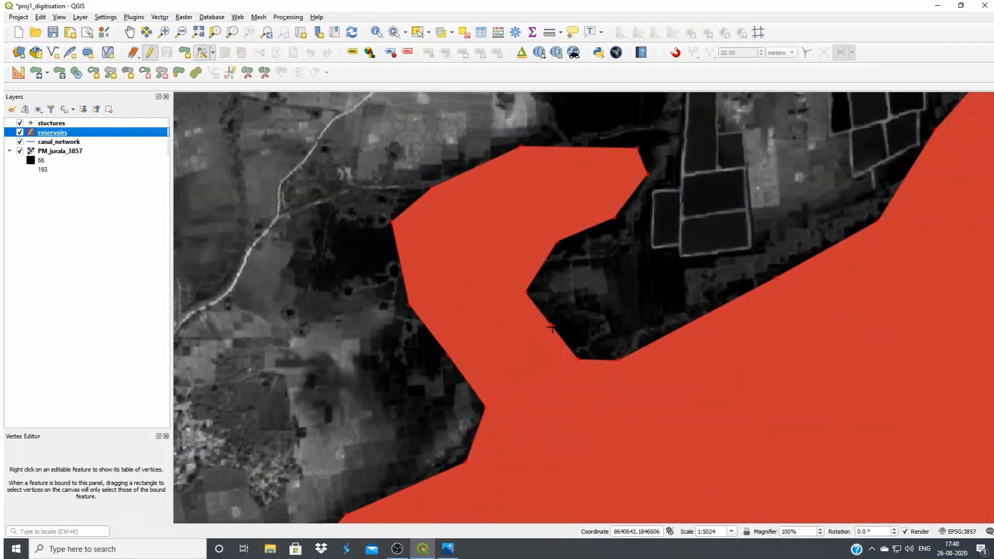
scroll(551, 327, "up", 1)
scroll(554, 330, "down", 1)
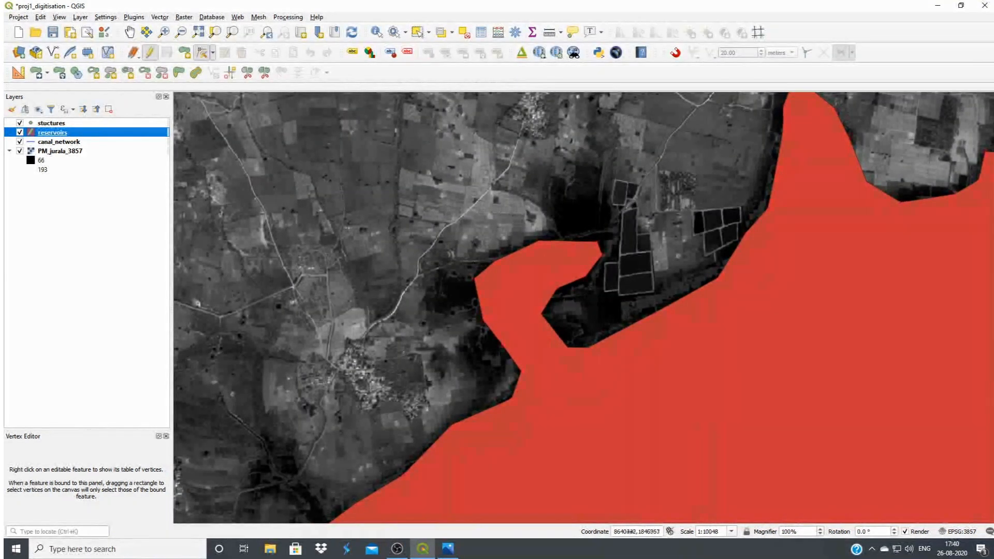
scroll(554, 331, "up", 1)
left_click(561, 314)
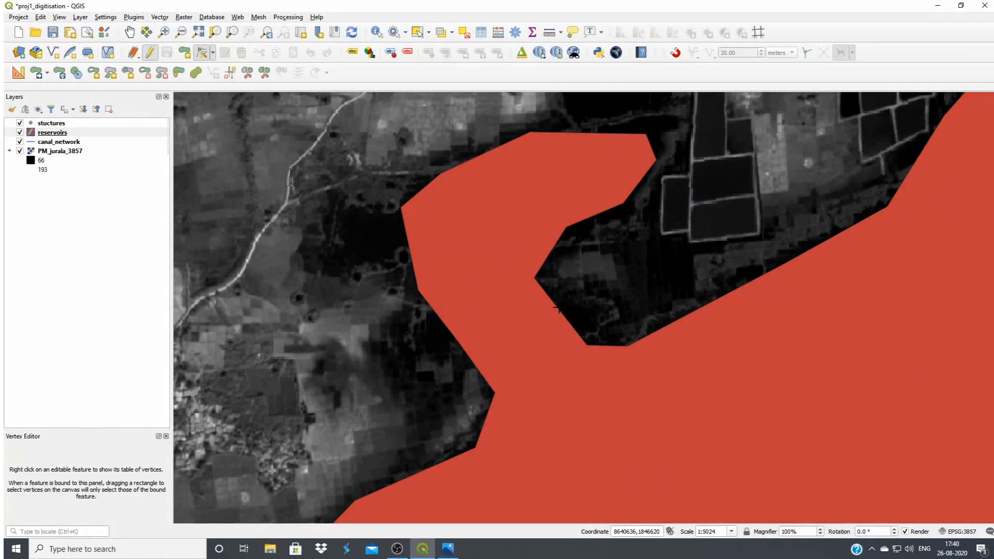
left_click(596, 306)
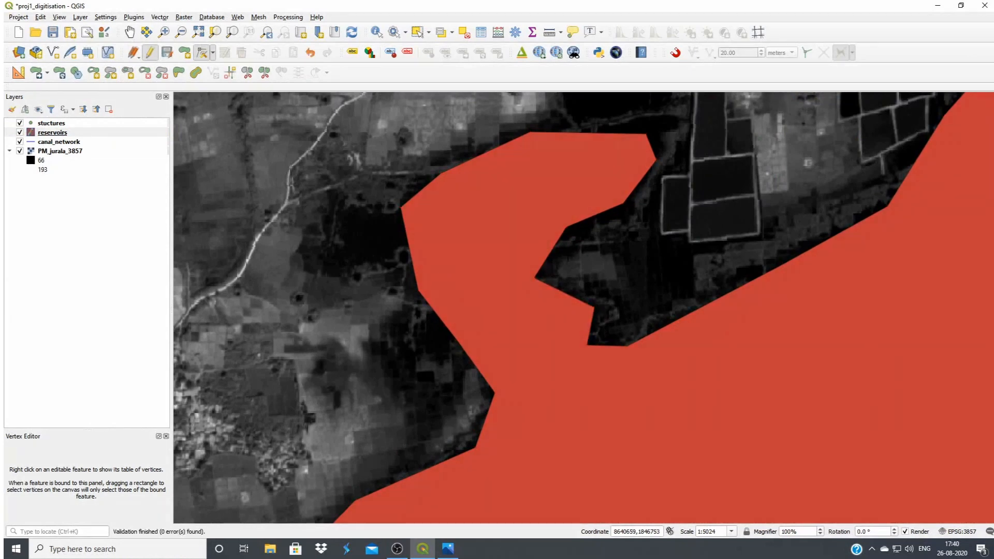
left_click(567, 256)
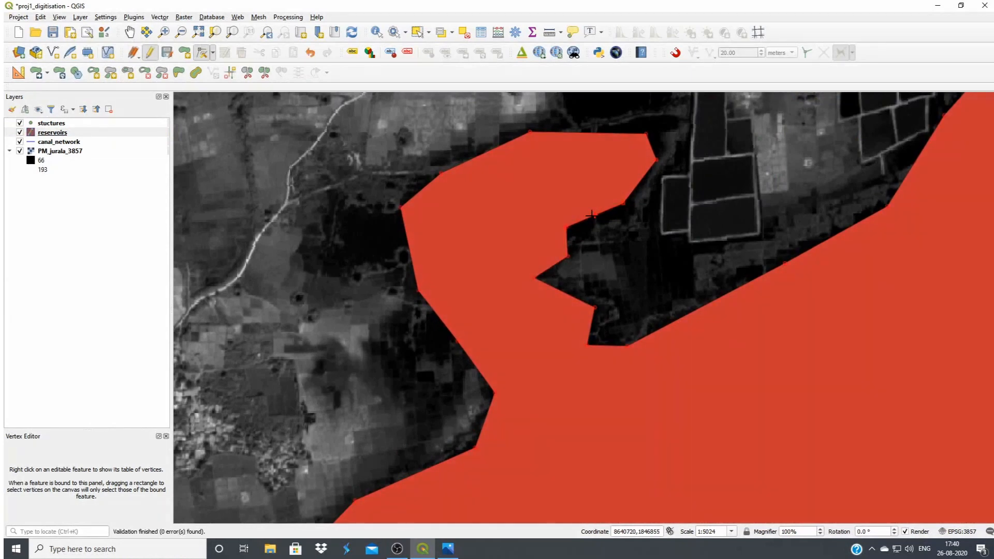
left_click(601, 227)
left_click(641, 181)
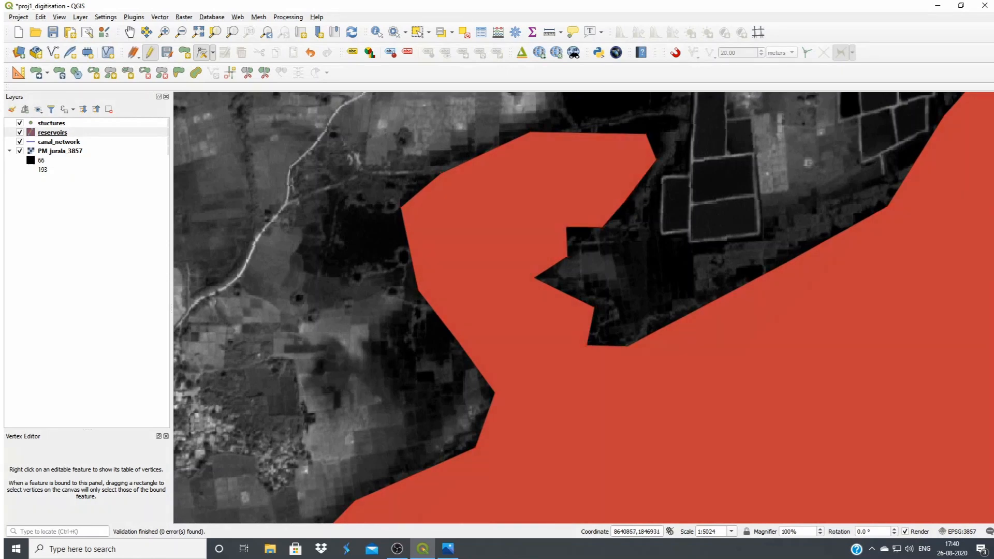
left_click(650, 193)
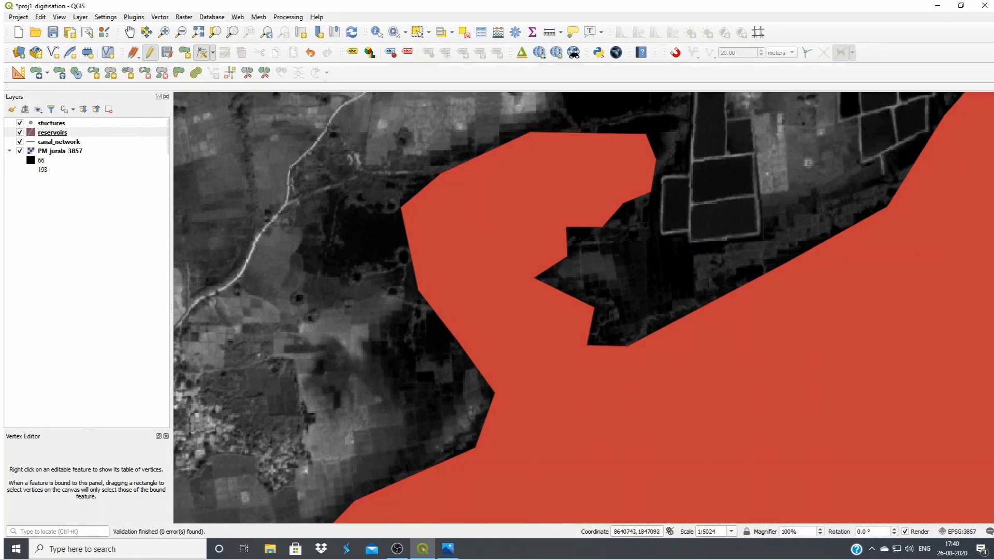
Reshape the northern and western edges of the reservoir's hooked arm with added vertices, extending it over the dark water to the west
scroll(605, 147, "down", 1)
scroll(605, 147, "up", 1)
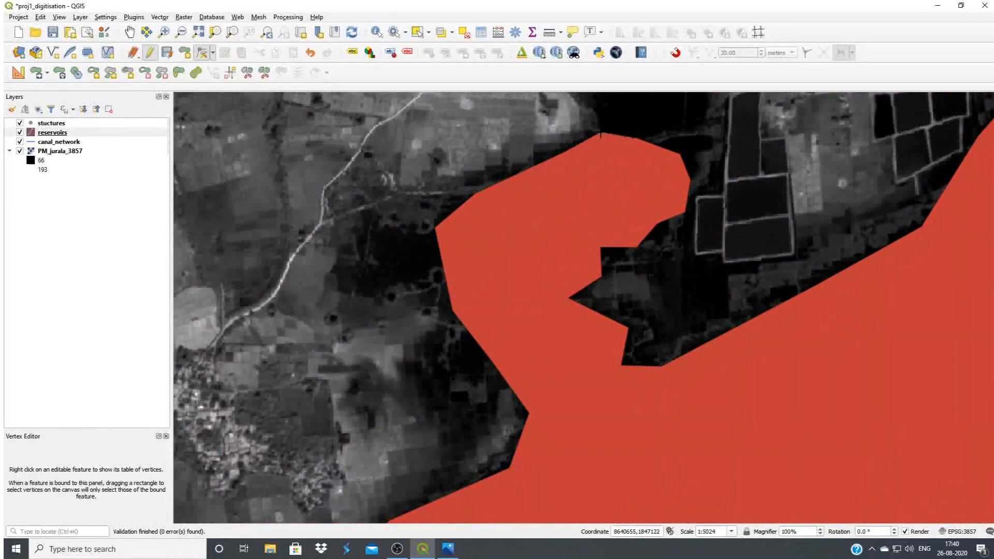
scroll(681, 128, "down", 1)
scroll(681, 128, "up", 1)
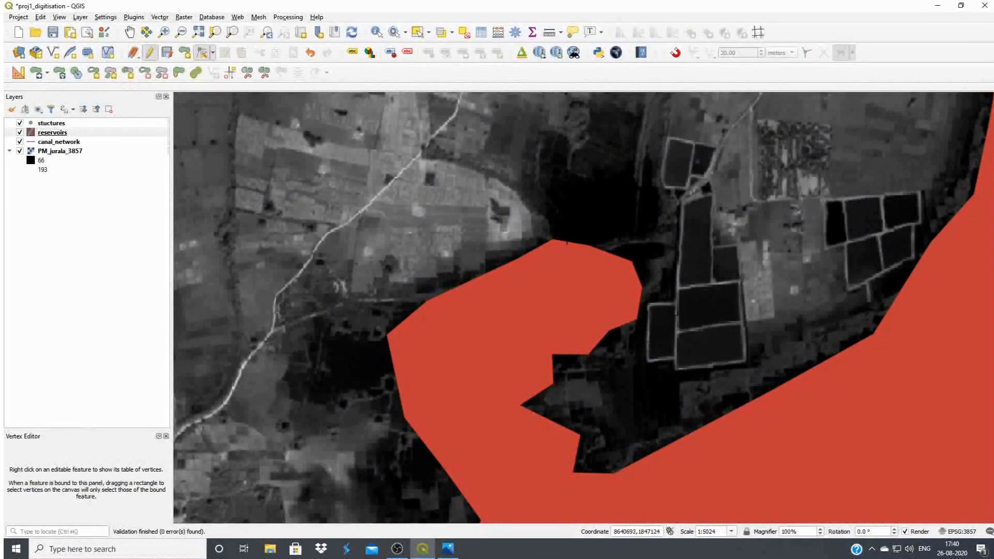
left_click_drag(572, 241, 574, 232)
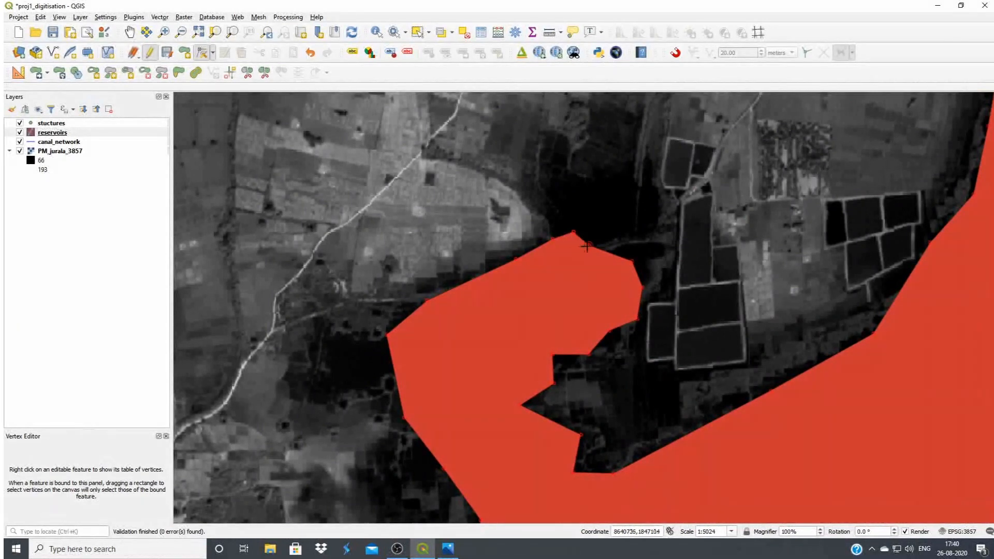
left_click(615, 245)
left_click(457, 265)
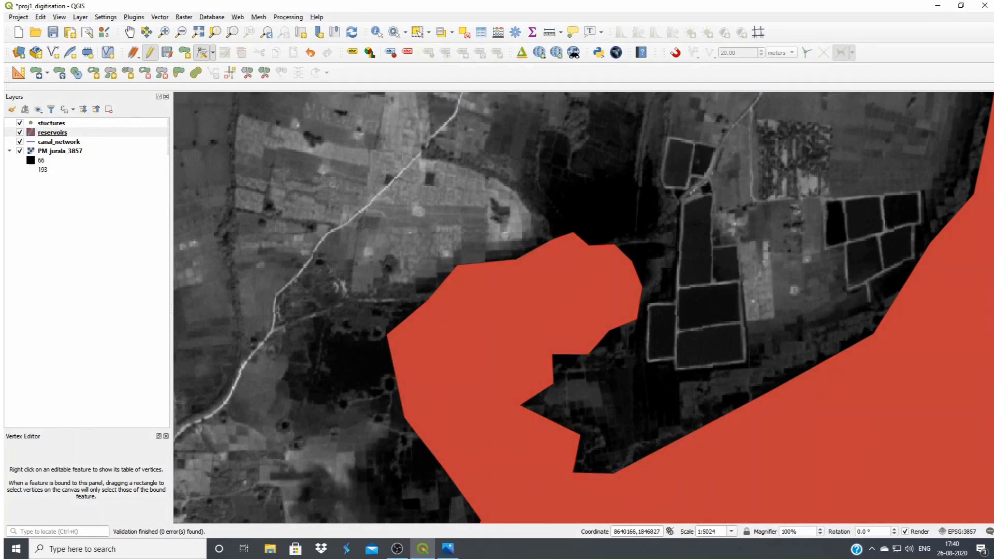
left_click(363, 354)
left_click(349, 389)
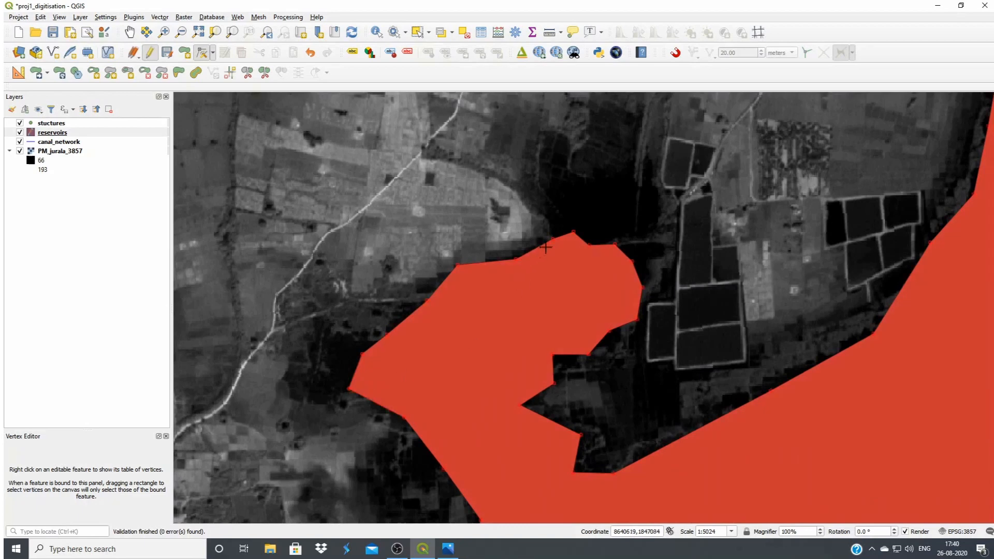
Extend the hooked arm's northern tip over the dark water with added and moved vertices, giving it a blunt, flat-topped end
left_click(553, 240)
left_click(538, 211)
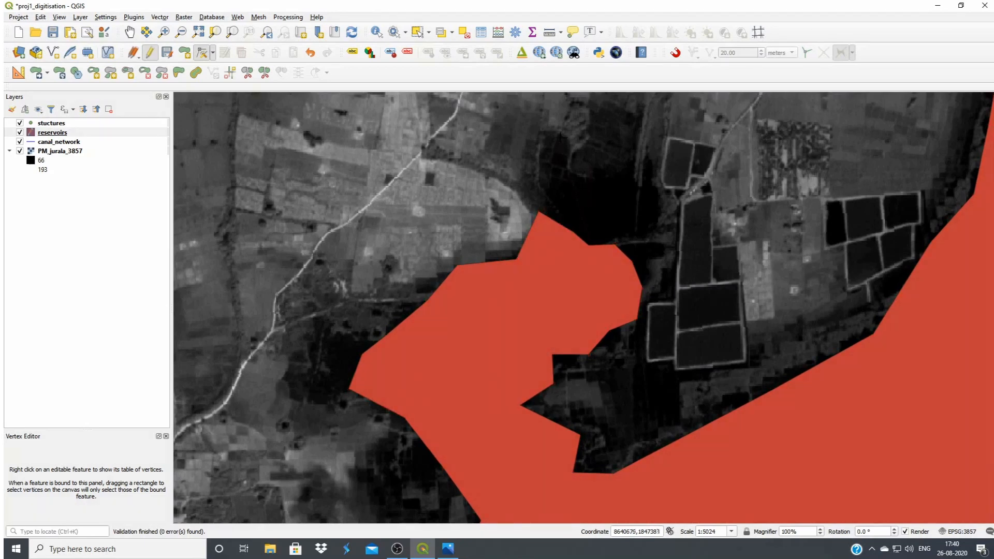
left_click(558, 145)
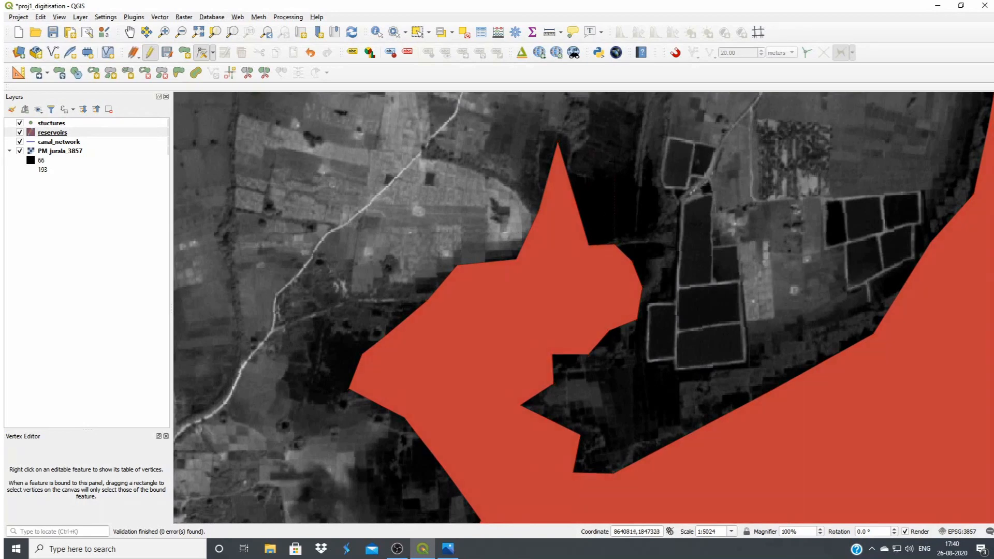
left_click(586, 178)
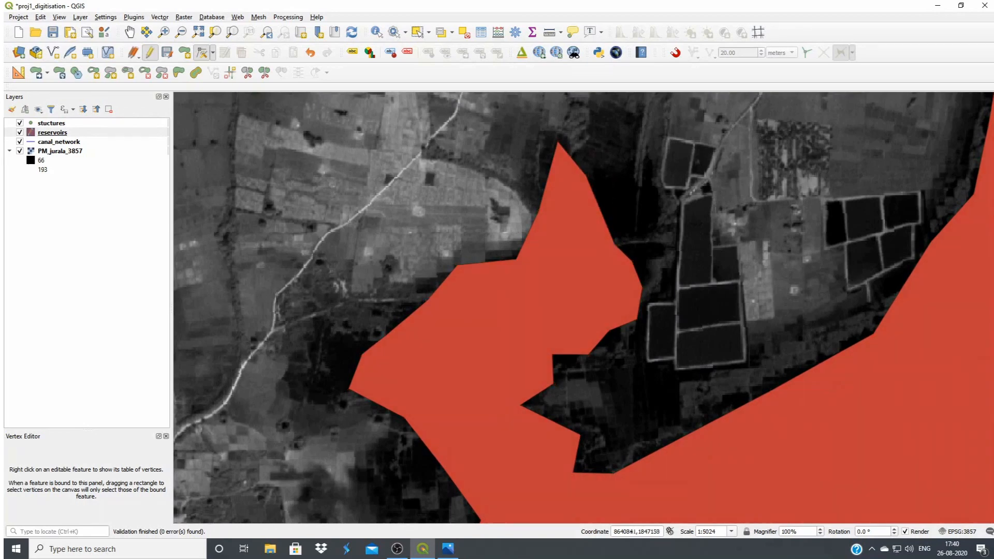
left_click(641, 183)
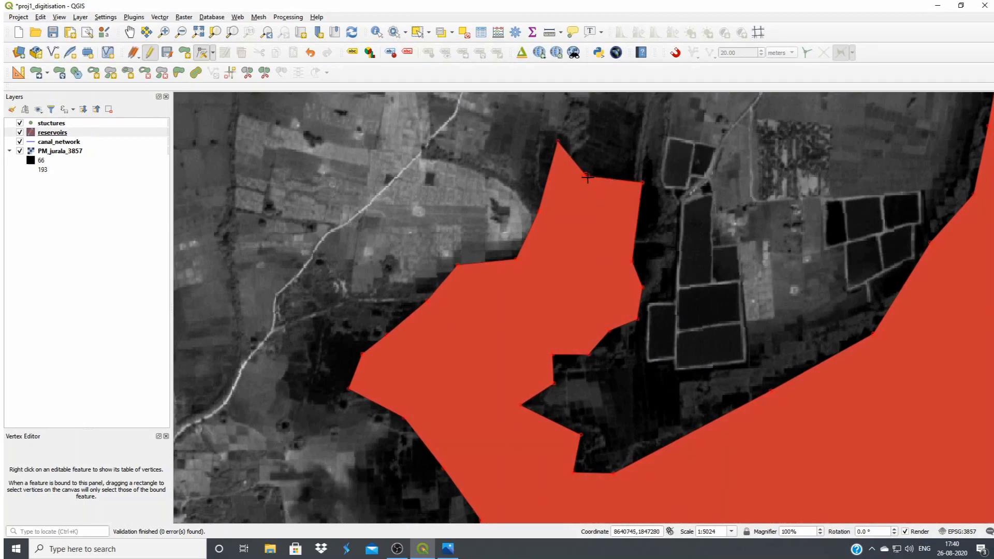
left_click(614, 143)
Reshape the hooked arm's eastern edge alongside the rectangular ponds and smooth the notch on its inner side by moving vertices outward
left_click(637, 222)
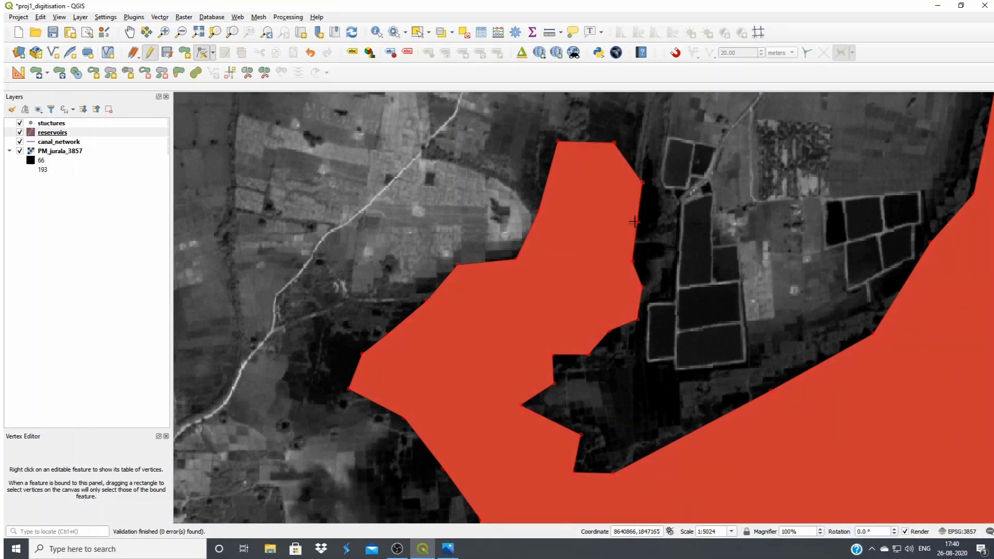
left_click(660, 218)
left_click(633, 261)
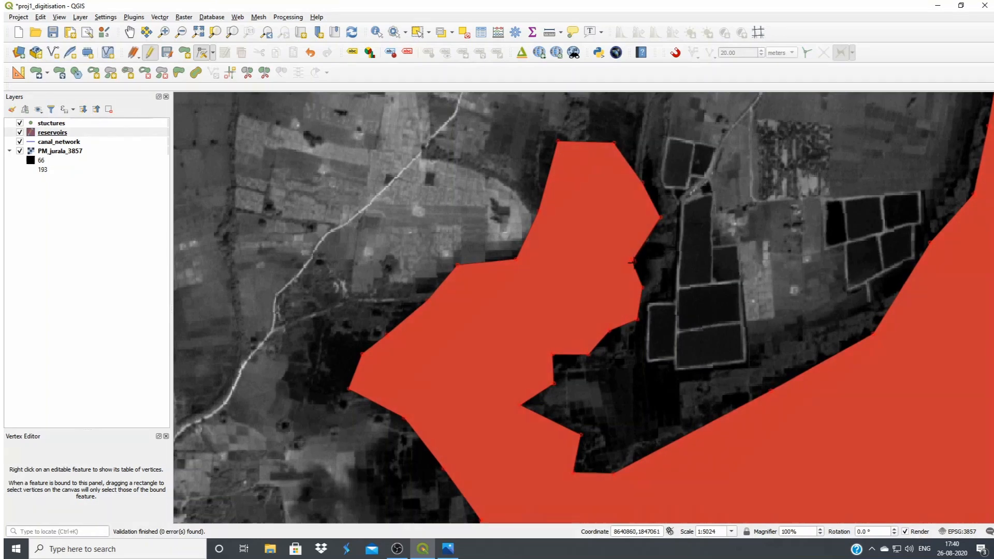
left_click(656, 256)
left_click(611, 328)
left_click(607, 346)
left_click(553, 354)
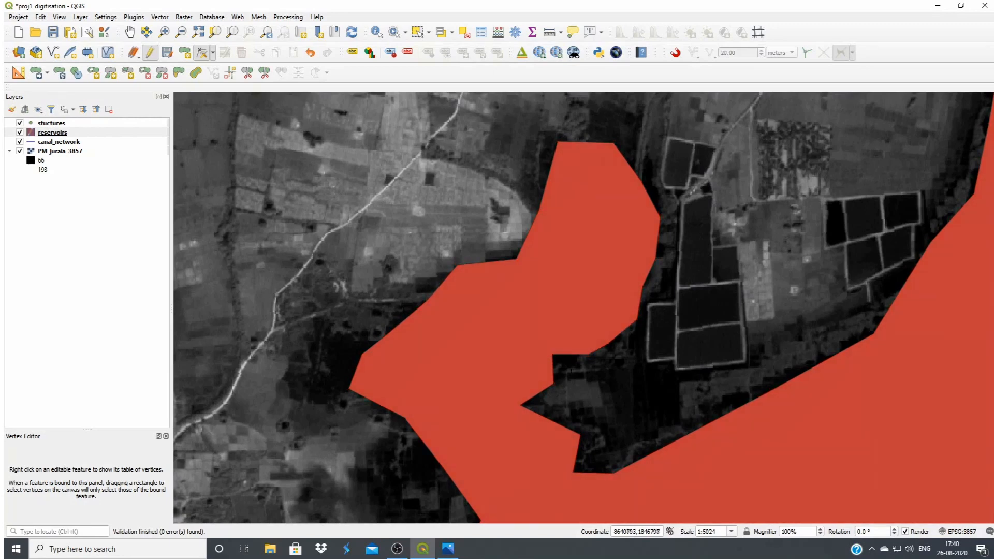
left_click(572, 367)
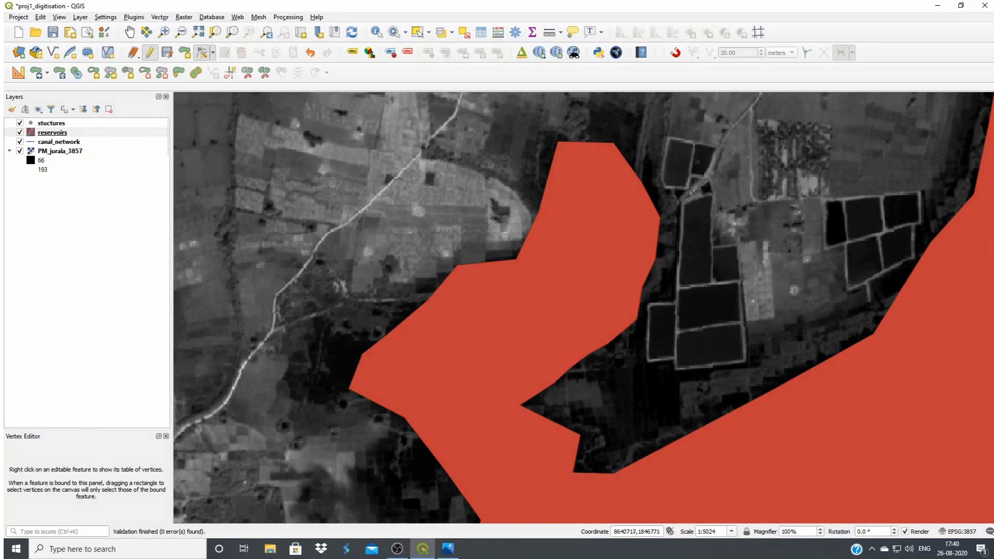
left_click(553, 404)
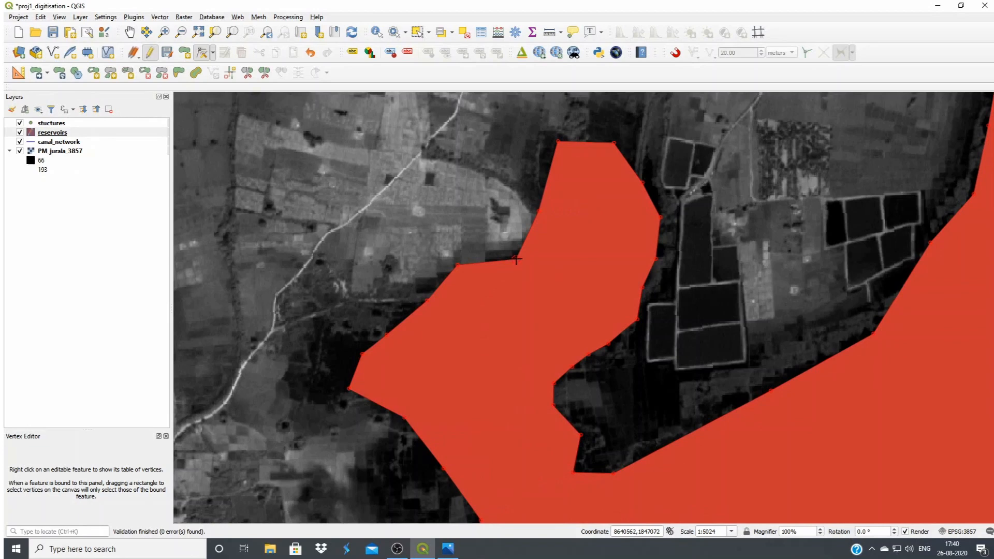
Move the vertices on the hooked arm's northwest edge outward so it follows the boundary between the dark water and the bright fields
left_click(516, 259)
left_click(506, 238)
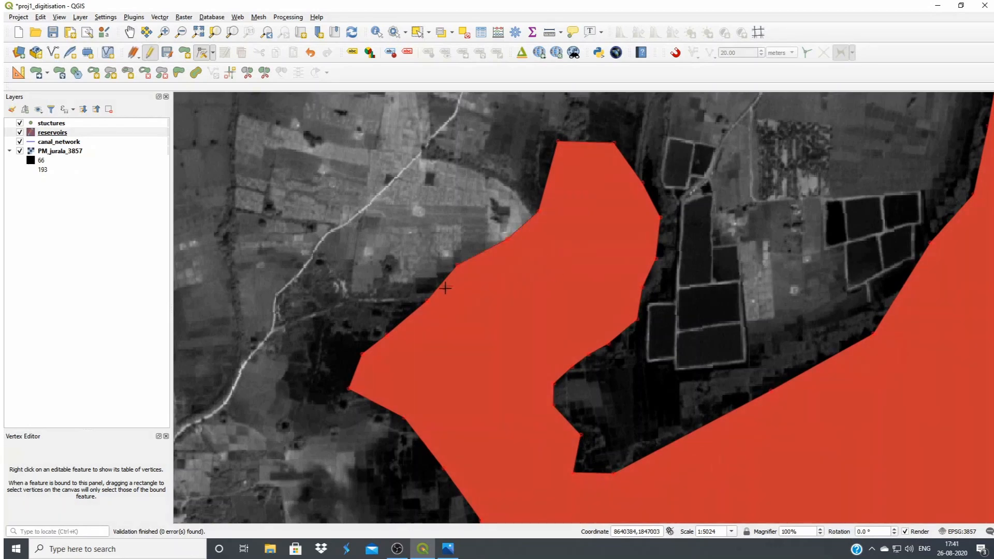
left_click(415, 287)
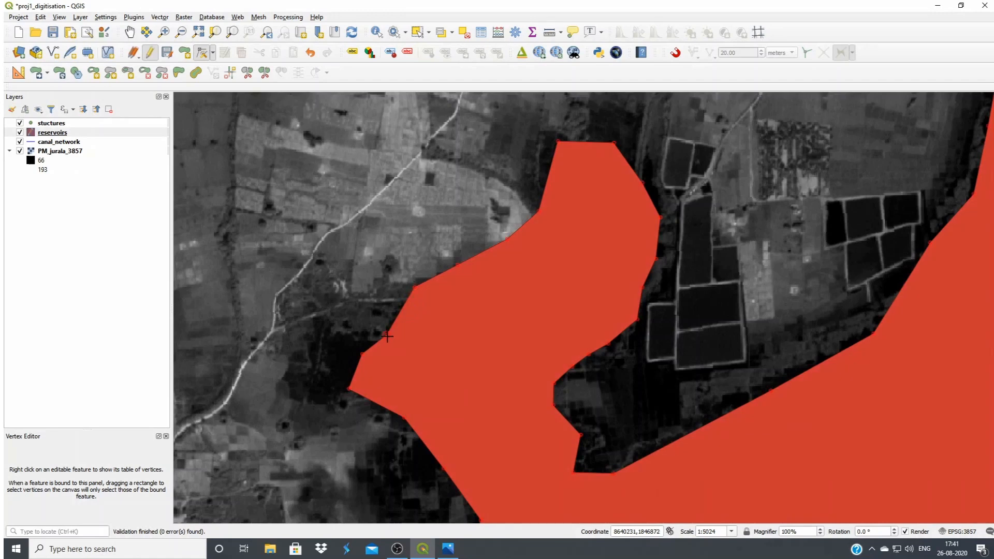
left_click(377, 324)
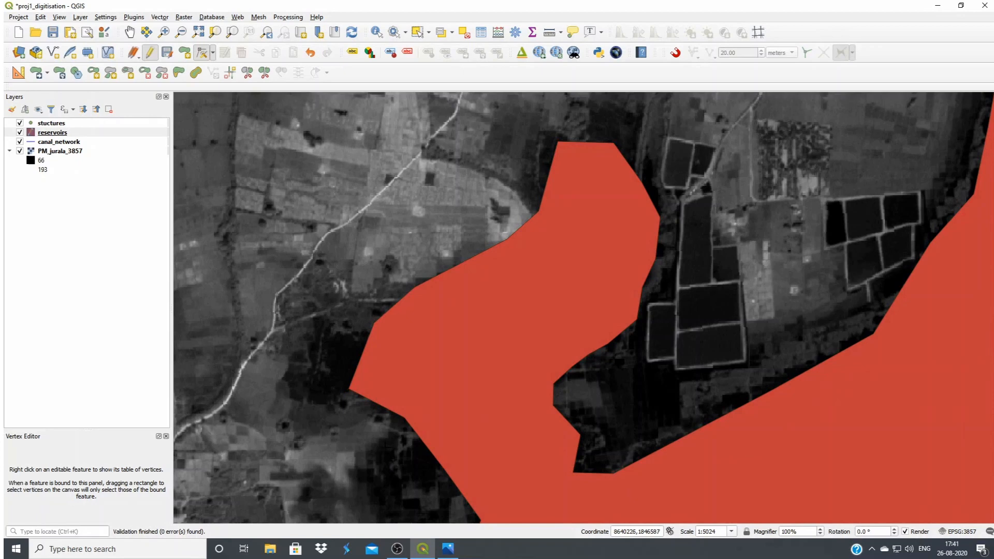
Pull the shoreline vertex just south of the hooked arm westward over the dark water, and end editing of reservoirs with the edits saved
scroll(440, 394, "down", 1)
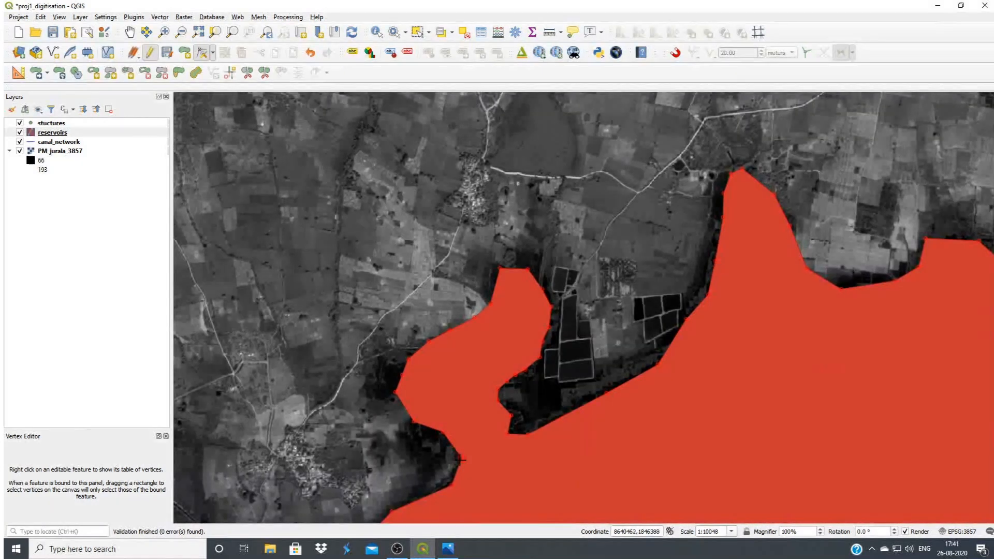
left_click(434, 462)
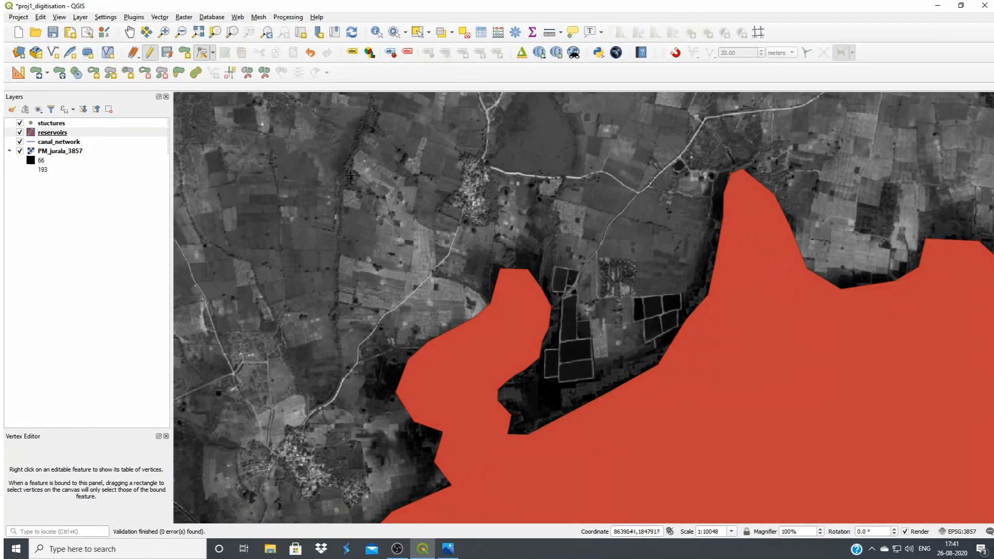
left_click(156, 58)
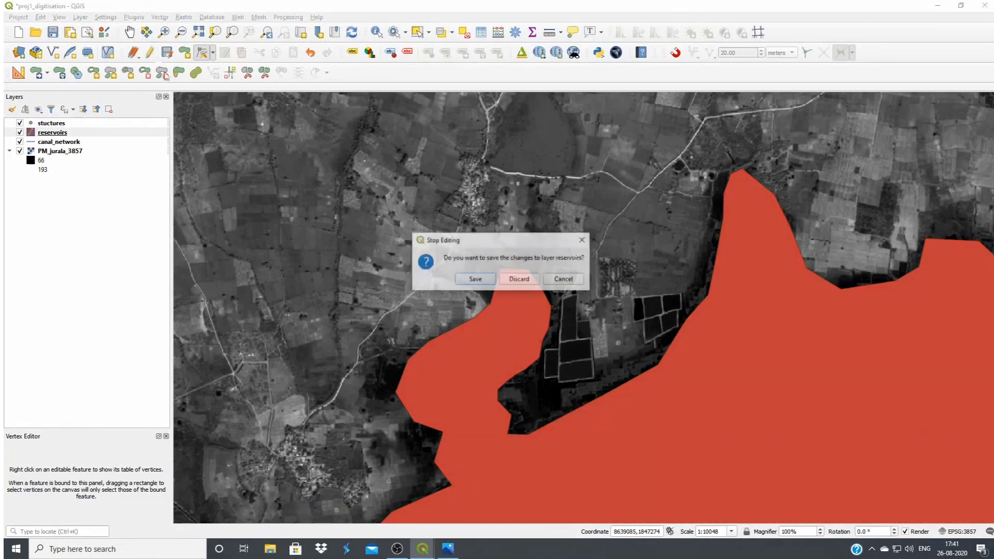
left_click(475, 279)
Examine the large western reservoir's overall outline and the canal line with its structure points to the southeast against the imagery
scroll(300, 184, "down", 1)
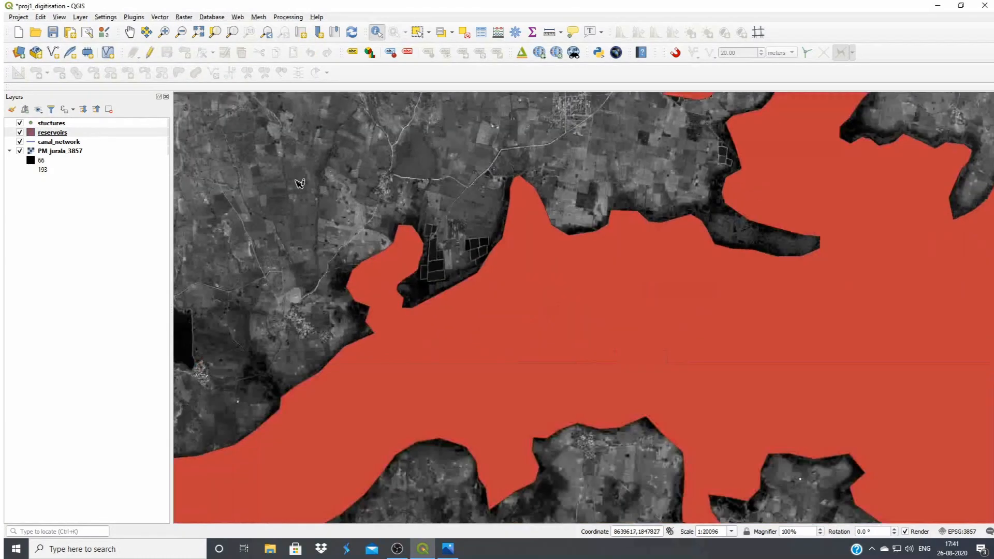
scroll(331, 225, "down", 1)
scroll(610, 296, "down", 1)
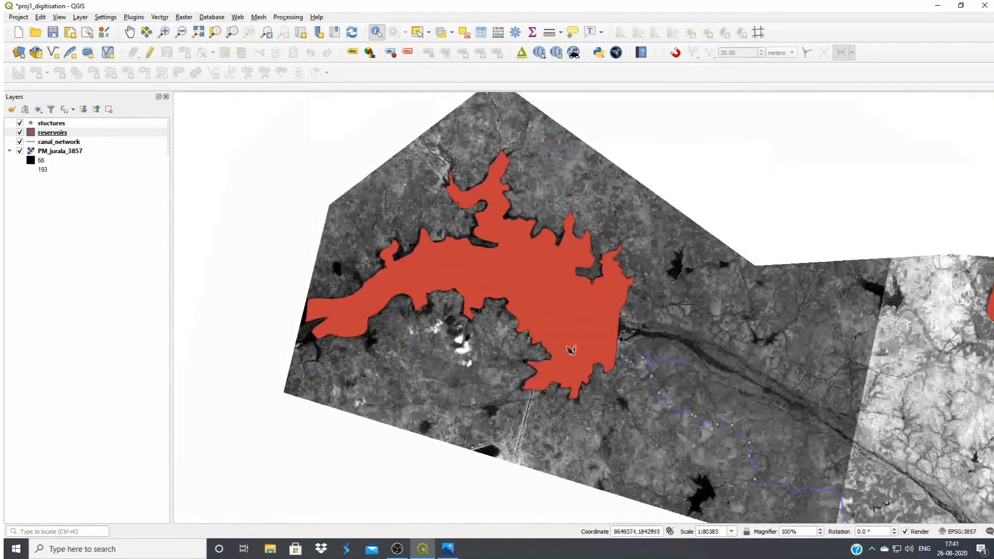
scroll(638, 299, "down", 1)
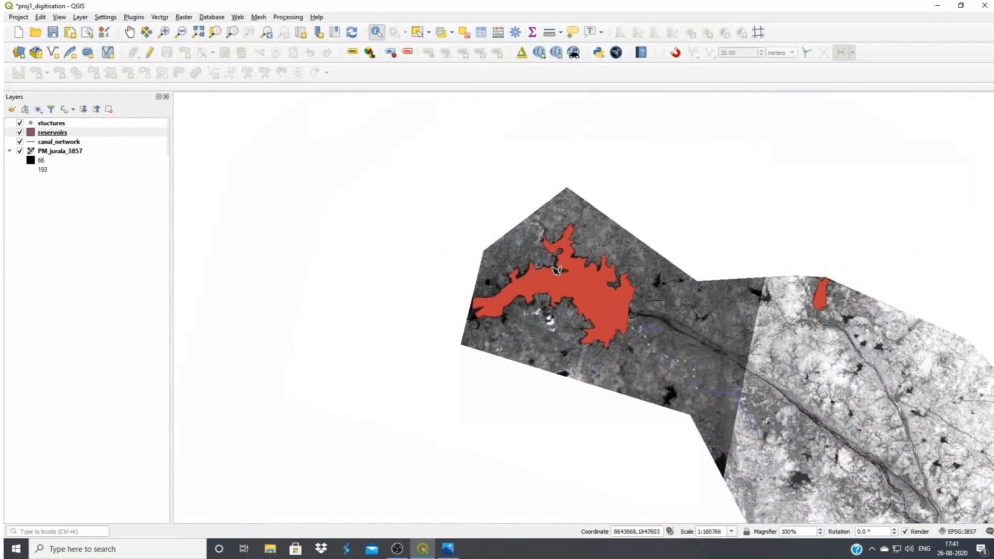
scroll(749, 395, "up", 1)
scroll(743, 397, "up", 1)
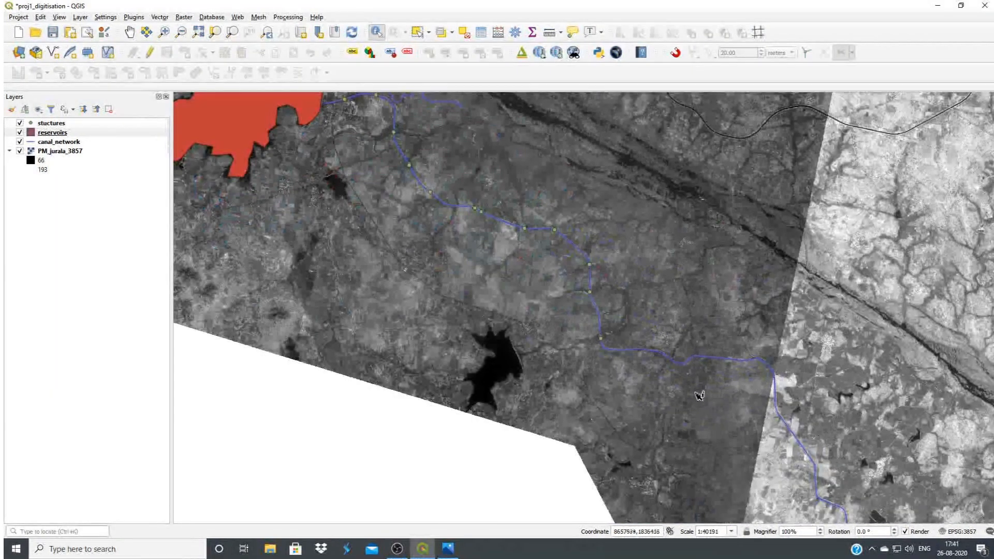
scroll(685, 396, "down", 1)
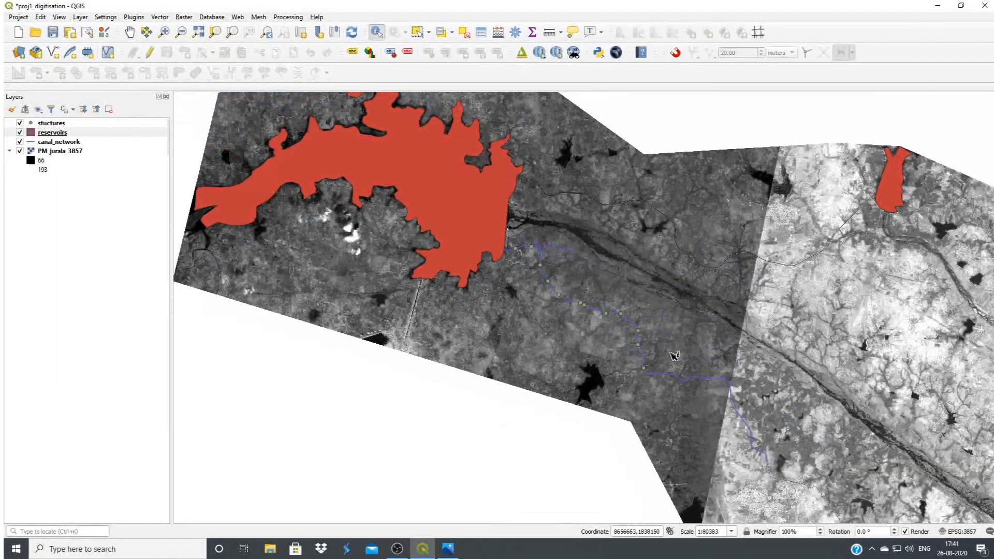